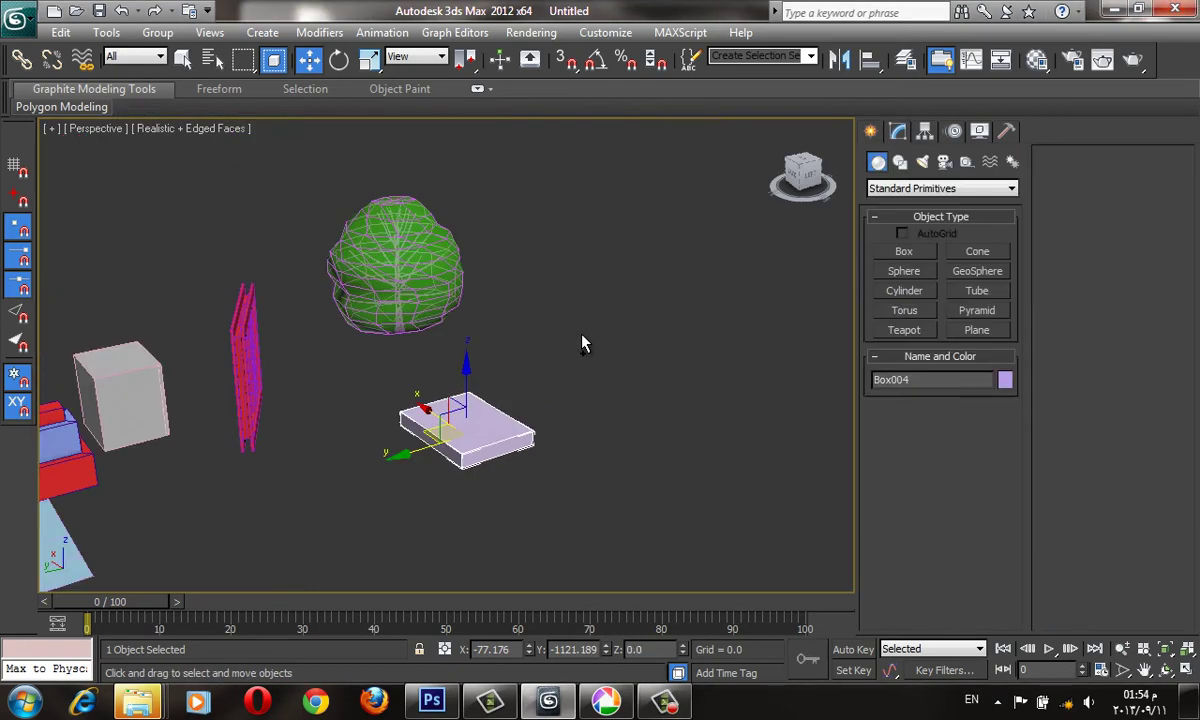
- Clear the scene of all objects and show the home grid
key("ctrl+a")
key("Delete")
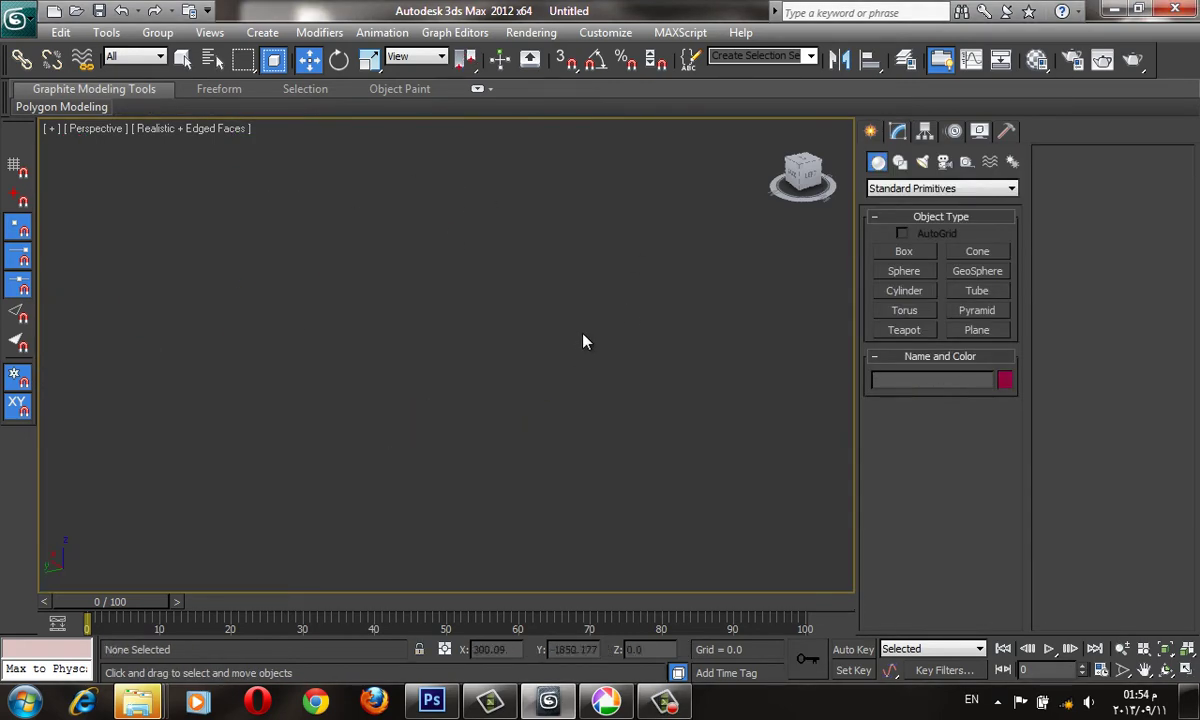
key("g")
key("g")
key("g")
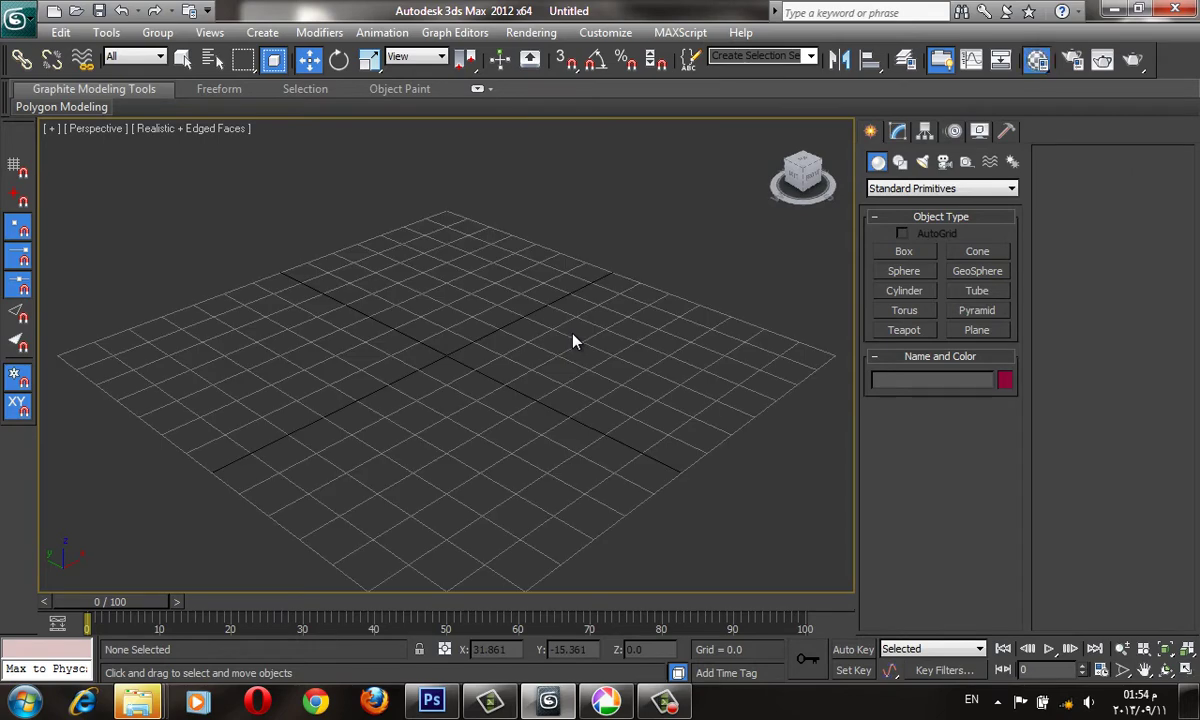
- In the Material Editor, make slot 03 - Default current and list its material types
key("m")
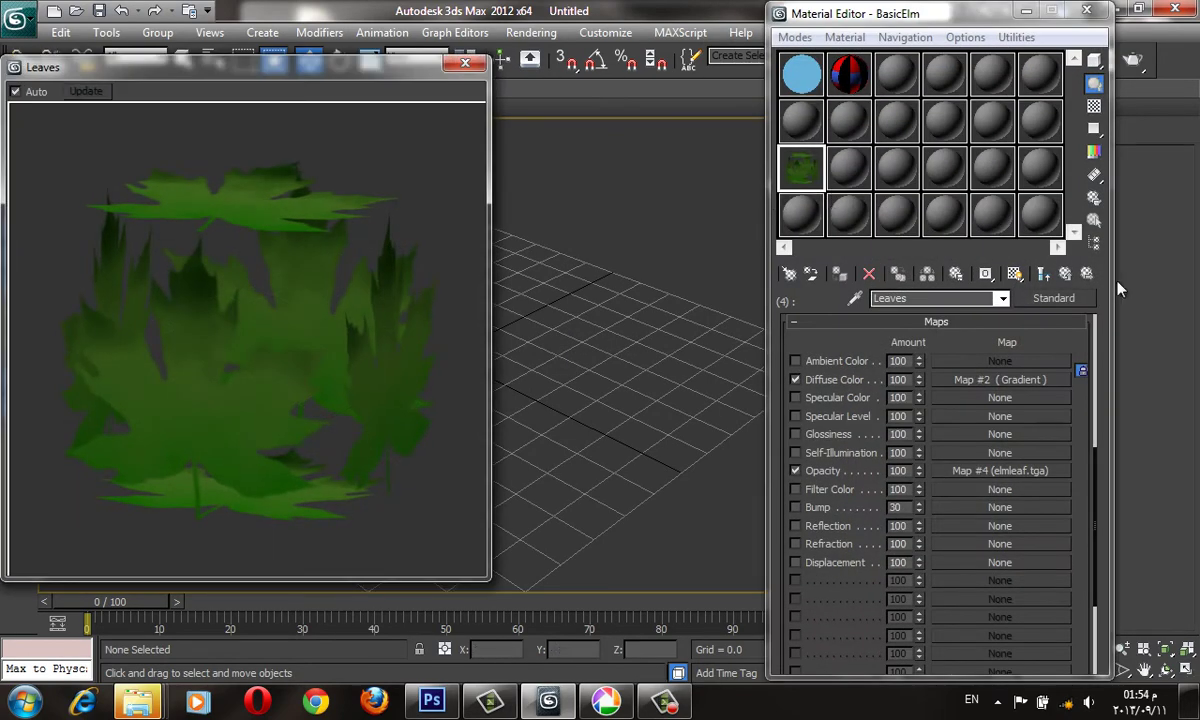
left_click(801, 75)
left_click(465, 62)
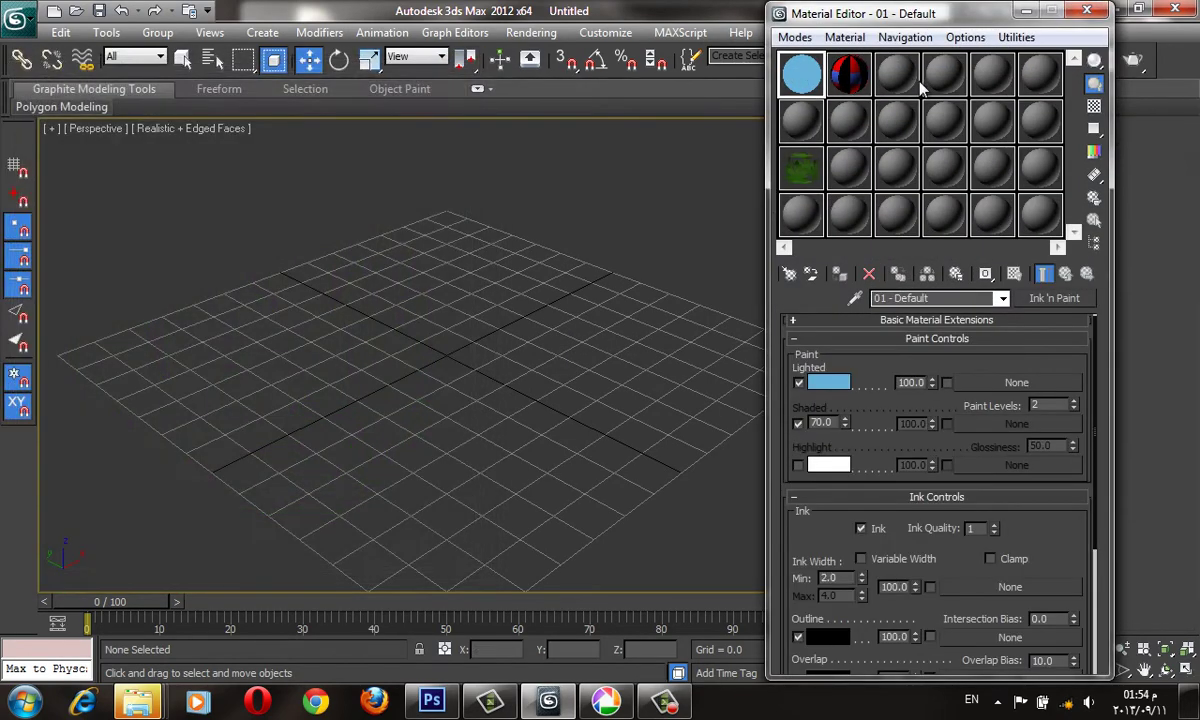
left_click(897, 75)
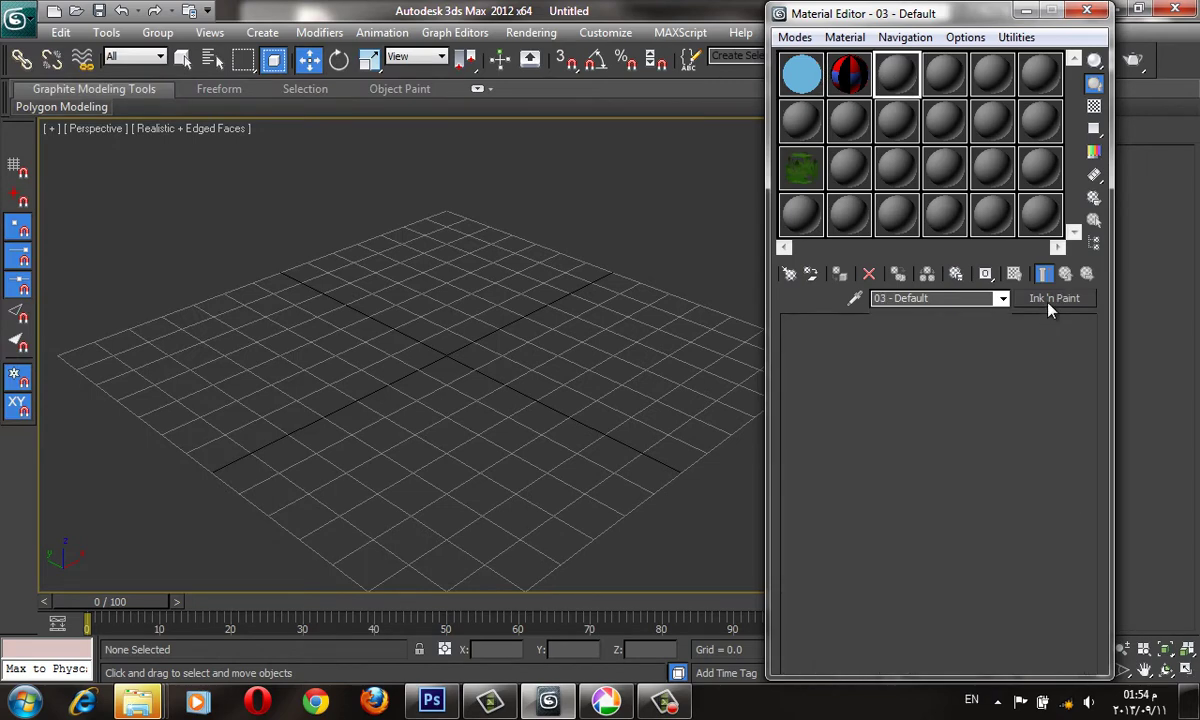
left_click(1050, 298)
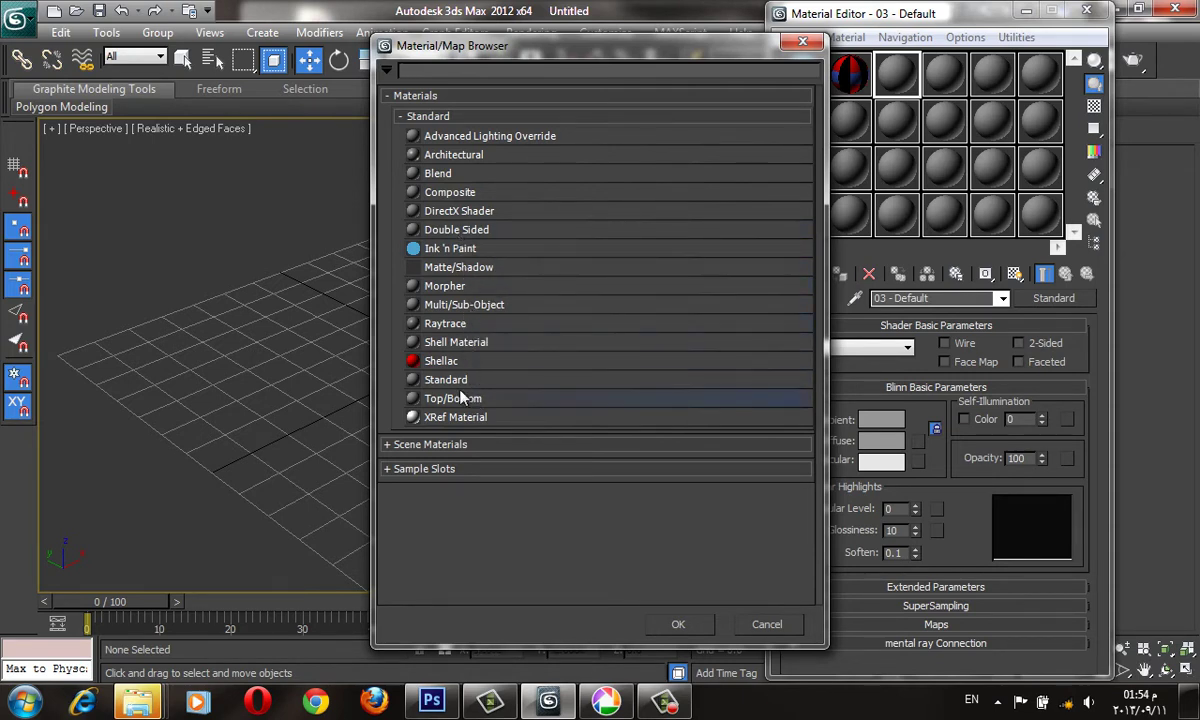
- Convert 03 - Default to a Blend material, discarding the old material
double_click(435, 174)
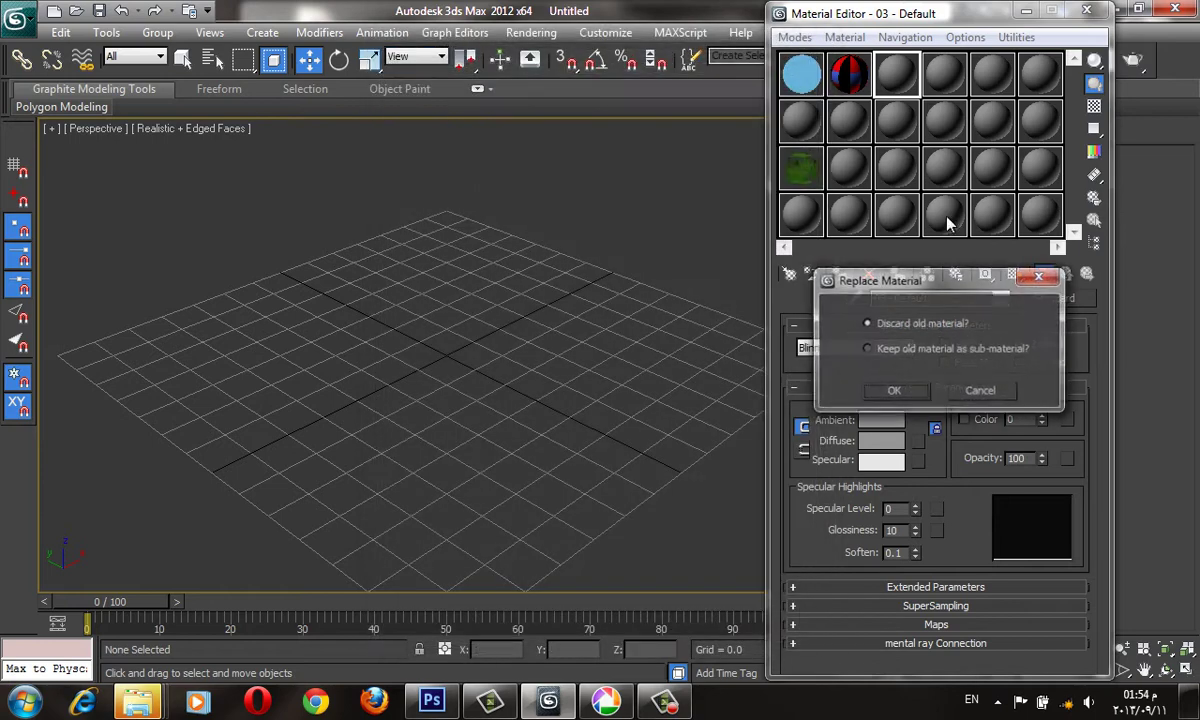
left_click(894, 390)
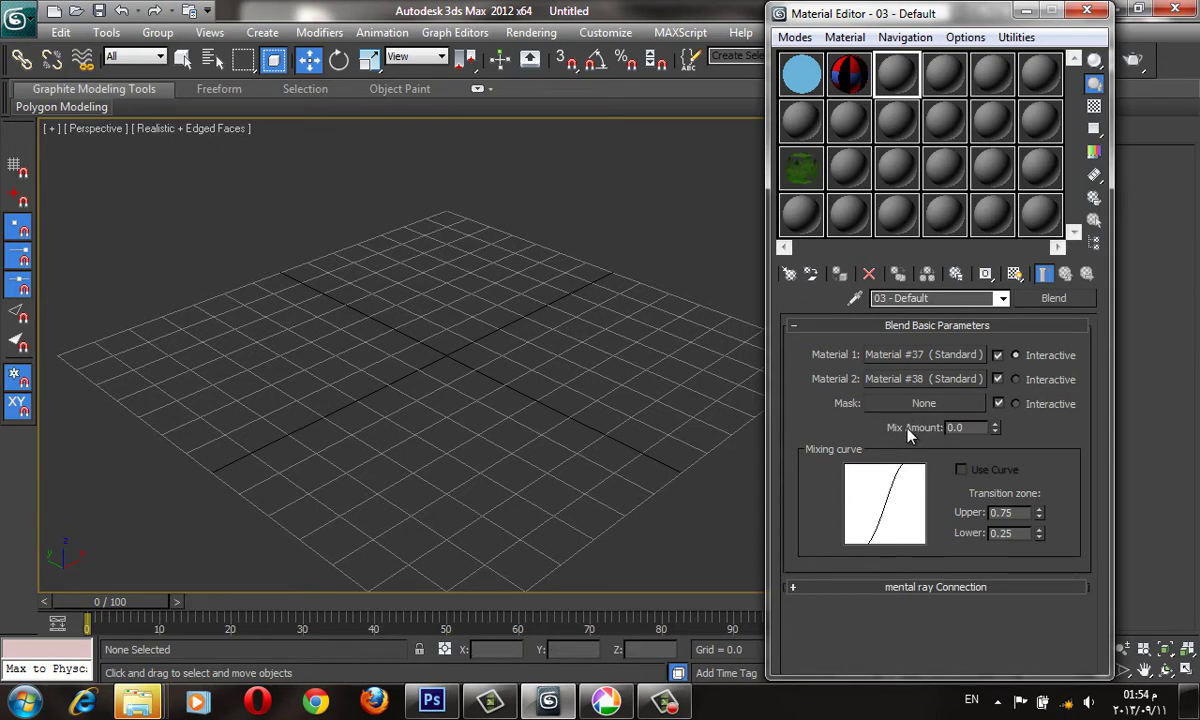
- Put a Mask map on 09 - Default's diffuse colour and choose Bitmap for its map input
left_click(895, 120)
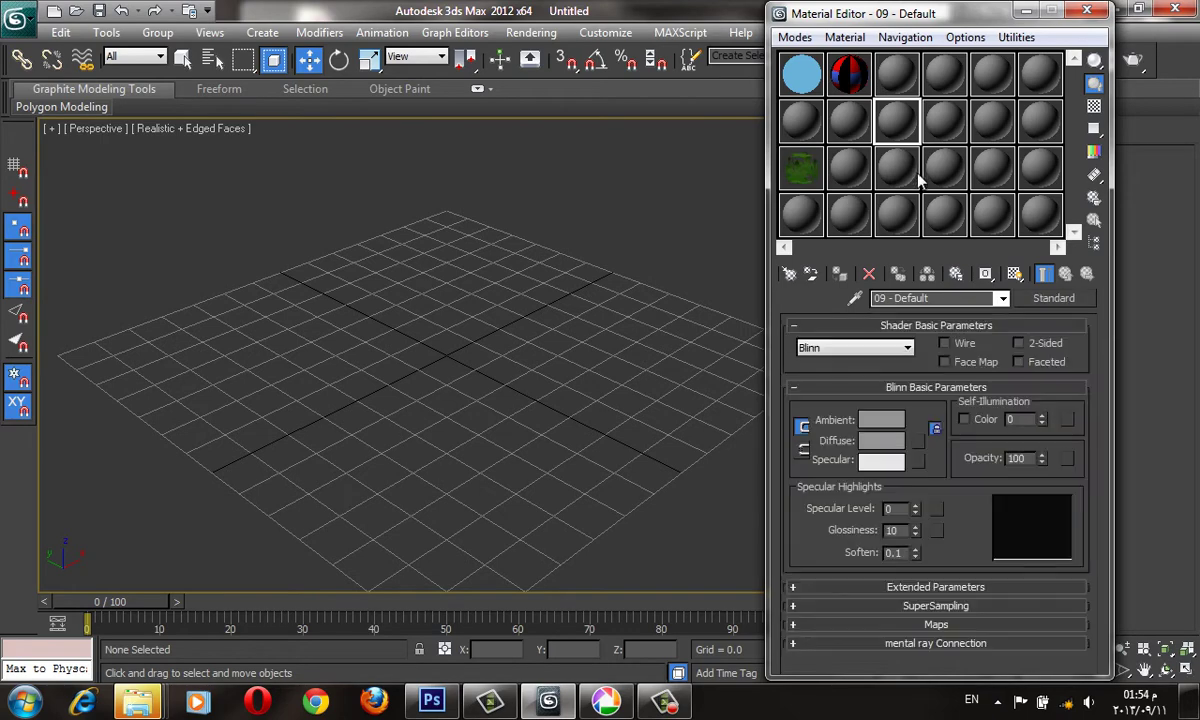
left_click(960, 626)
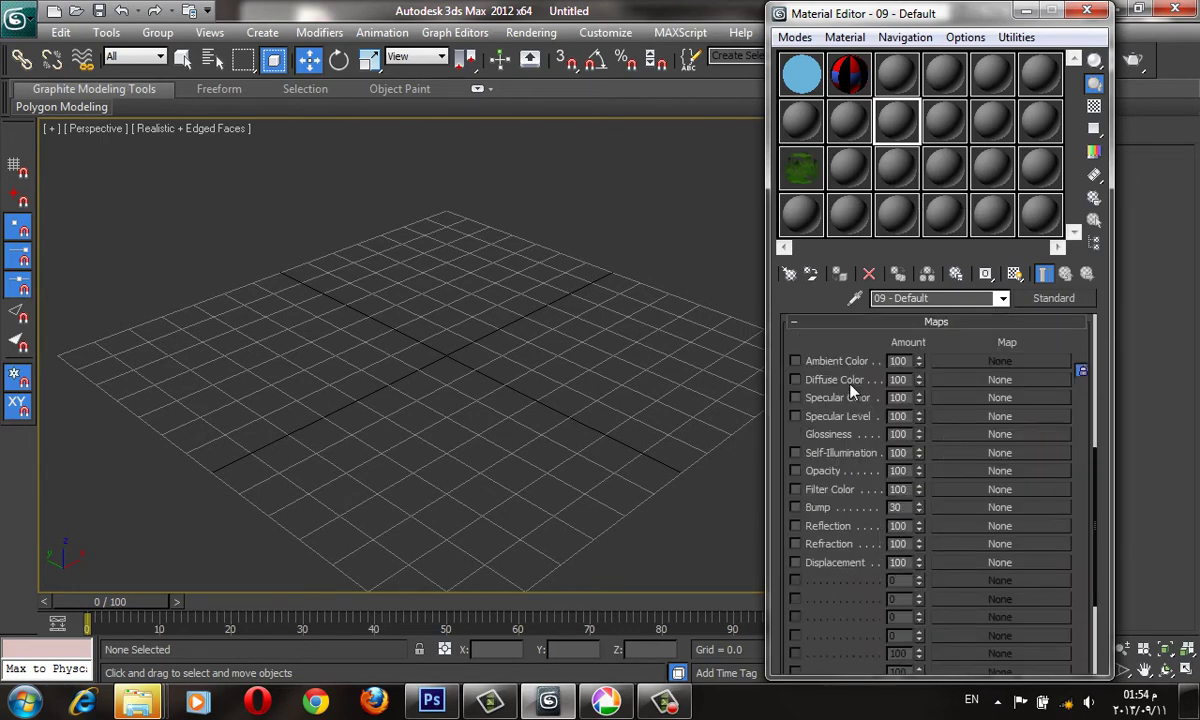
left_click(972, 384)
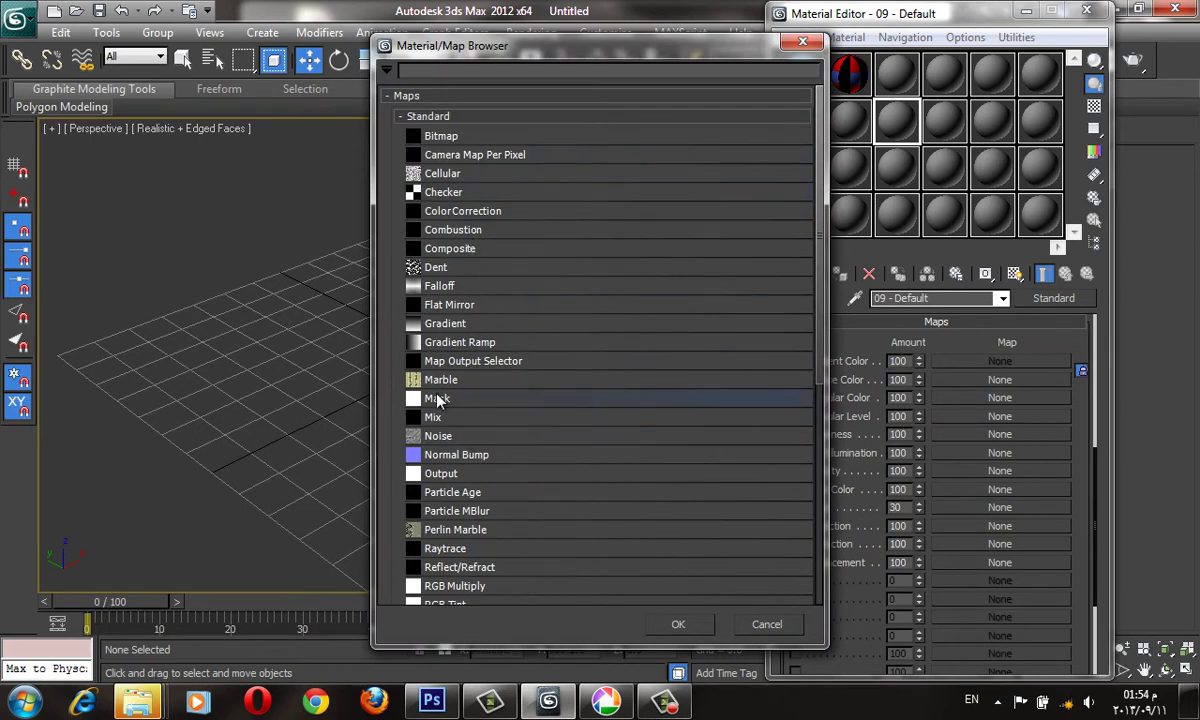
left_click(566, 397)
double_click(487, 400)
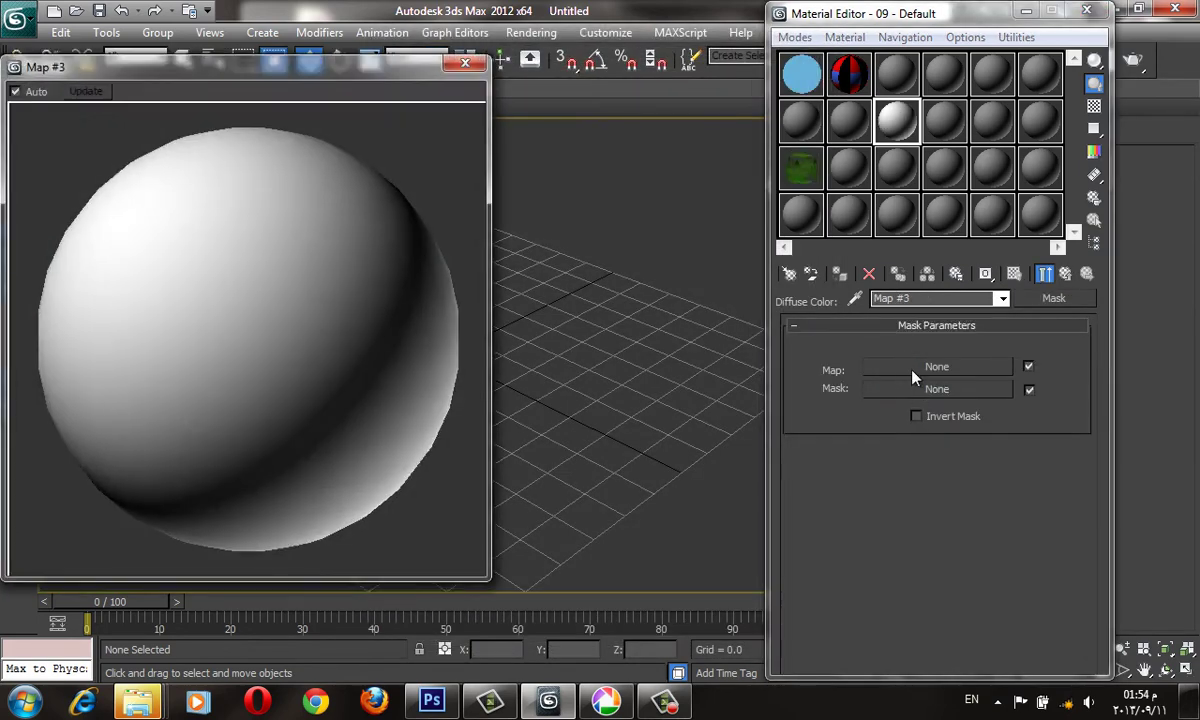
left_click(920, 366)
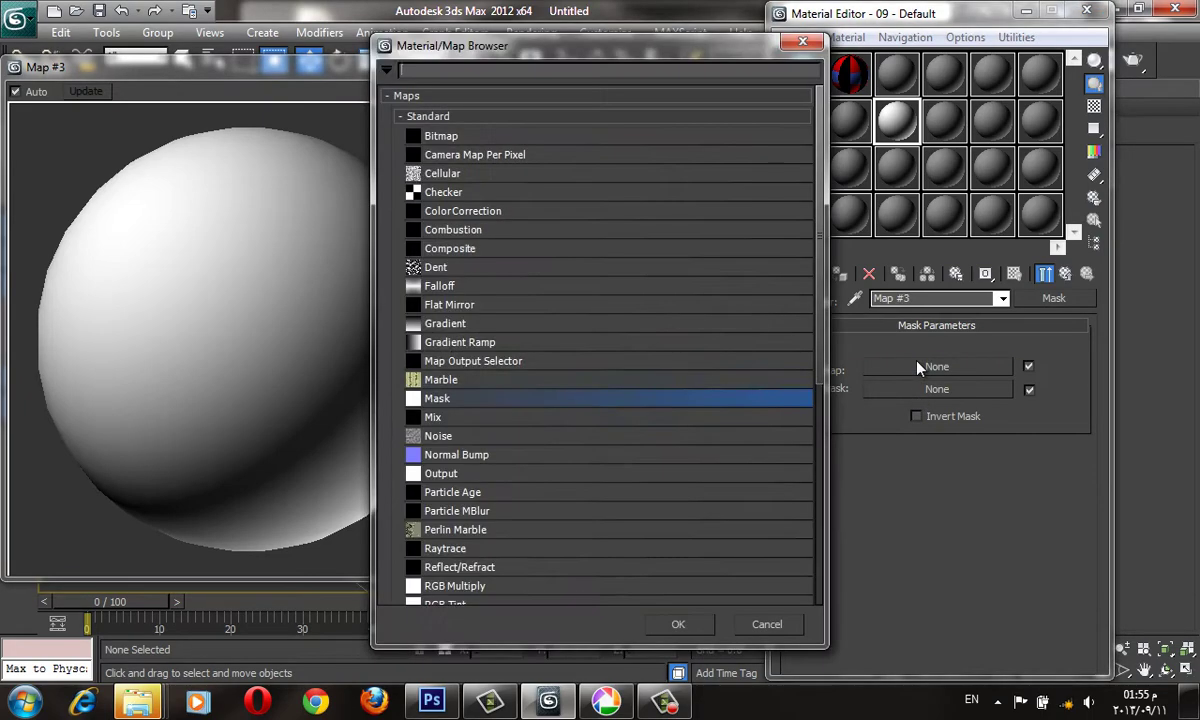
double_click(441, 136)
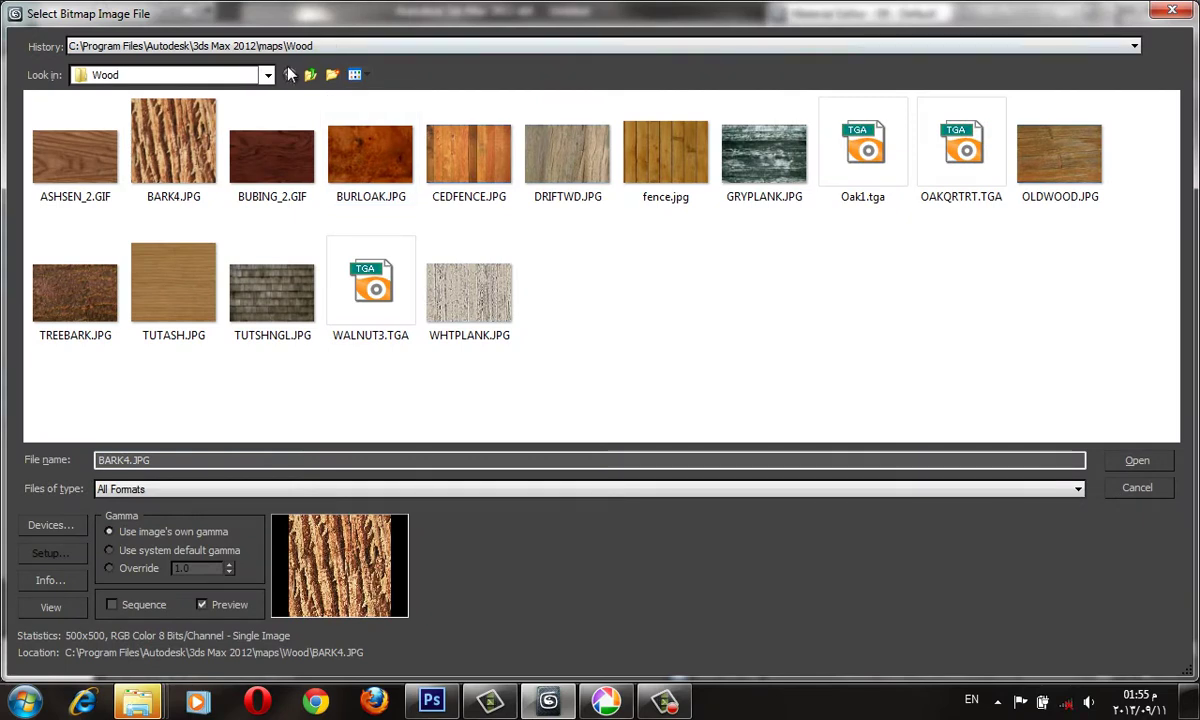
- Load DUSKCLD1.JPG from the maps\Skies folder as the mask's bitmap
left_click(310, 74)
scroll(182, 300, "up", 1)
scroll(180, 290, "up", 1)
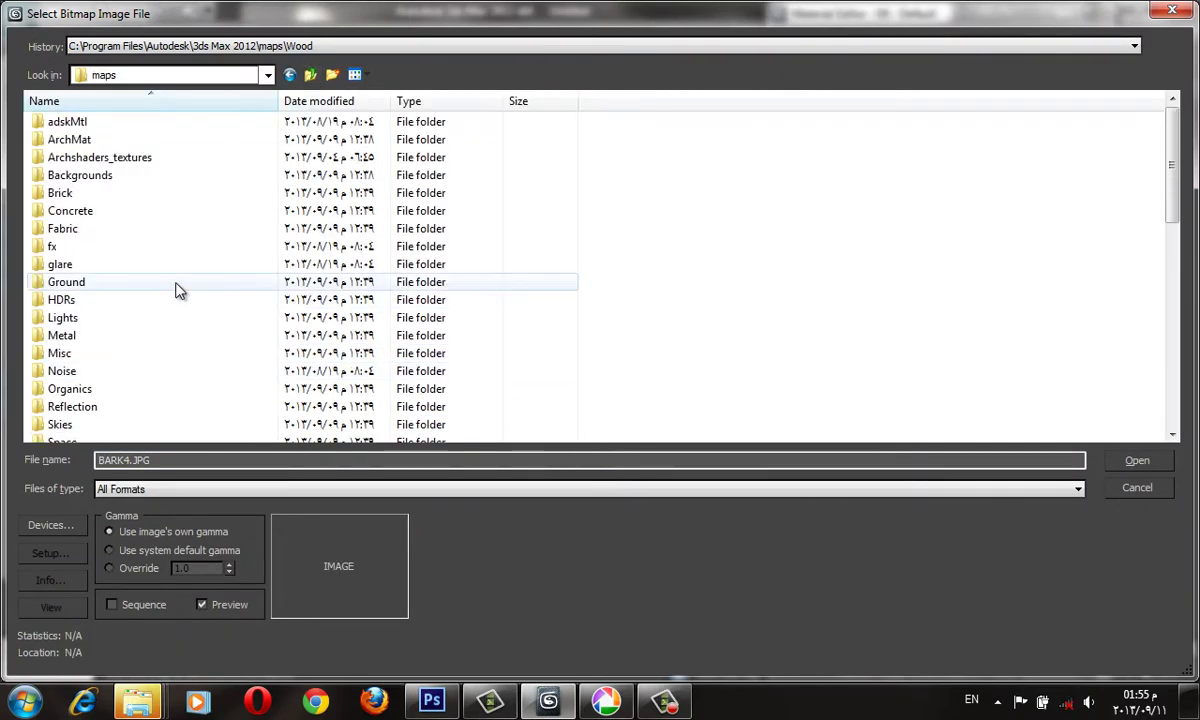
scroll(150, 250, "down", 6)
scroll(115, 210, "up", 2)
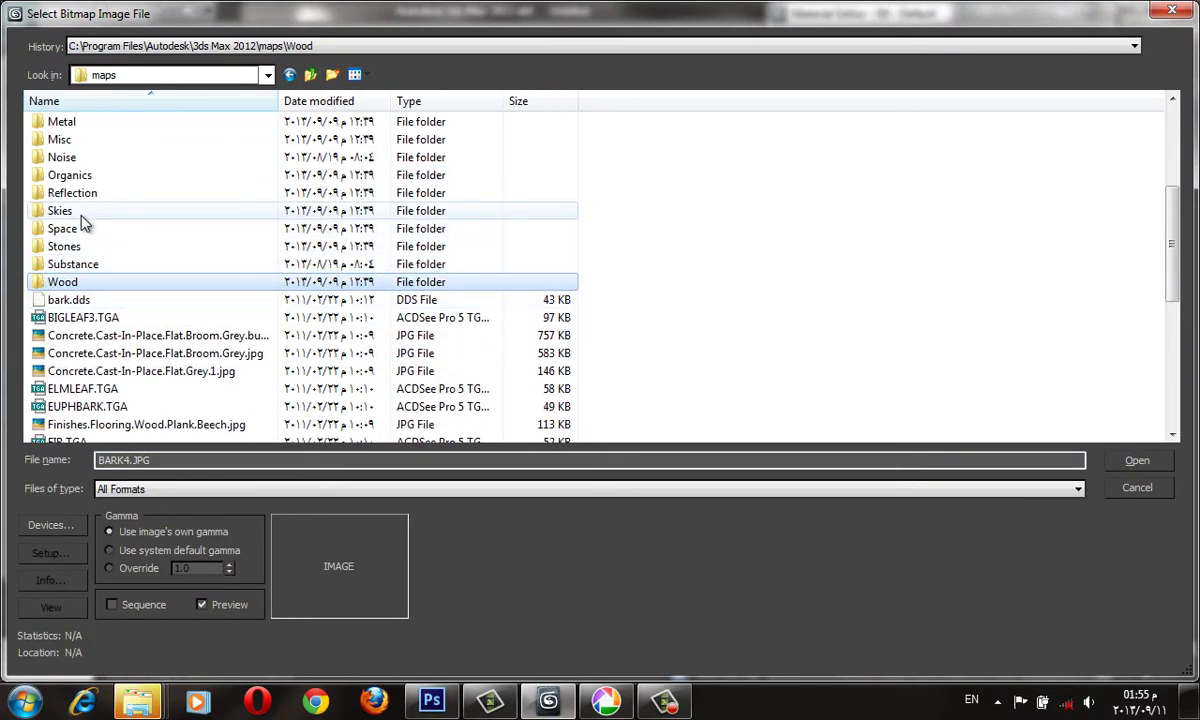
double_click(76, 202)
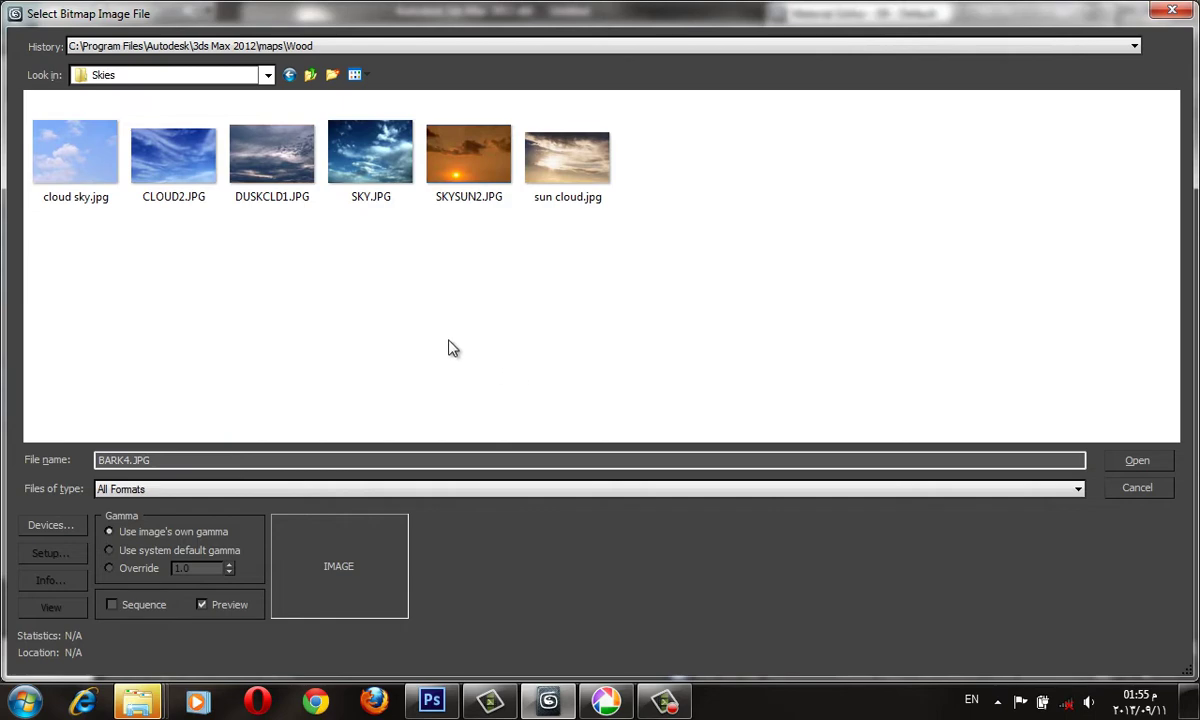
left_click(286, 156)
double_click(289, 157)
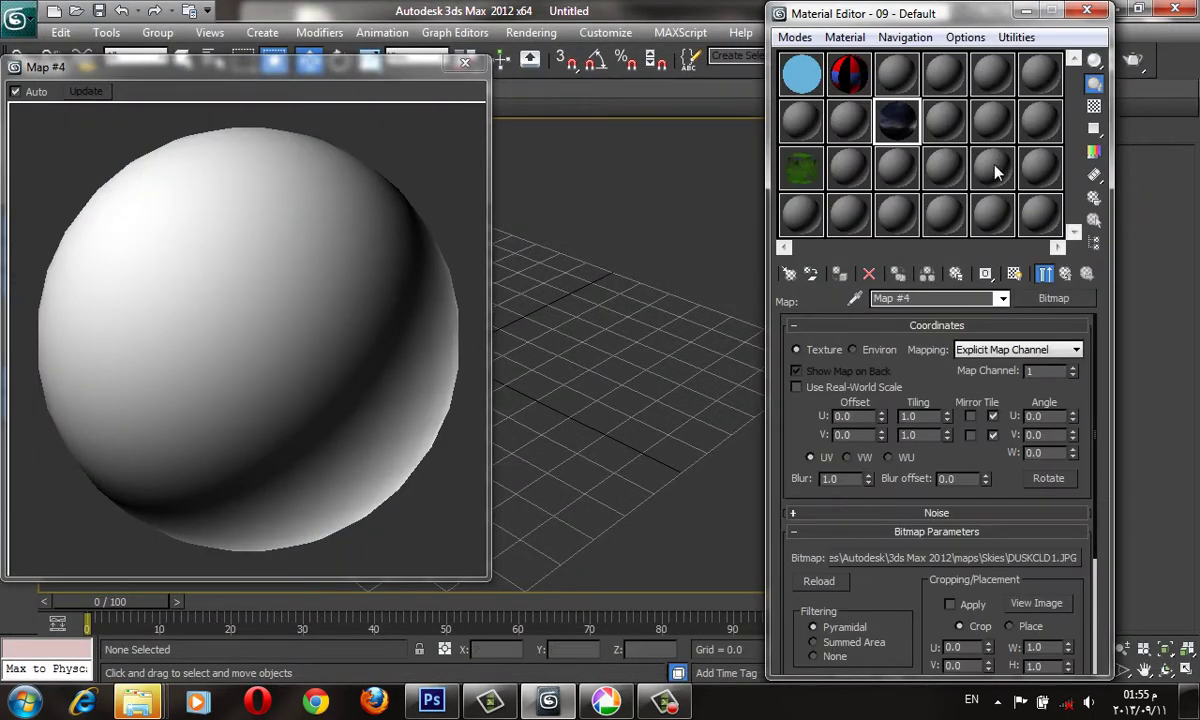
- Preview the sky bitmap on a cube sample and return to the Mask map
left_click(1094, 62)
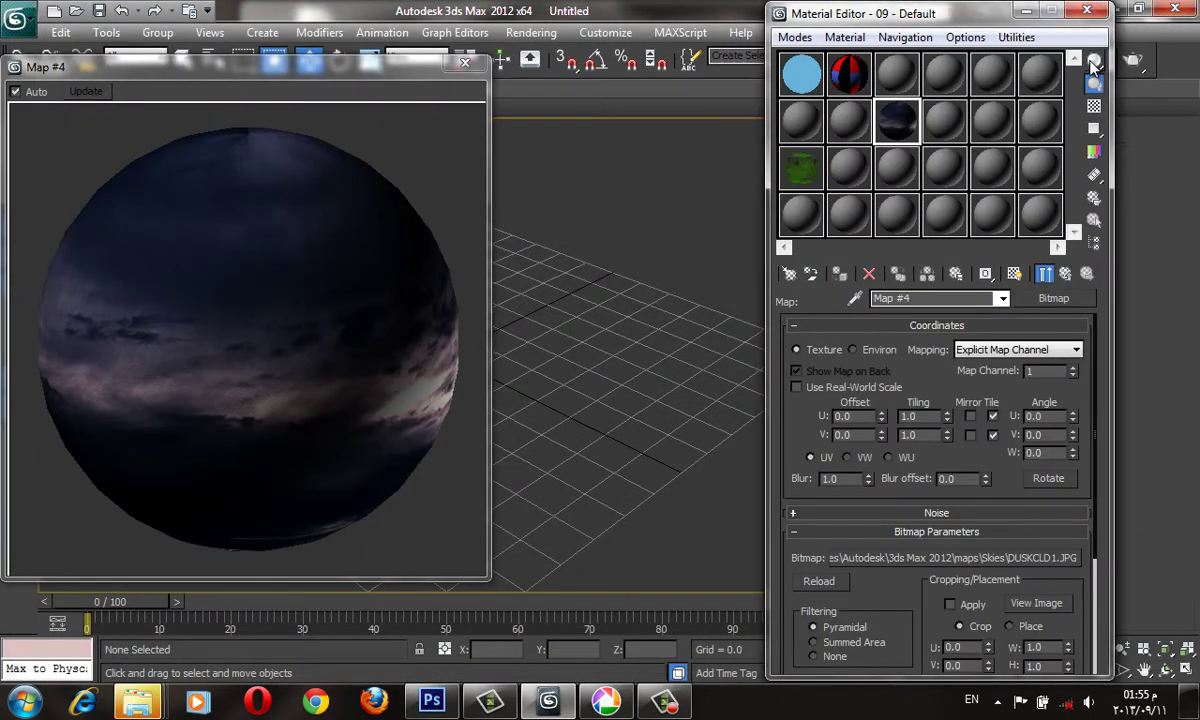
left_click_drag(1096, 65, 1156, 63)
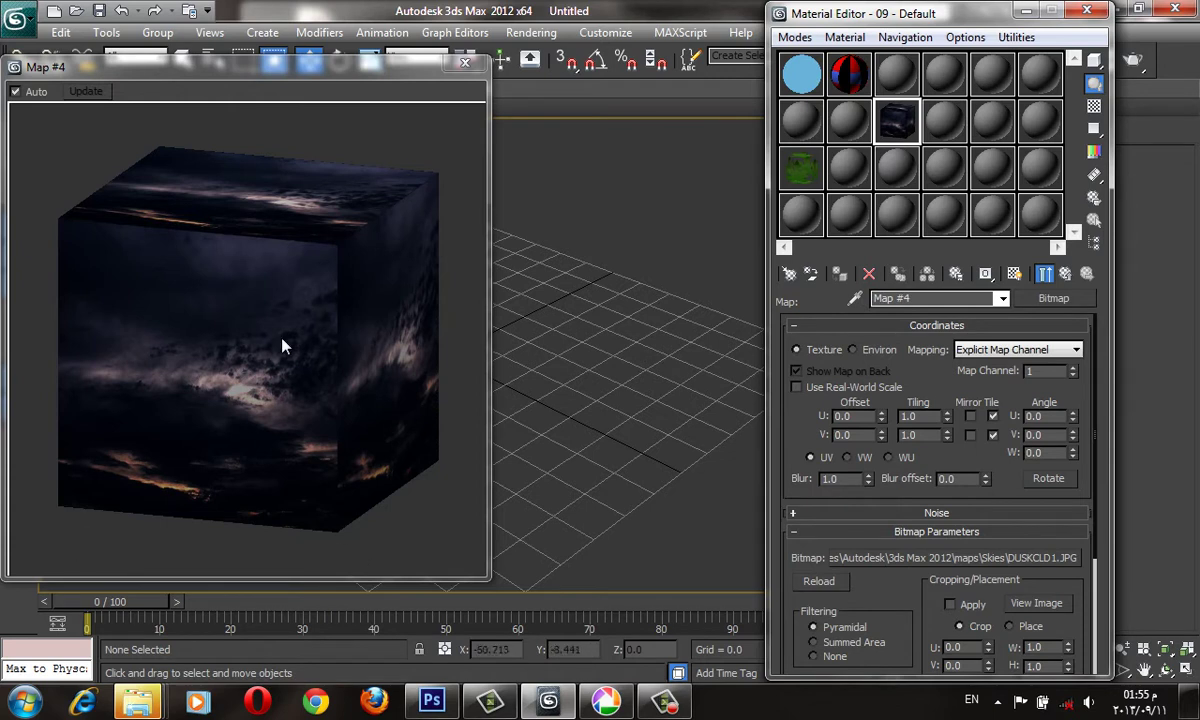
left_click(1064, 273)
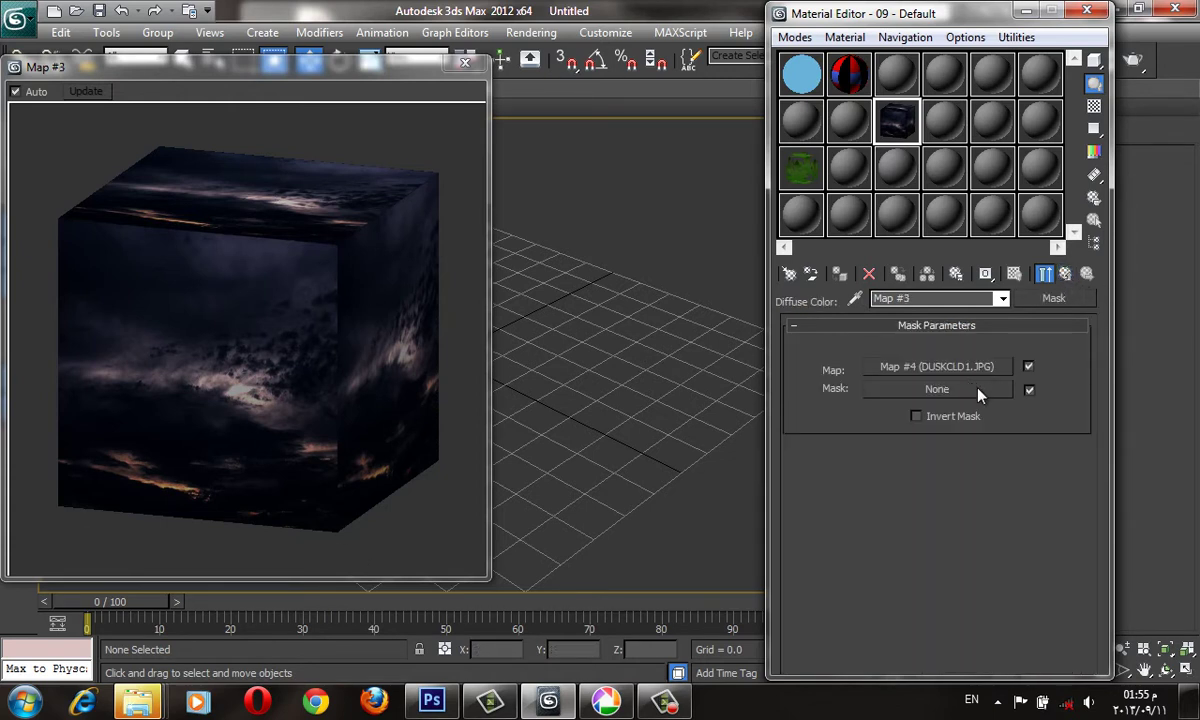
- Use a Checker map (Map #5) as the Mask's mask input, then return to 09 - Default
left_click(977, 391)
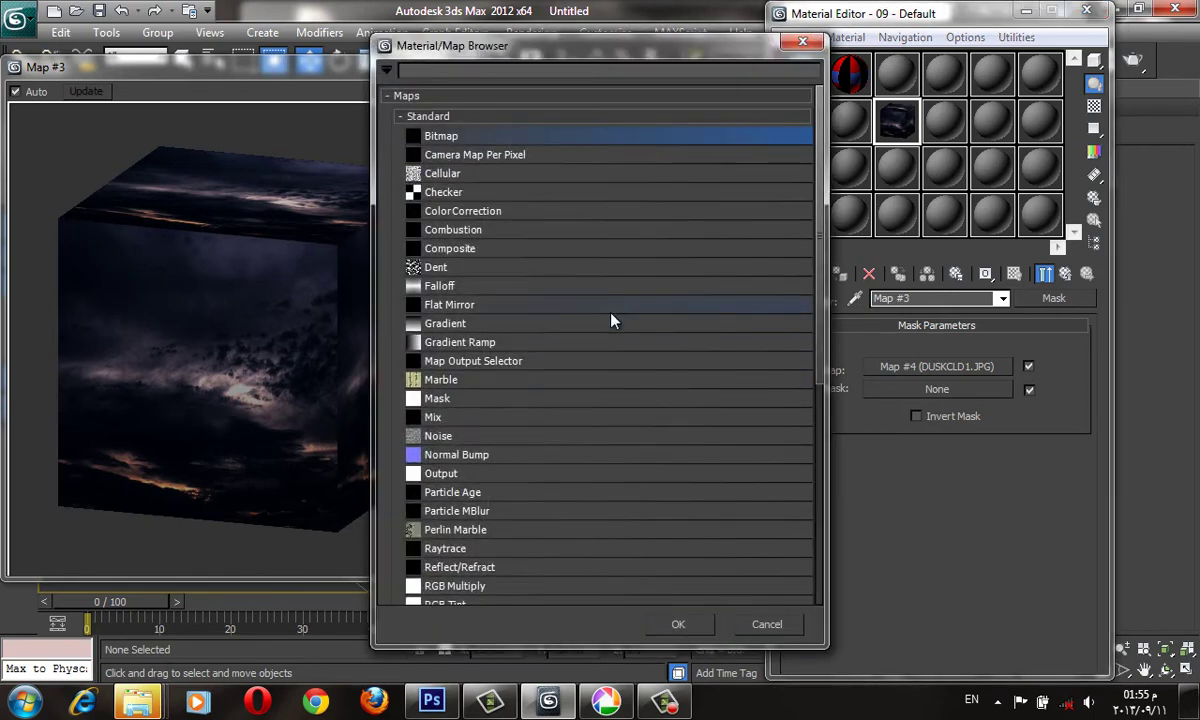
left_click(427, 194)
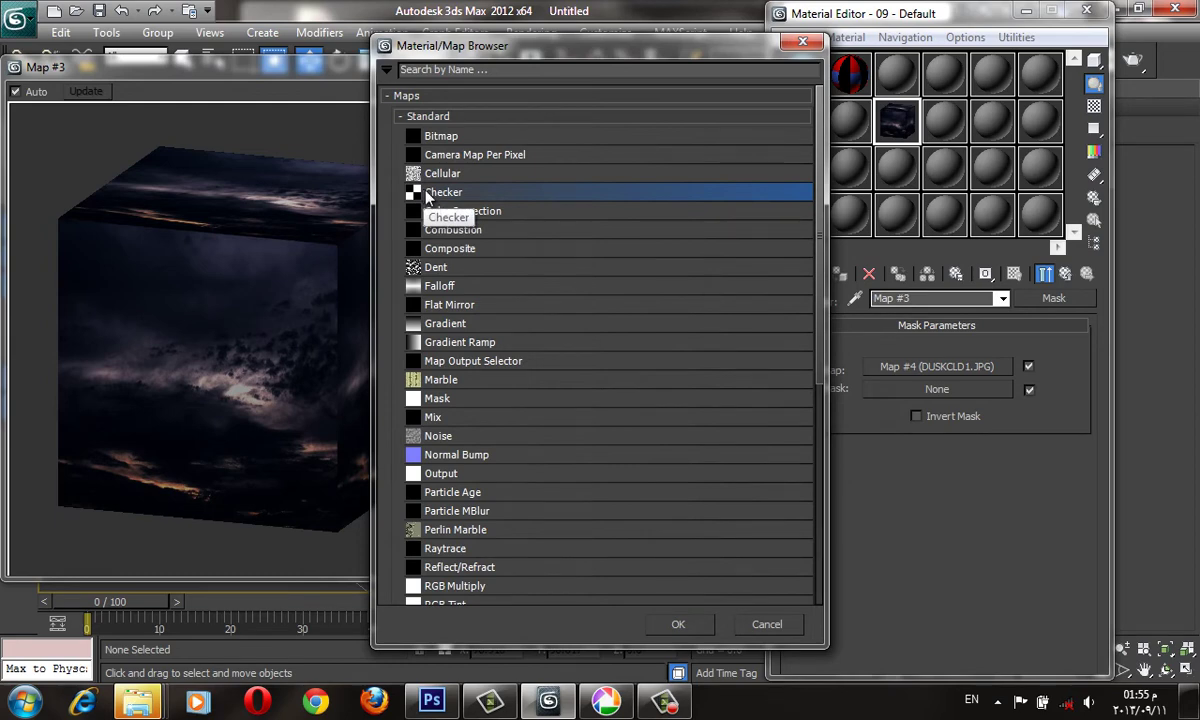
double_click(427, 194)
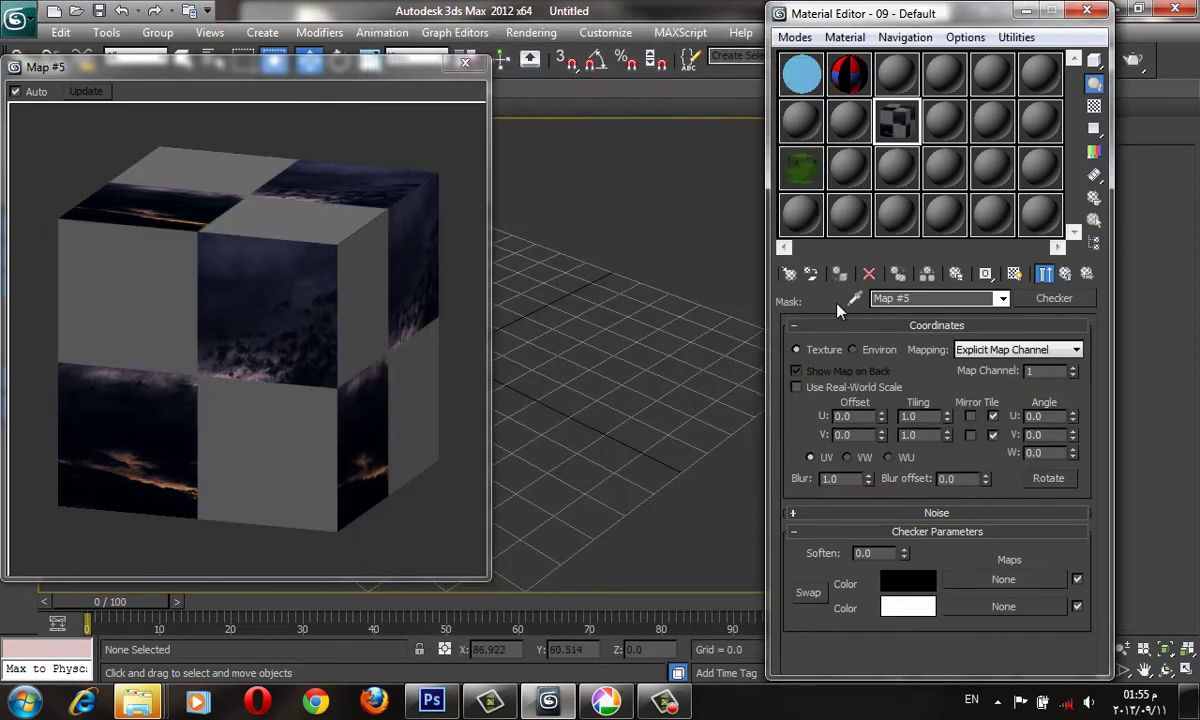
left_click(1064, 274)
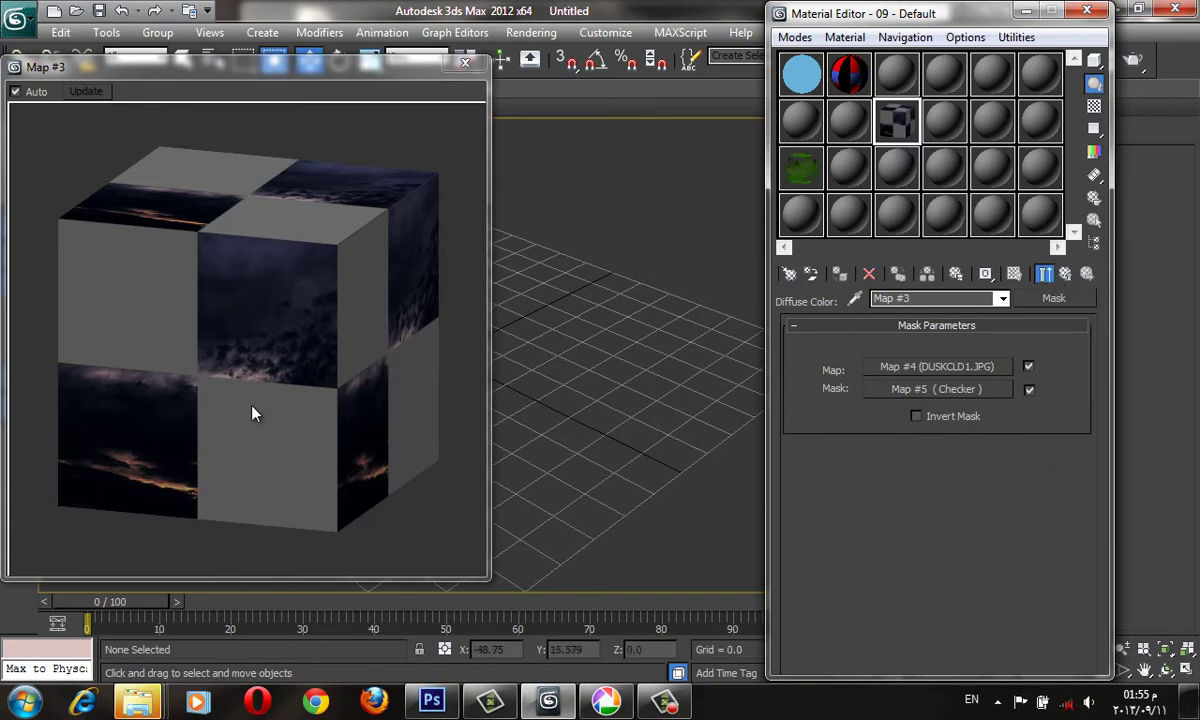
left_click(1064, 274)
scroll(880, 420, "up", 3)
- Set 09 - Default's ambient and diffuse colour to pale cyan (221, 254, 254)
scroll(880, 420, "up", 5)
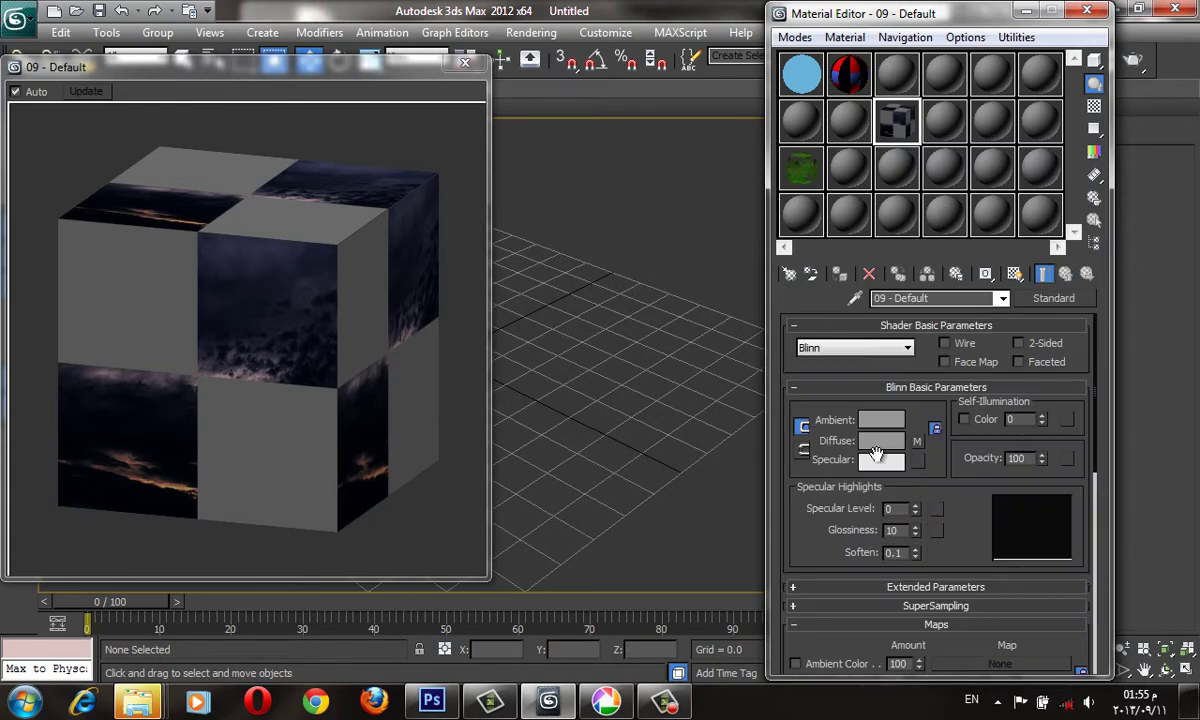
left_click(885, 420)
left_click_drag(509, 122, 449, 120)
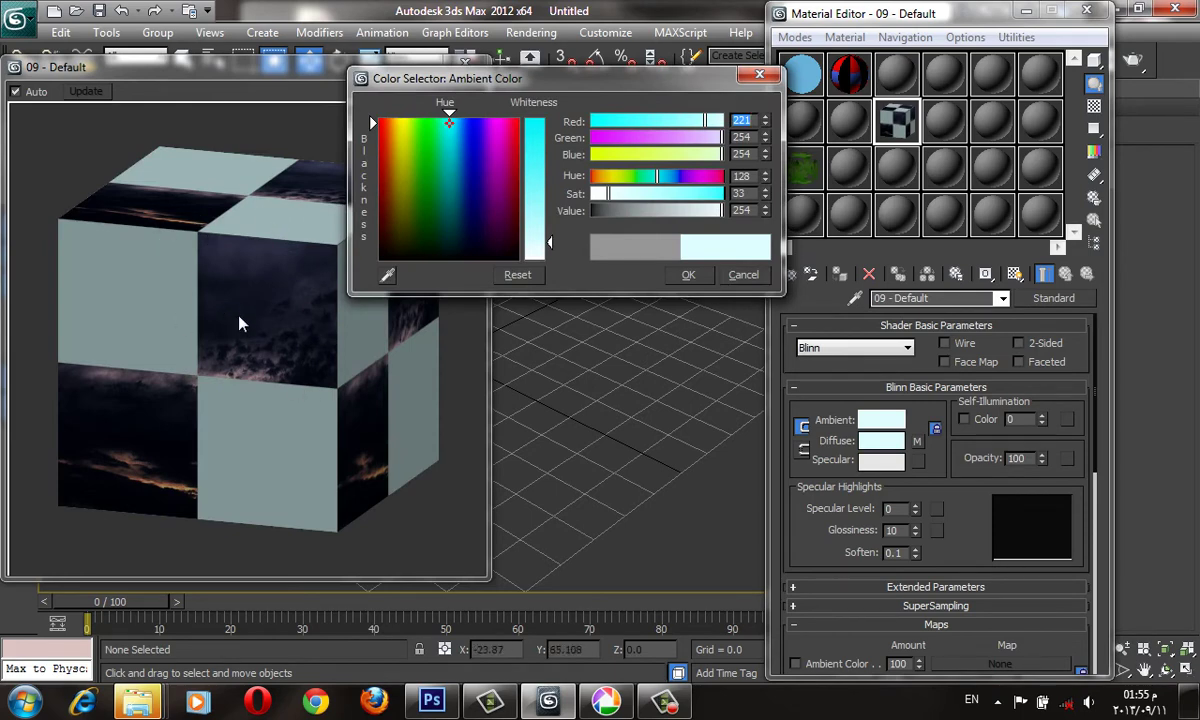
left_click(690, 276)
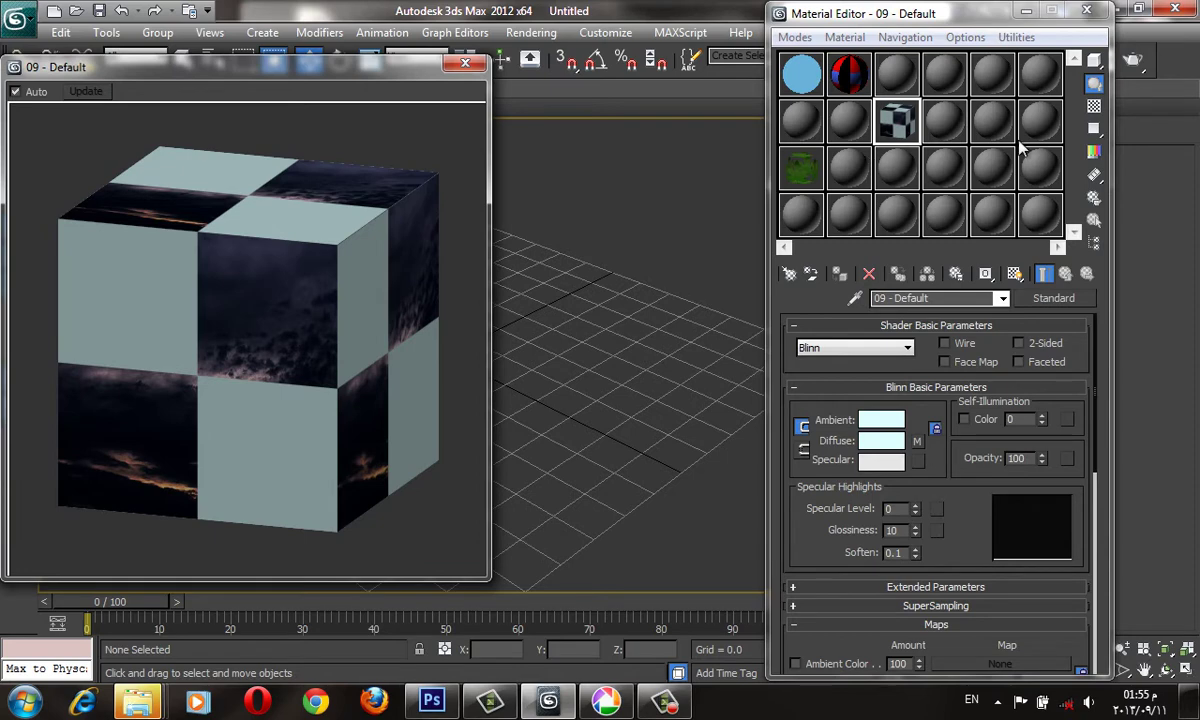
scroll(905, 510, "down", 4)
scroll(901, 500, "down", 1)
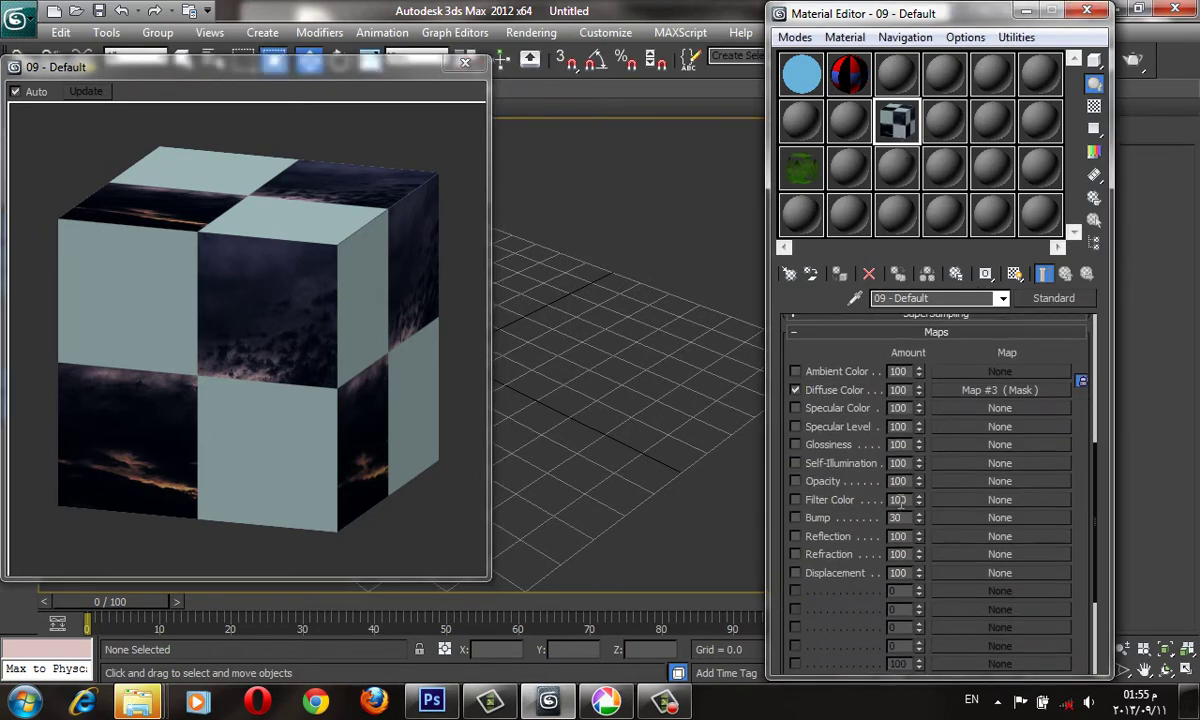
- Clear the Checker mask and replace it with a Gradient map (Map #6)
left_click(960, 390)
right_click(896, 388)
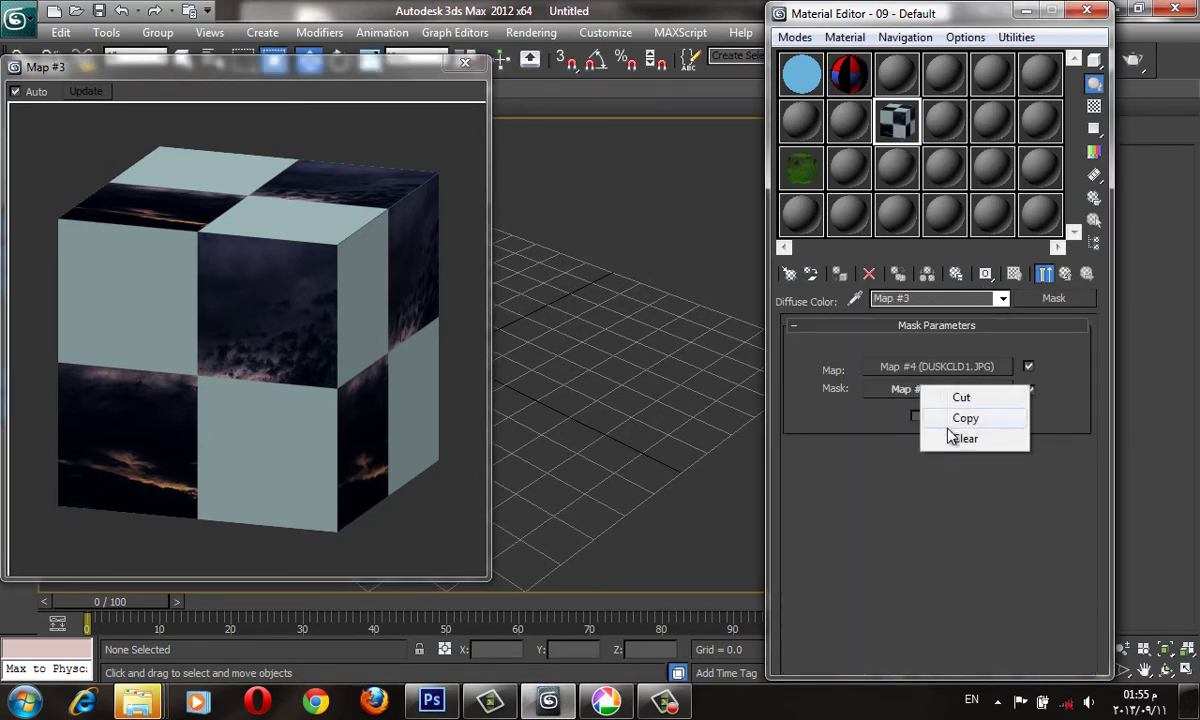
left_click(945, 437)
left_click(940, 389)
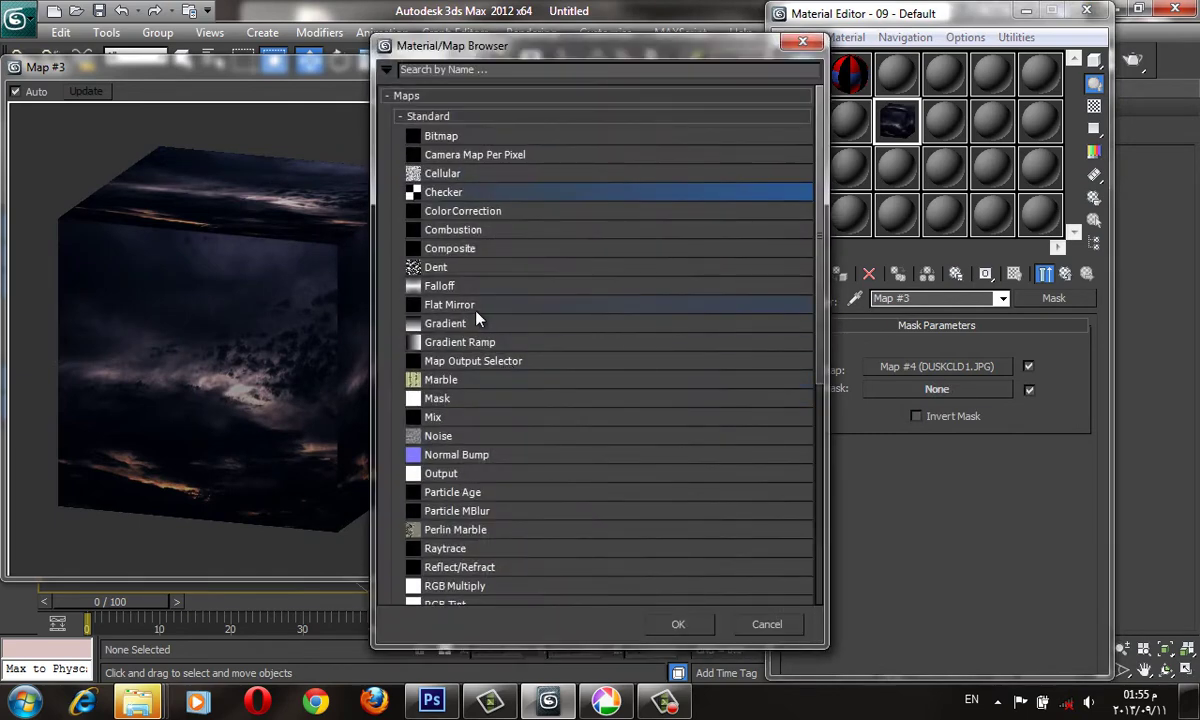
left_click(466, 323)
double_click(466, 326)
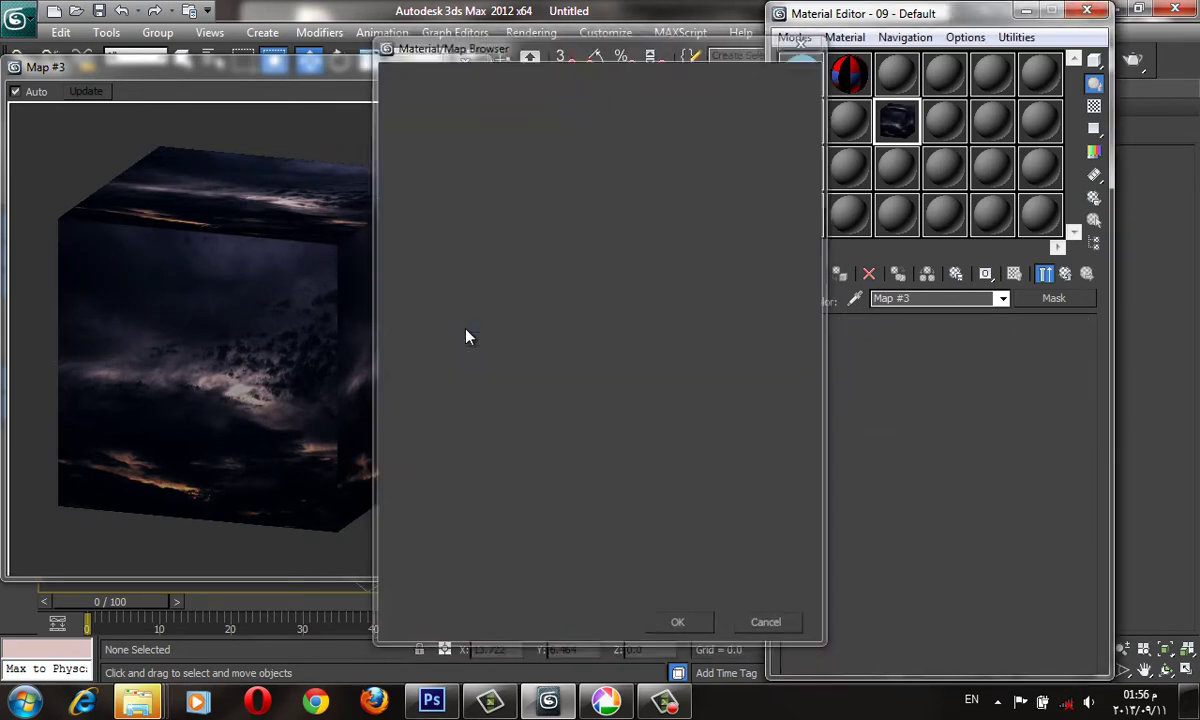
- Set the gradient type to Radial and close the enlarged preview
left_click_drag(809, 570, 858, 443)
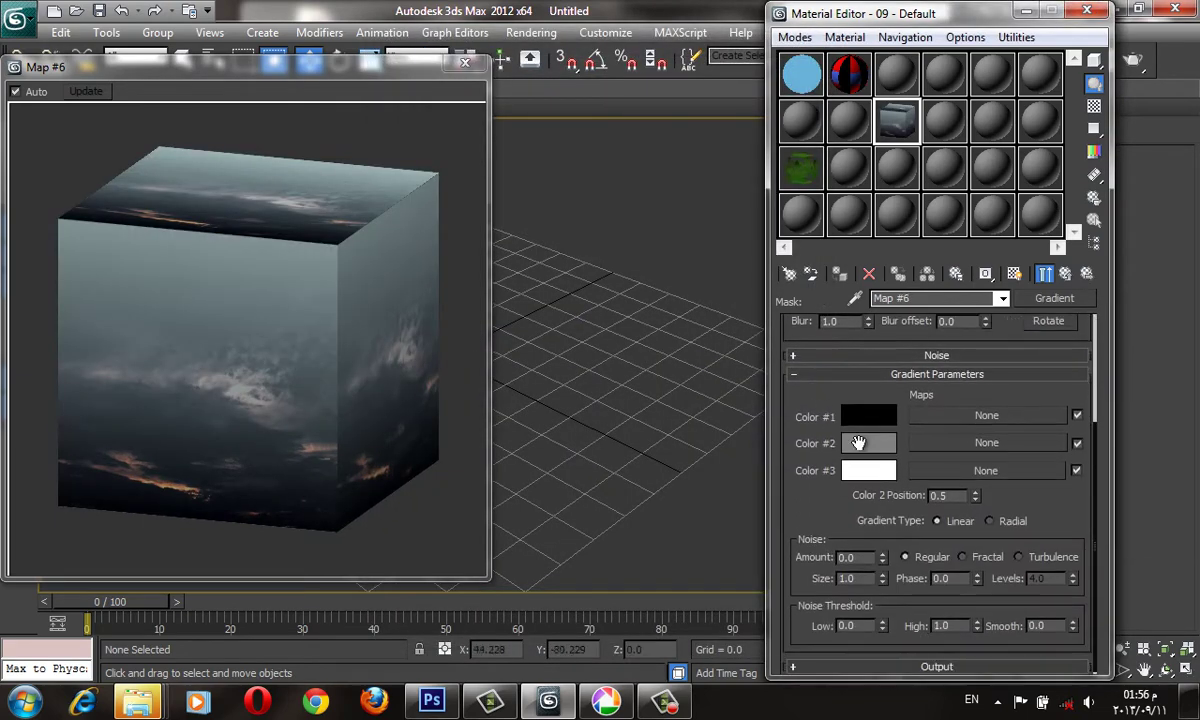
left_click(989, 521)
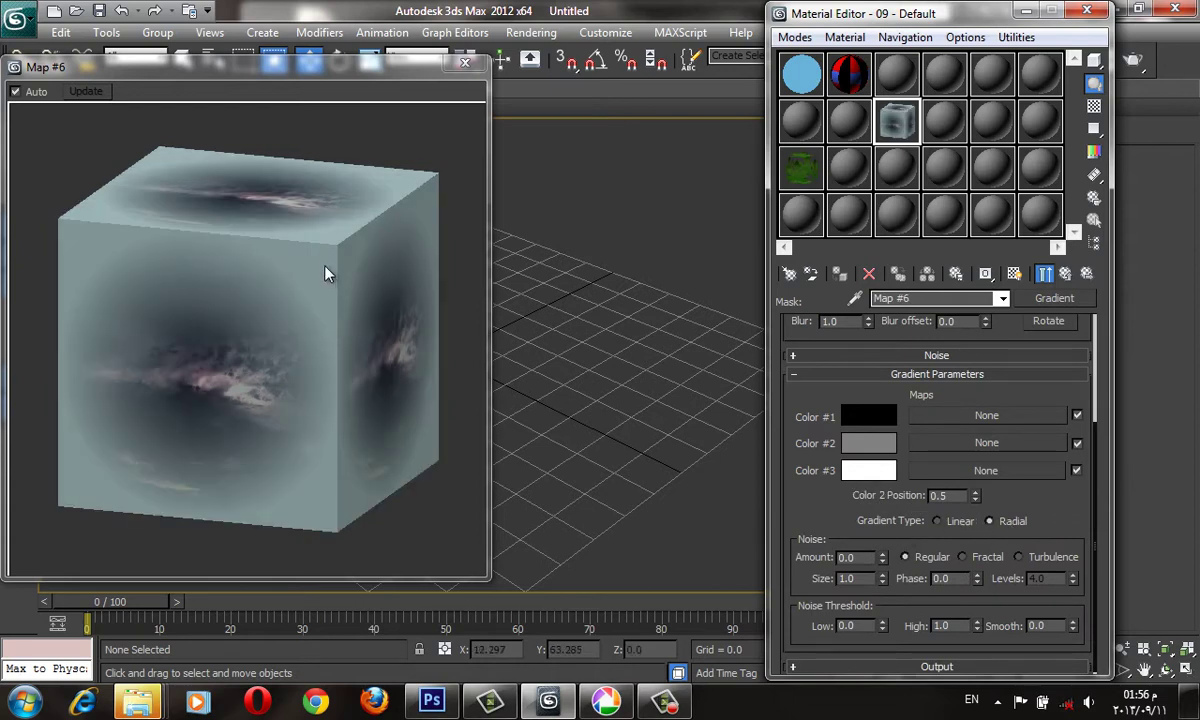
left_click(465, 62)
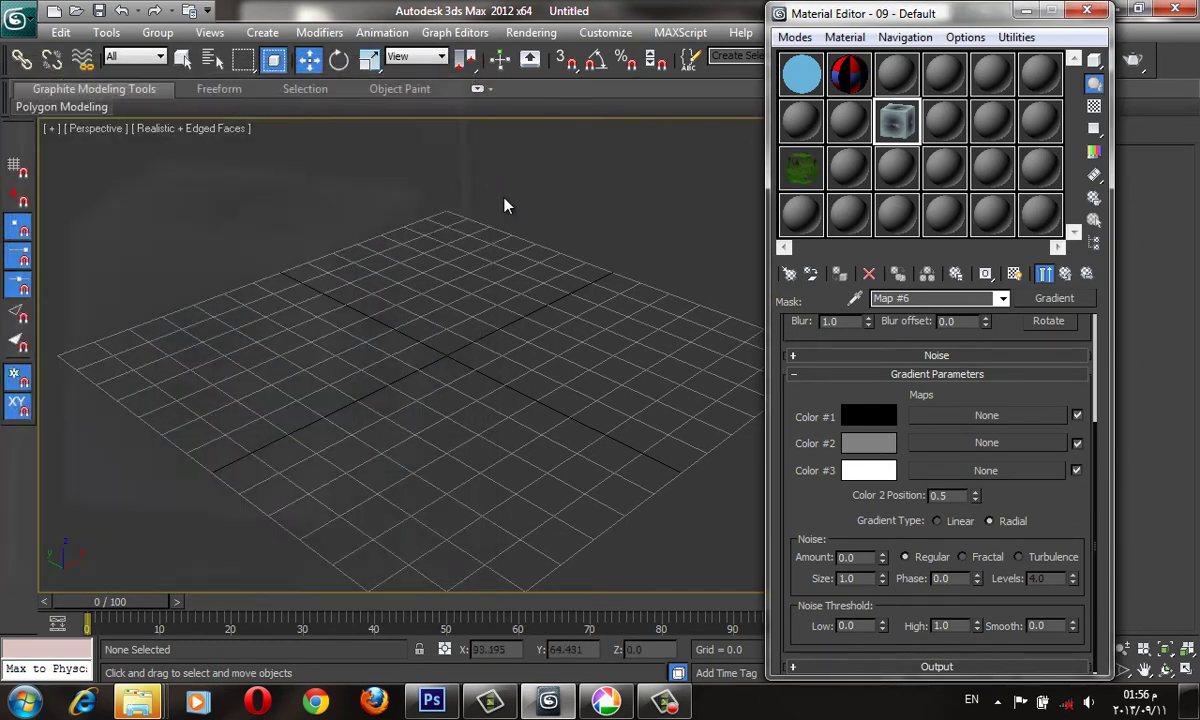
- Select material 04 - Default and pick a map for its Diffuse Color channel
left_click(895, 78)
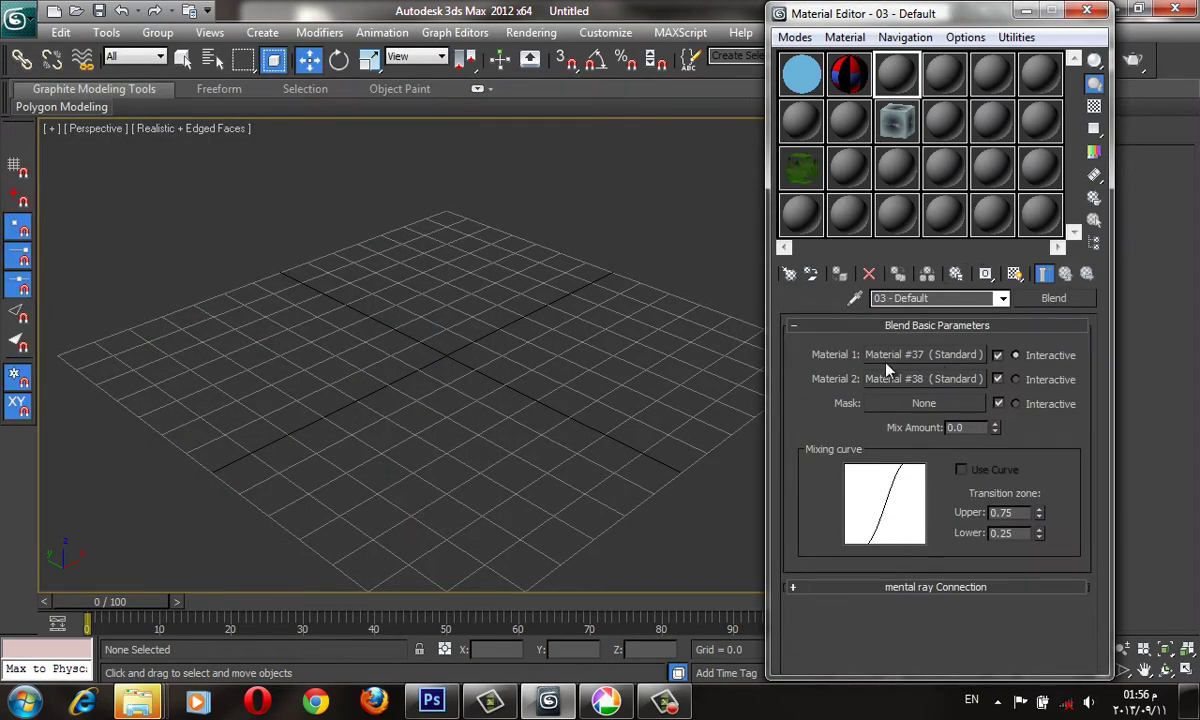
left_click(932, 86)
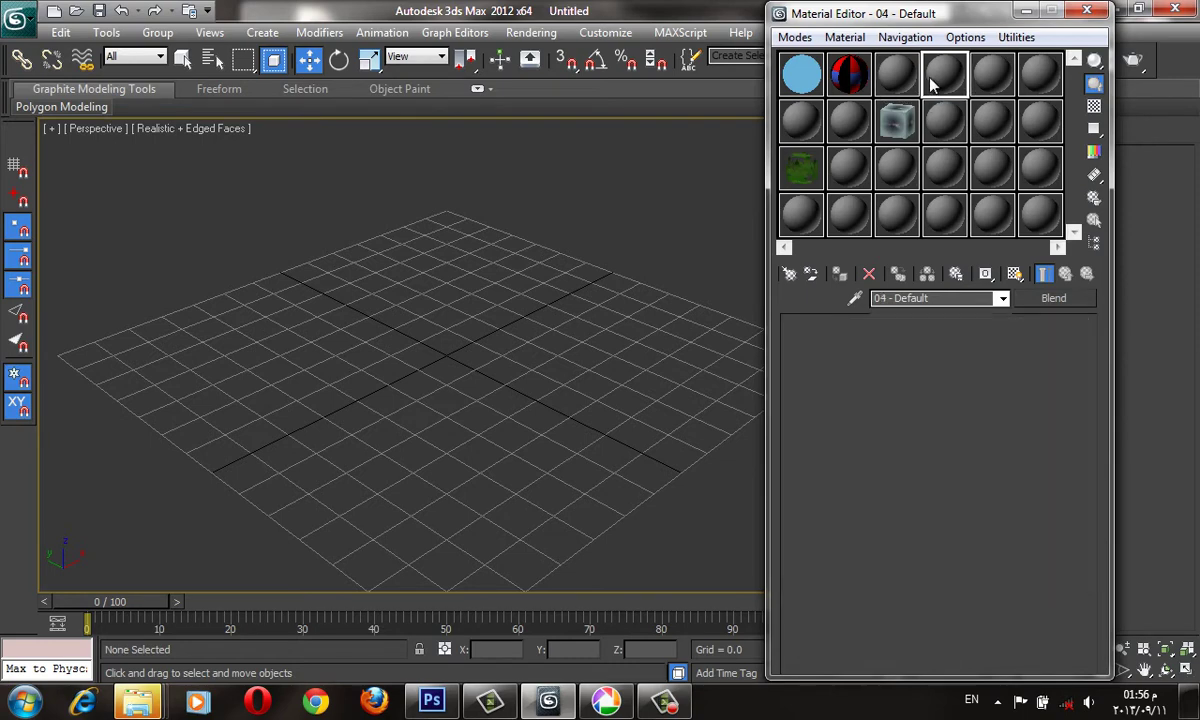
left_click(950, 624)
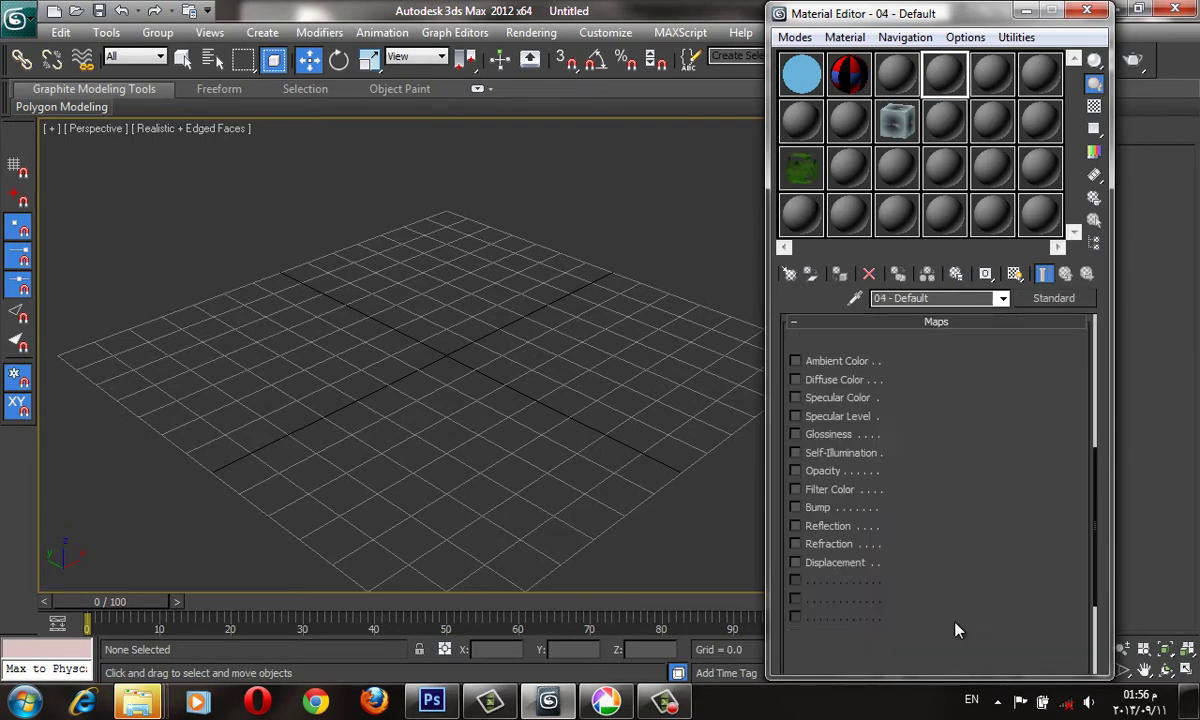
left_click(975, 380)
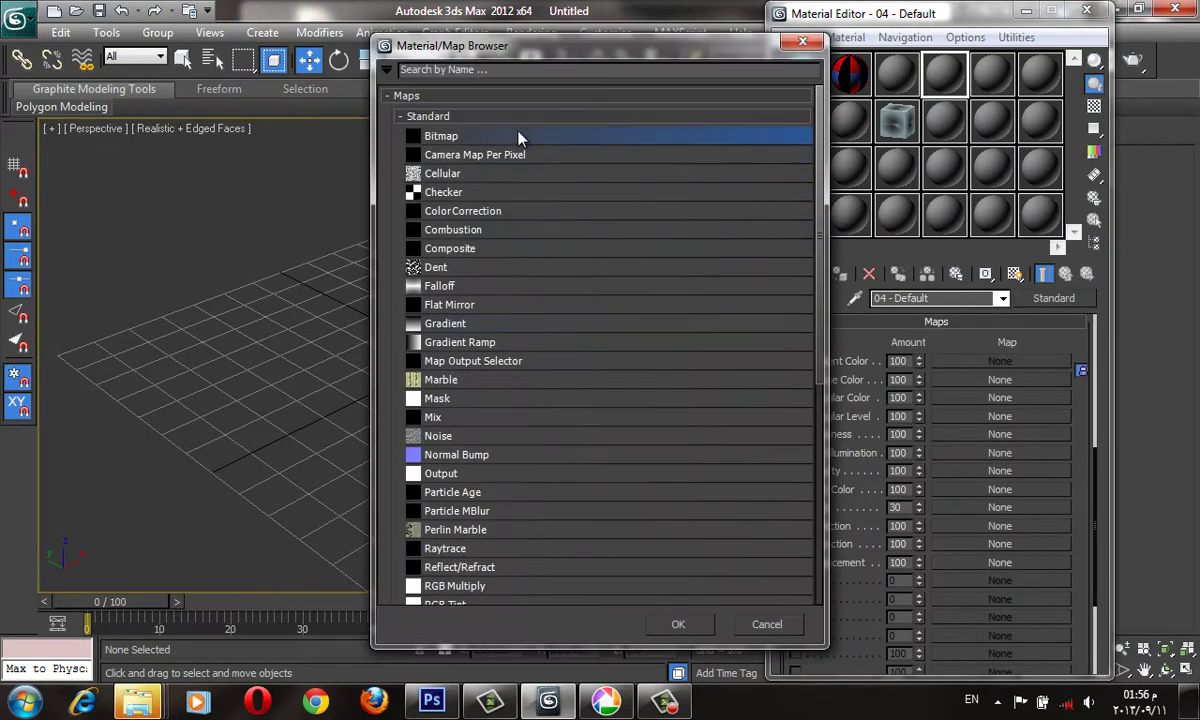
- Choose Bitmap for the diffuse map and search recent folders like ArchMat for the carpet texture
double_click(520, 135)
left_click(324, 46)
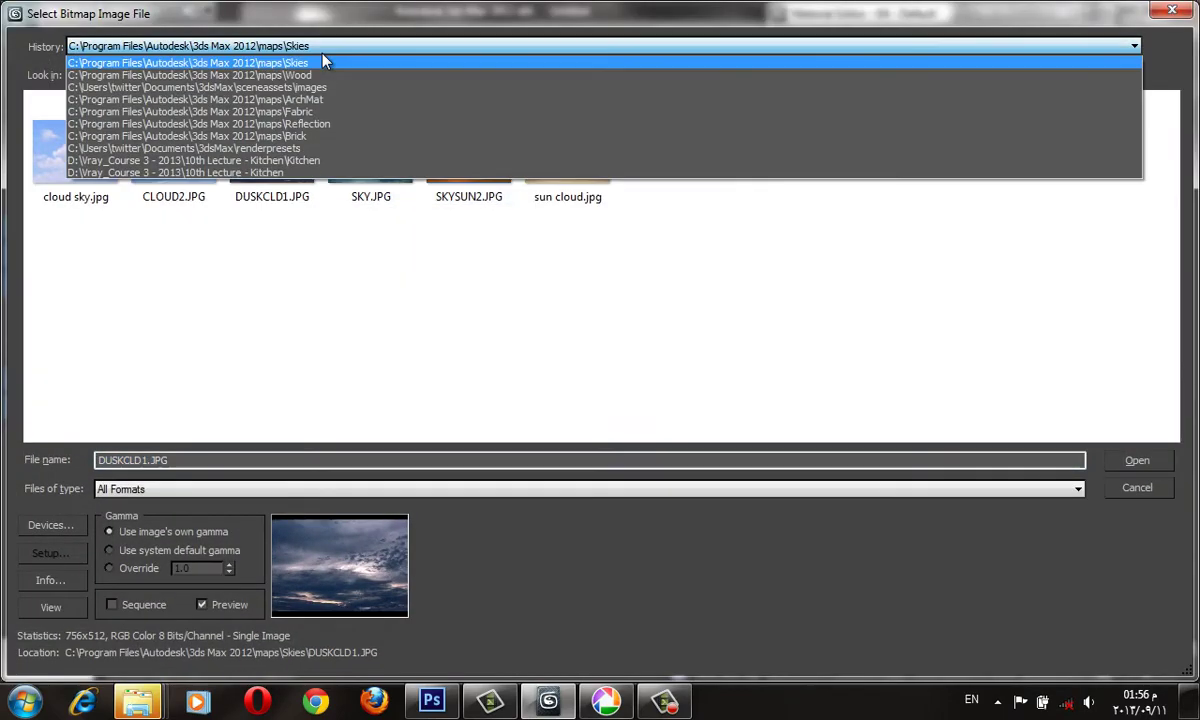
left_click(320, 48)
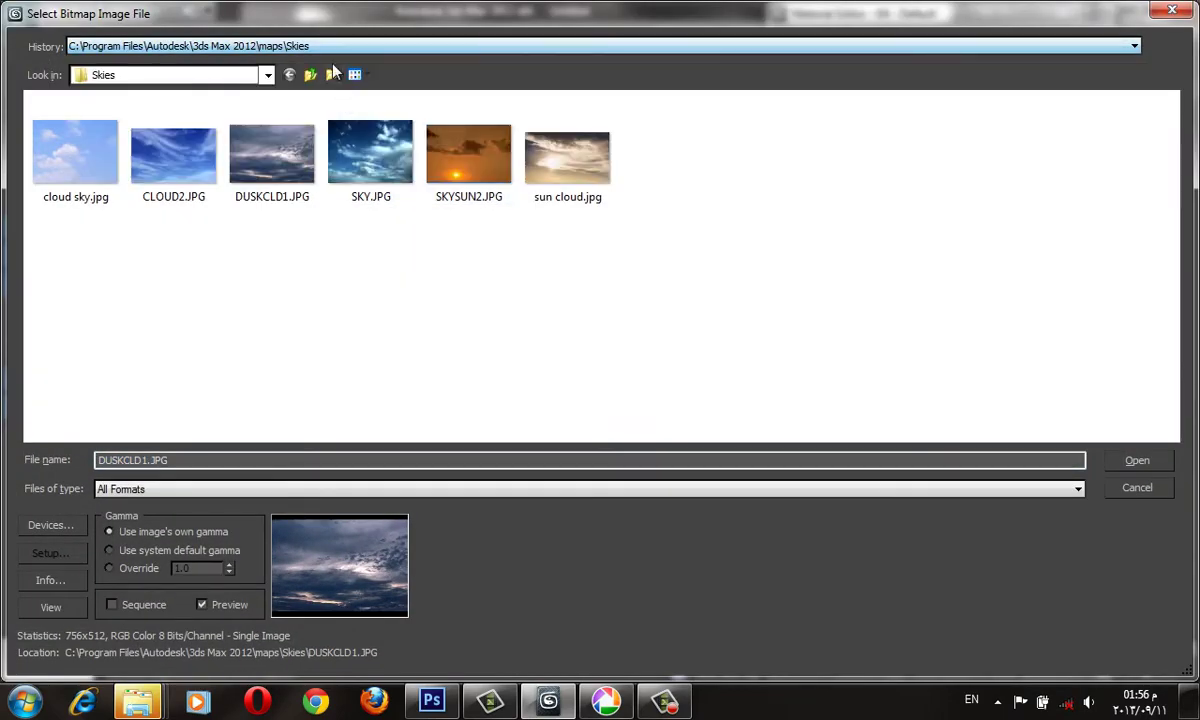
left_click(320, 48)
left_click(348, 100)
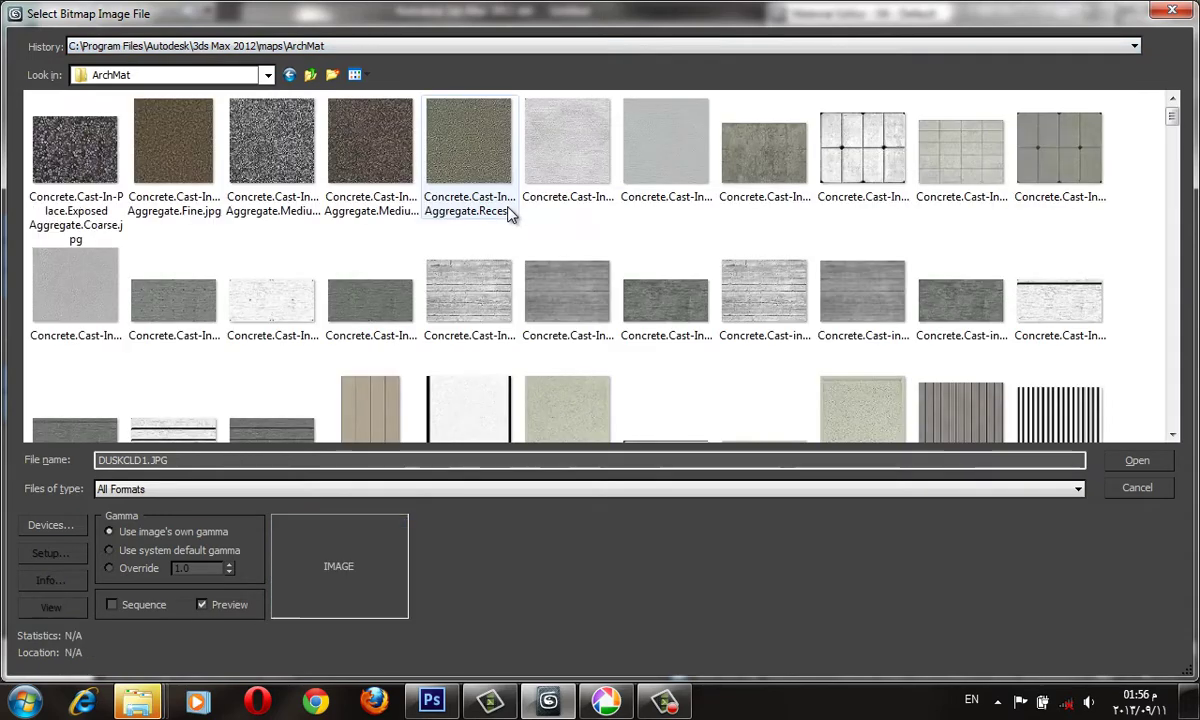
scroll(540, 230, "down", 3)
scroll(658, 275, "down", 5)
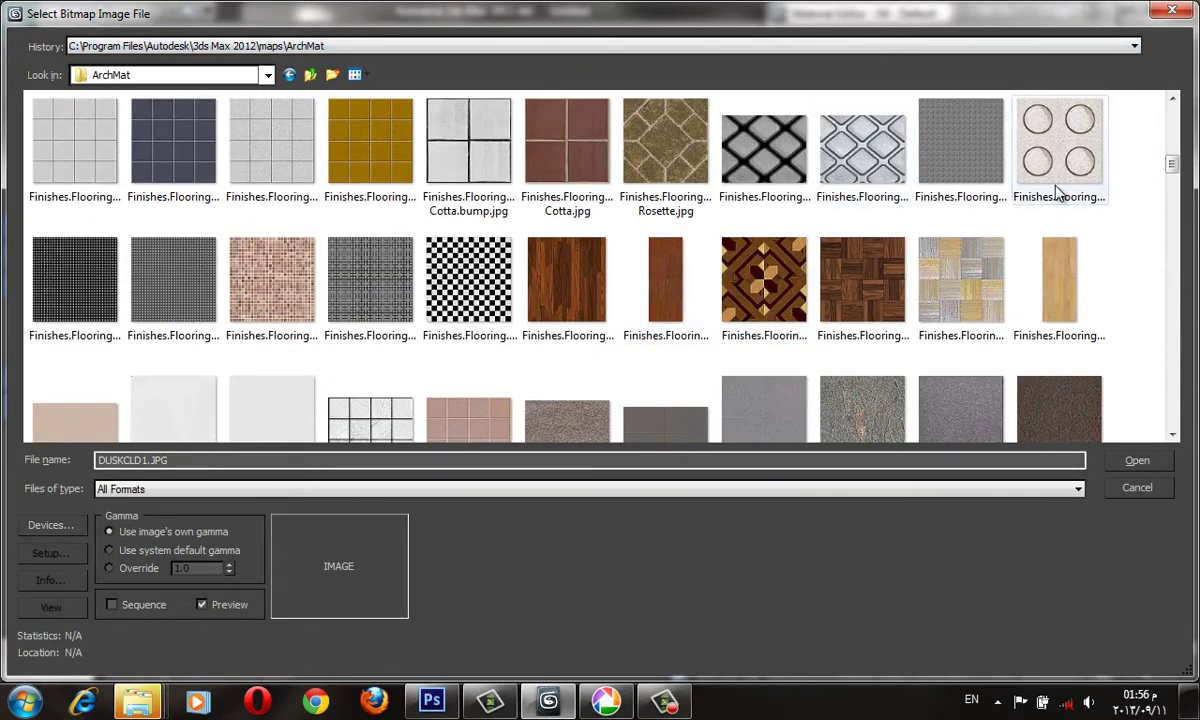
scroll(900, 235, "down", 3)
scroll(632, 276, "down", 4)
scroll(600, 265, "down", 2)
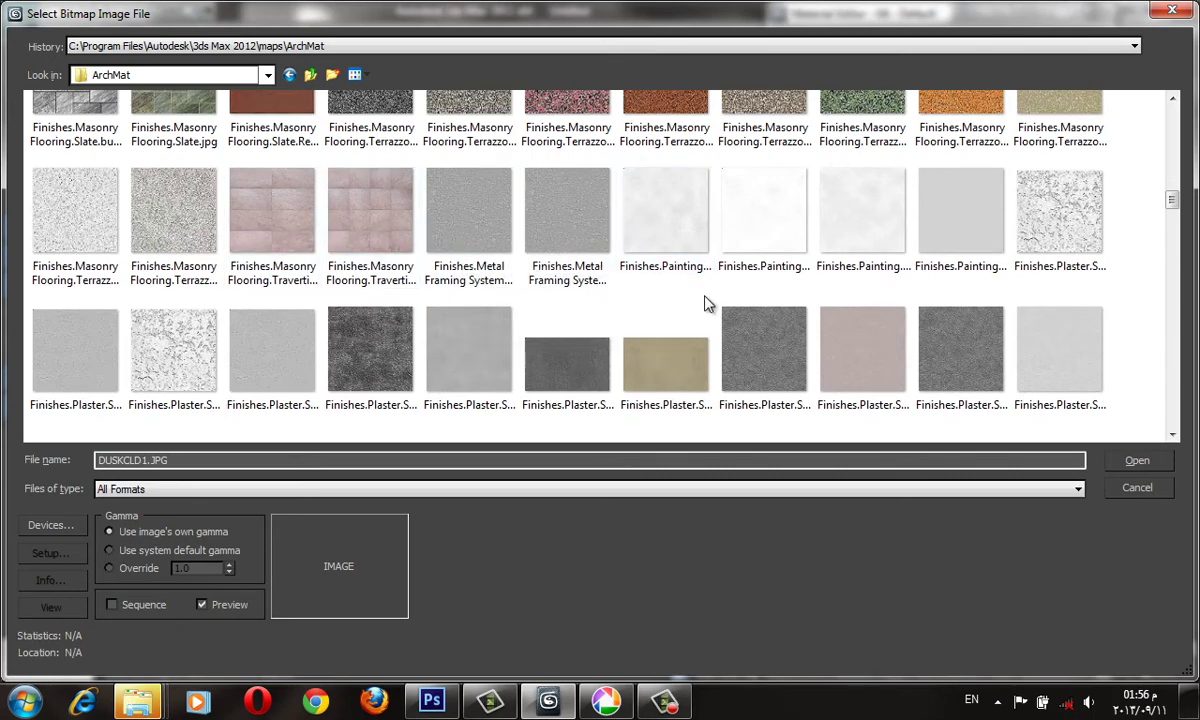
scroll(704, 302, "down", 2)
scroll(714, 314, "down", 3)
scroll(760, 302, "down", 3)
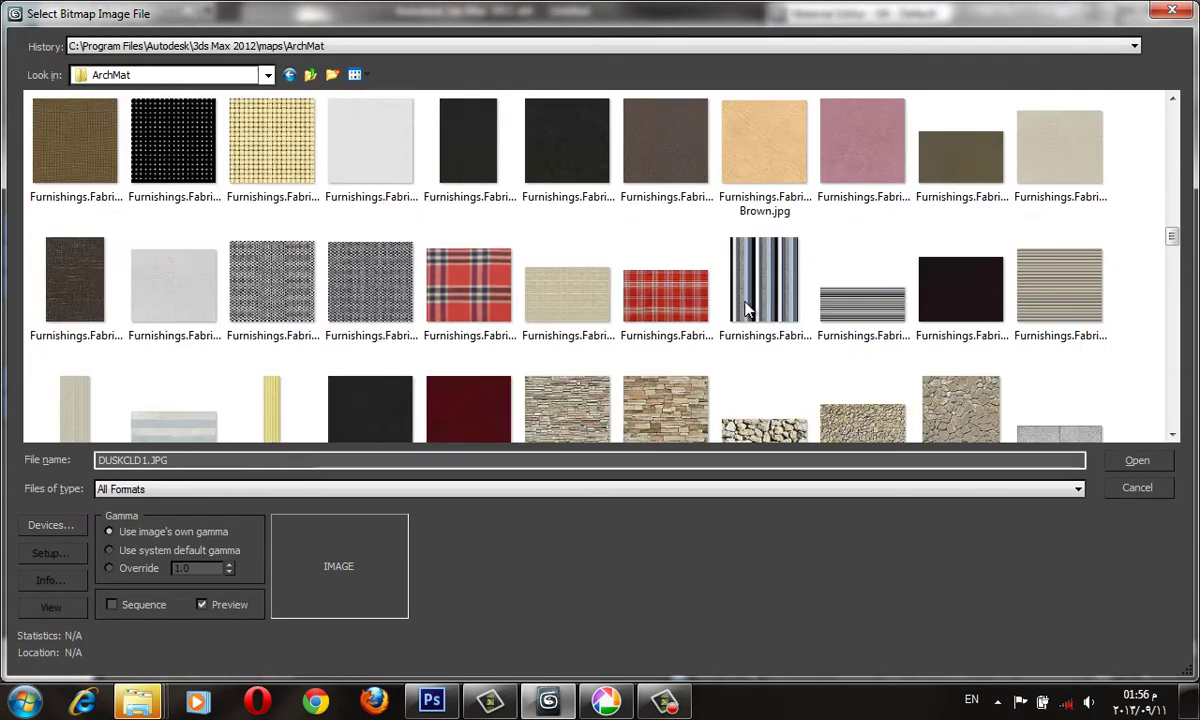
scroll(750, 311, "down", 2)
scroll(745, 310, "down", 2)
scroll(712, 308, "down", 3)
scroll(702, 296, "down", 3)
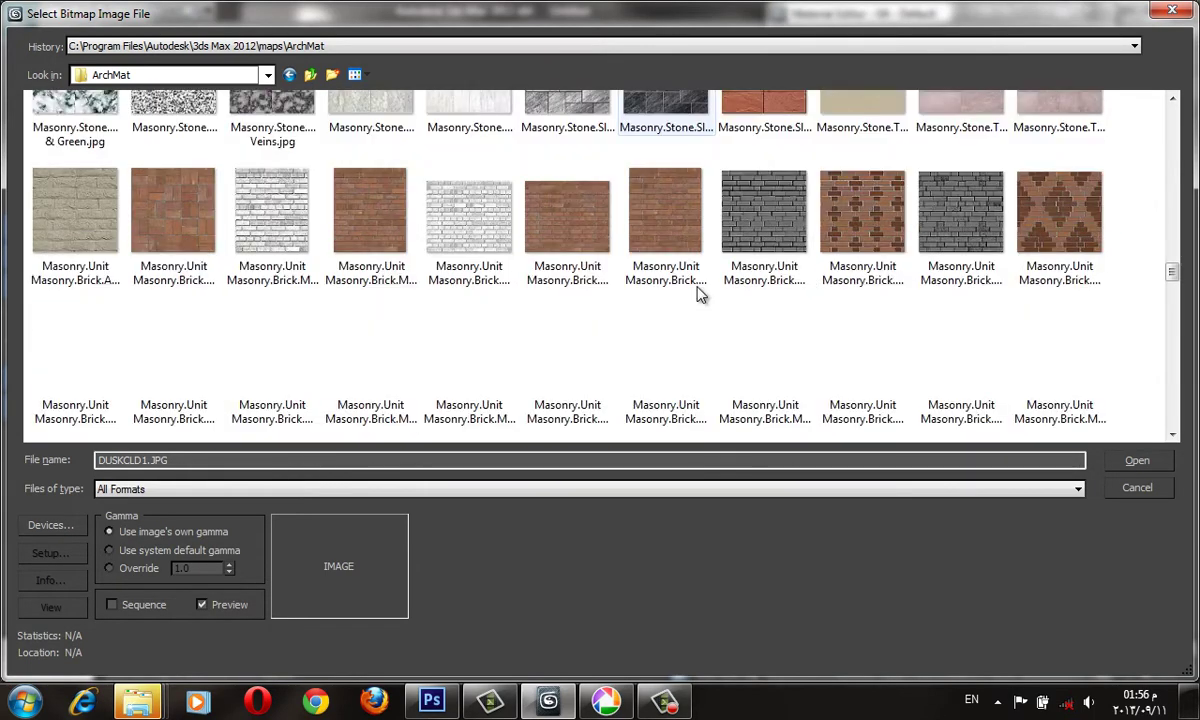
scroll(833, 290, "down", 2)
scroll(519, 258, "down", 2)
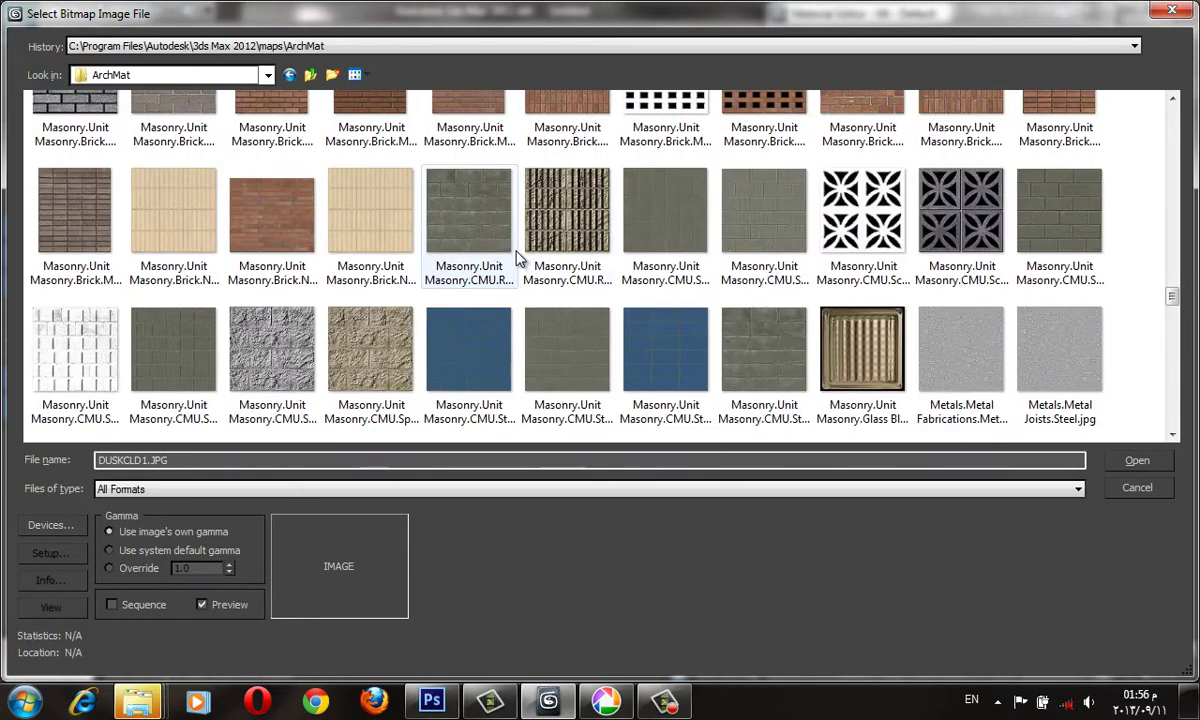
left_click(311, 75)
left_click(311, 75)
left_click(305, 46)
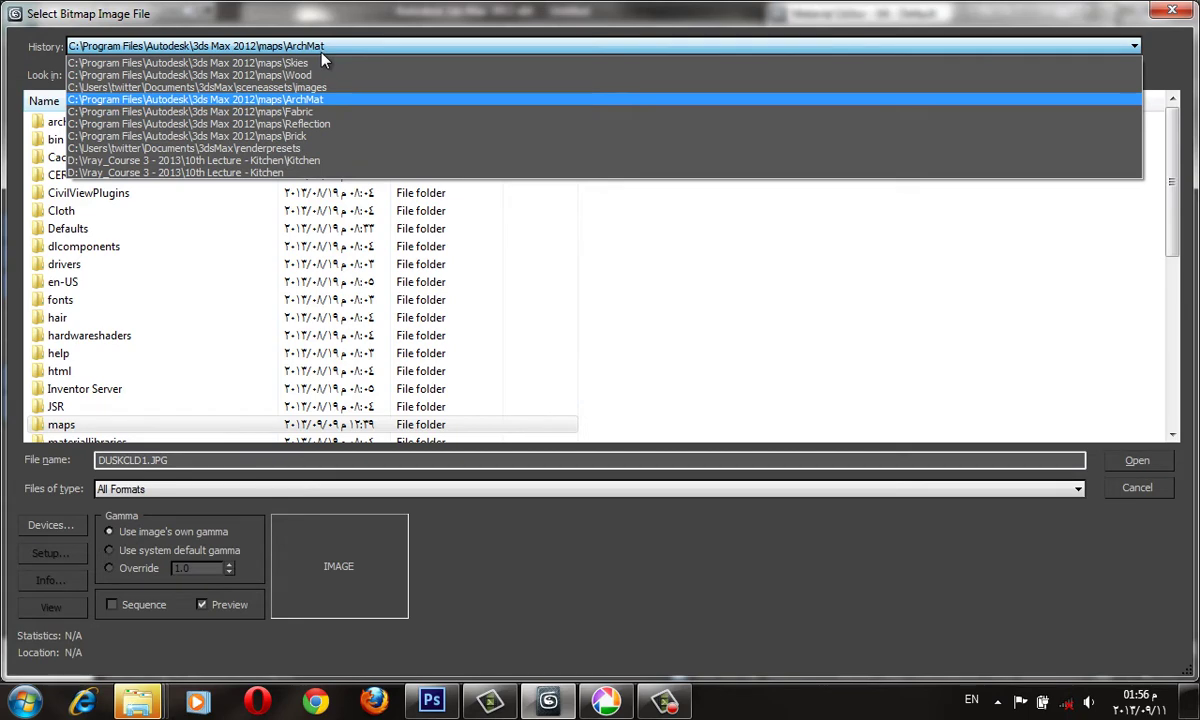
left_click(321, 55)
- Load carp25L.JPG from D:\3dsMax2013-02\Lecture 8 - Material Design\Materials\Archmaterials
left_click(175, 75)
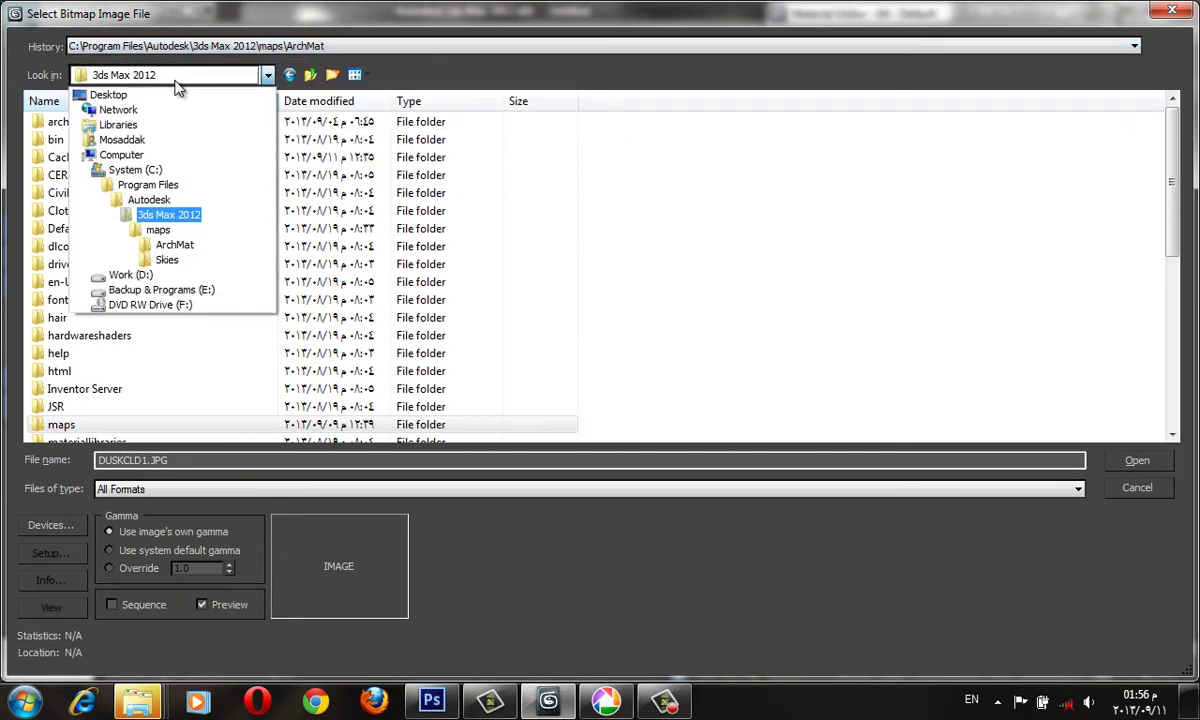
left_click(201, 280)
double_click(193, 157)
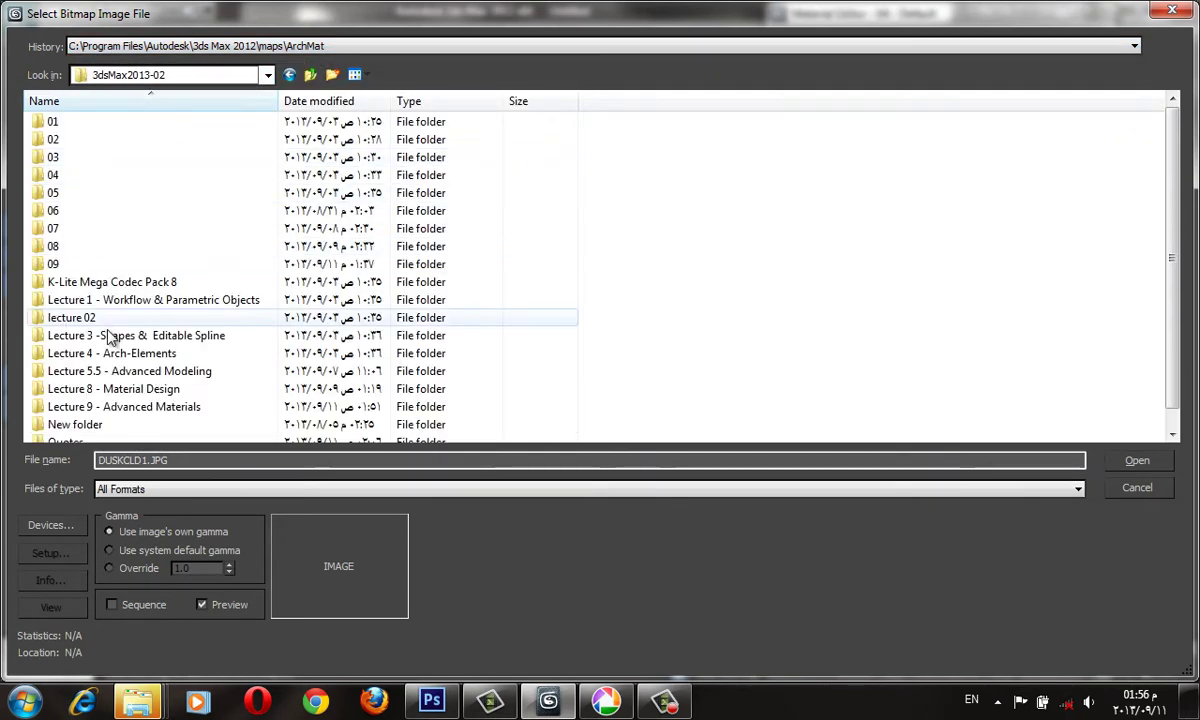
double_click(163, 390)
double_click(122, 200)
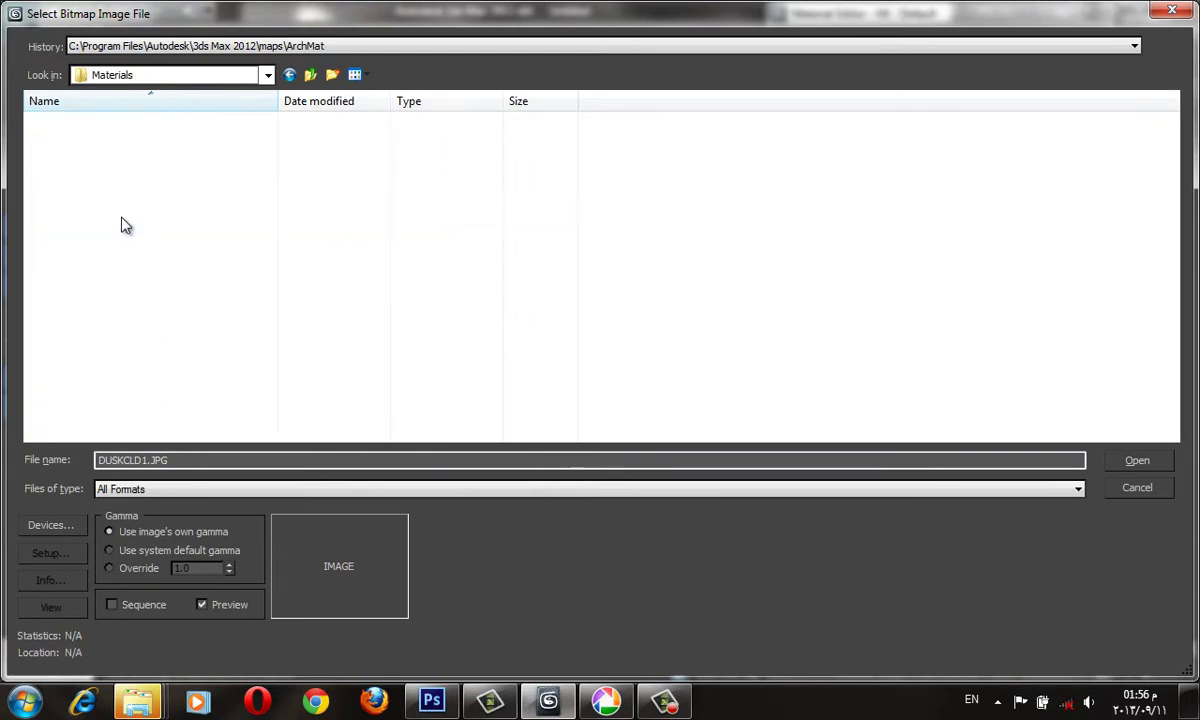
double_click(130, 126)
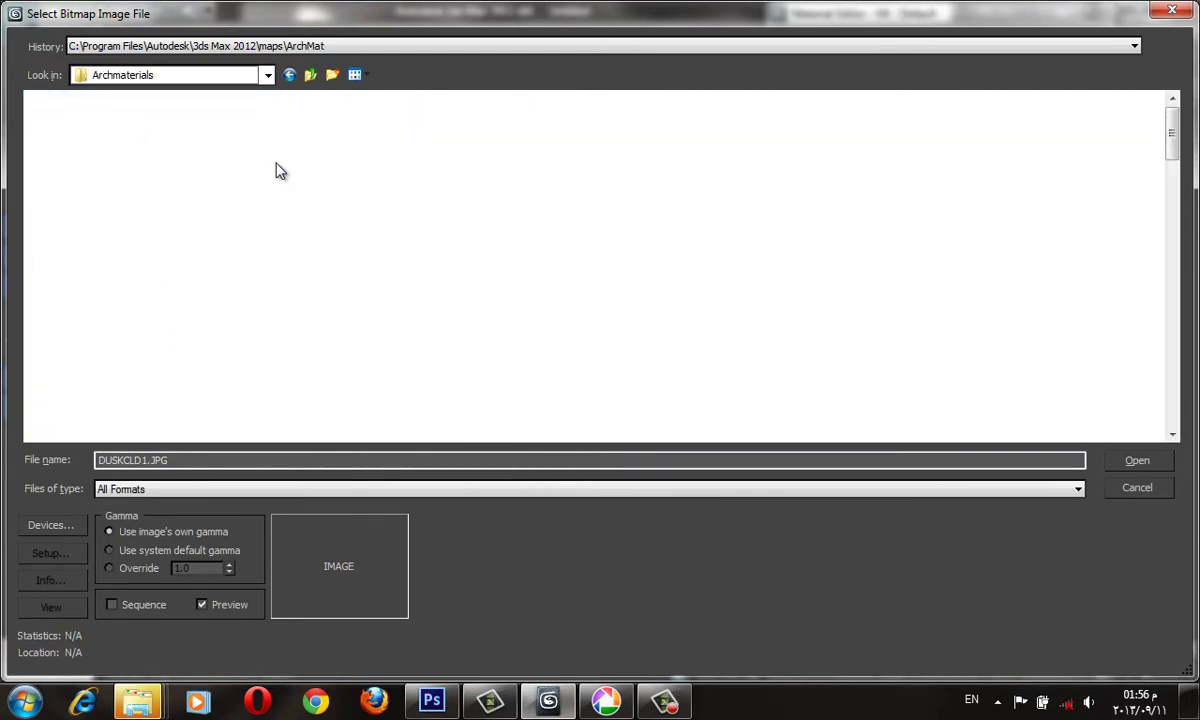
left_click(283, 408)
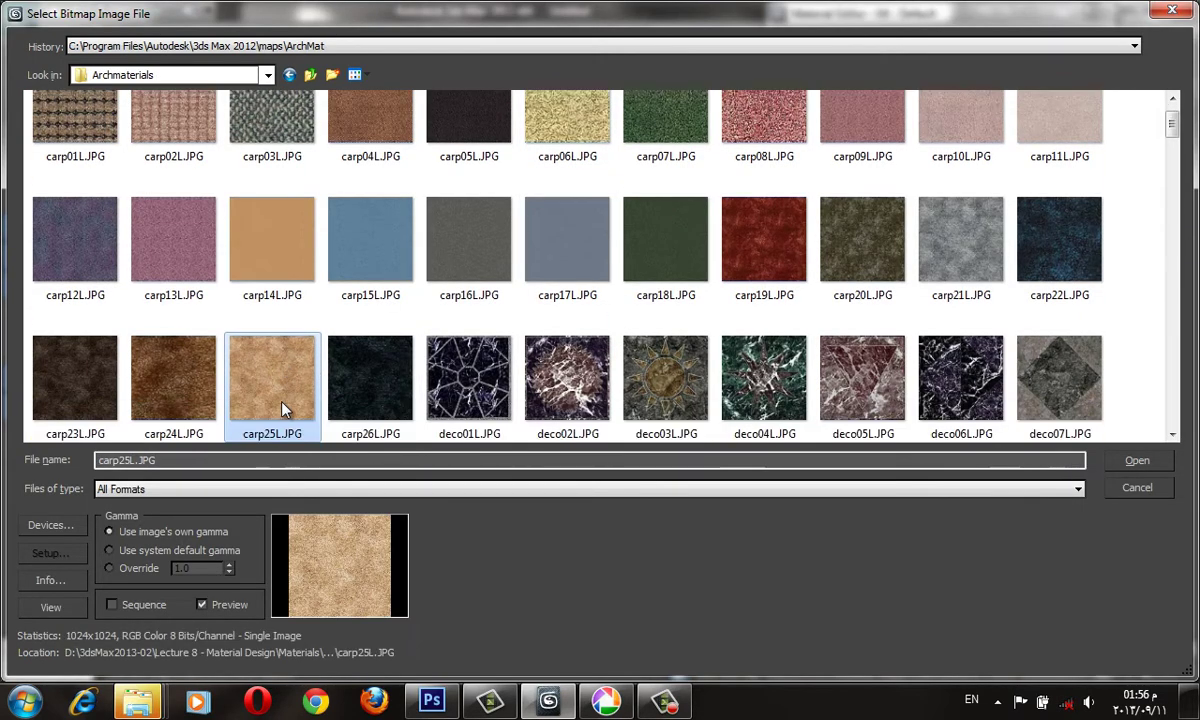
double_click(273, 348)
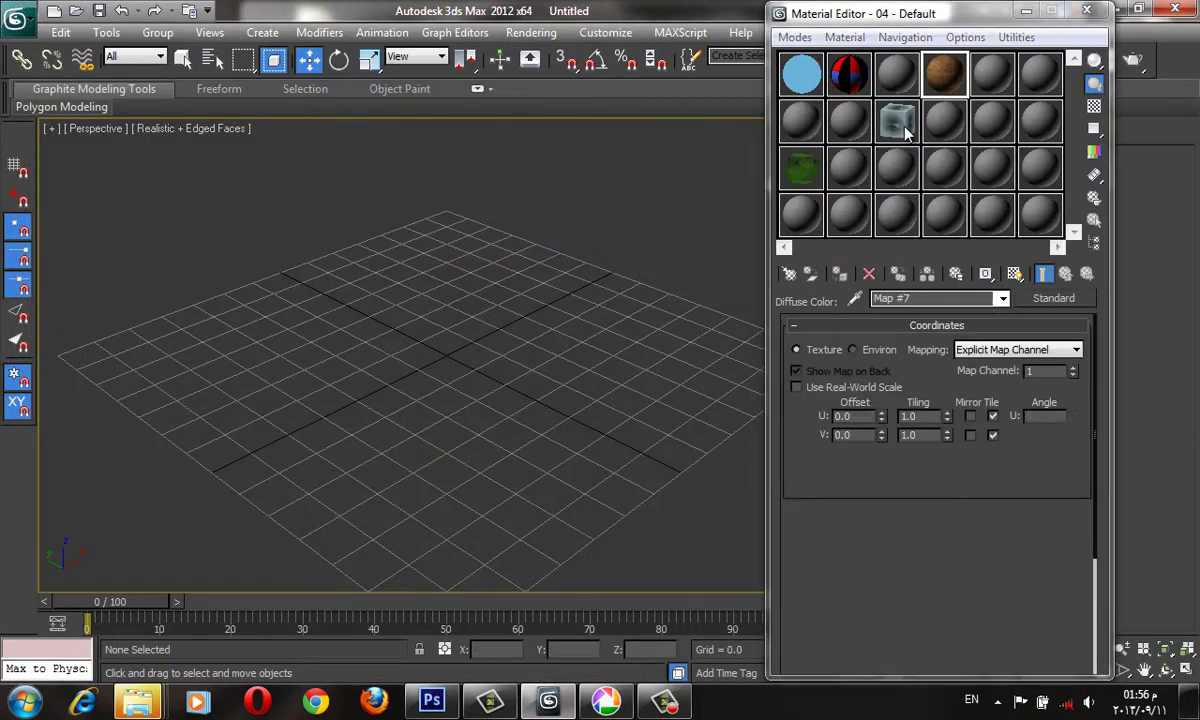
- After checking the carpet preview, give 05 - Default's diffuse the carp19L.JPG bitmap (Map #8)
double_click(945, 75)
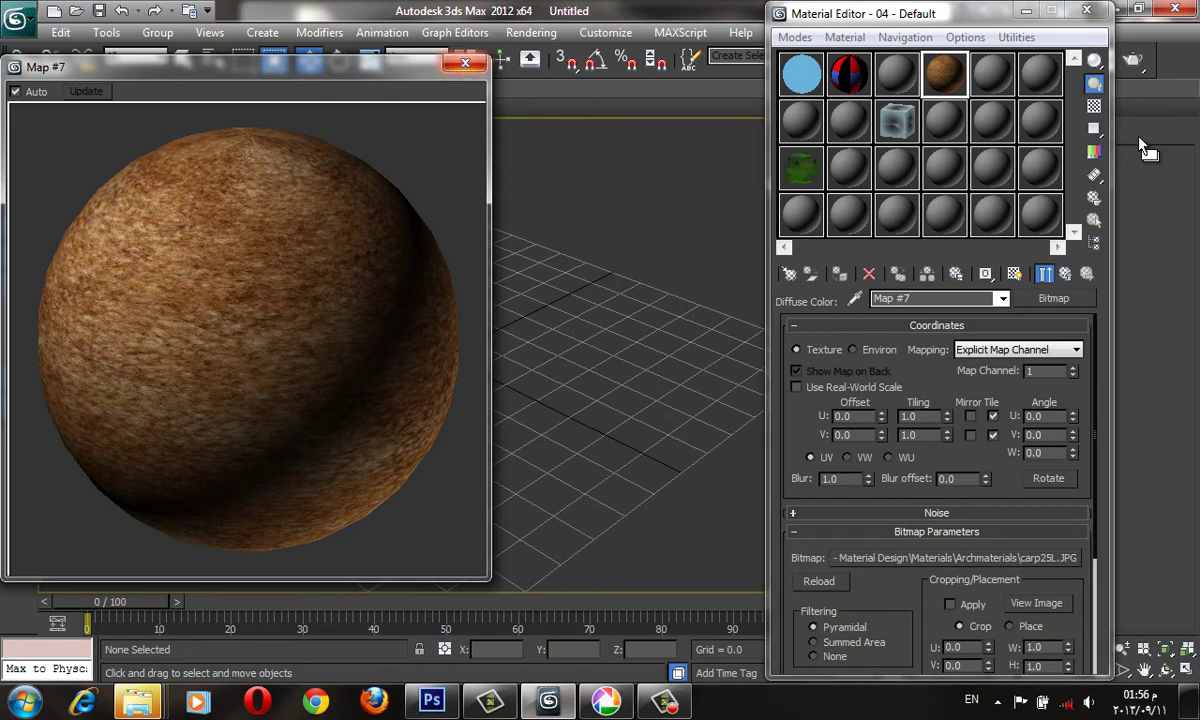
left_click(465, 63)
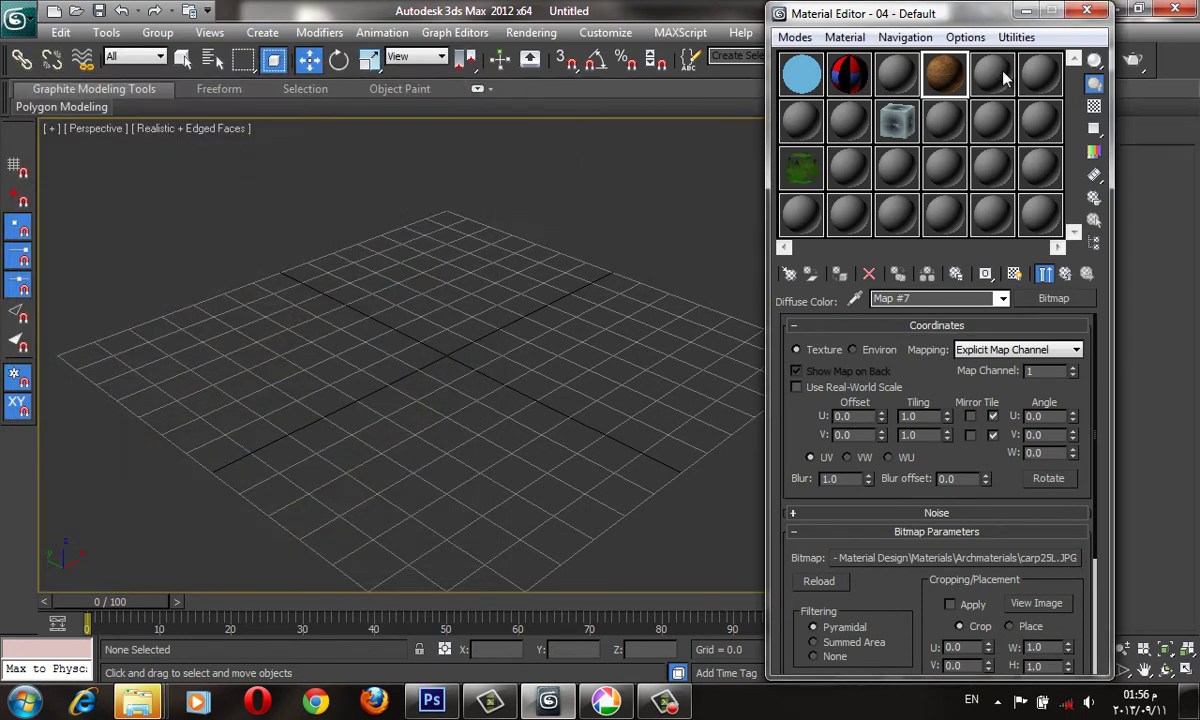
left_click(992, 75)
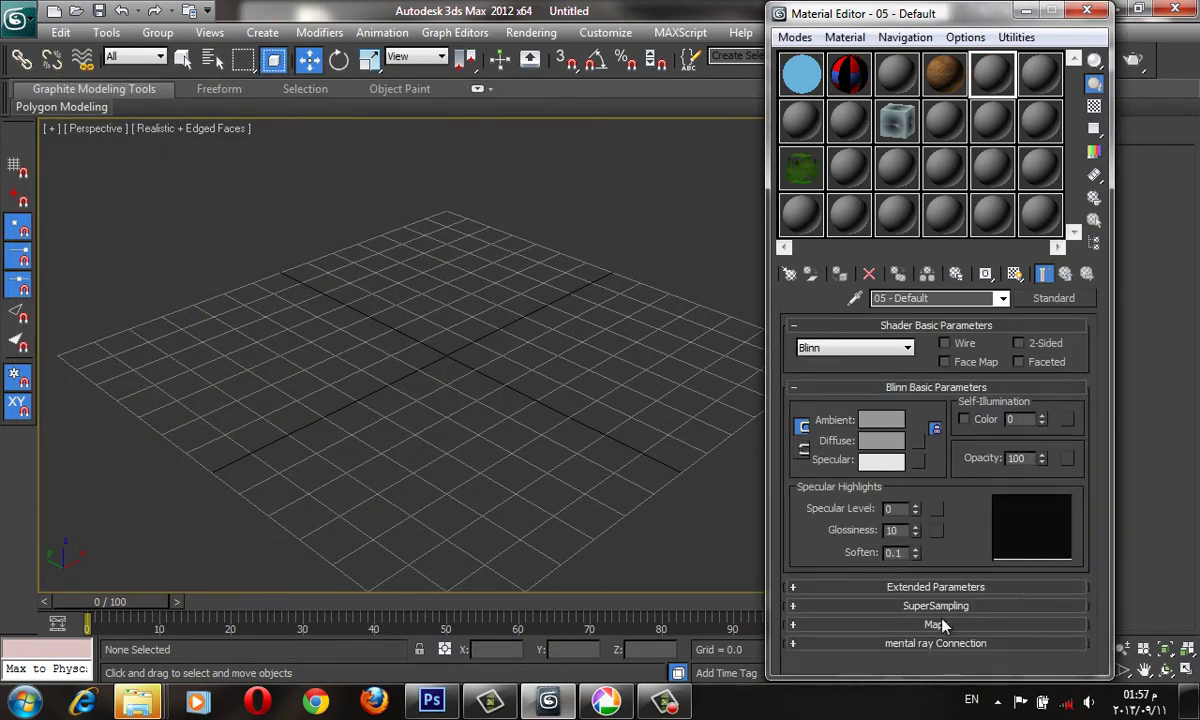
left_click(938, 624)
left_click(978, 381)
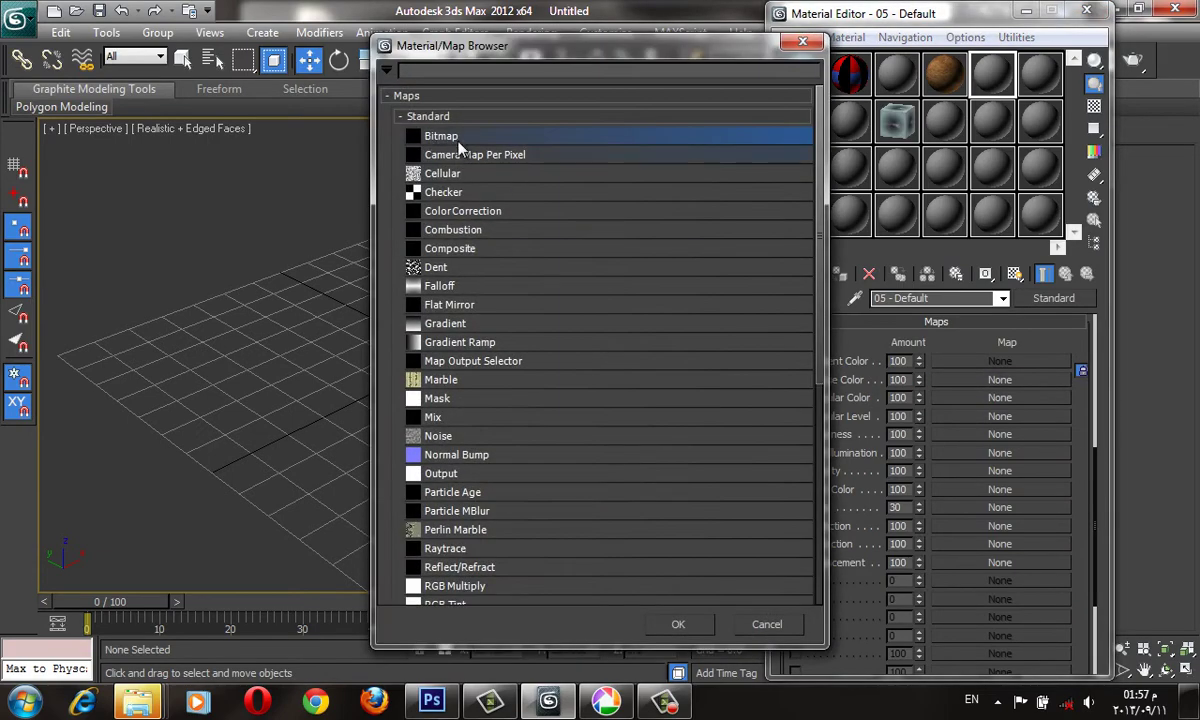
double_click(429, 130)
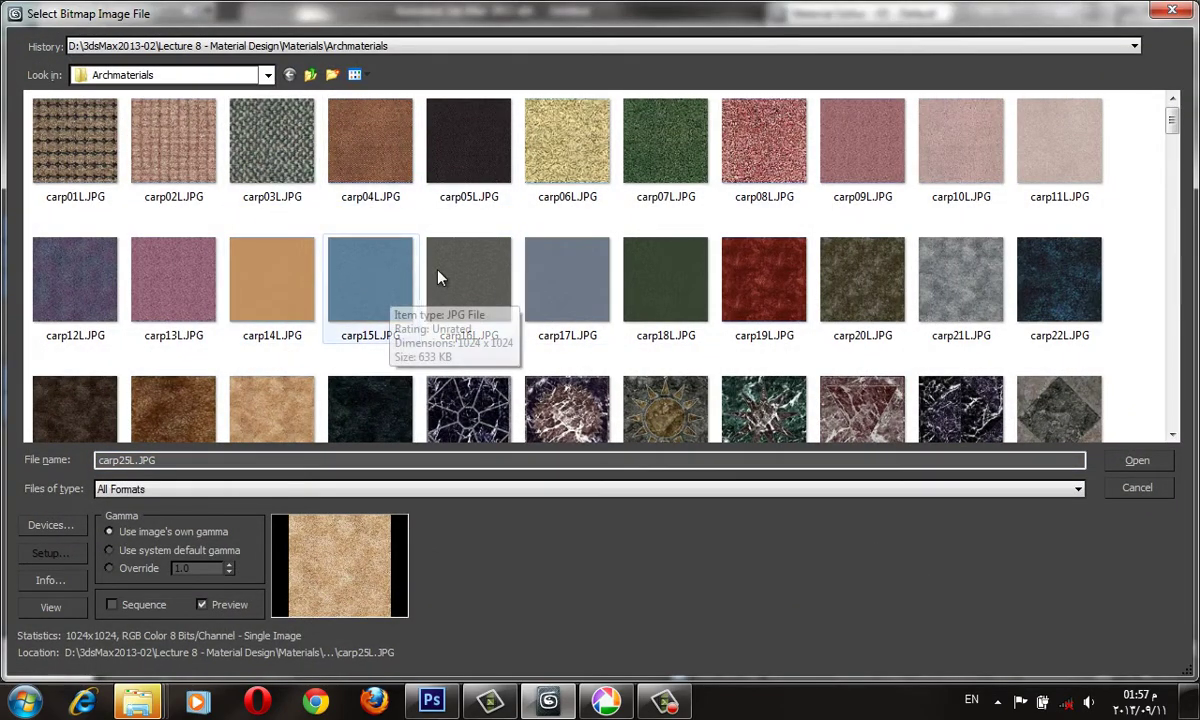
mouse_move(567, 280)
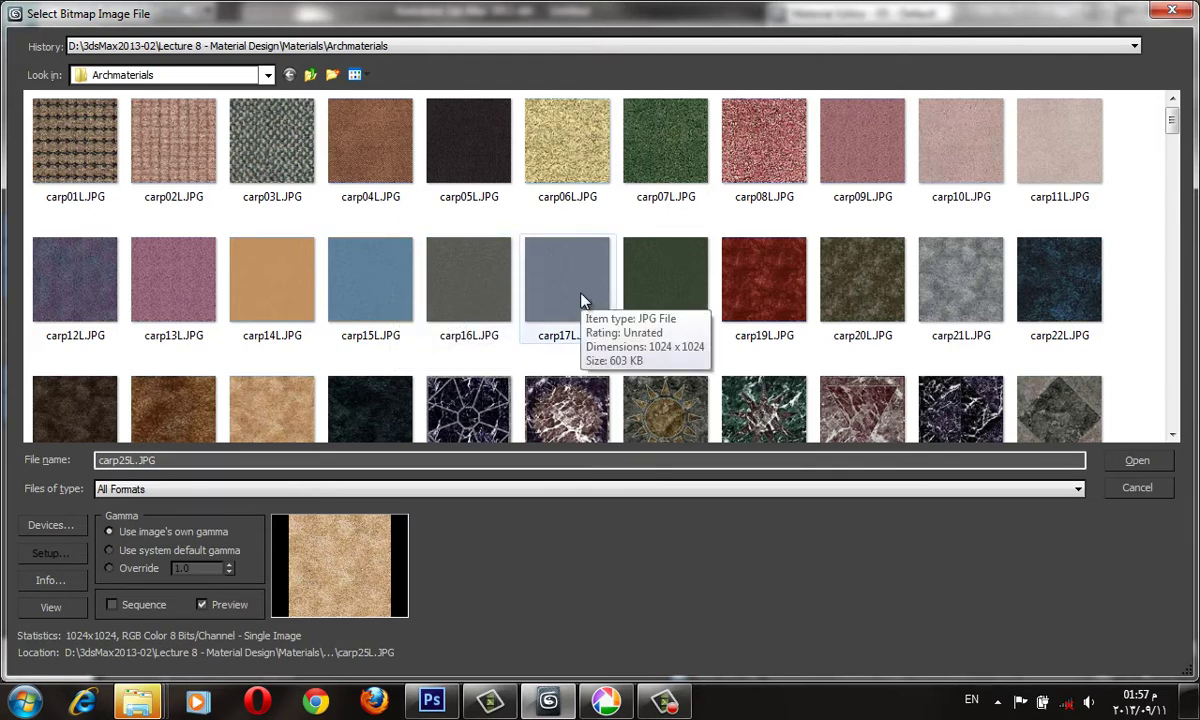
double_click(760, 272)
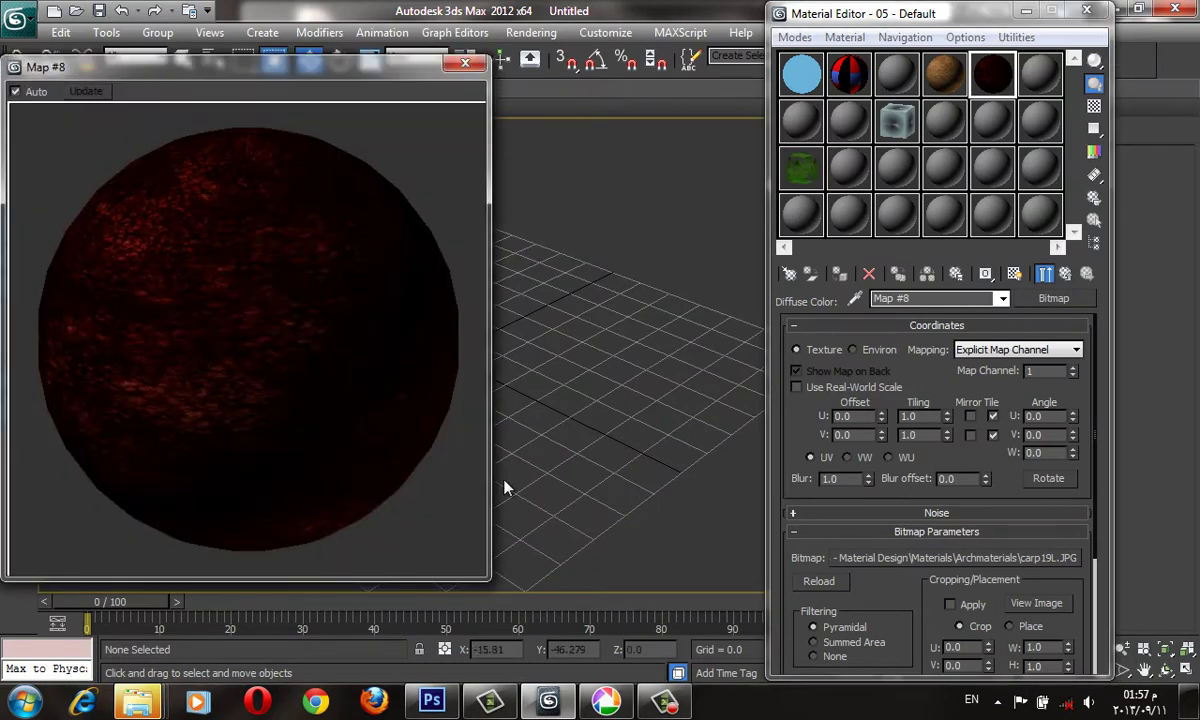
left_click(1044, 273)
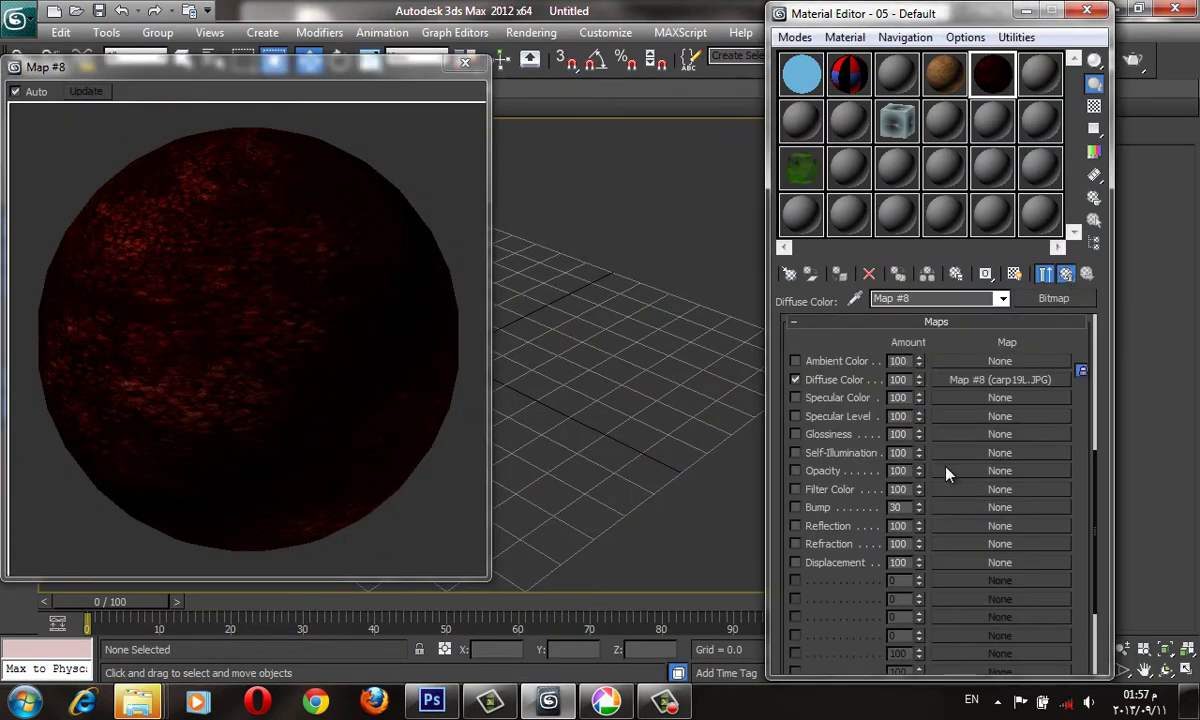
- Copy the 05 and 04 materials' diffuse carpet textures into their Bump slots, then close the preview window
left_click_drag(970, 503, 990, 507)
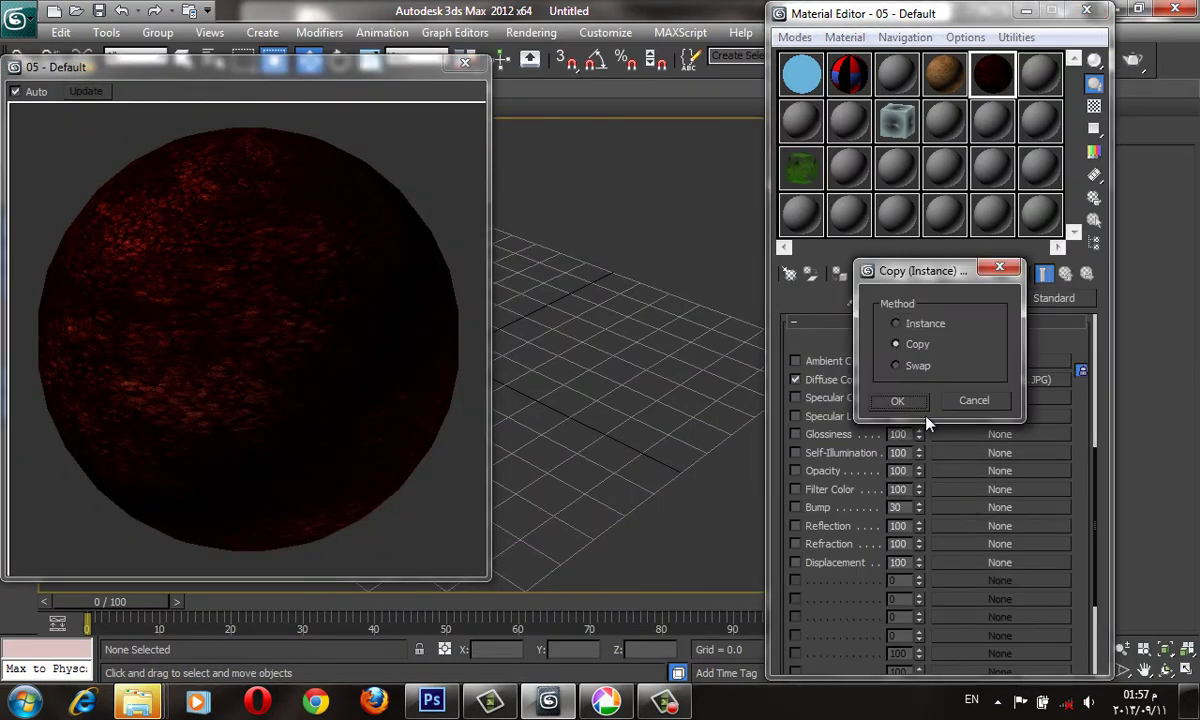
left_click(830, 396)
left_click(948, 80)
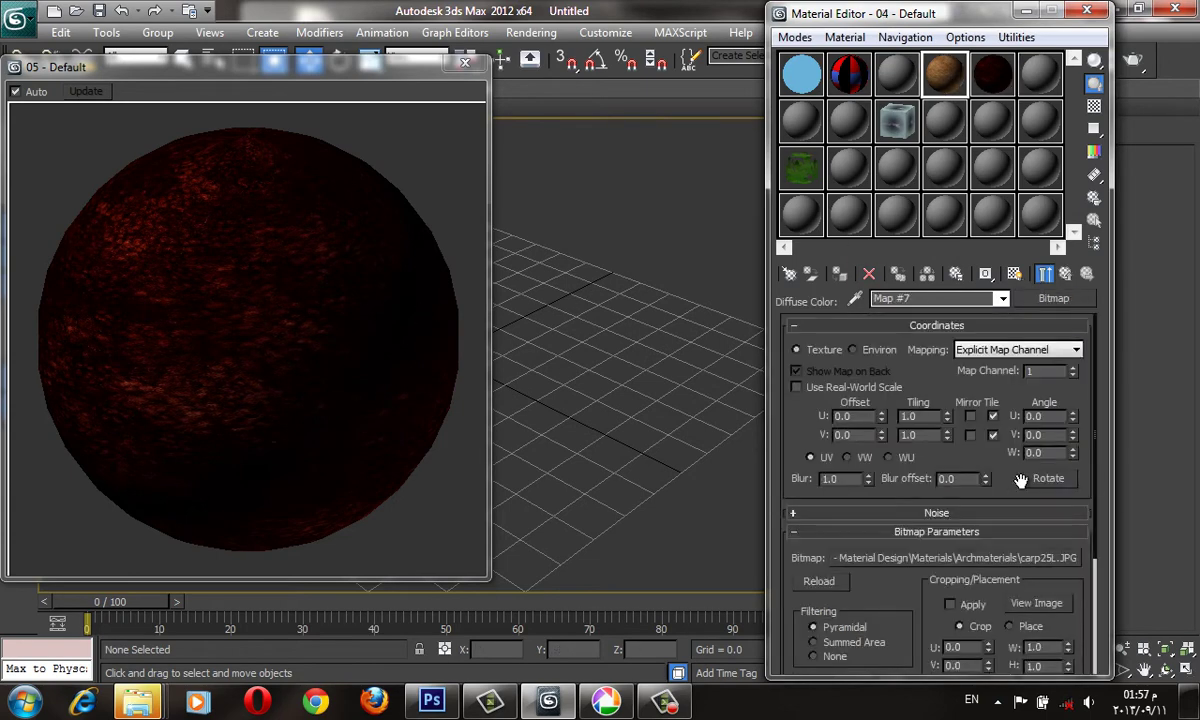
left_click(1085, 275)
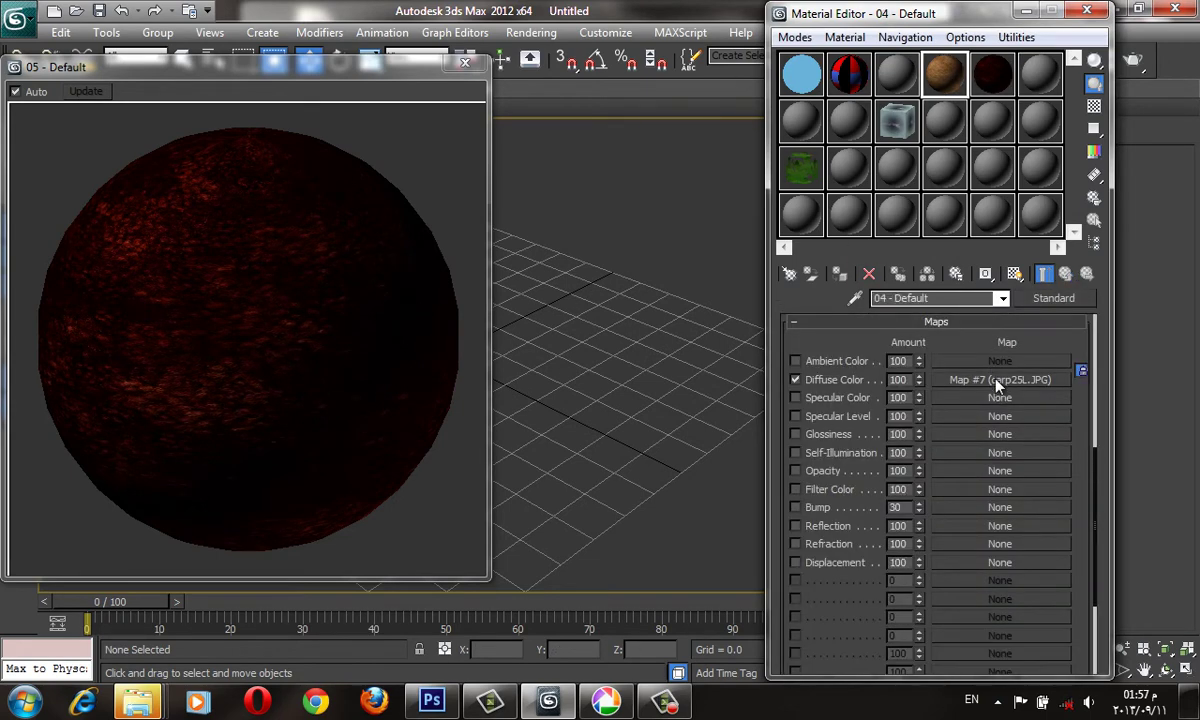
left_click_drag(985, 480, 990, 507)
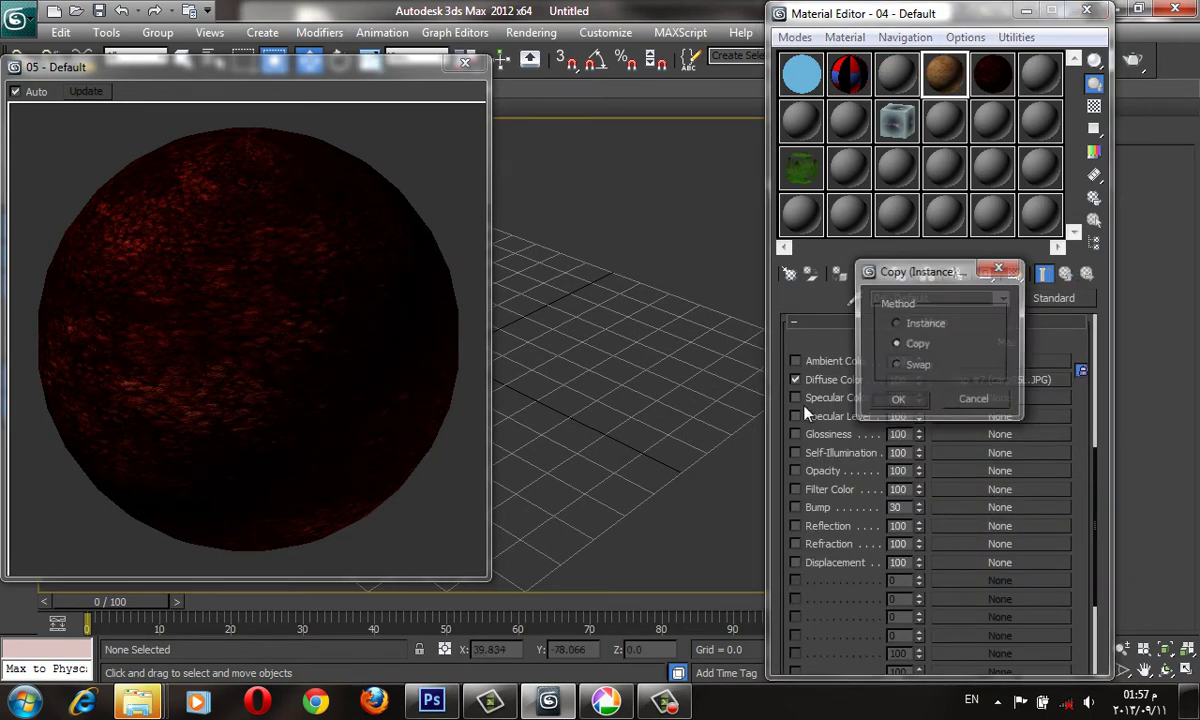
left_click(900, 396)
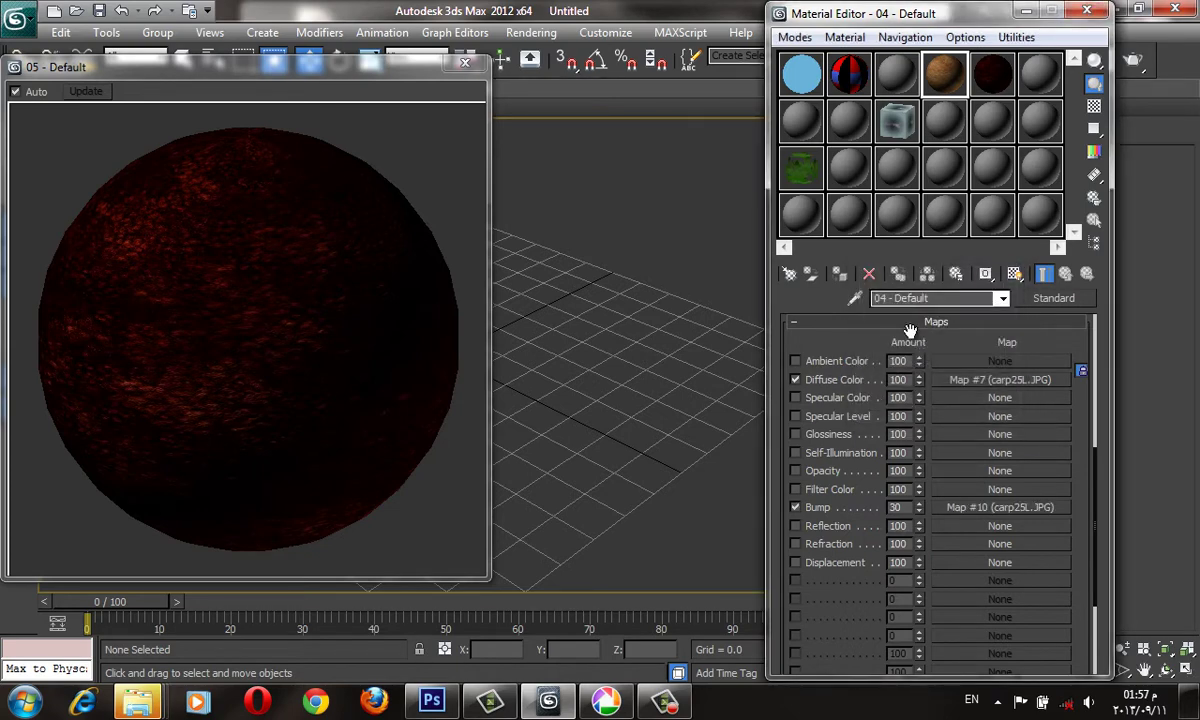
left_click(464, 62)
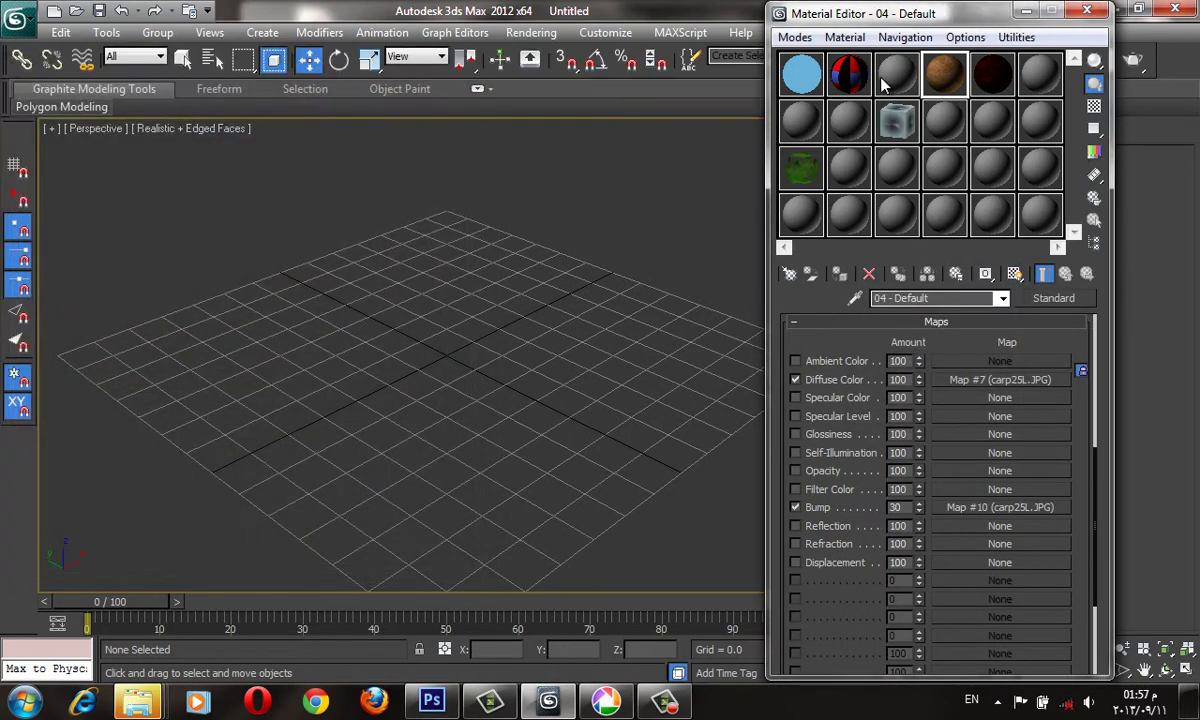
- Assign 04 - Default as Material 1 and 05 - Default as Material 2 of the 03 Blend material
left_click(895, 82)
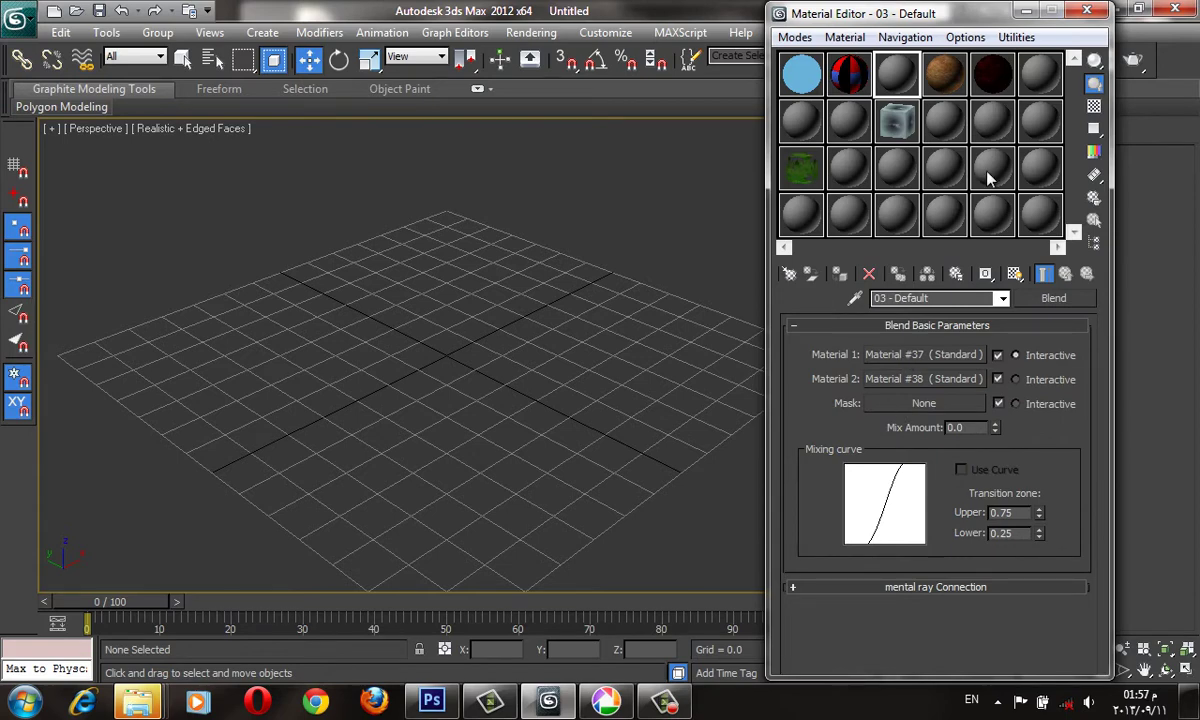
left_click_drag(988, 178, 935, 354)
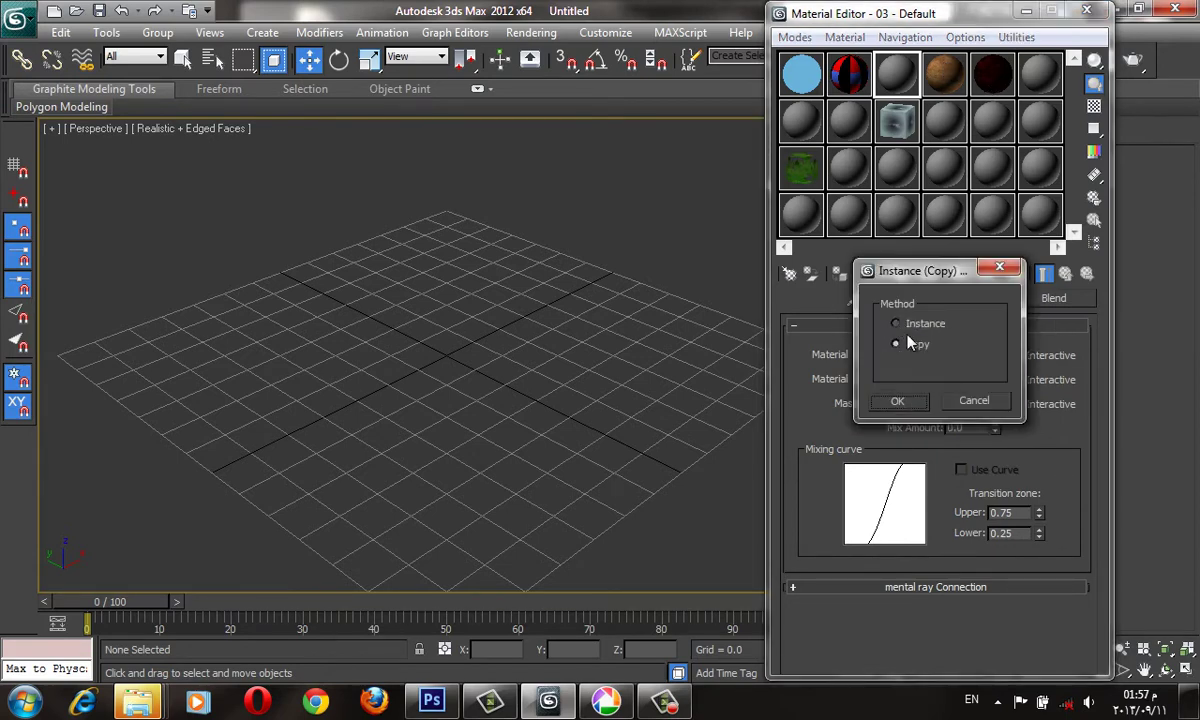
left_click(897, 400)
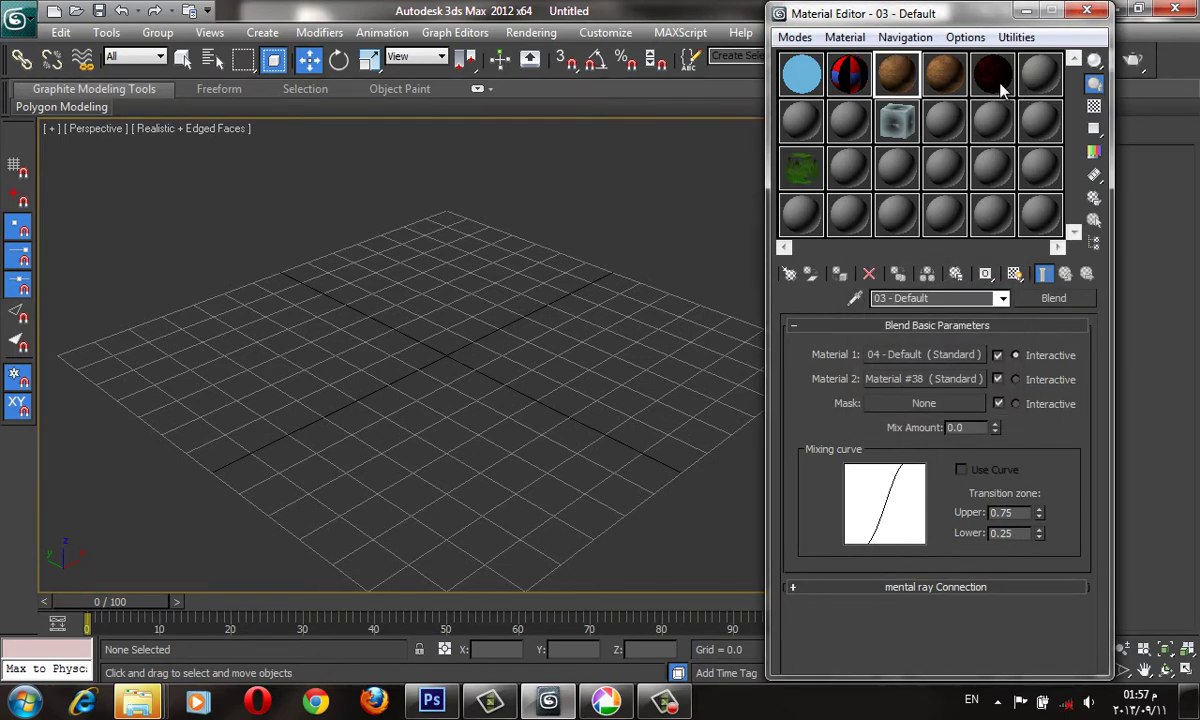
left_click_drag(925, 380, 925, 381)
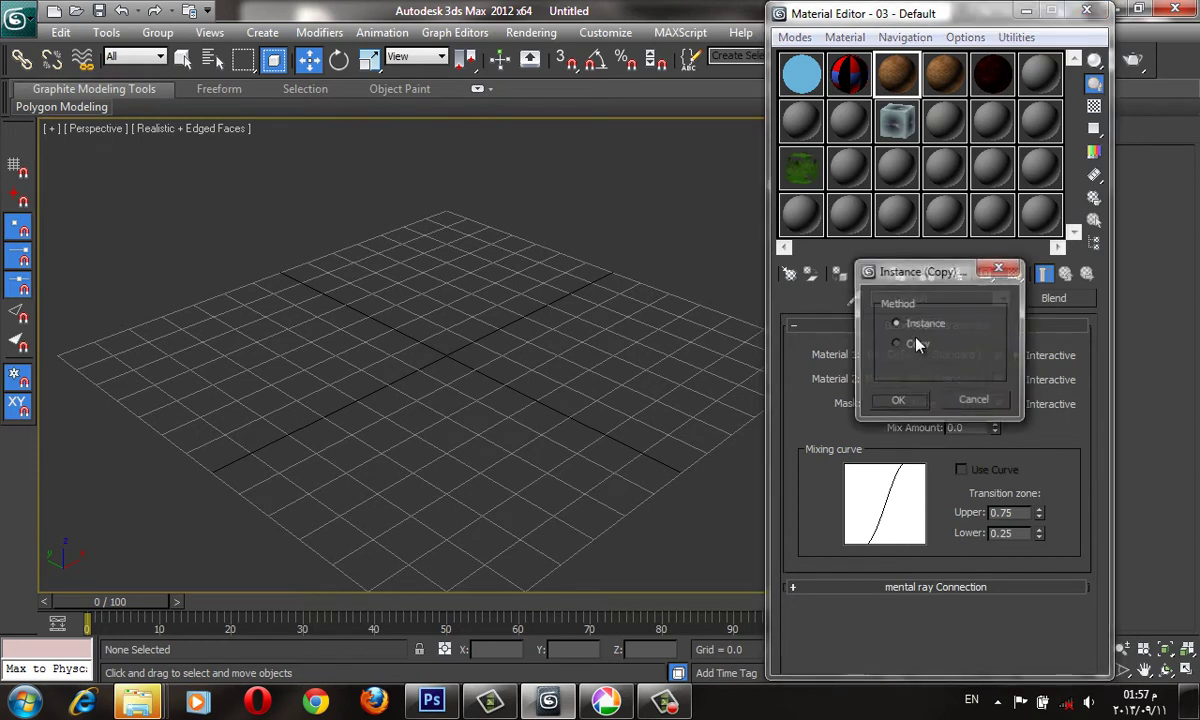
left_click(898, 400)
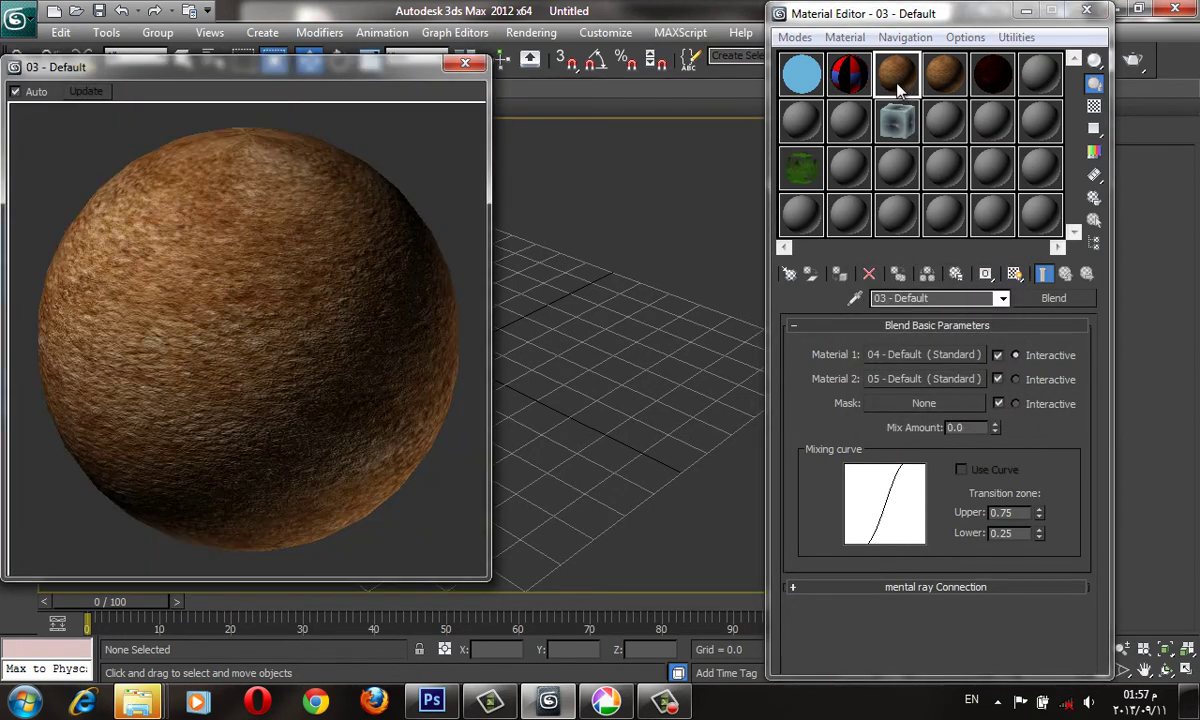
- Load Ornament2.jpg from Lecture 9 - Advanced Materials\02.Masks as the Blend's Bitmap mask
left_click(916, 406)
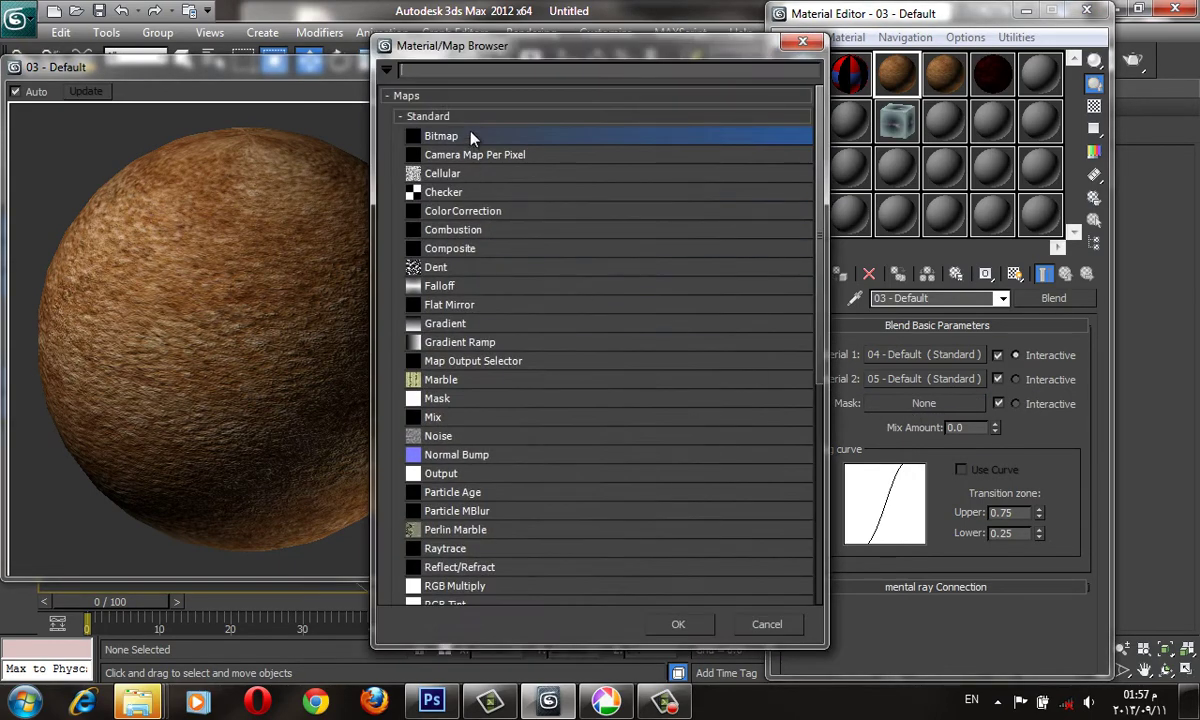
double_click(471, 137)
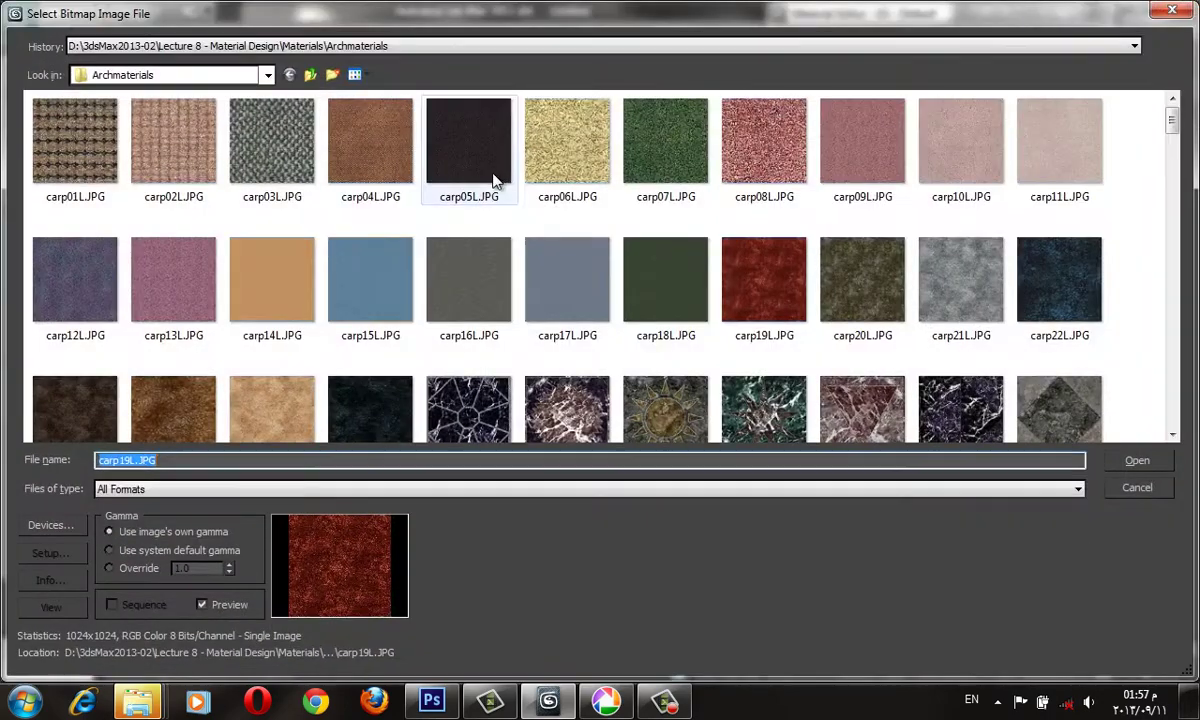
left_click(321, 47)
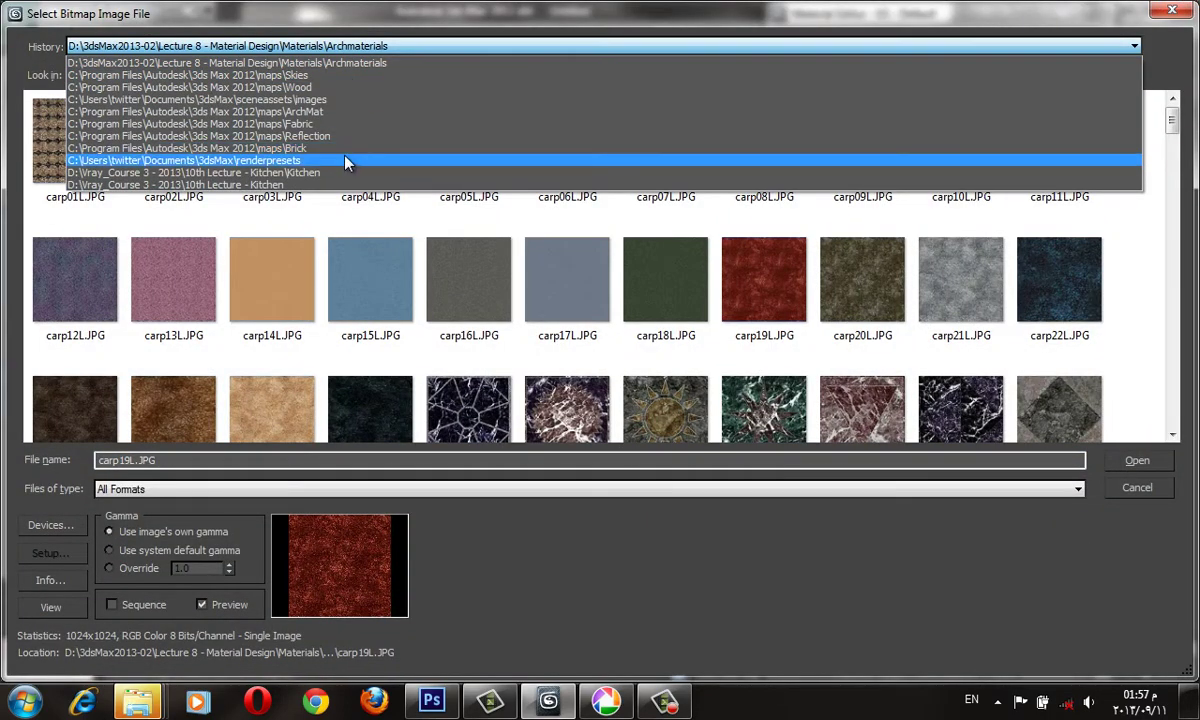
left_click(305, 62)
left_click(307, 75)
left_click(307, 75)
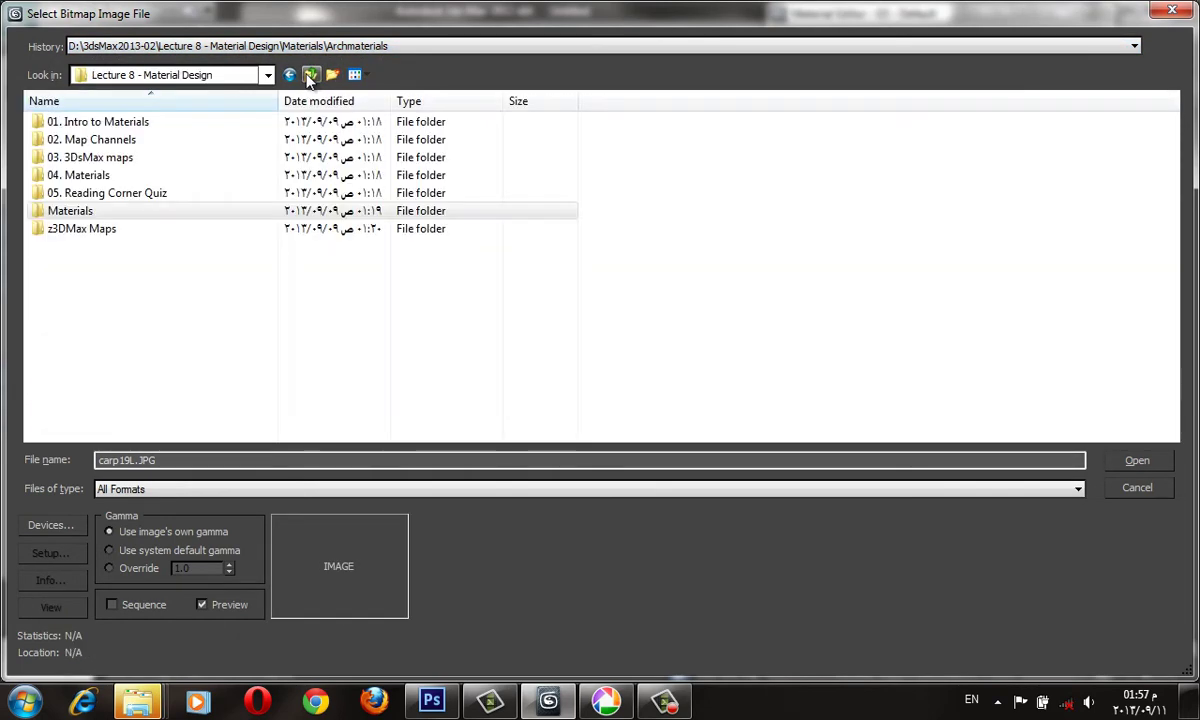
left_click(307, 75)
double_click(160, 408)
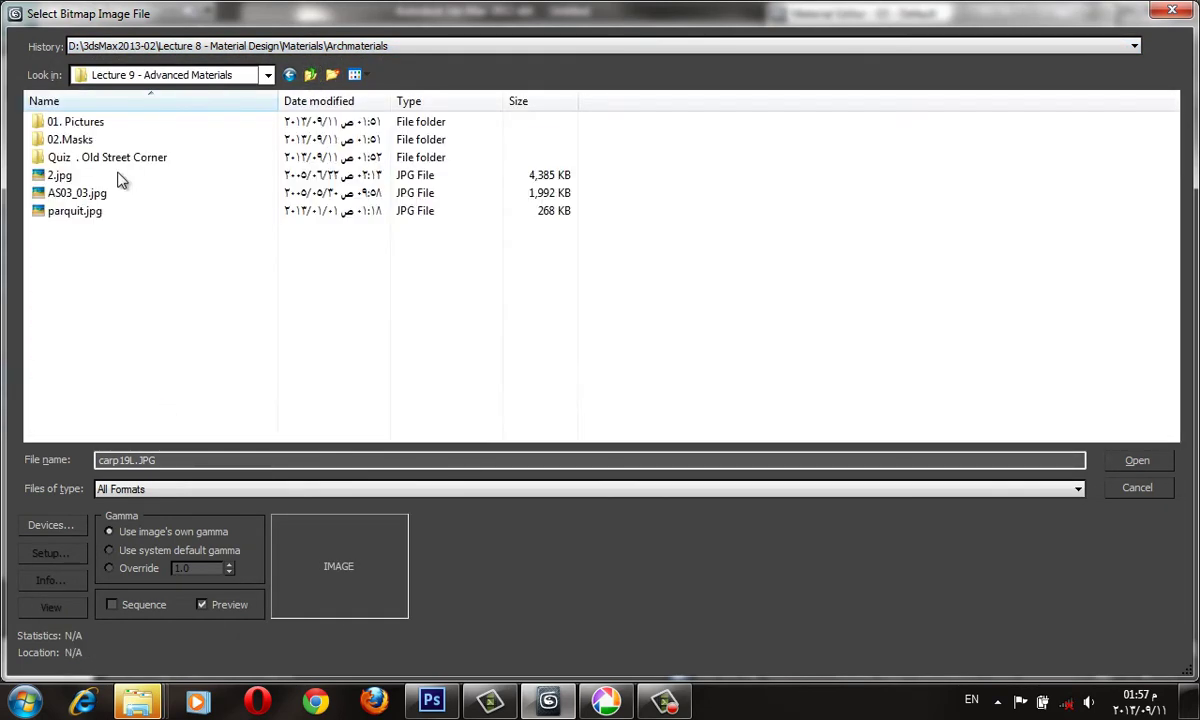
double_click(98, 141)
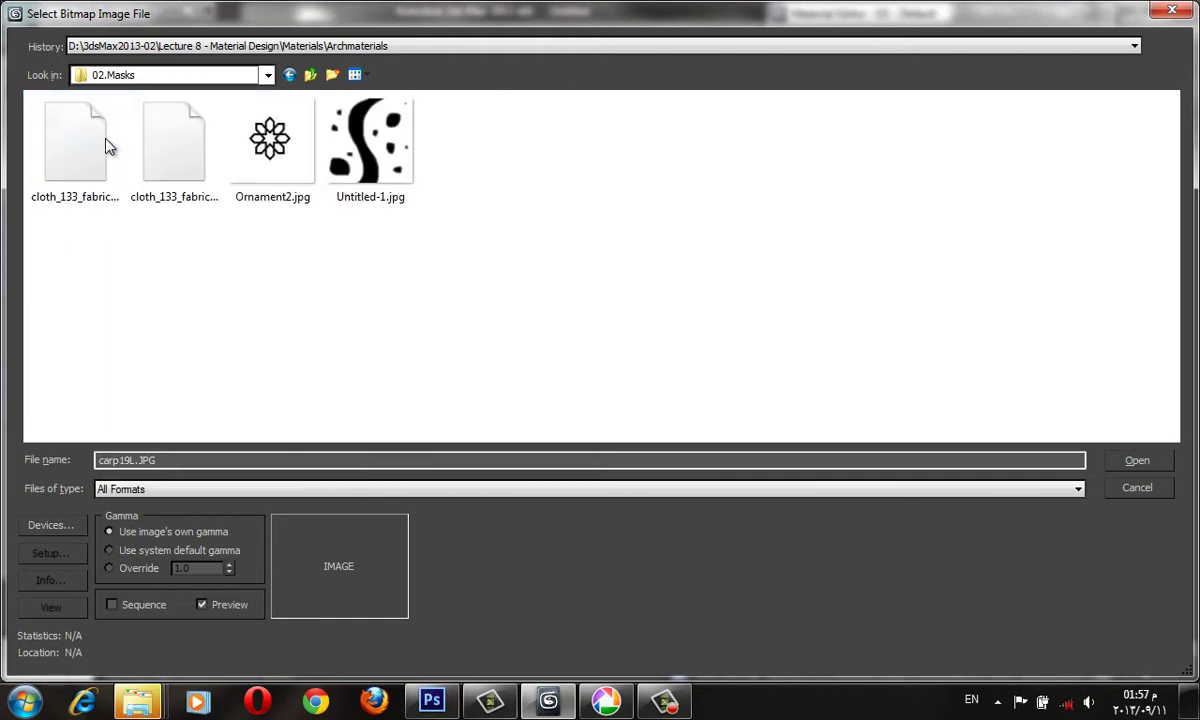
left_click(285, 157)
double_click(268, 145)
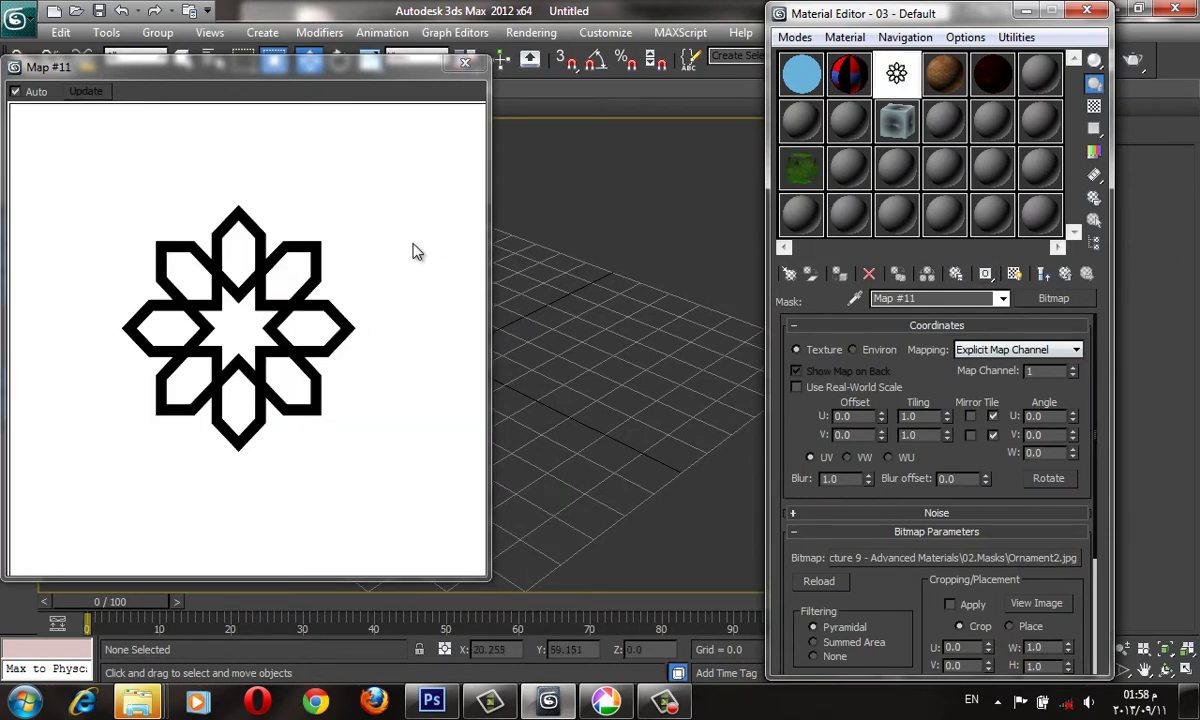
- Set the Ornament2.jpg mask bitmap's Blur to 20 and return to the Blend material
left_click(1065, 273)
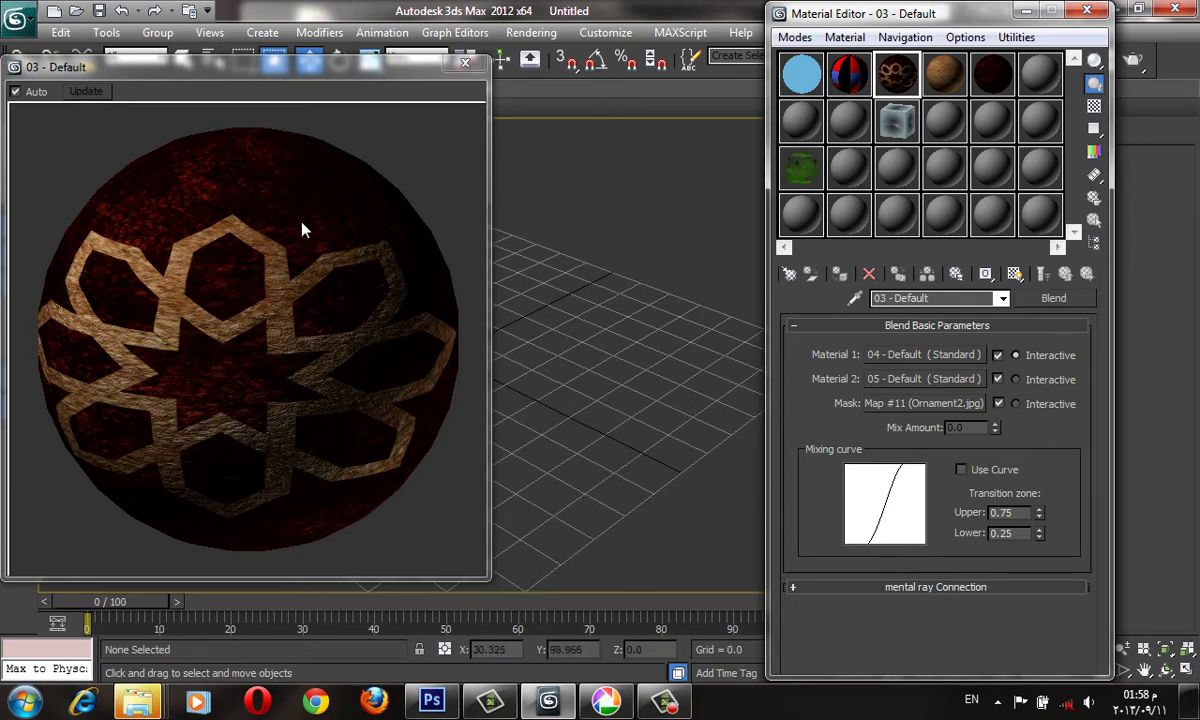
left_click(938, 408)
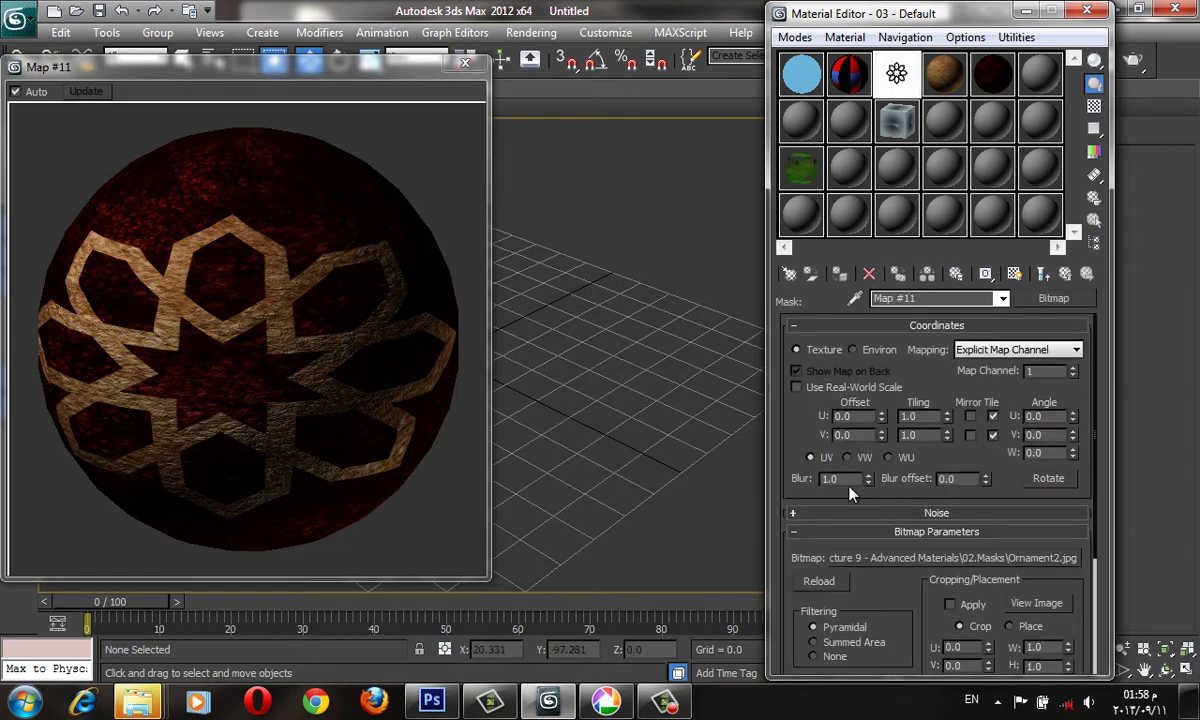
left_click(838, 479)
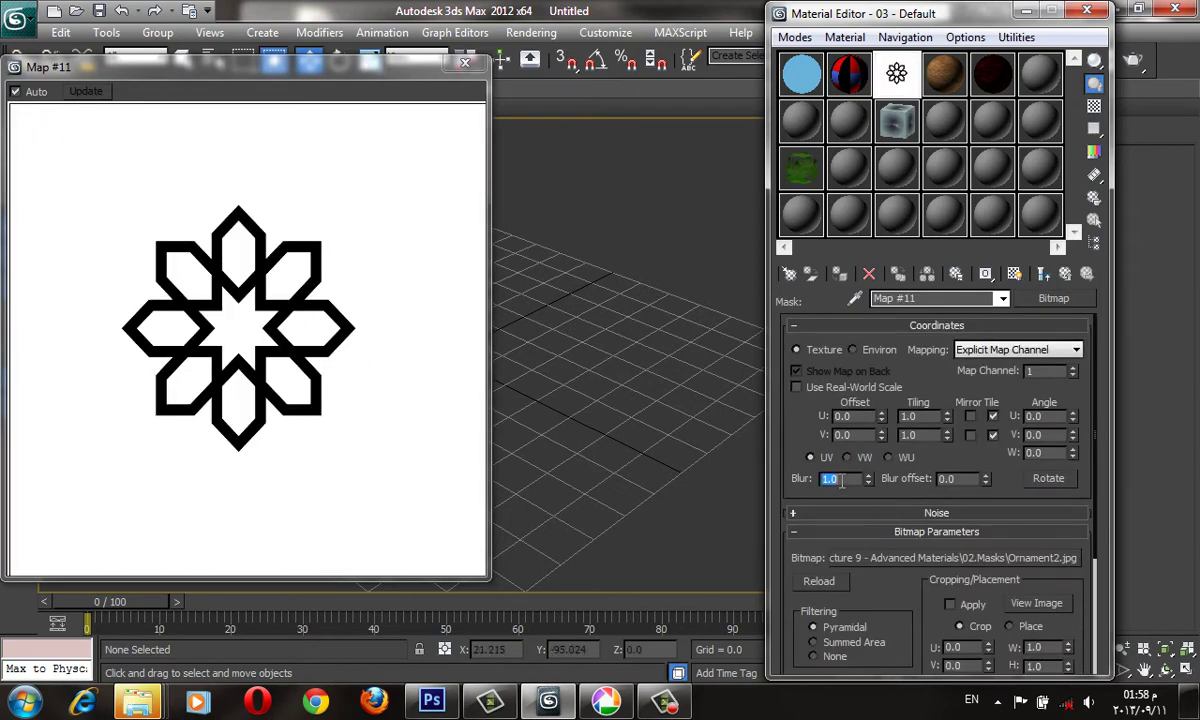
type("2")
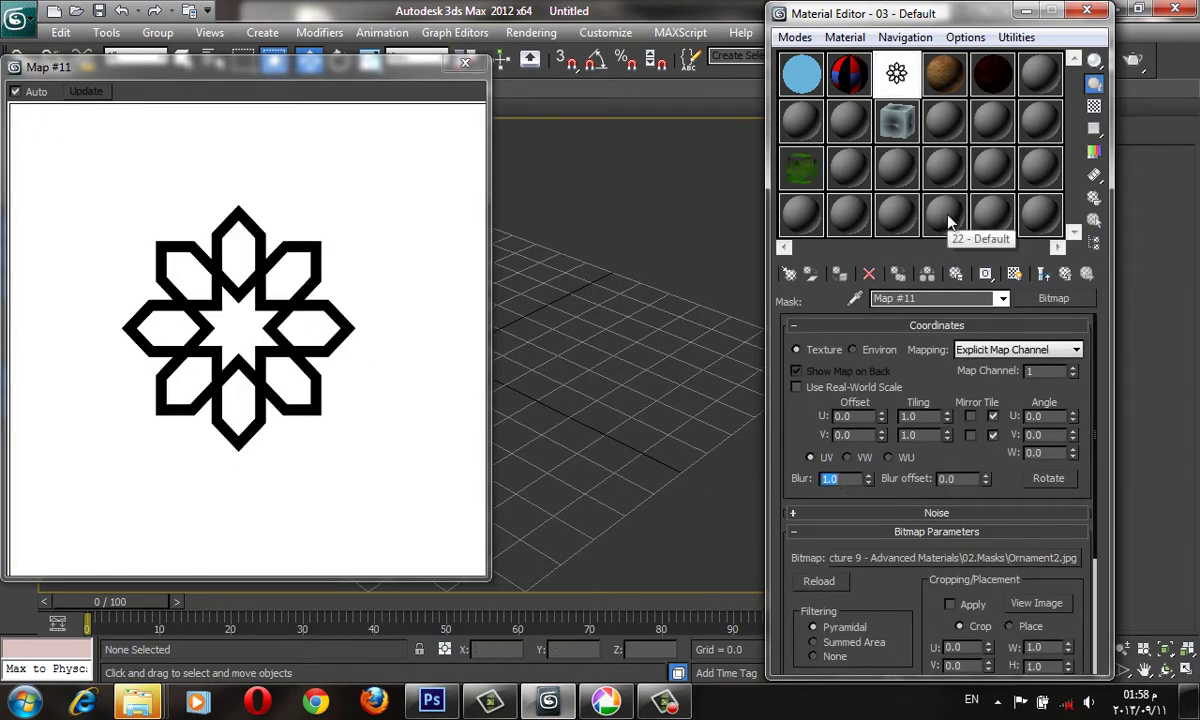
type("0")
key("Return")
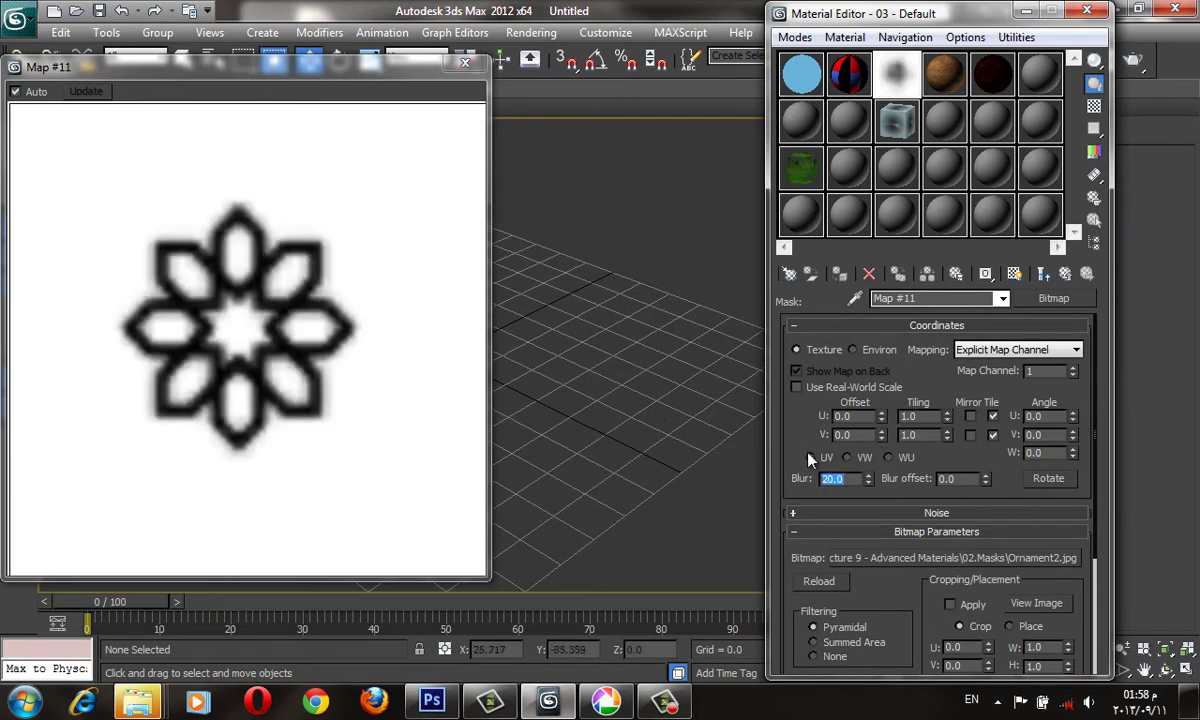
left_click(1065, 274)
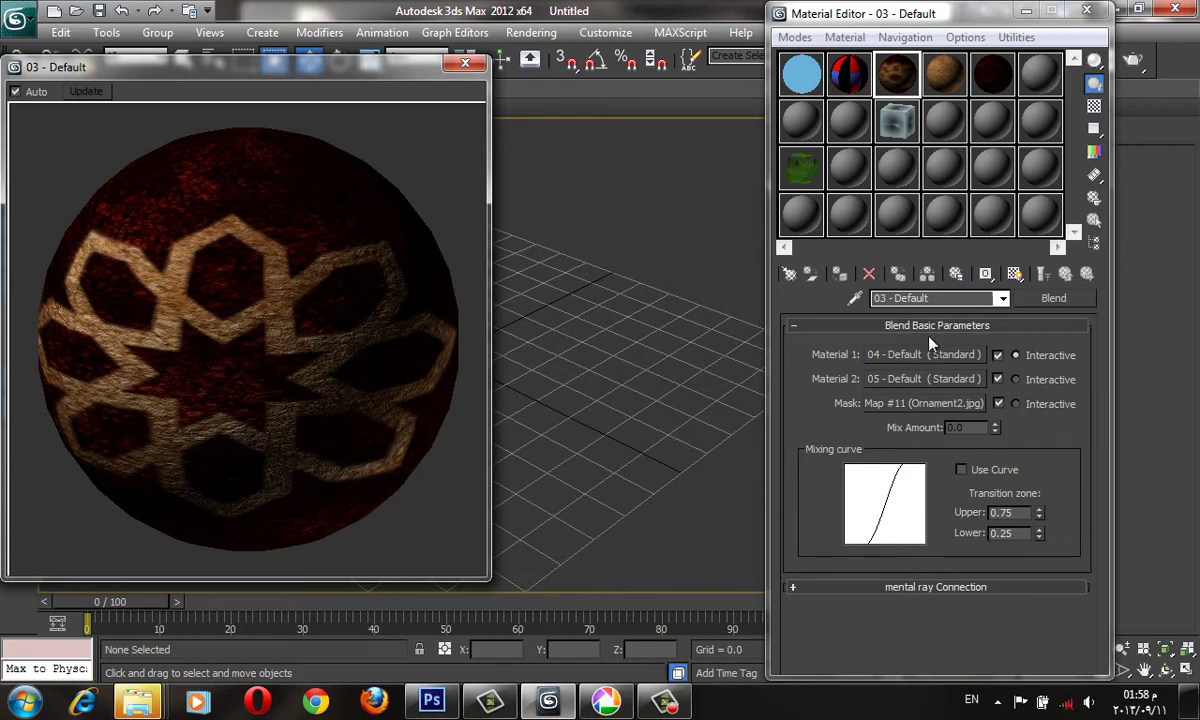
- Select the unused 10 - Default material slot and expand its Maps list
left_click(943, 120)
left_click(465, 62)
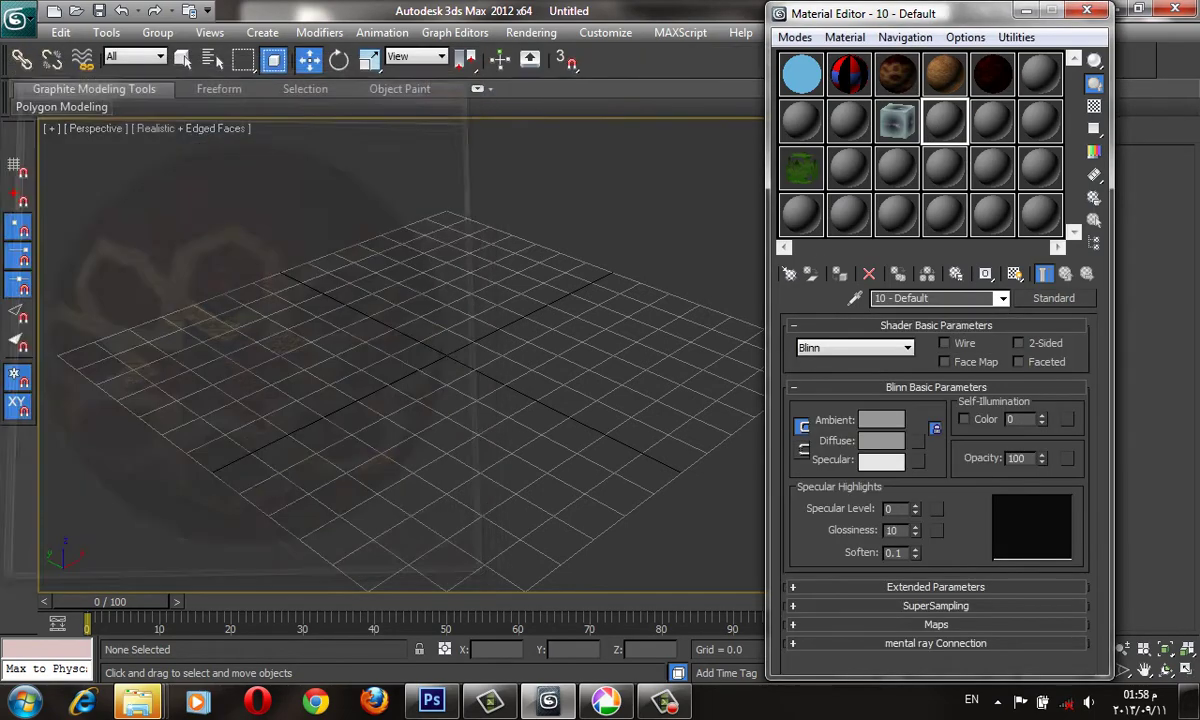
left_click(1053, 298)
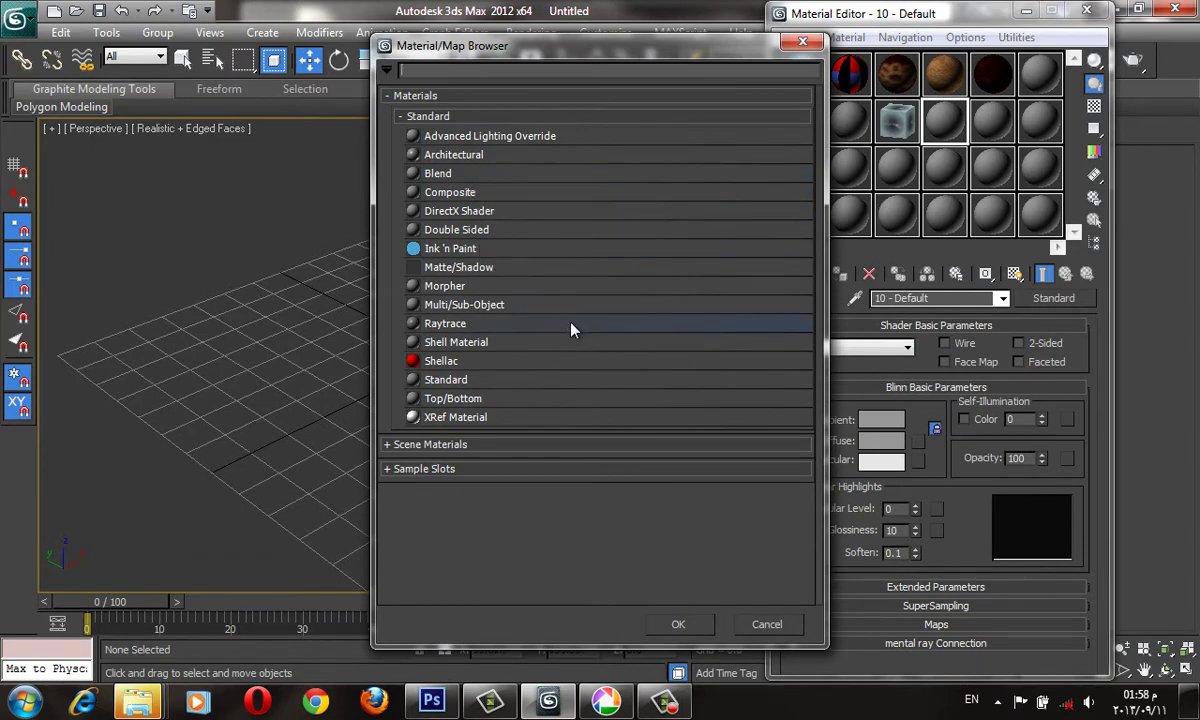
left_click(801, 42)
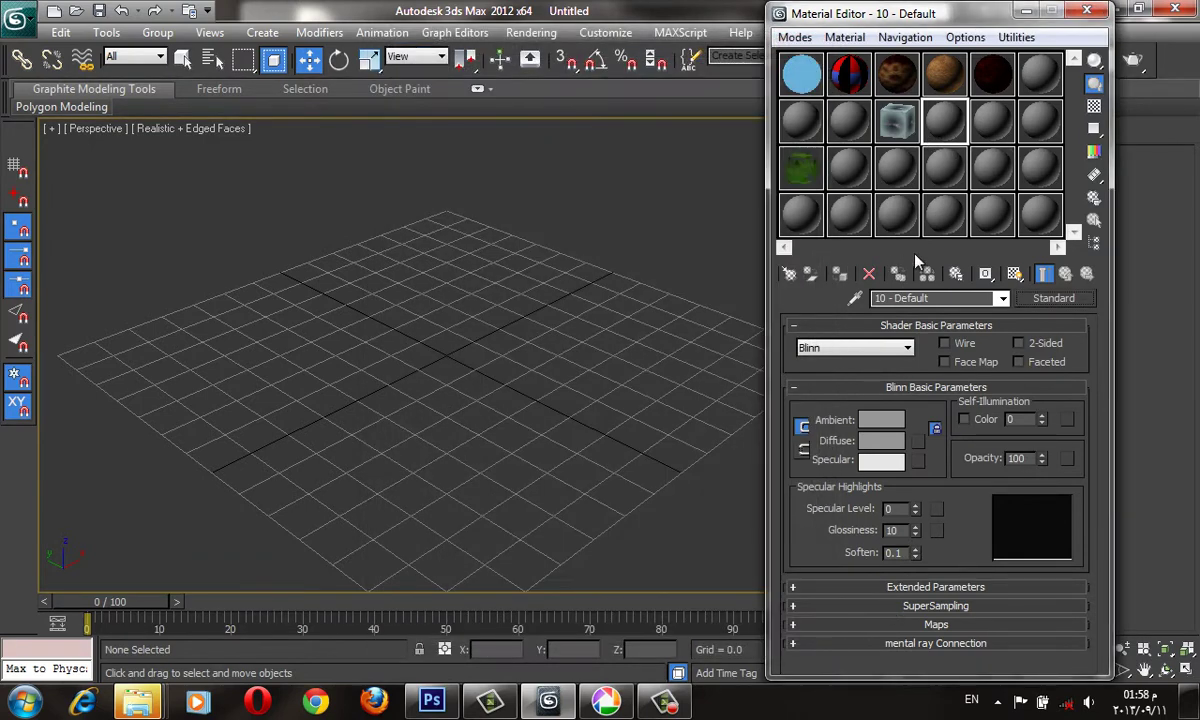
left_click(862, 624)
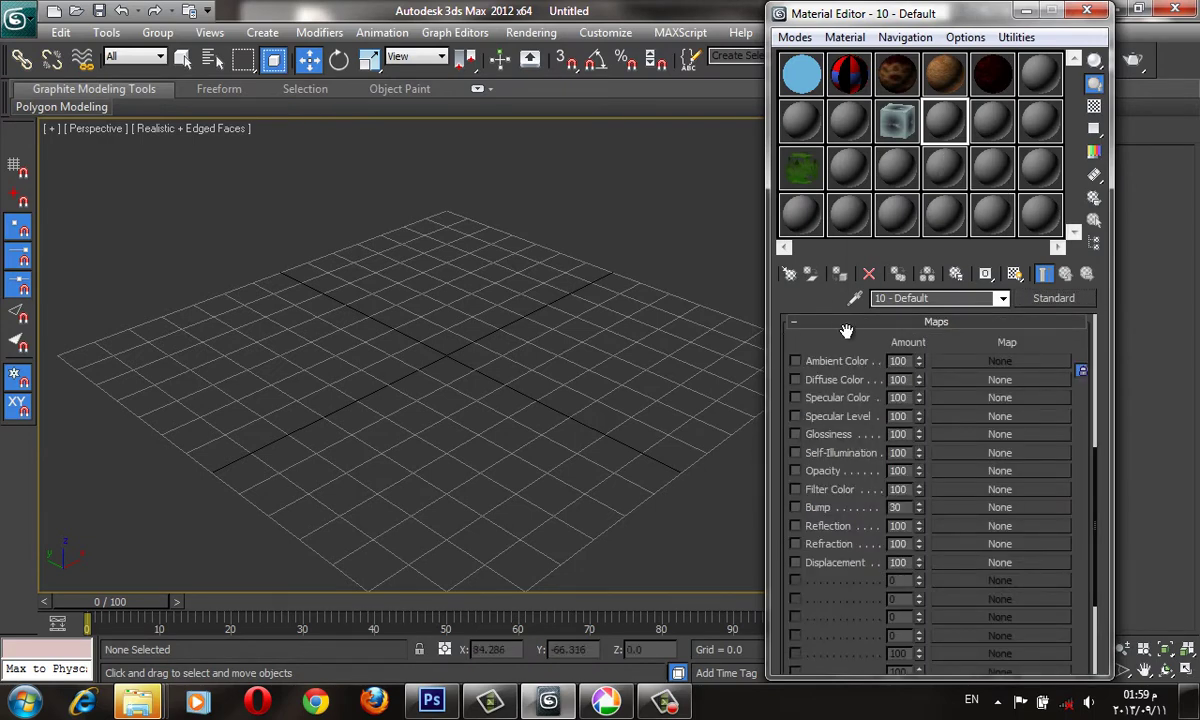
left_click_drag(852, 397, 841, 497)
- Load cloth_133_fabric_color.jpg as the Diffuse Color bitmap and enlarge the sample preview
left_click(960, 477)
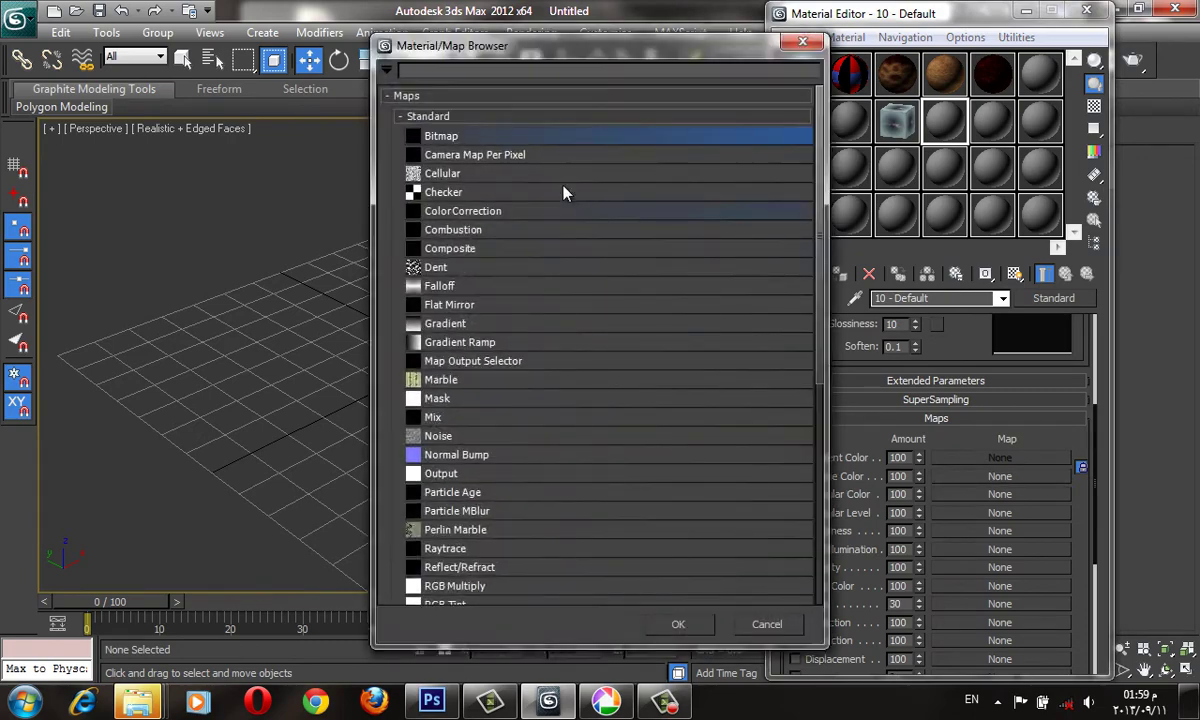
double_click(519, 134)
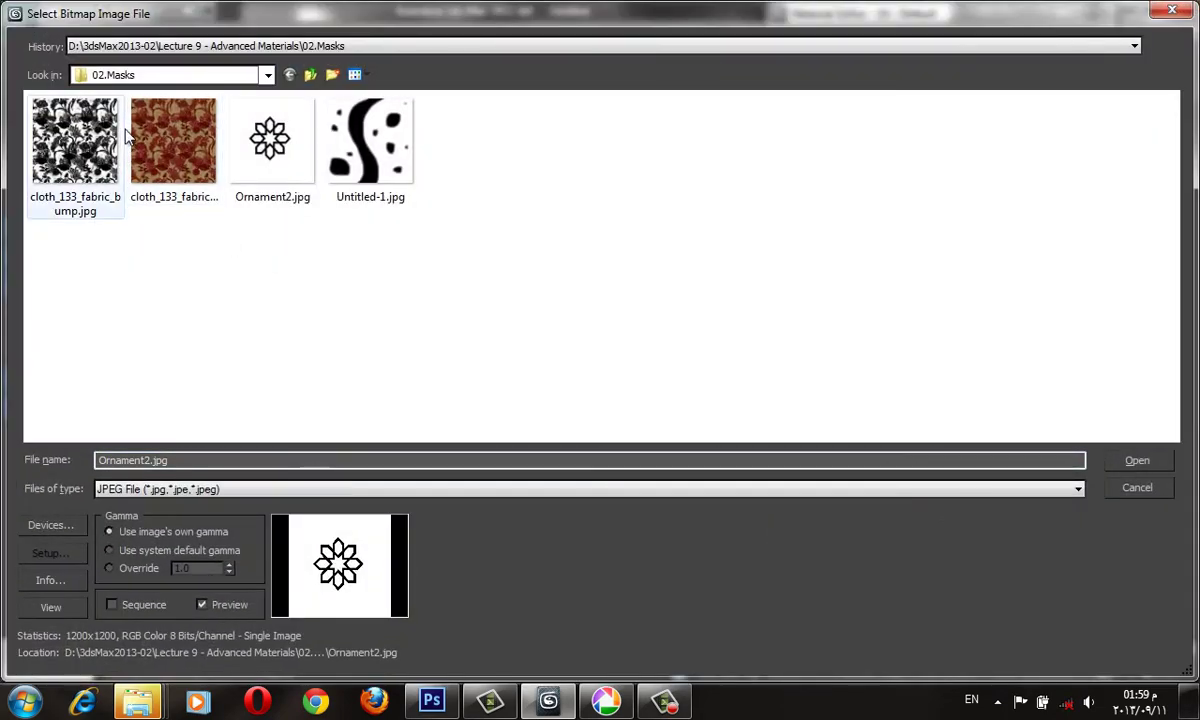
left_click(175, 130)
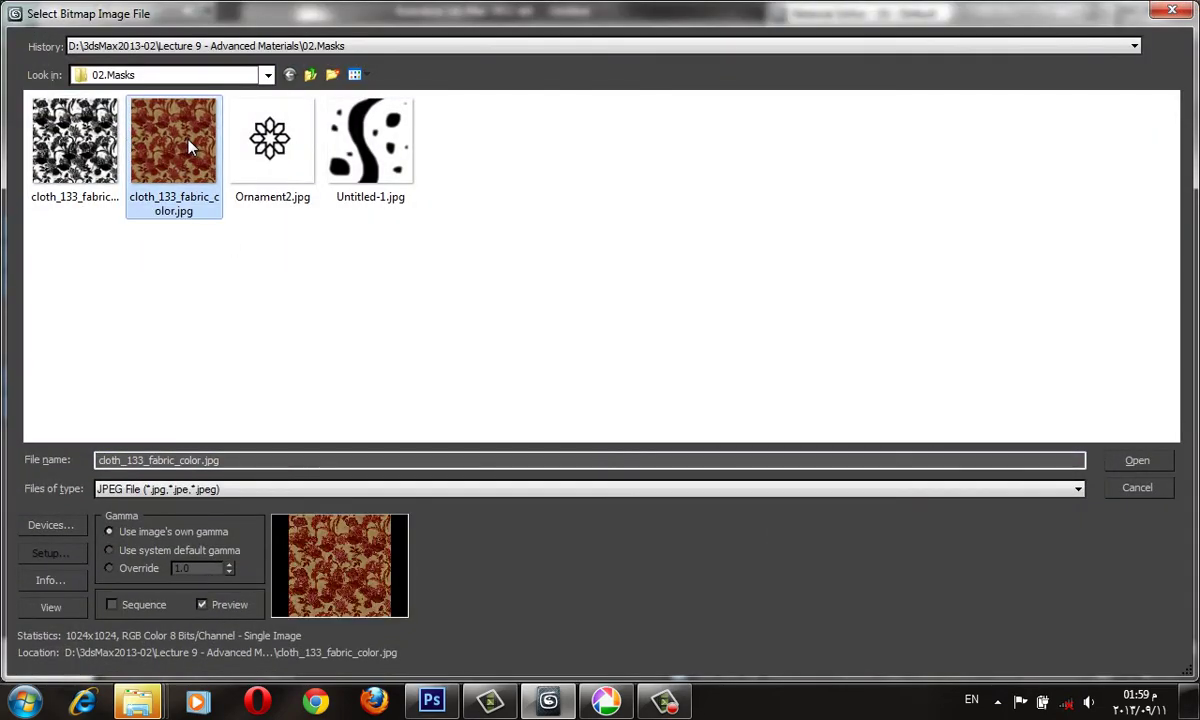
double_click(175, 130)
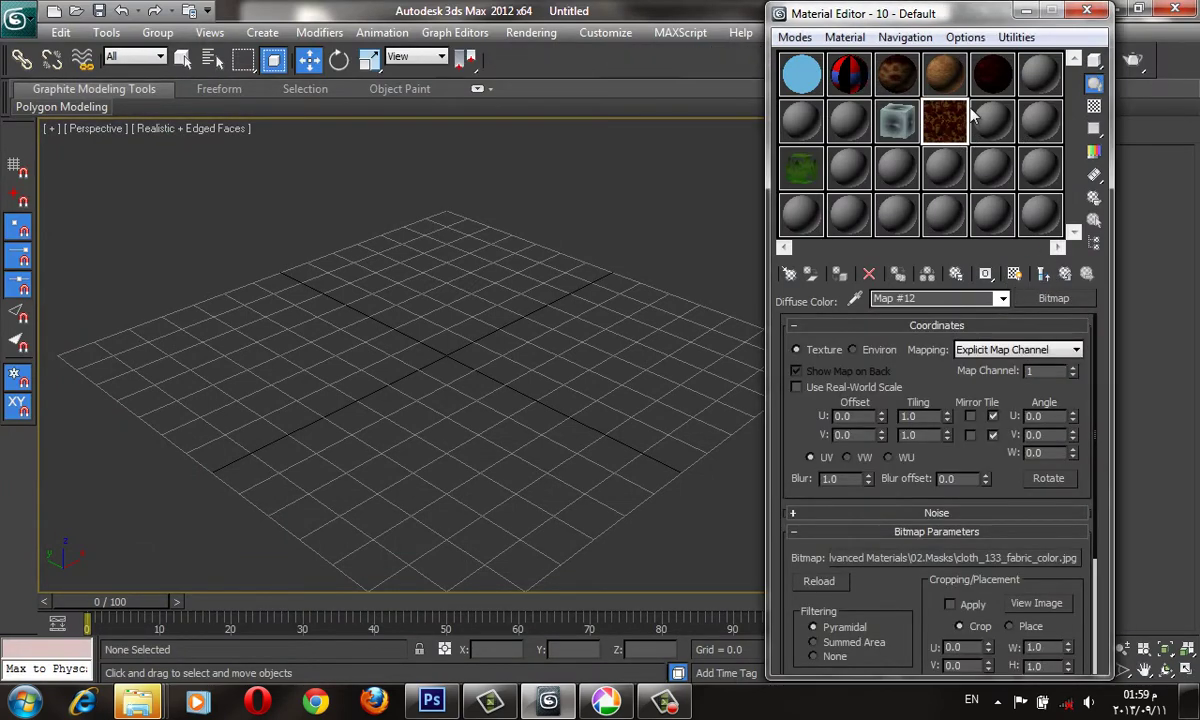
double_click(947, 130)
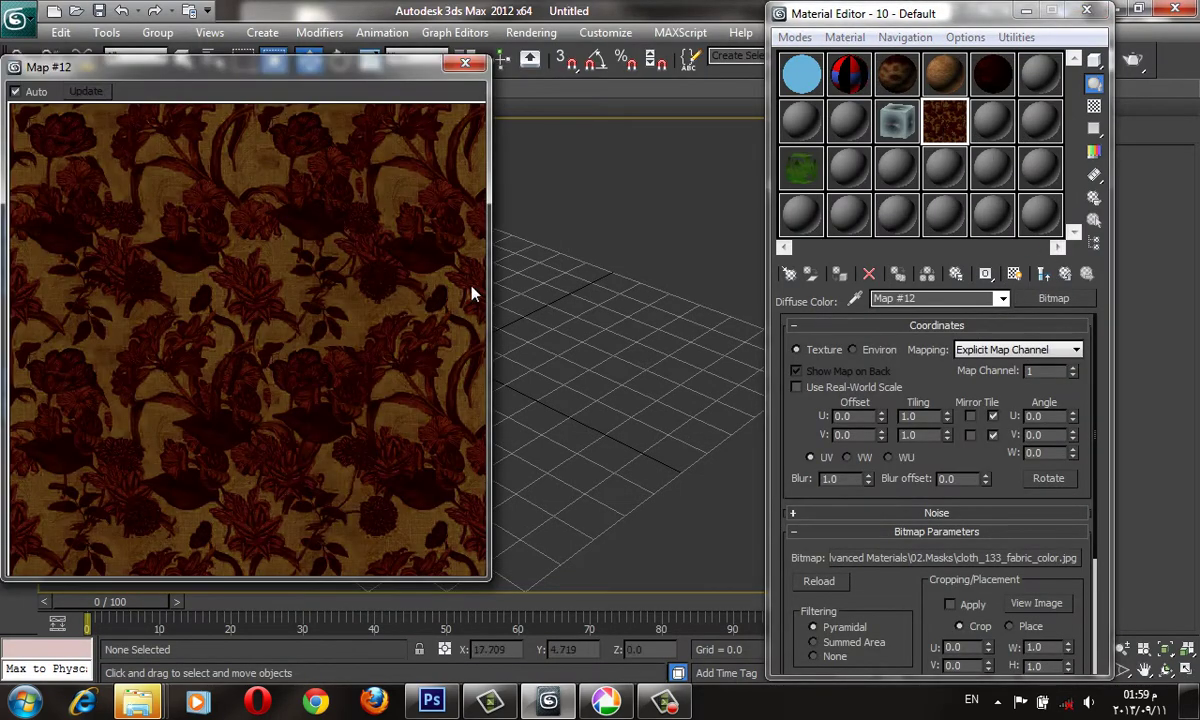
left_click(1065, 273)
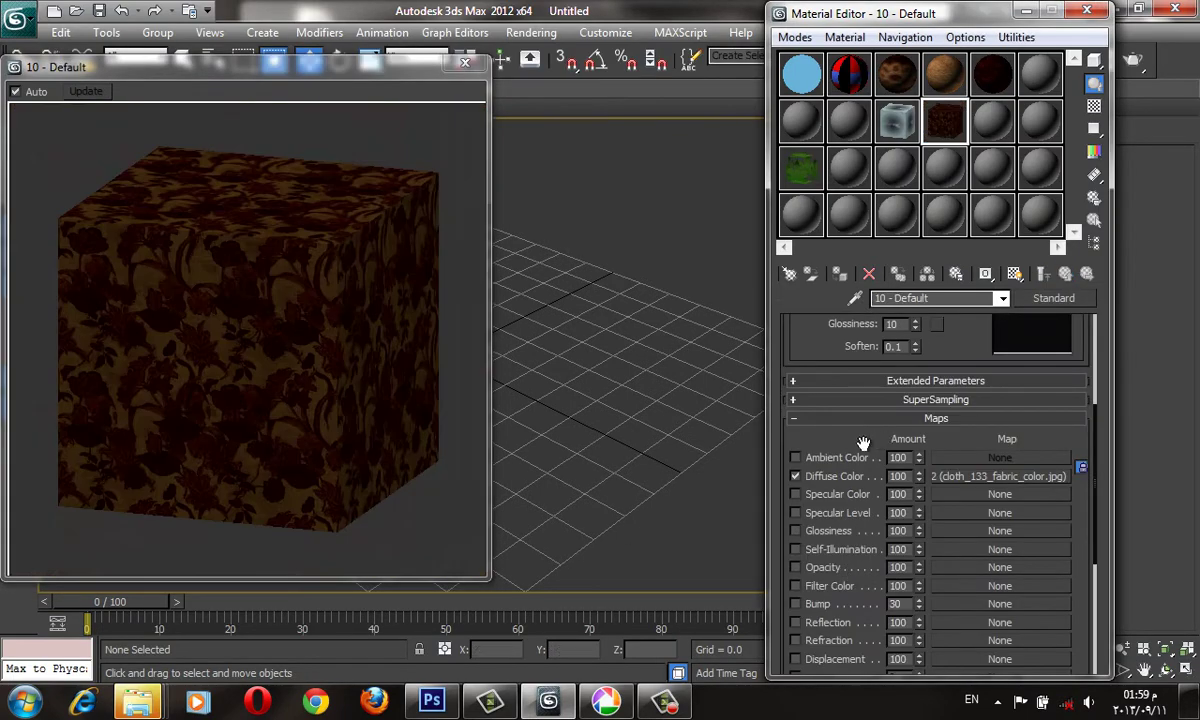
- Instance the cloth_133_fabric_color.jpg diffuse map into the Bump slot and preview on a sphere
scroll(855, 400, "down", 3)
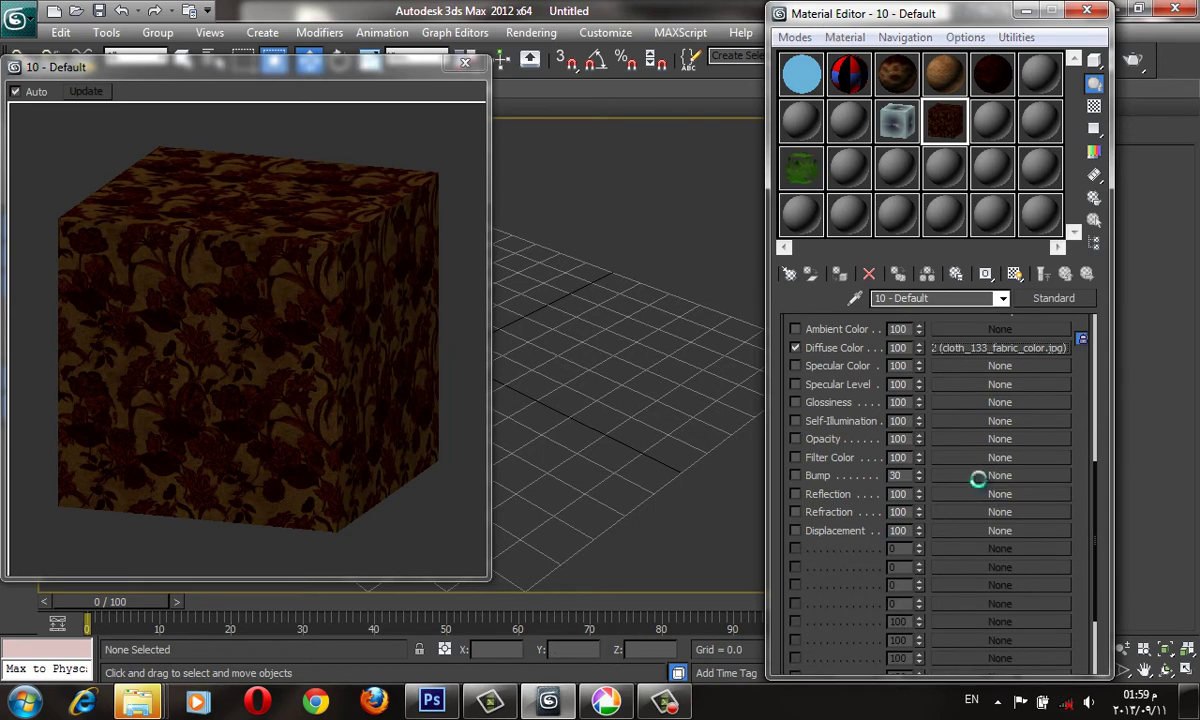
left_click_drag(935, 347, 981, 475)
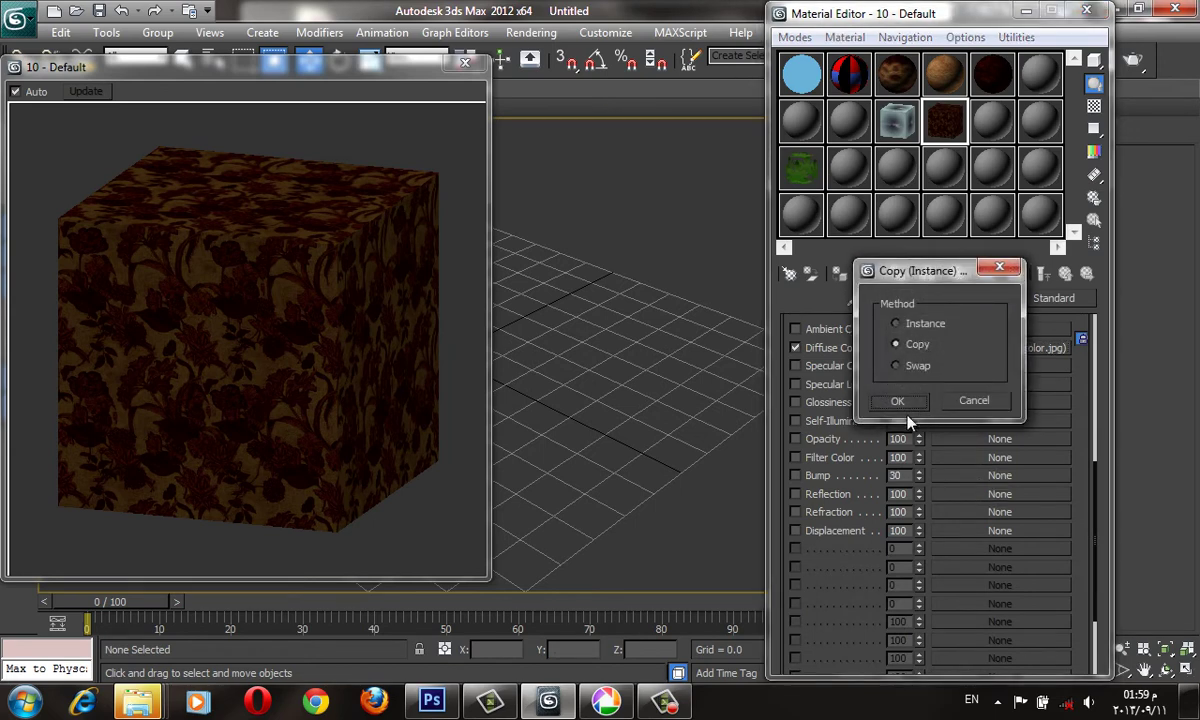
left_click(912, 330)
left_click(915, 402)
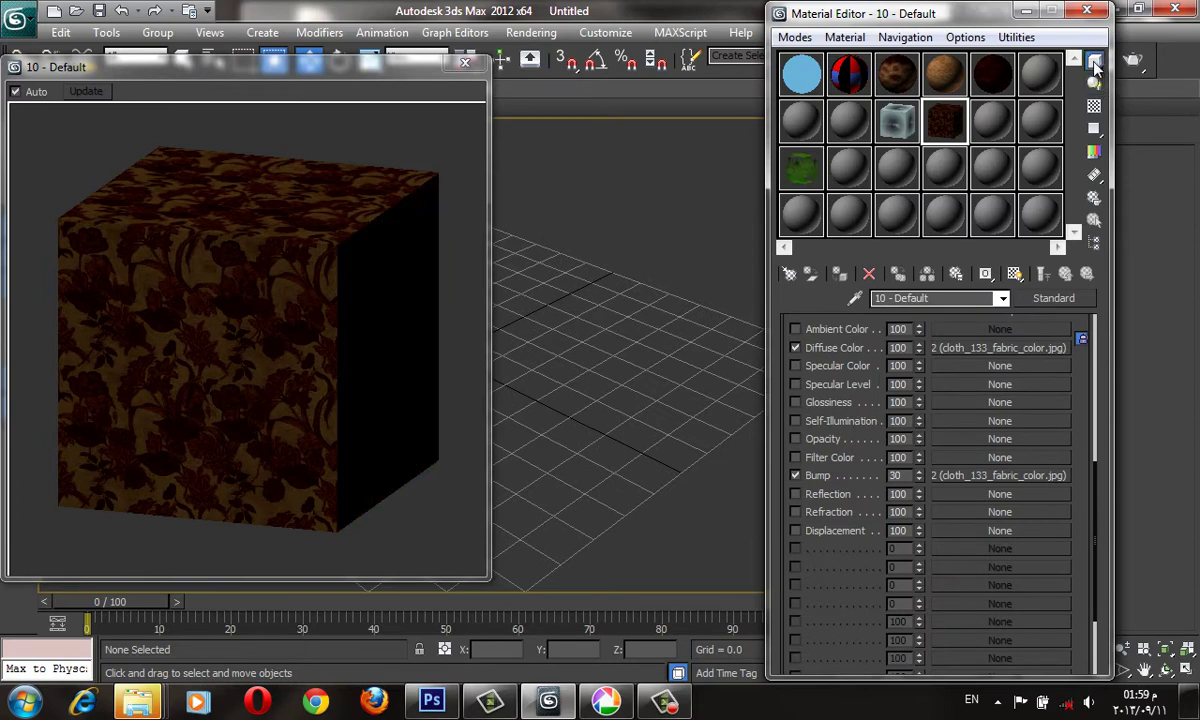
left_click(1094, 62)
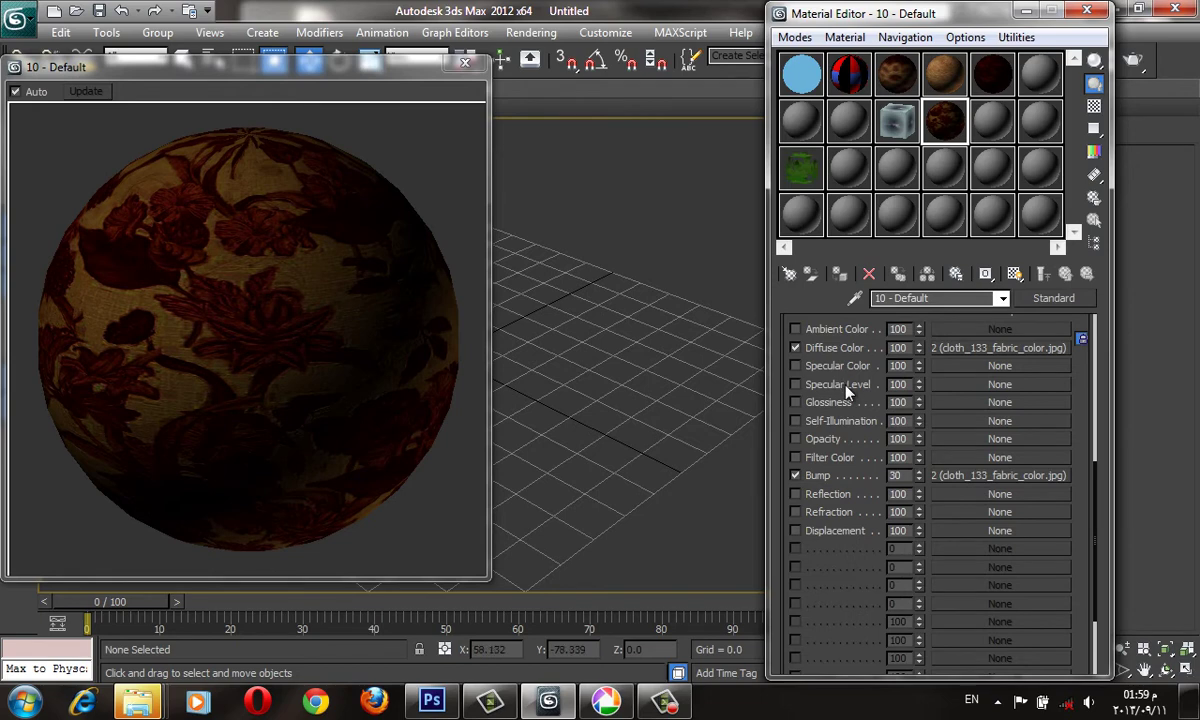
- Switch the shader to Anisotropic and set Specular Level to 33
scroll(1063, 627, "up", 1)
scroll(943, 460, "up", 4)
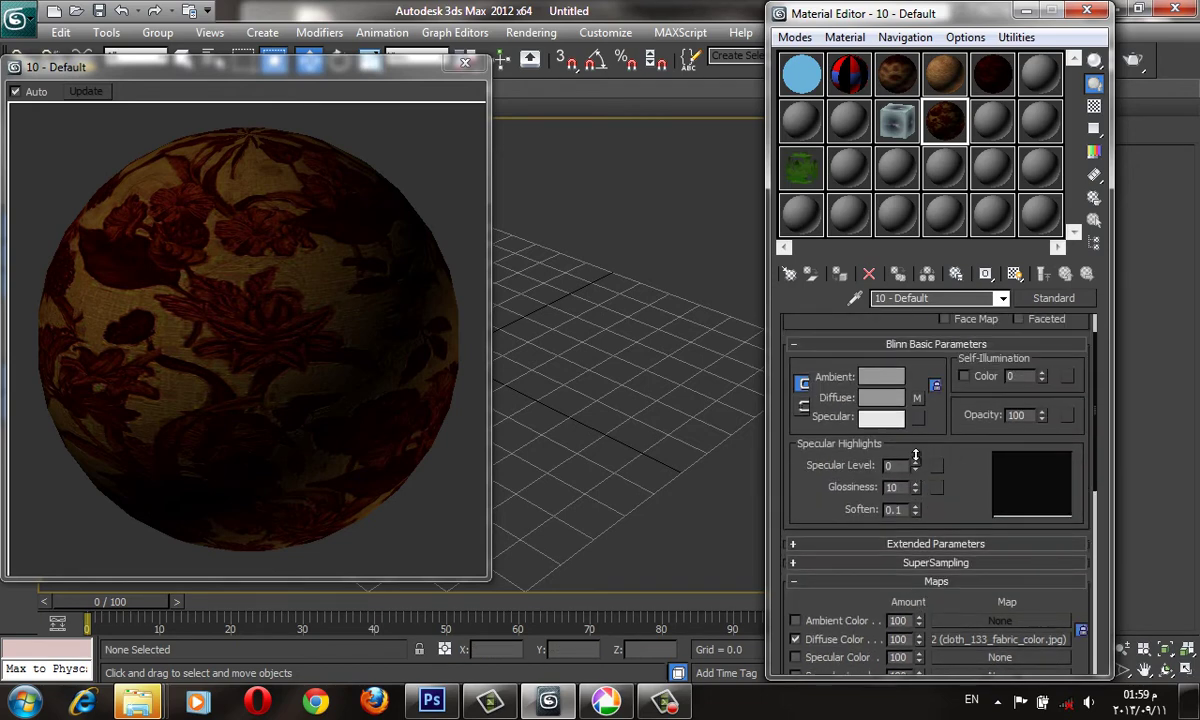
left_click_drag(915, 455, 915, 430)
scroll(890, 360, "up", 1)
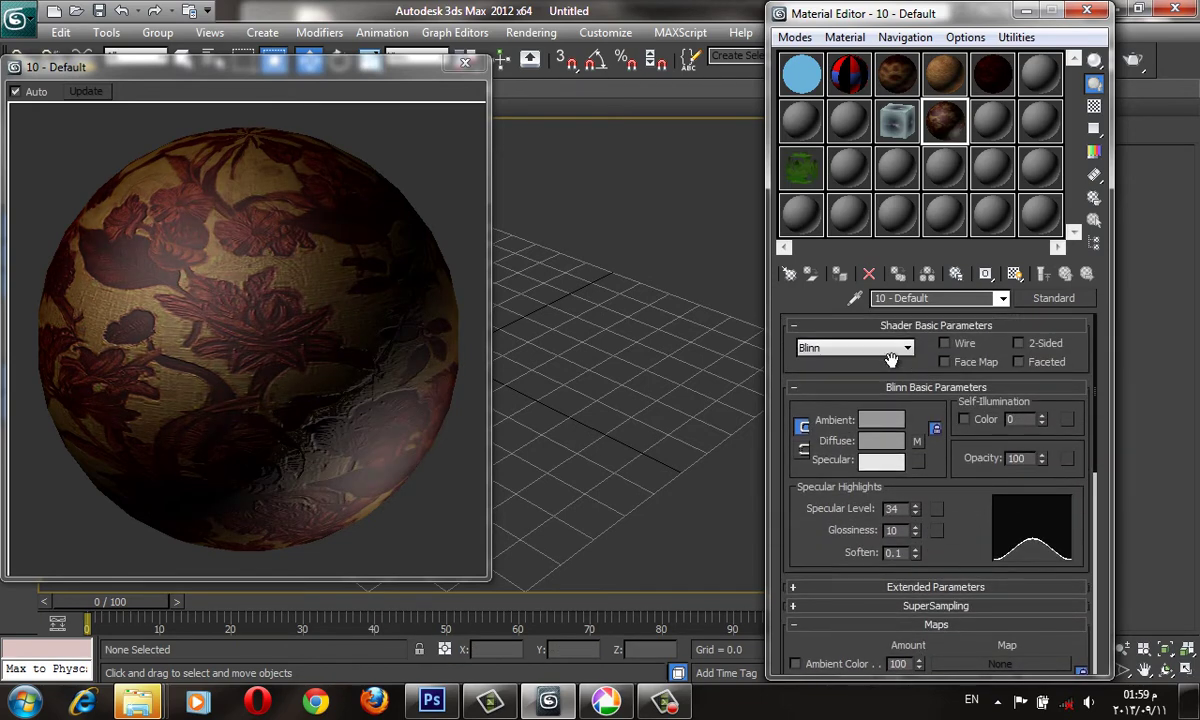
left_click(890, 348)
left_click(830, 361)
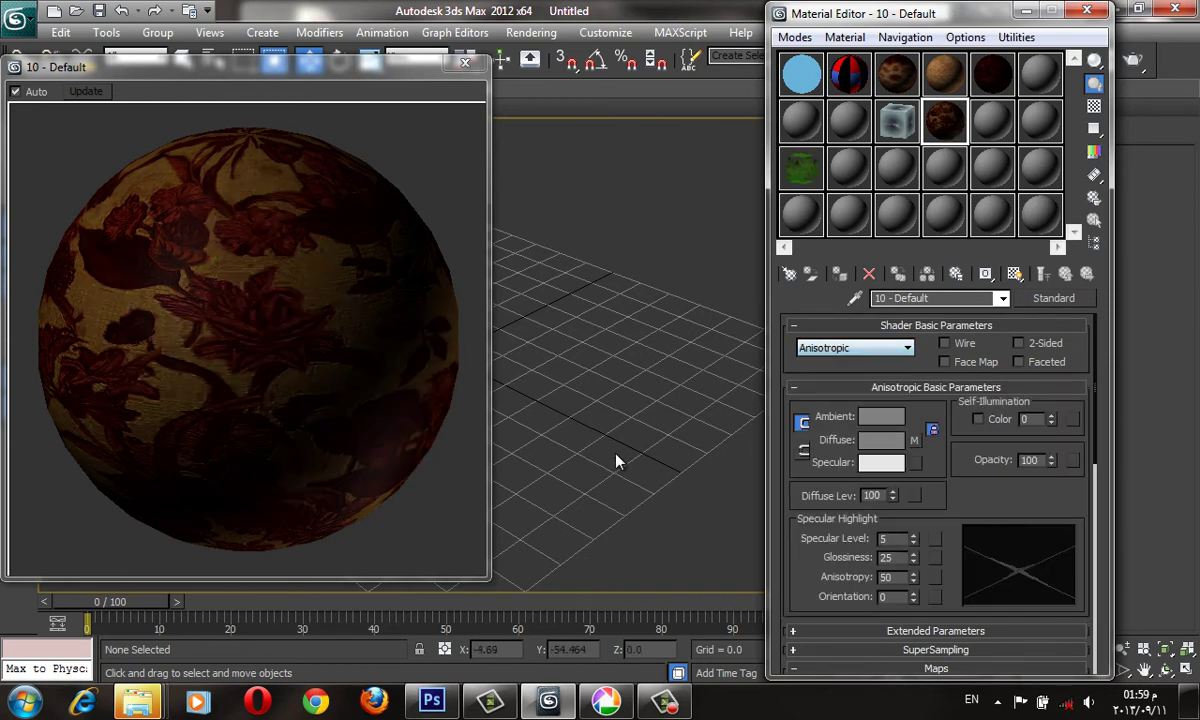
left_click_drag(913, 540, 912, 514)
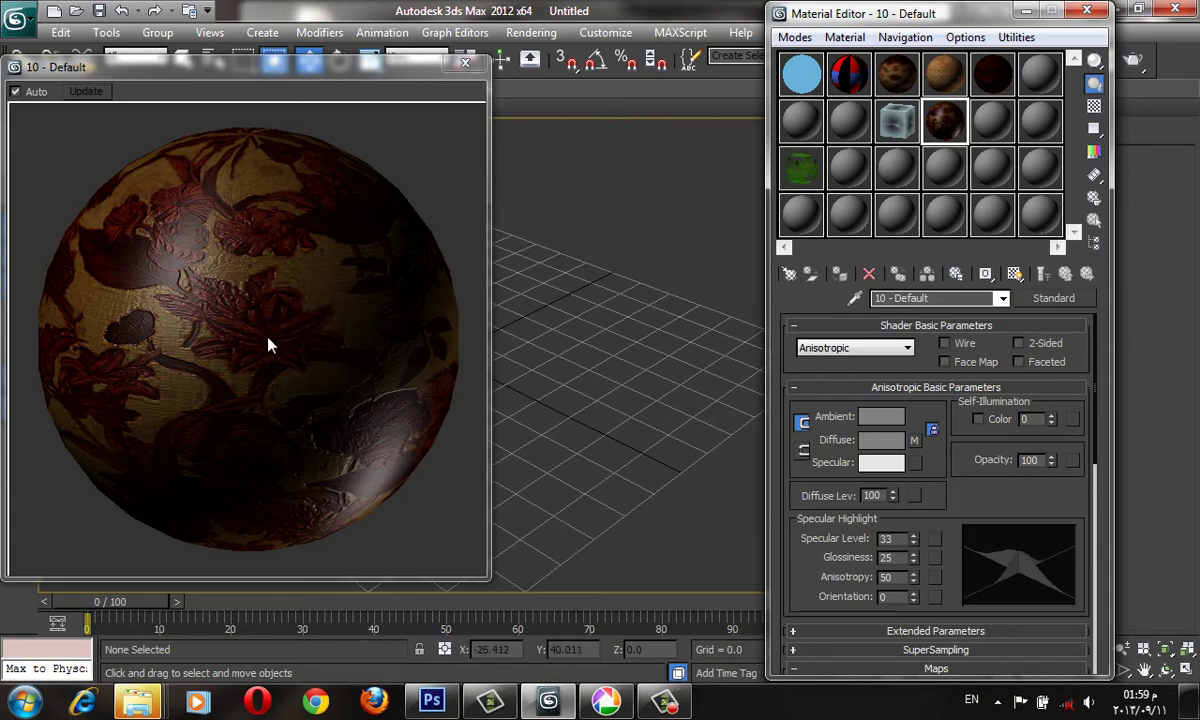
- In Maps, uncheck the Bump map and enable the Specular Level map slot
scroll(945, 495, "down", 2)
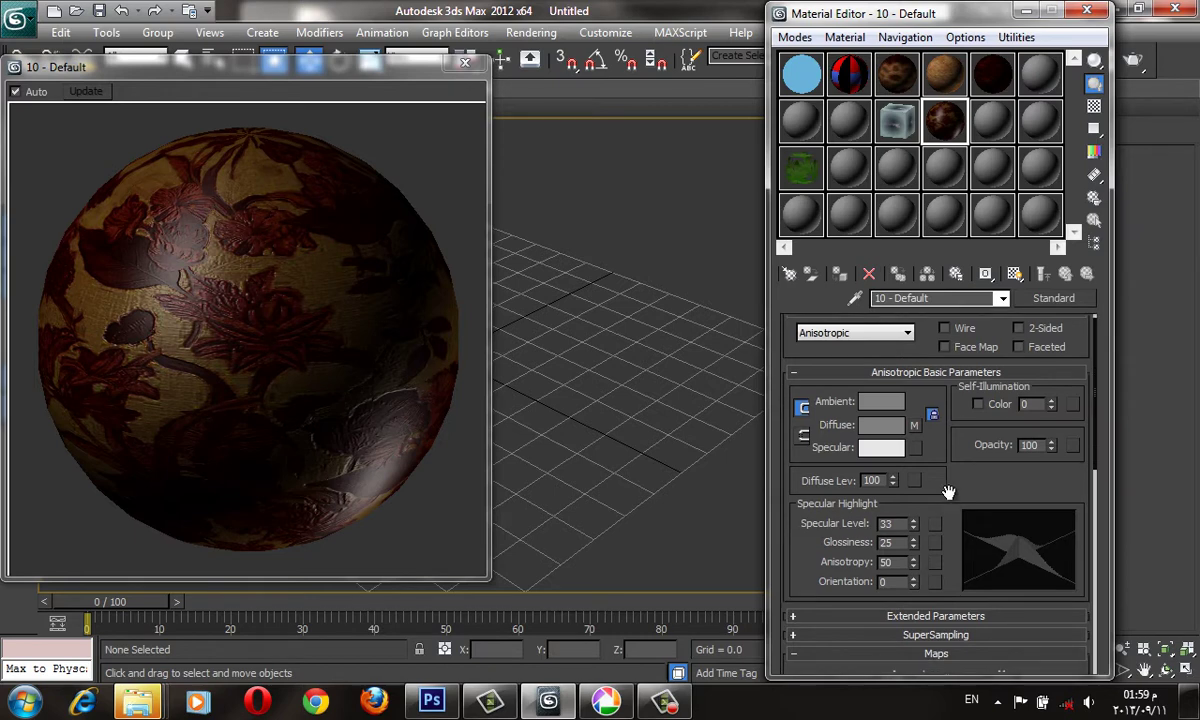
scroll(920, 440, "down", 2)
scroll(903, 395, "down", 3)
scroll(856, 420, "down", 2)
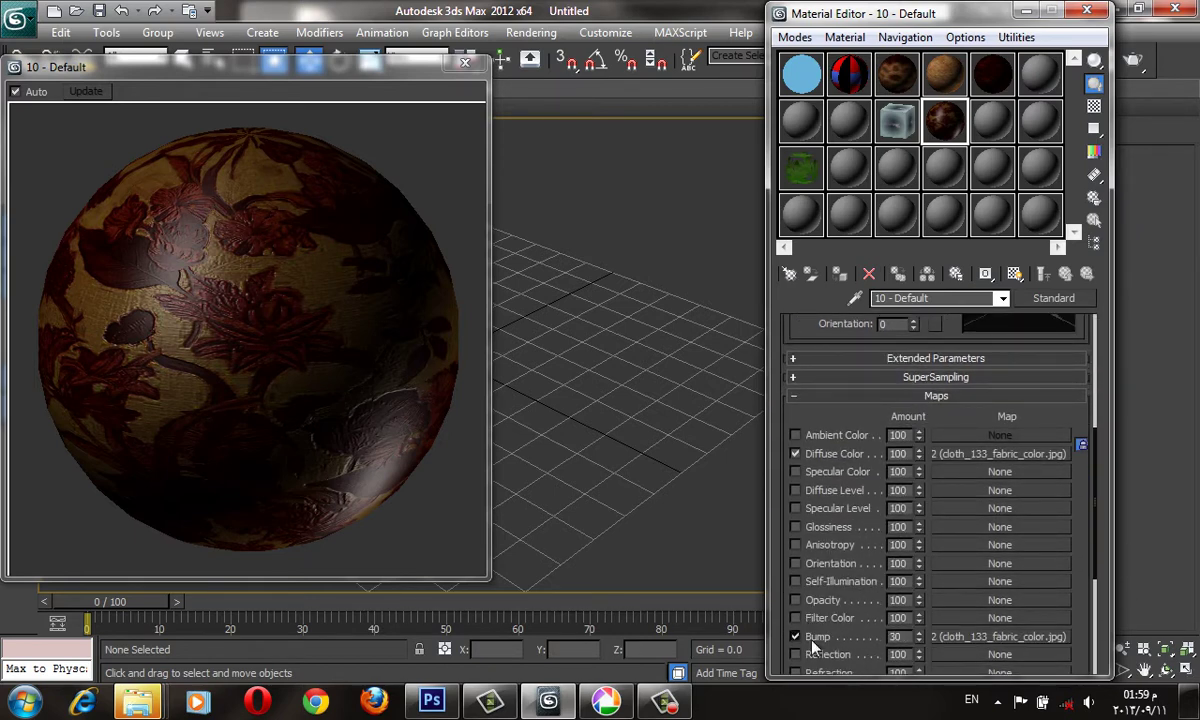
left_click(810, 638)
left_click(796, 508)
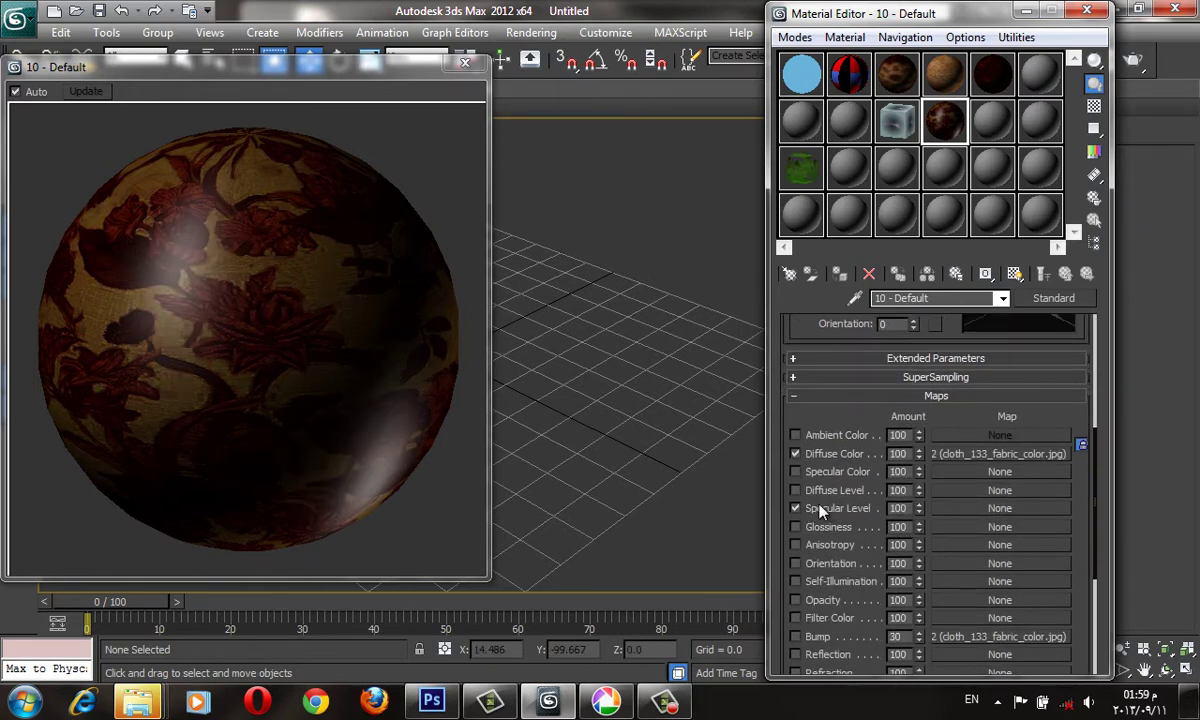
- Load cloth_133_fabric_bump.jpg as the Specular Level bitmap and return to the parent material
left_click(967, 508)
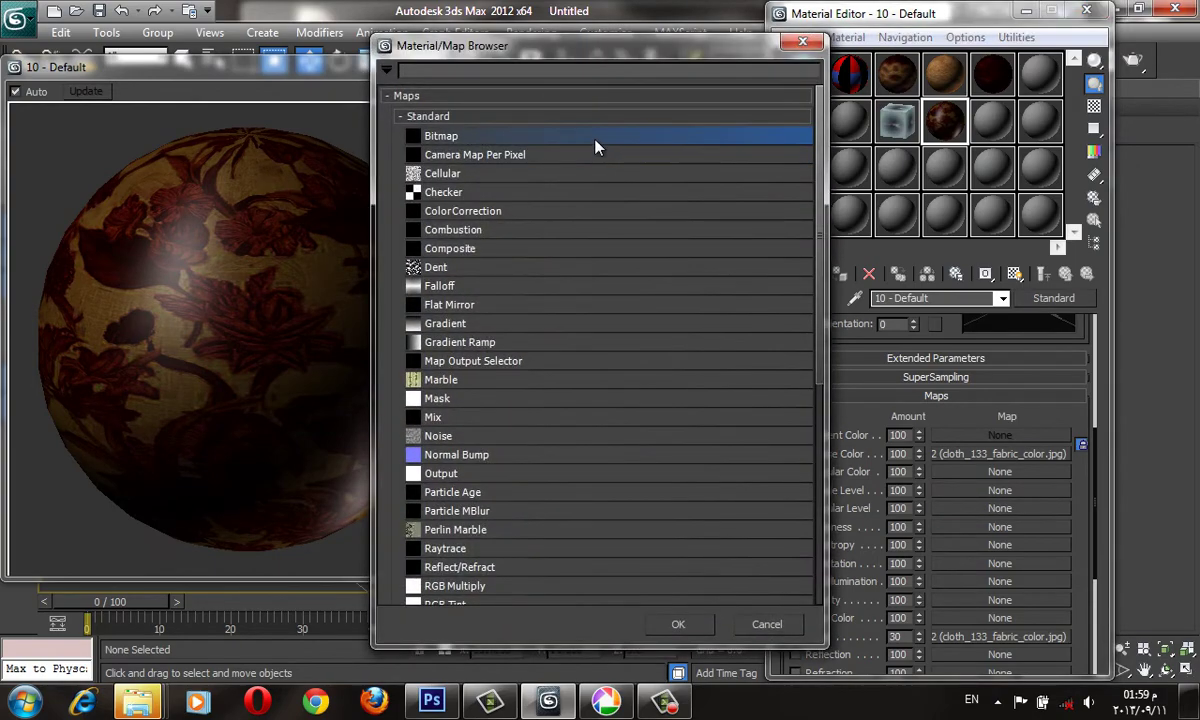
double_click(595, 147)
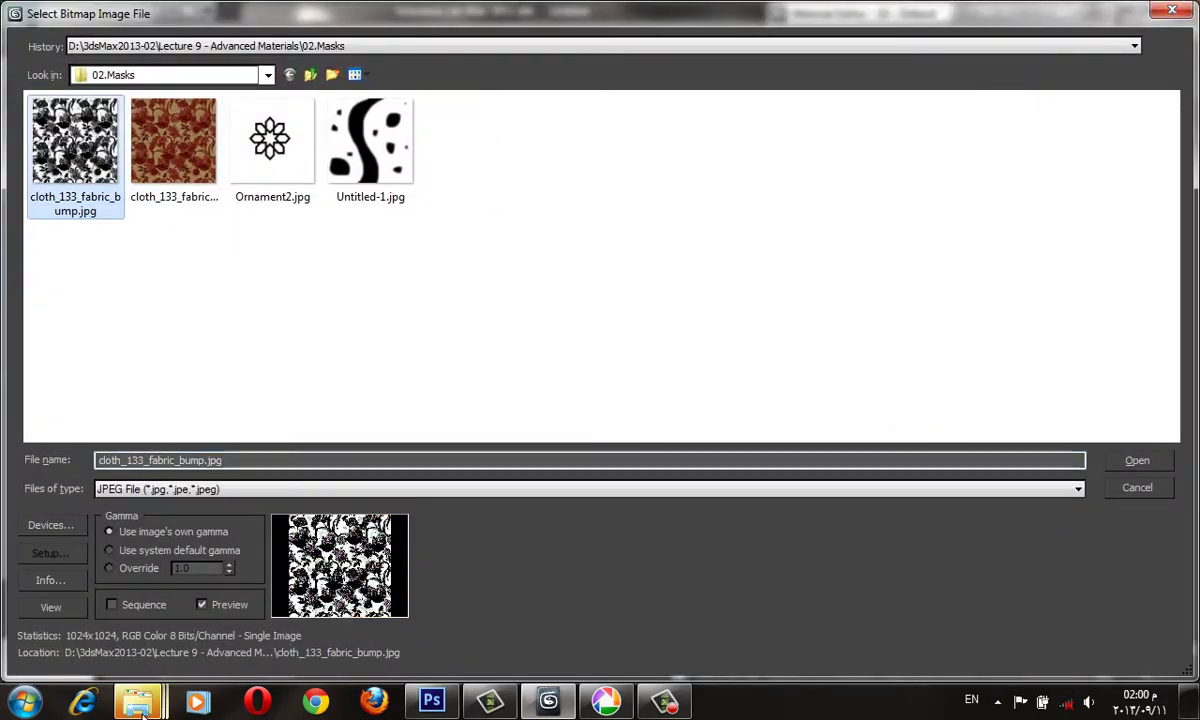
left_click(50, 607)
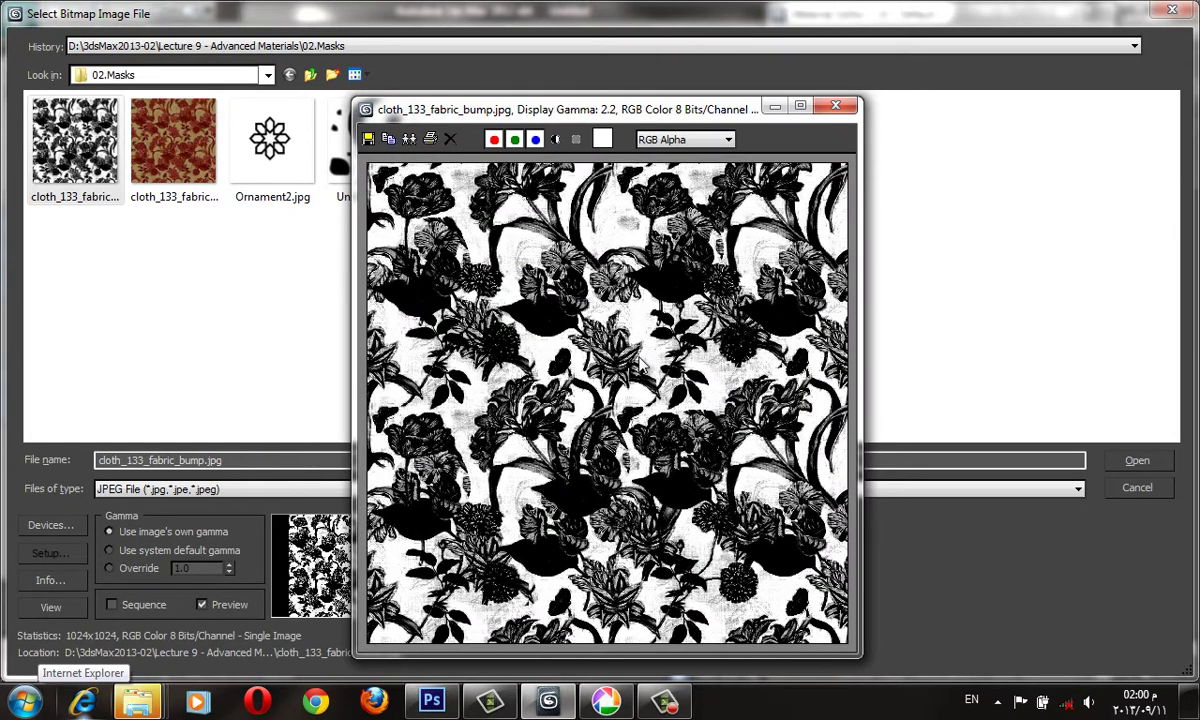
left_click(836, 105)
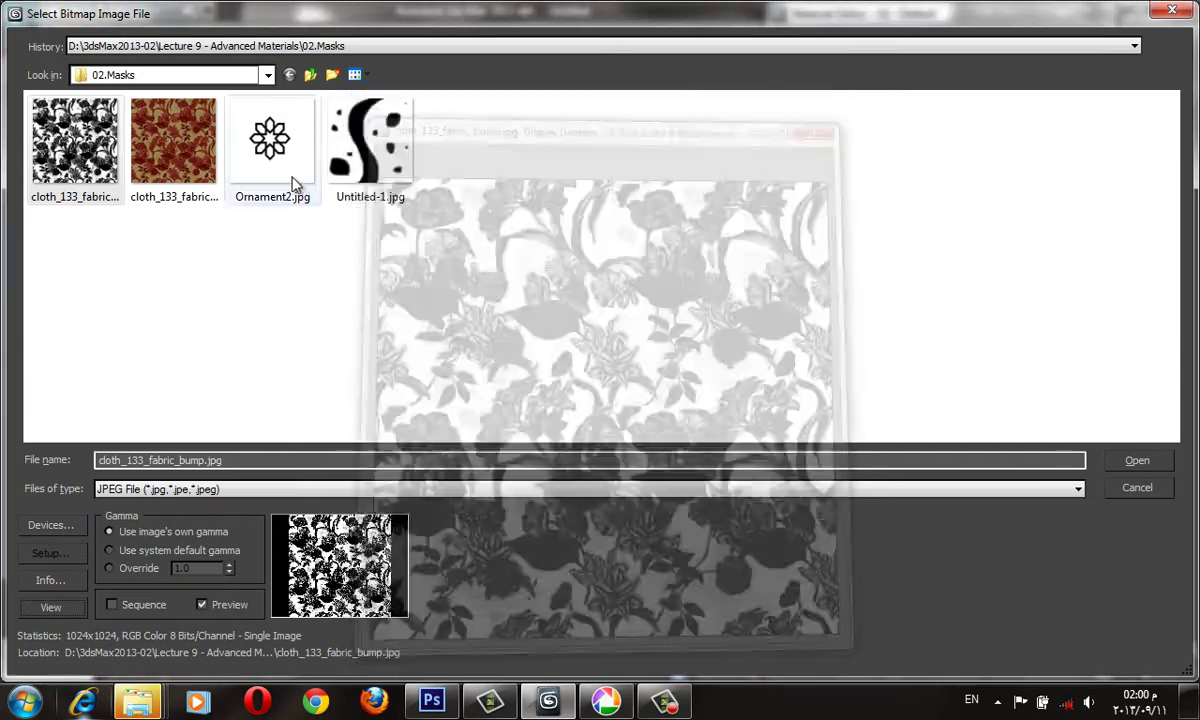
double_click(74, 145)
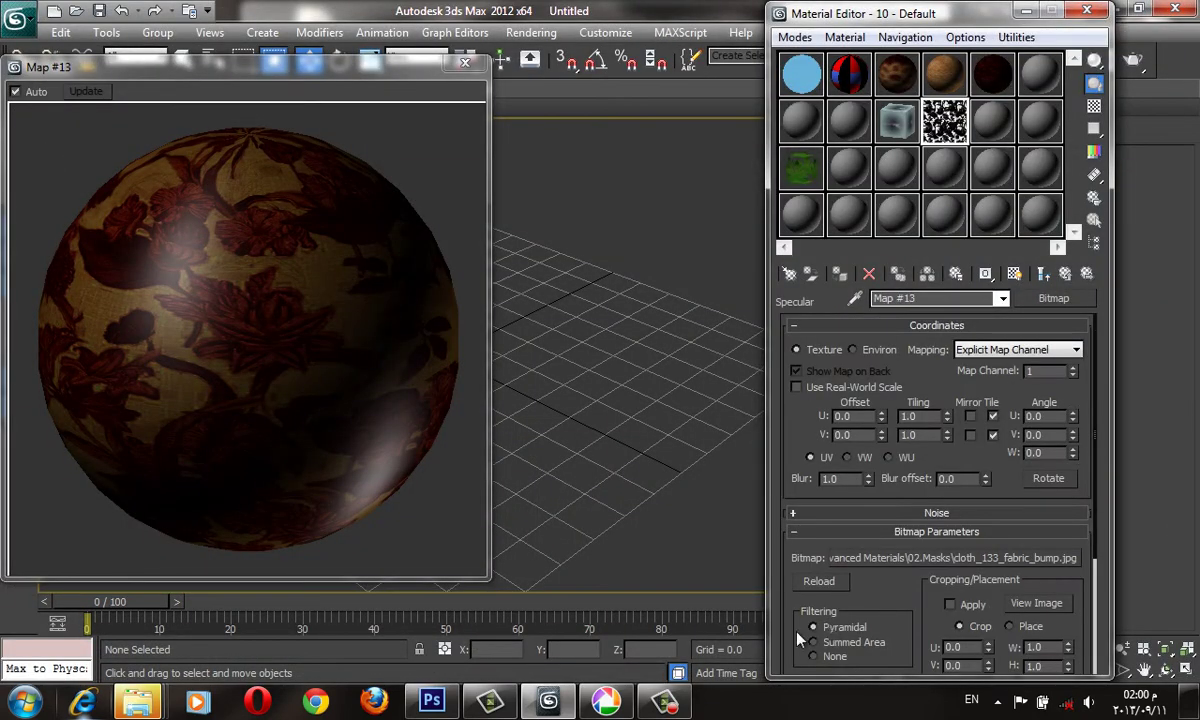
left_click(1065, 276)
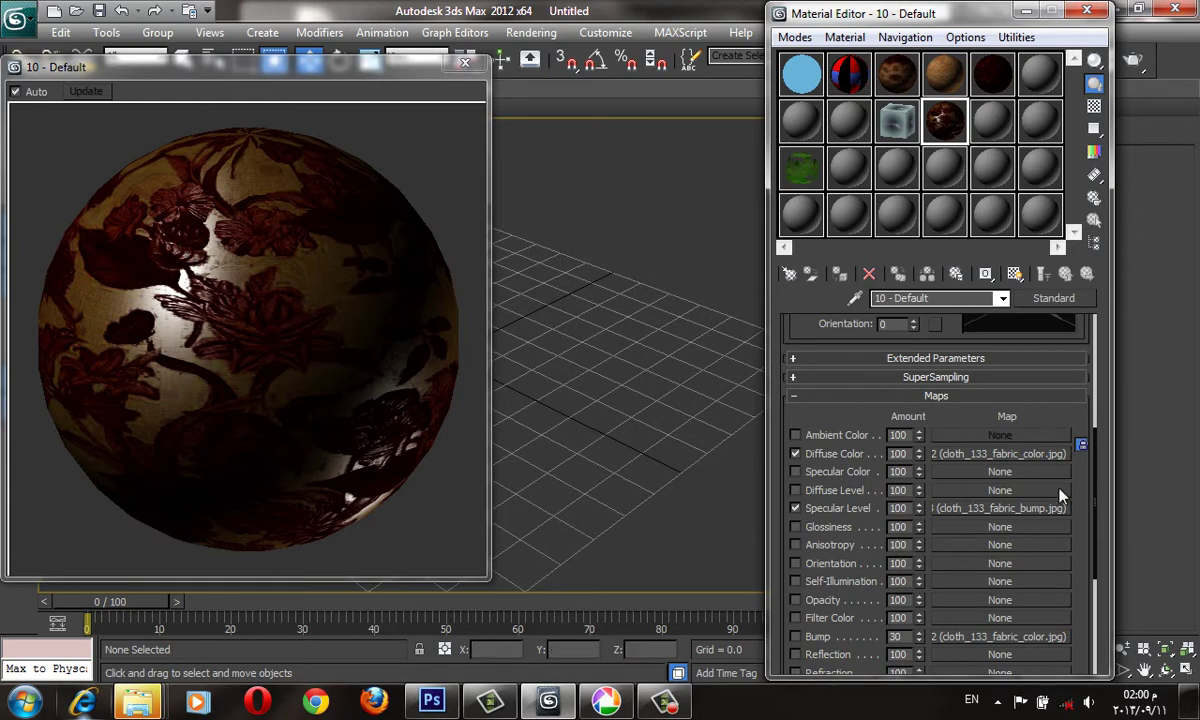
left_click_drag(1004, 417, 1003, 393)
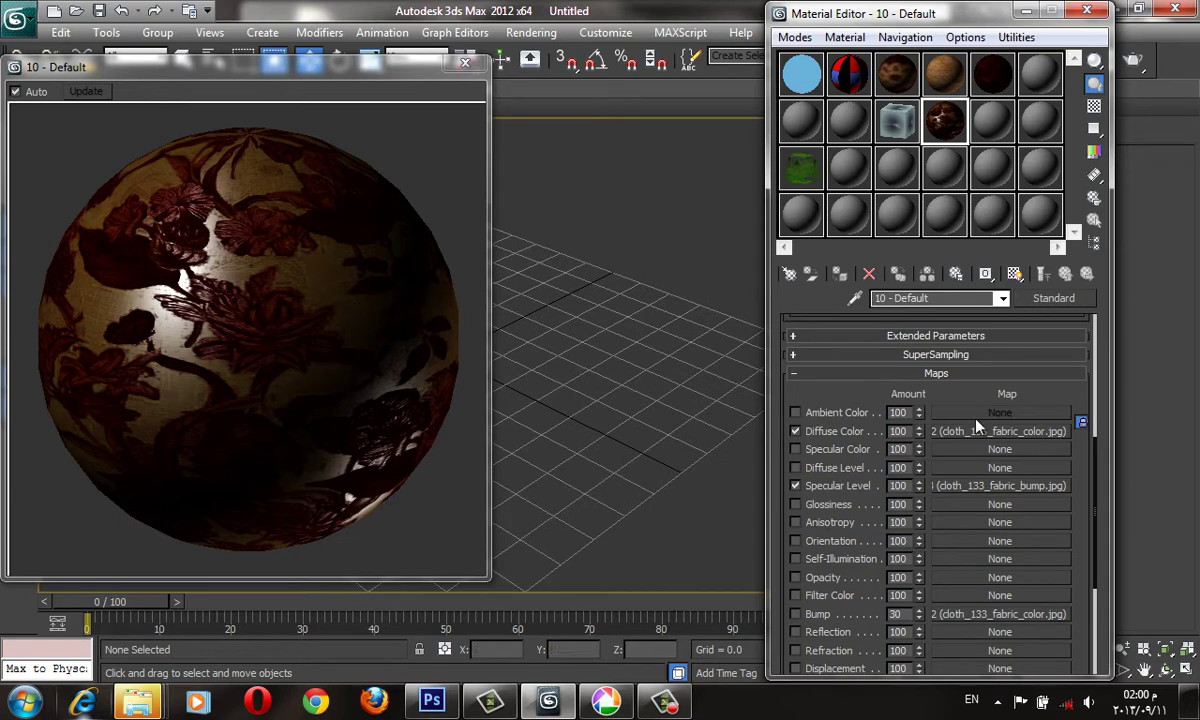
- Check Invert in the Specular Level bitmap's Output rollout and return to the parent material
left_click(955, 482)
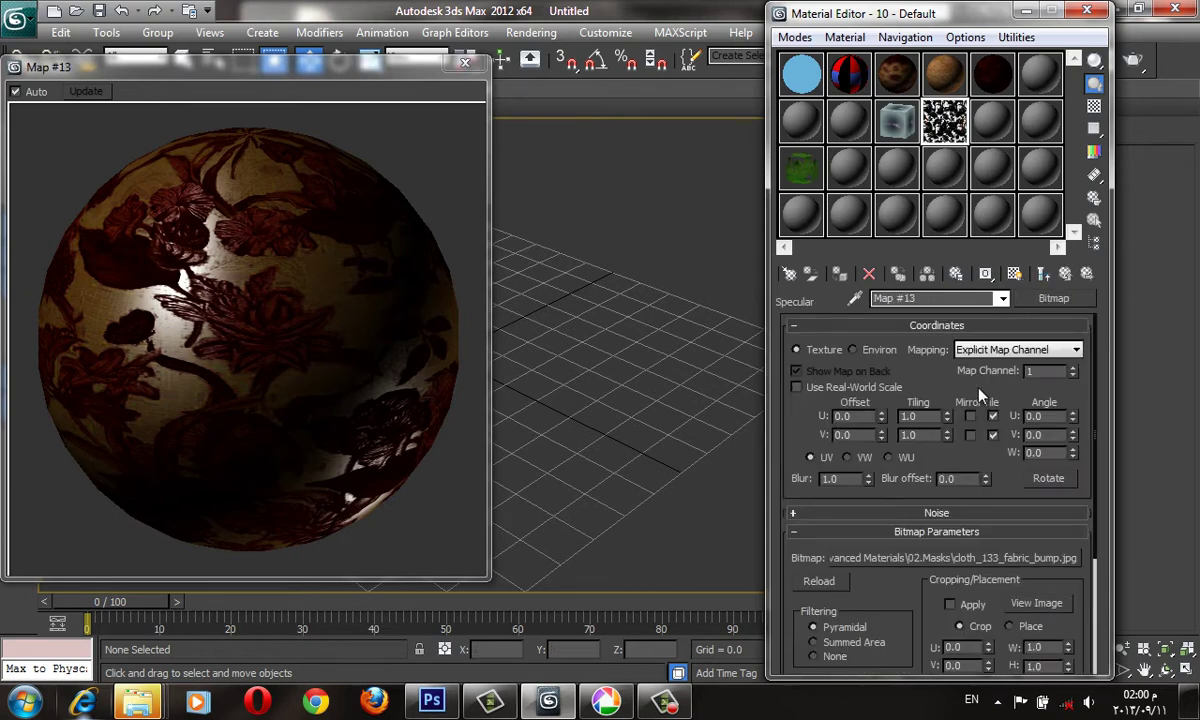
left_click(903, 322)
left_click(966, 365)
left_click(940, 402)
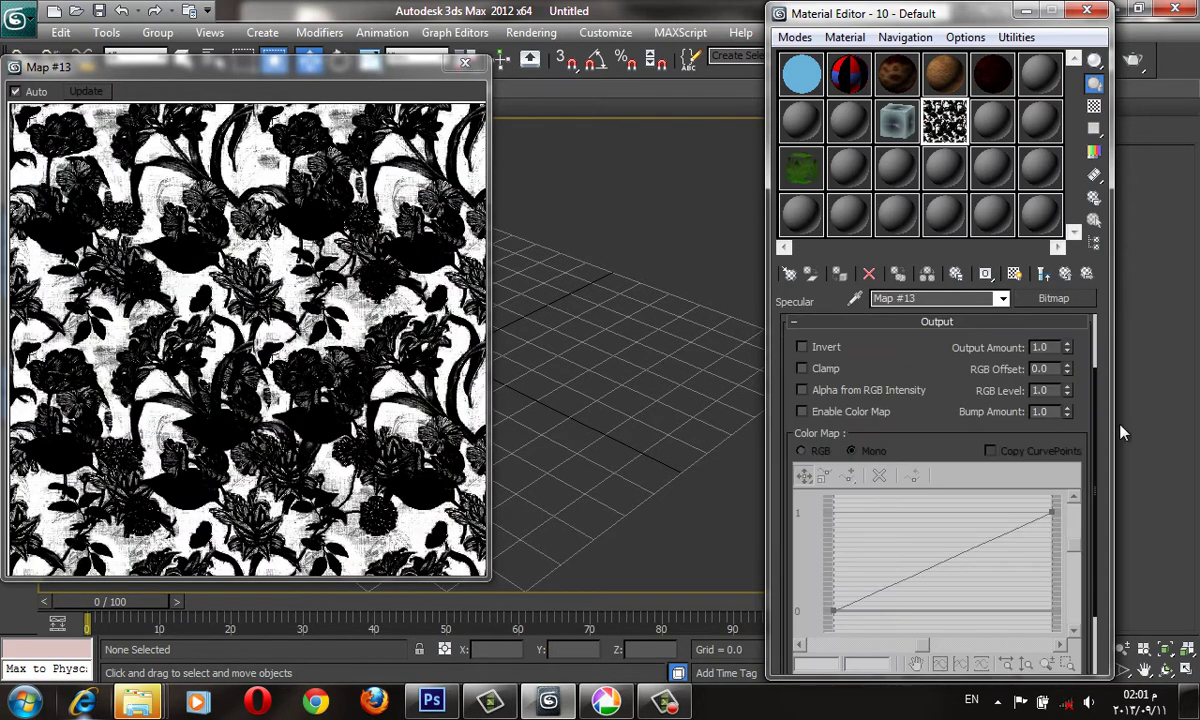
left_click(837, 349)
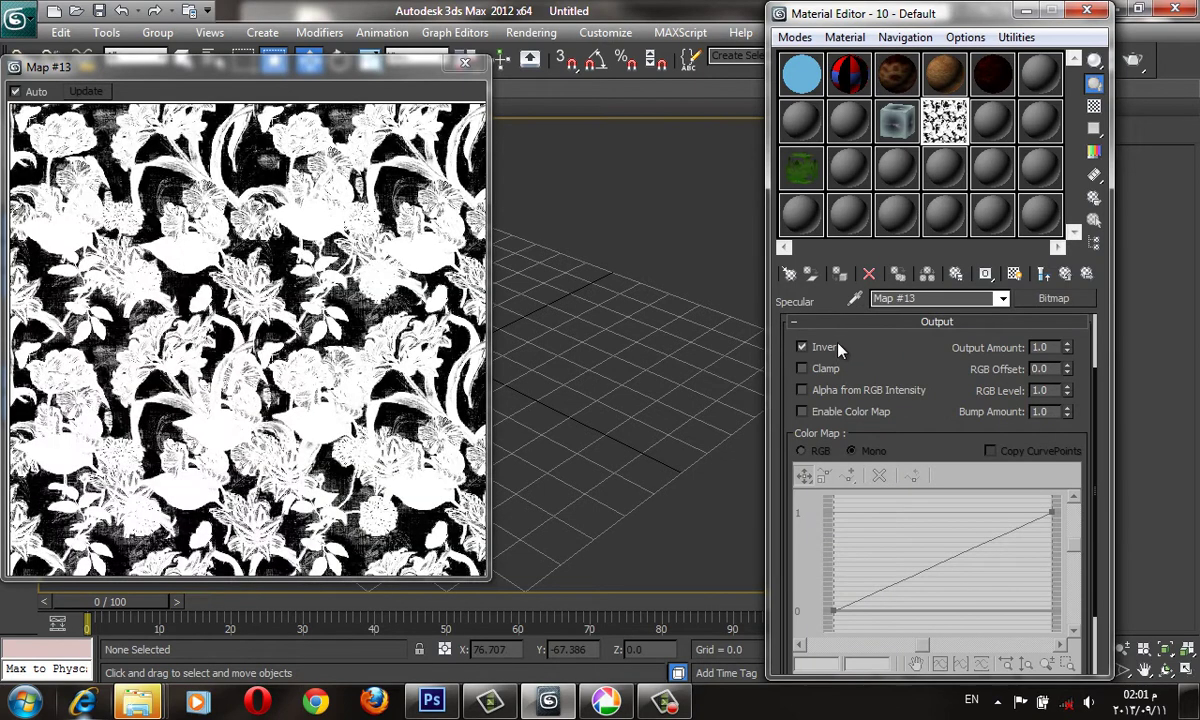
left_click(1066, 273)
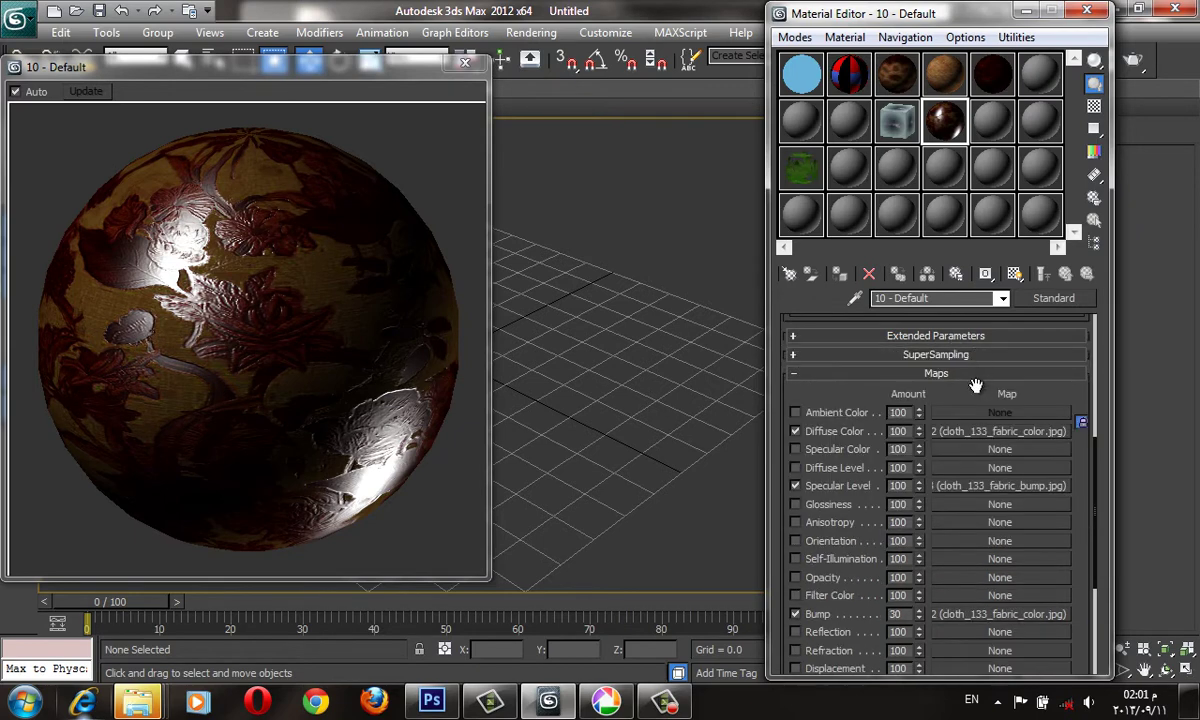
- Lower Specular Level to 13 and set the Specular Level map amount to 49
scroll(975, 400, "up", 5)
left_click_drag(913, 457, 916, 477)
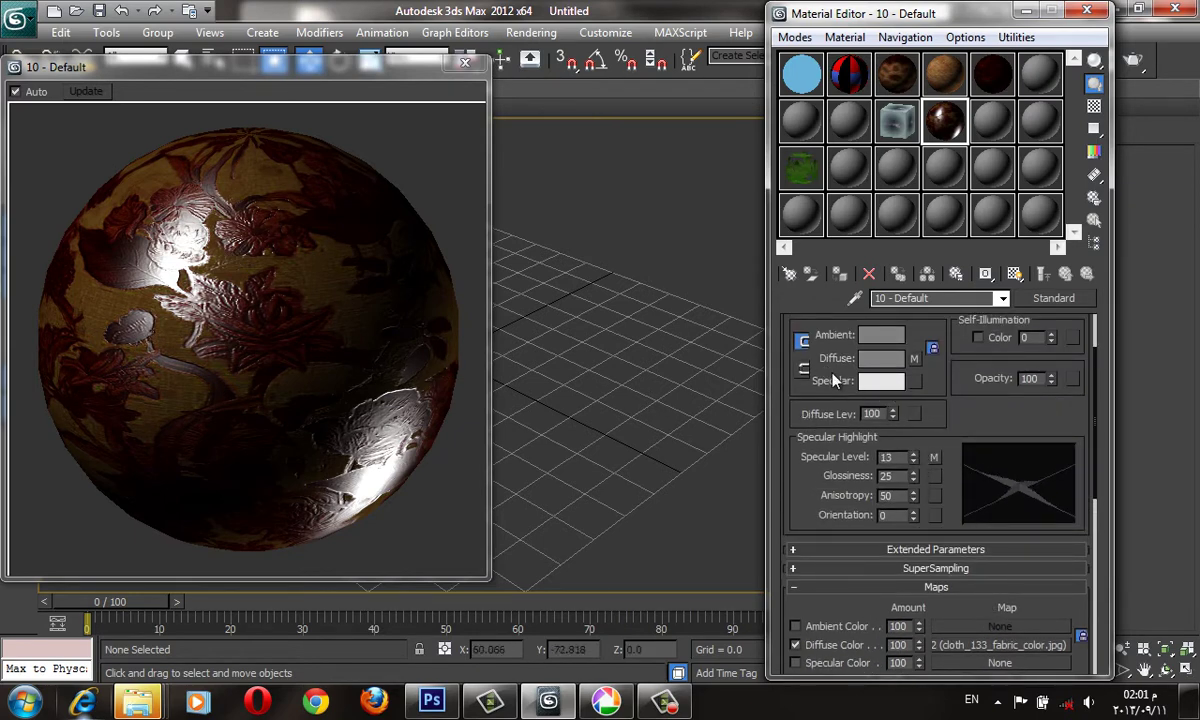
left_click_drag(925, 444, 921, 321)
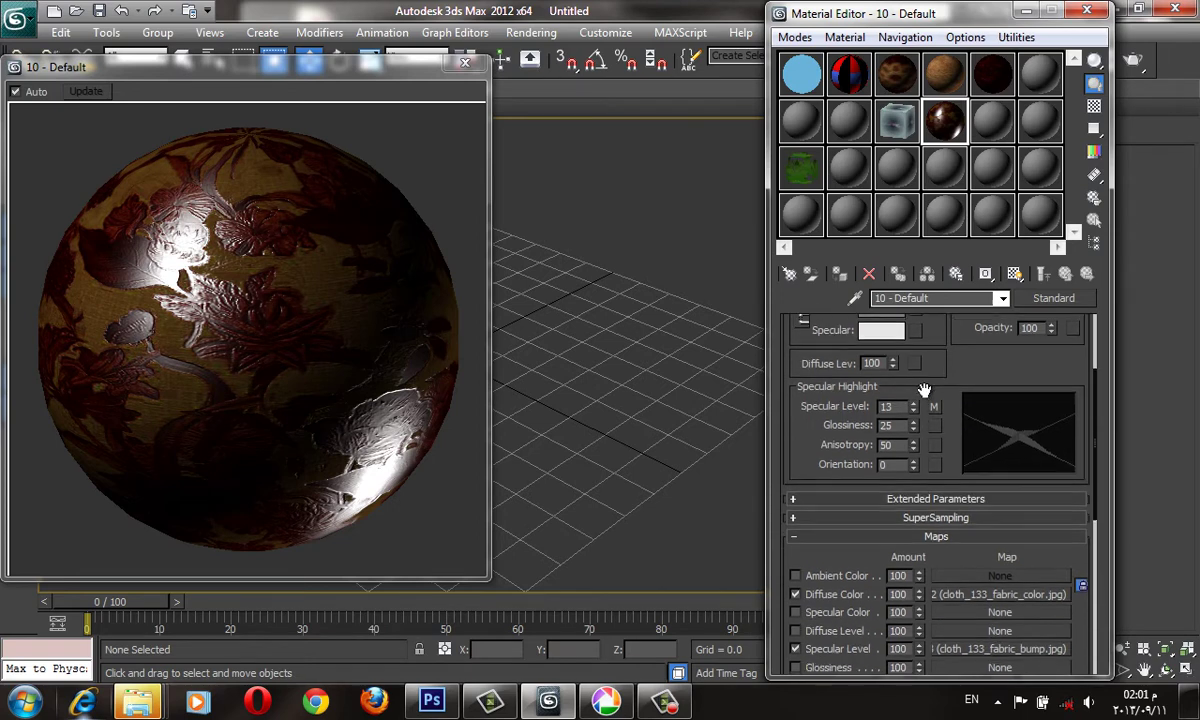
left_click_drag(950, 372, 950, 392)
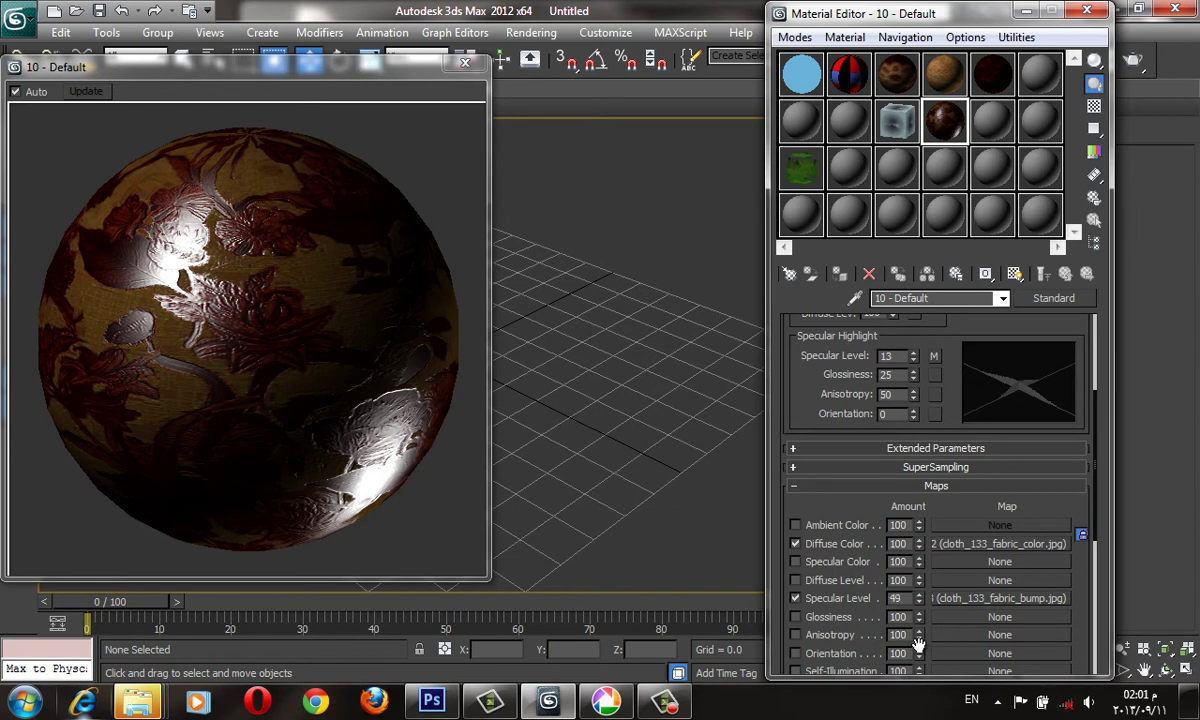
left_click_drag(918, 636, 924, 622)
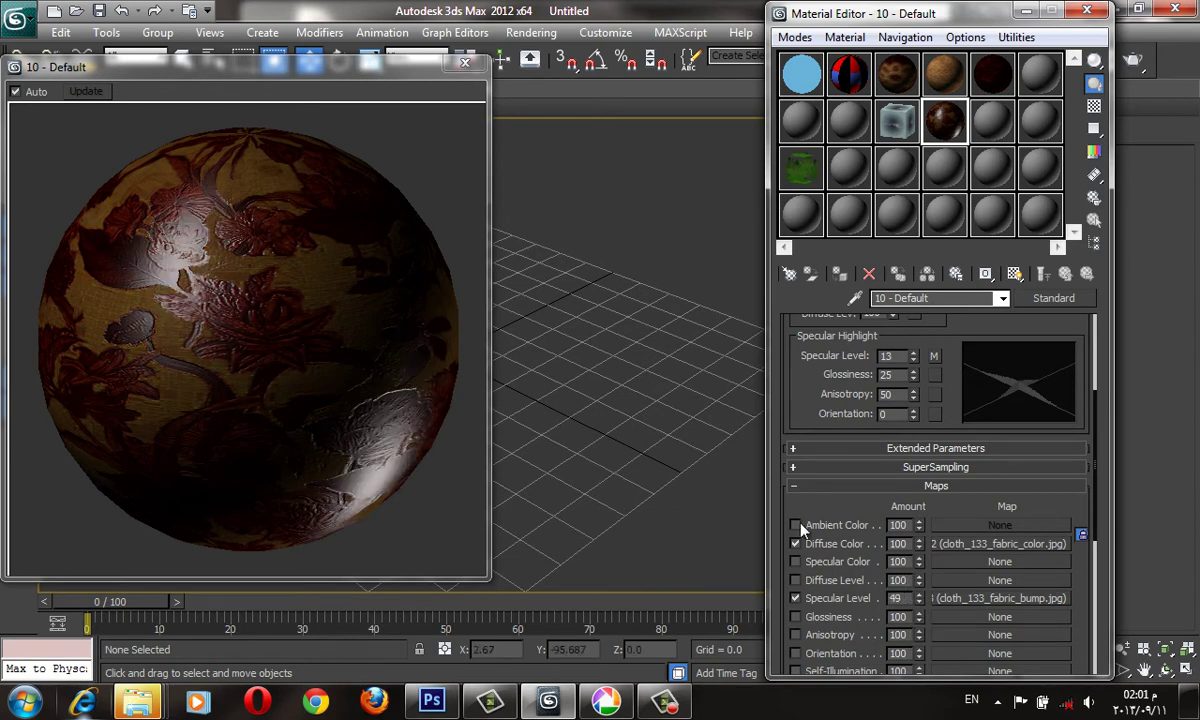
- Set the specular colour to pale pink (252, 201, 186) and collapse the rollouts to show Maps
scroll(863, 330, "up", 5)
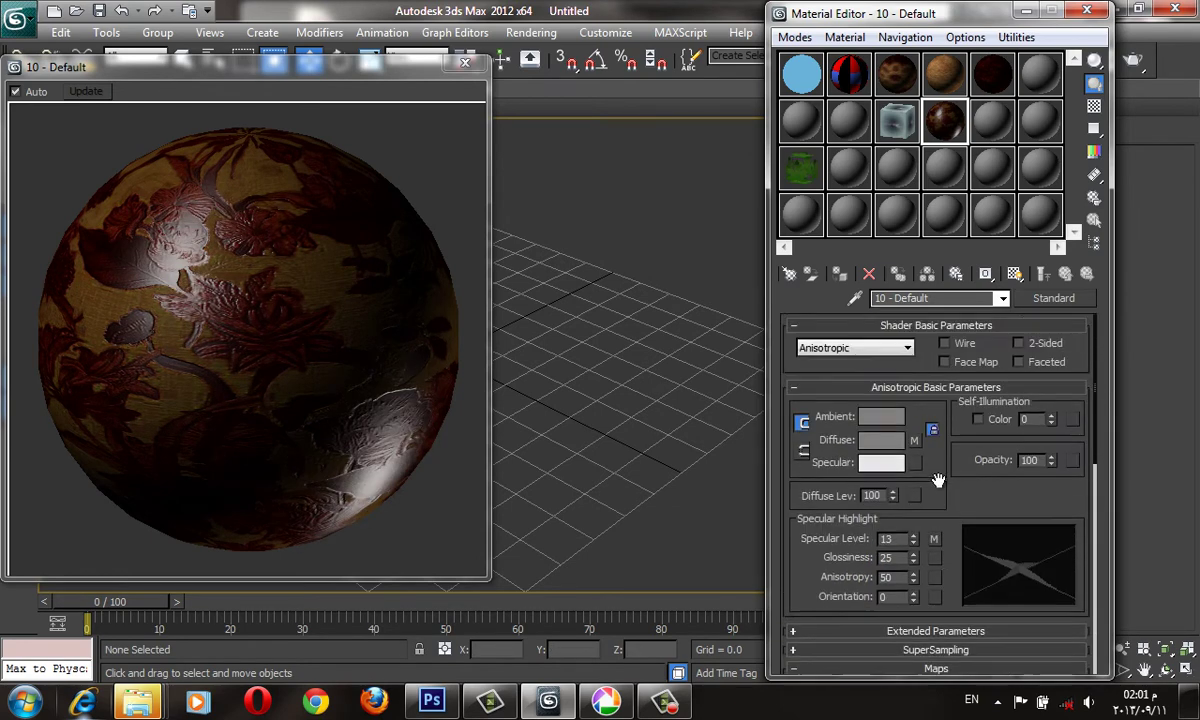
left_click(881, 462)
left_click_drag(469, 147, 384, 122)
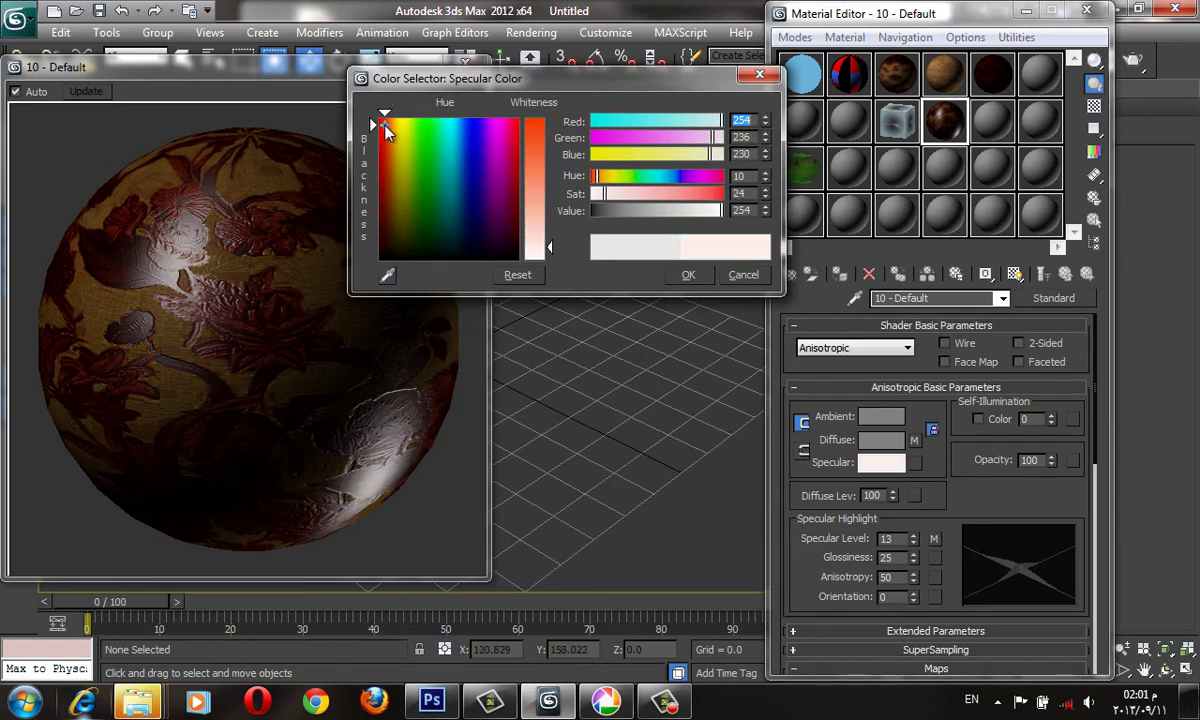
left_click(530, 247)
left_click_drag(540, 231, 538, 222)
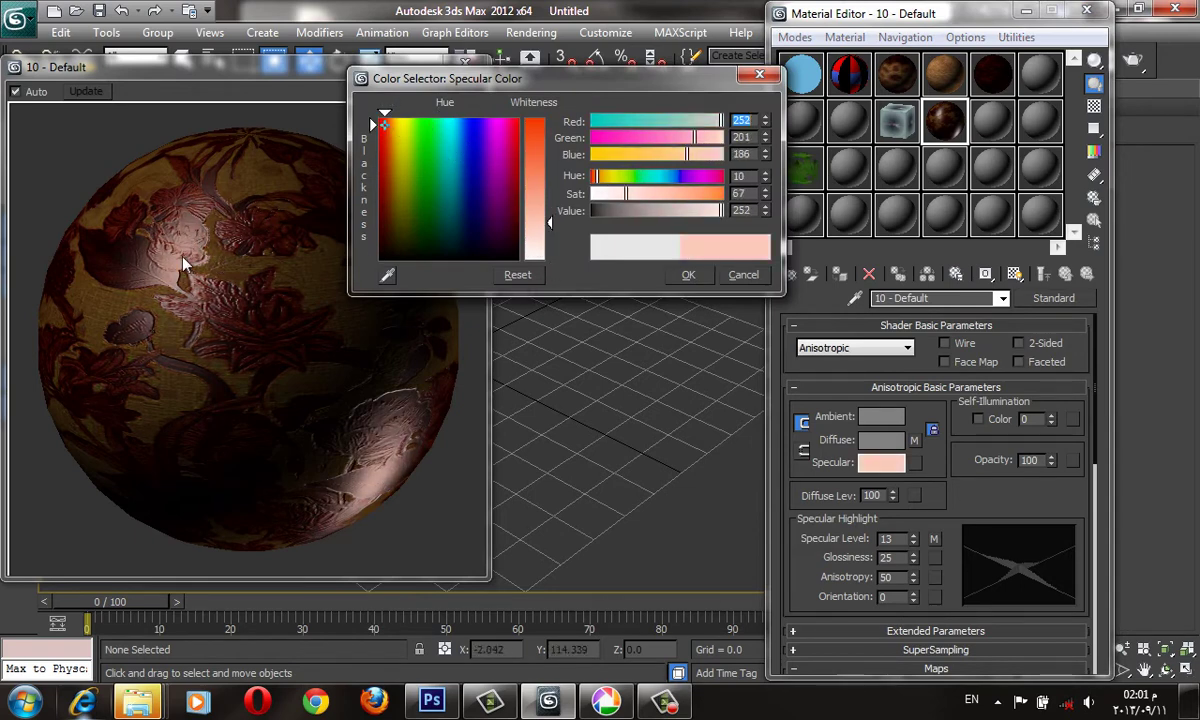
left_click(687, 278)
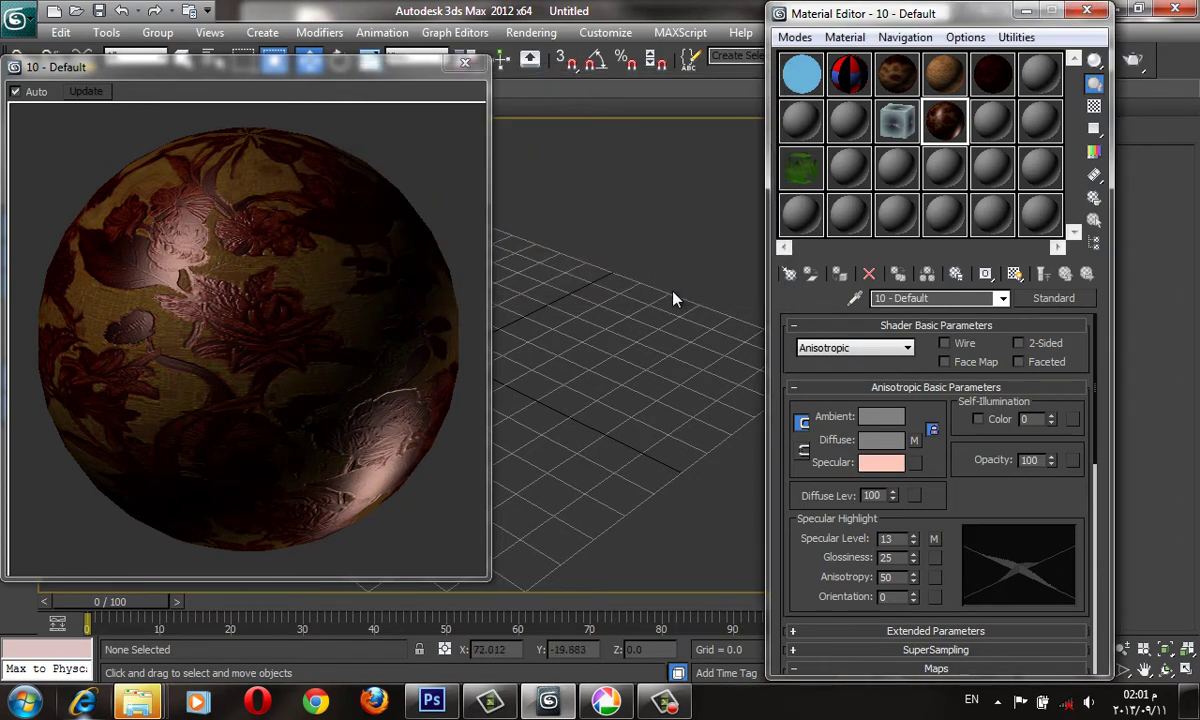
left_click(918, 326)
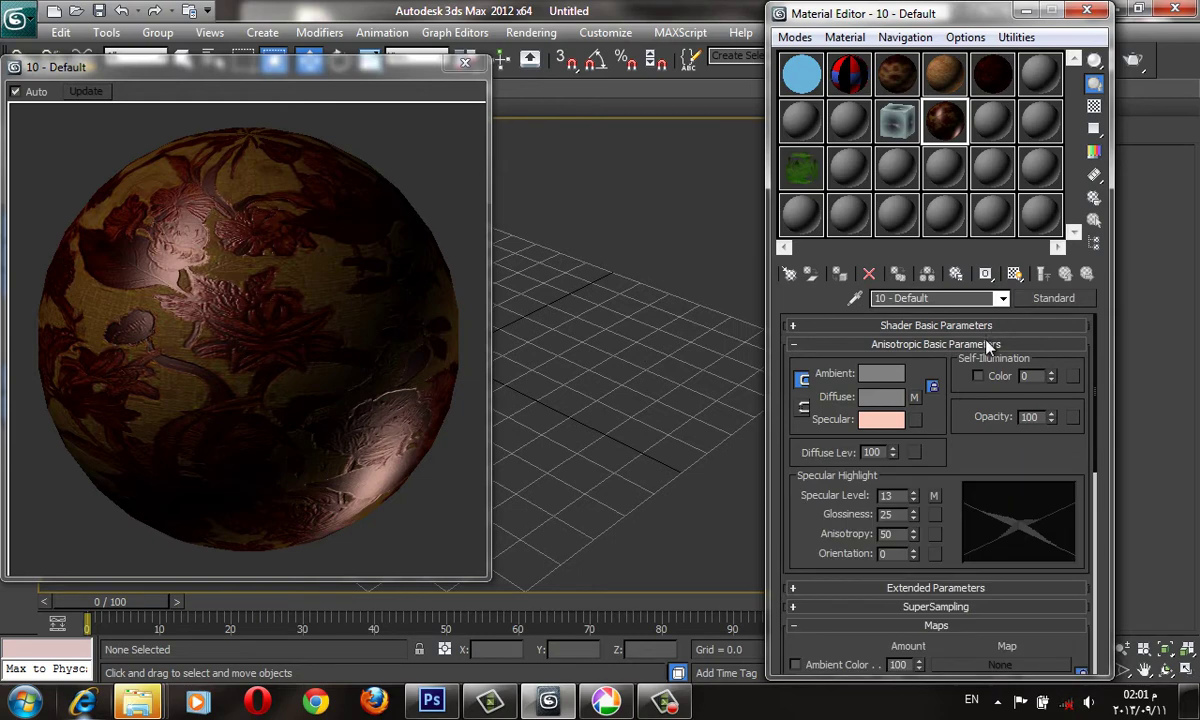
left_click(970, 344)
scroll(965, 360, "down", 2)
scroll(930, 430, "down", 3)
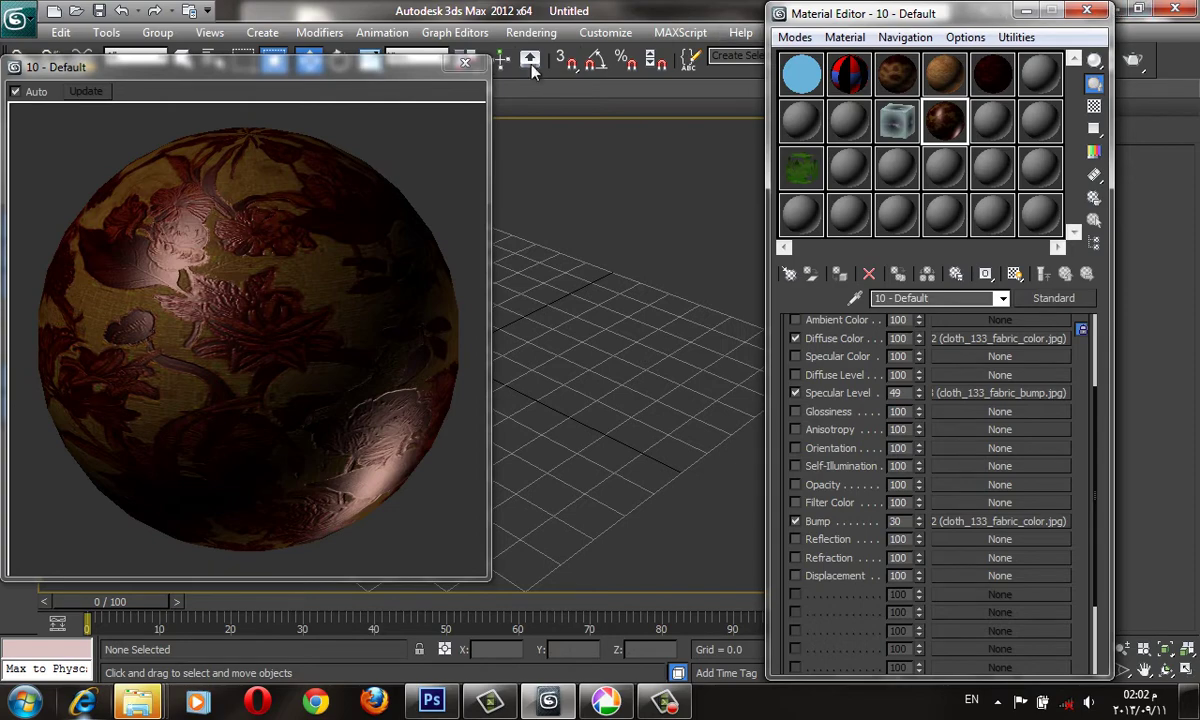
- Close the render window and Material Editor, then draw a plane across the grid
left_click(464, 65)
left_click(1087, 10)
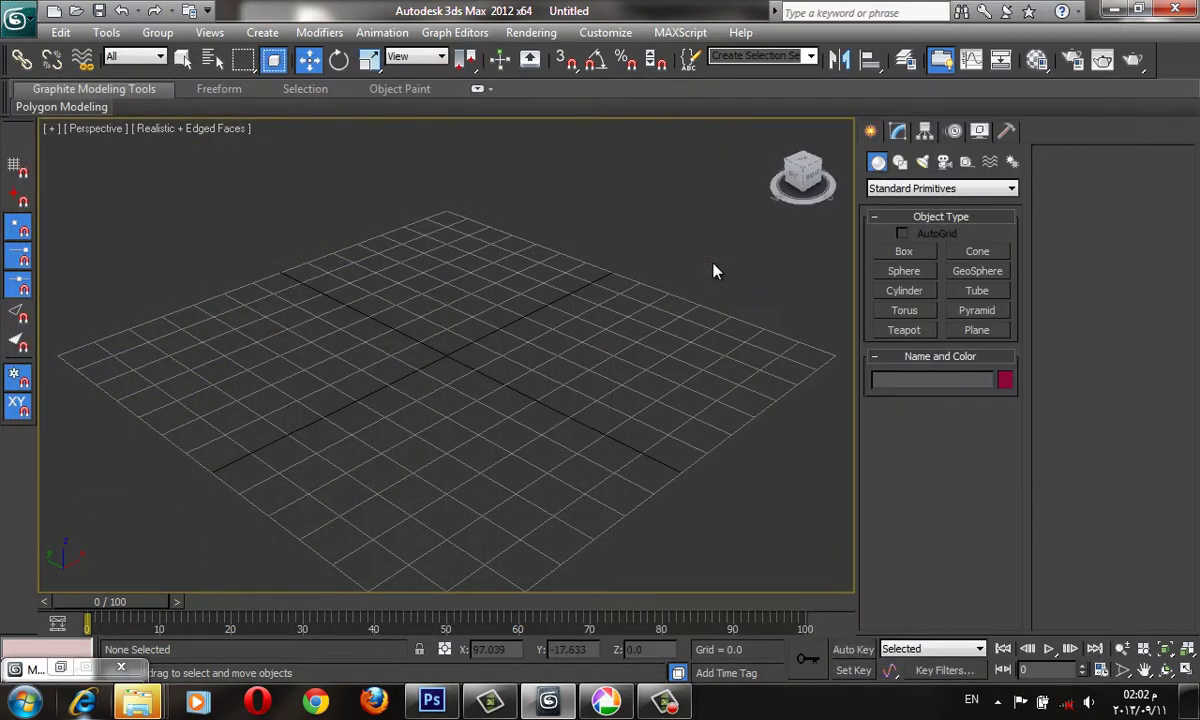
left_click(977, 331)
scroll(520, 425, "down", 3)
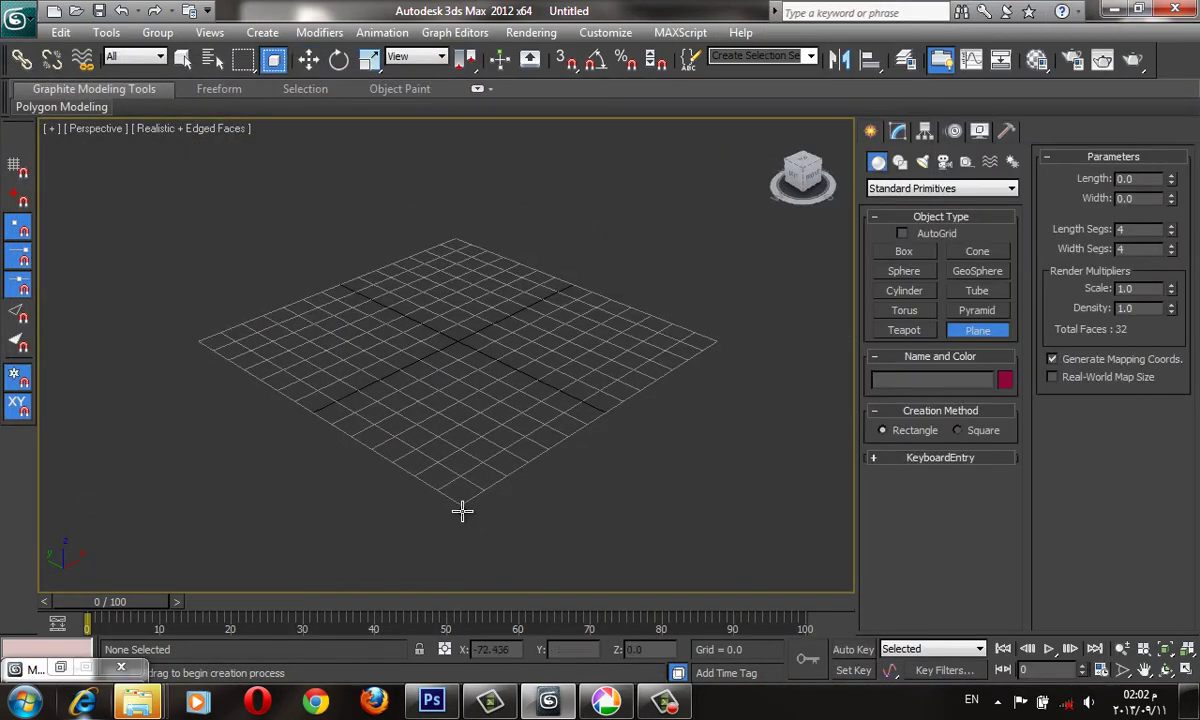
left_click_drag(456, 454, 458, 249)
key("w")
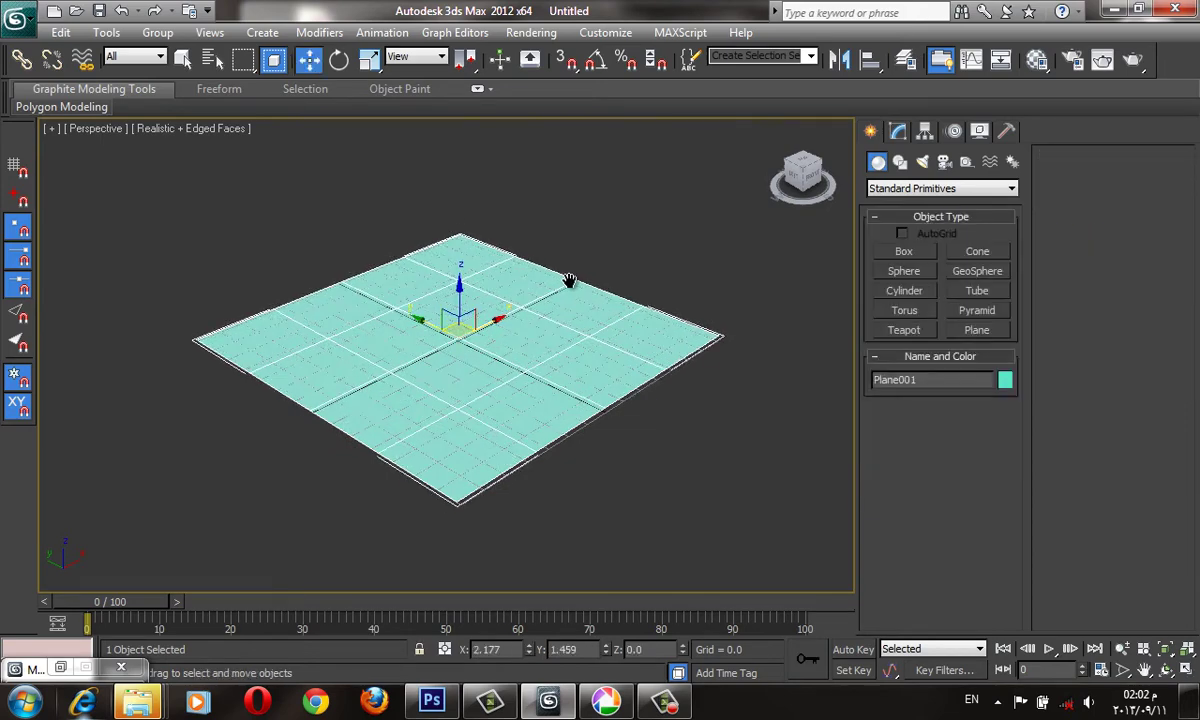
scroll(568, 279, "up", 3)
- Set the plane's Length Segs and Width Segs to 60 each
left_click(899, 133)
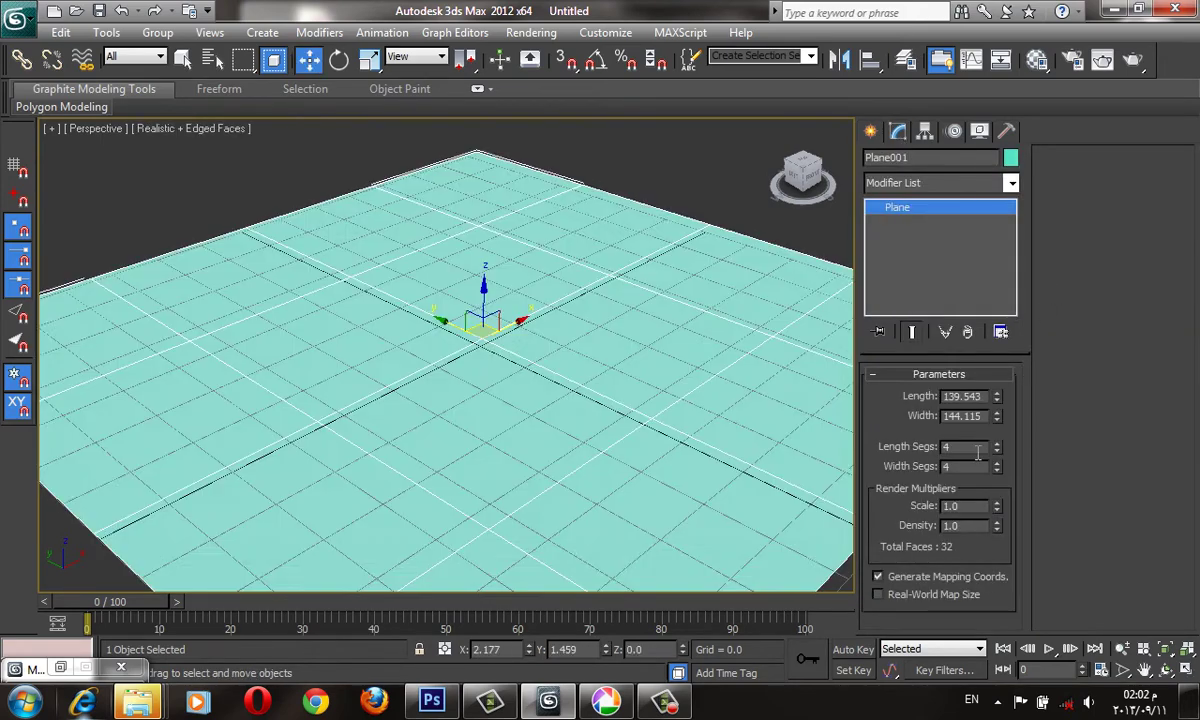
double_click(978, 448)
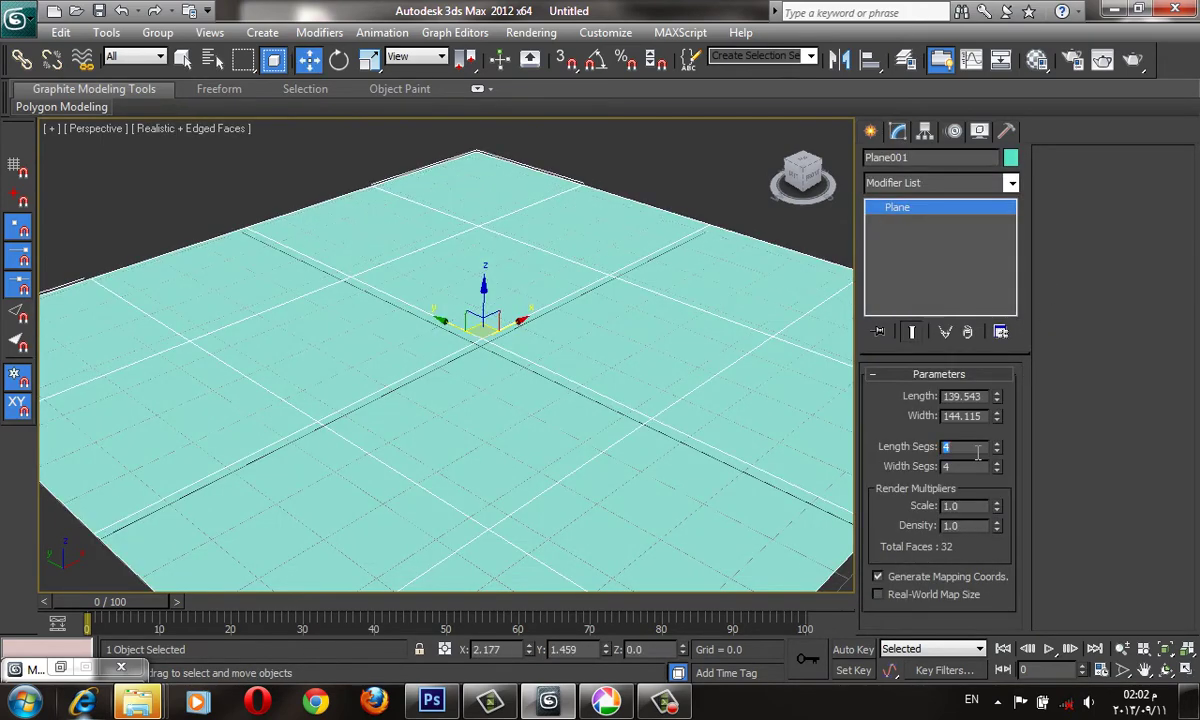
type("60")
key("Tab")
type("60")
key("Tab")
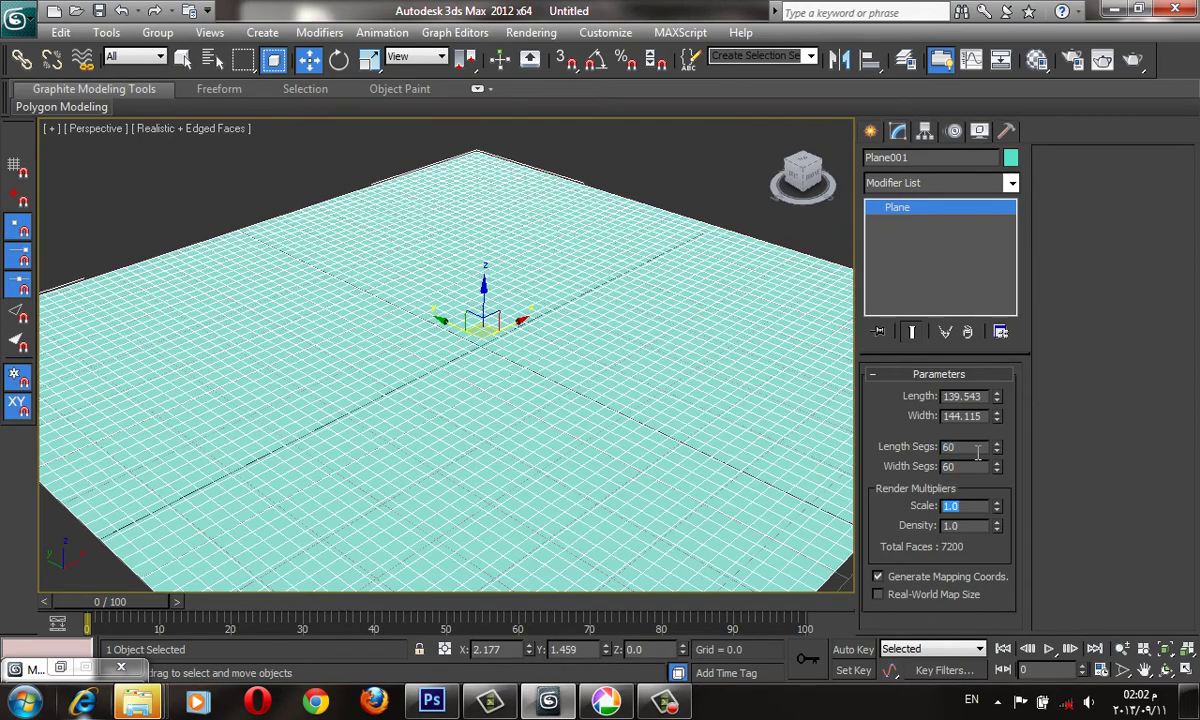
- Minimize 3ds Max to show the desktop
scroll(699, 396, "down", 1)
scroll(694, 387, "down", 2)
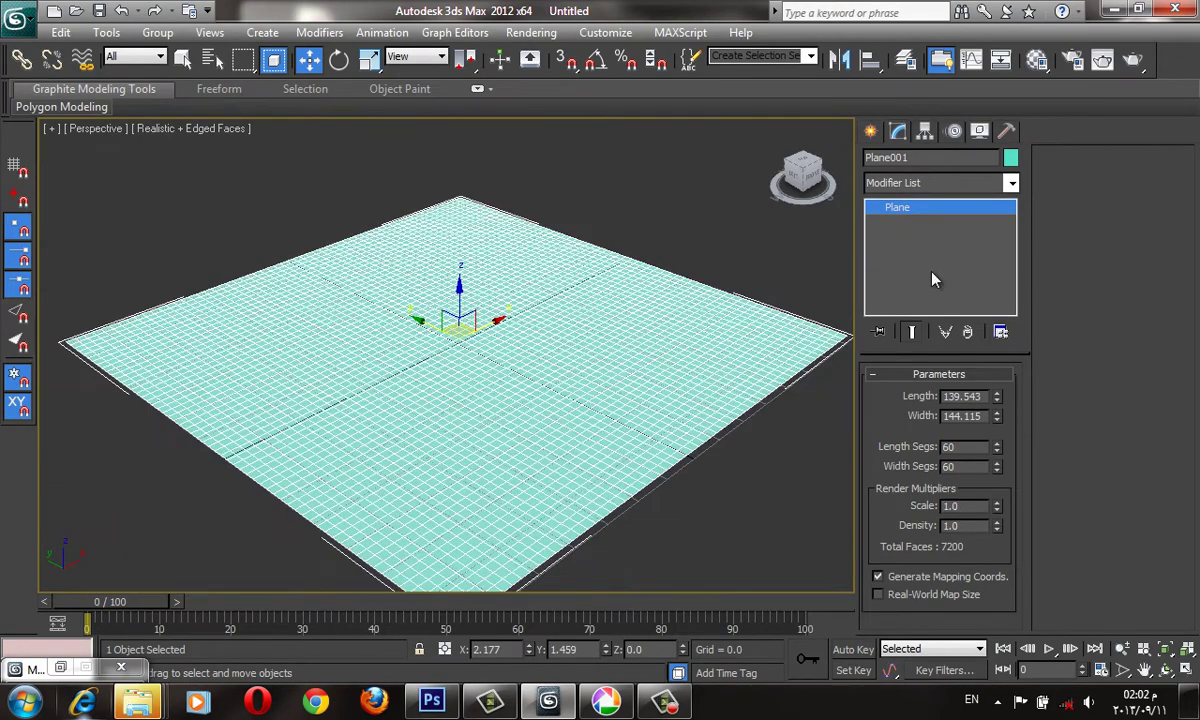
left_click(549, 705)
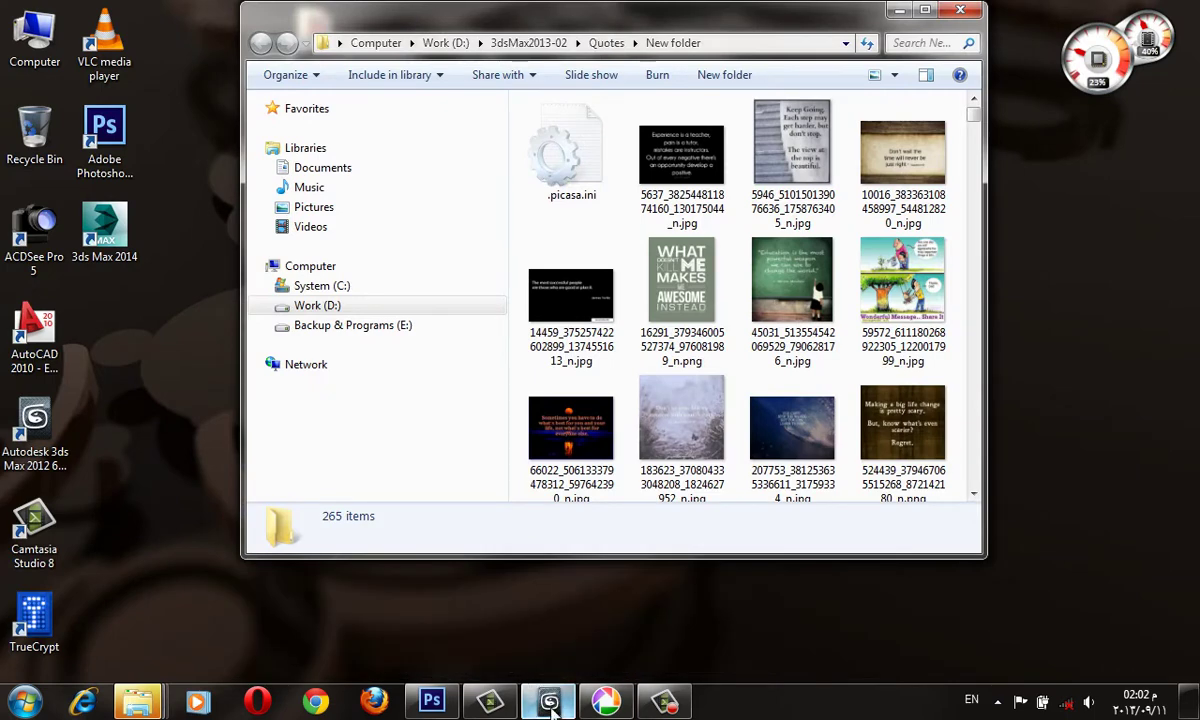
- Restore the 3ds Max window from the taskbar
left_click(549, 705)
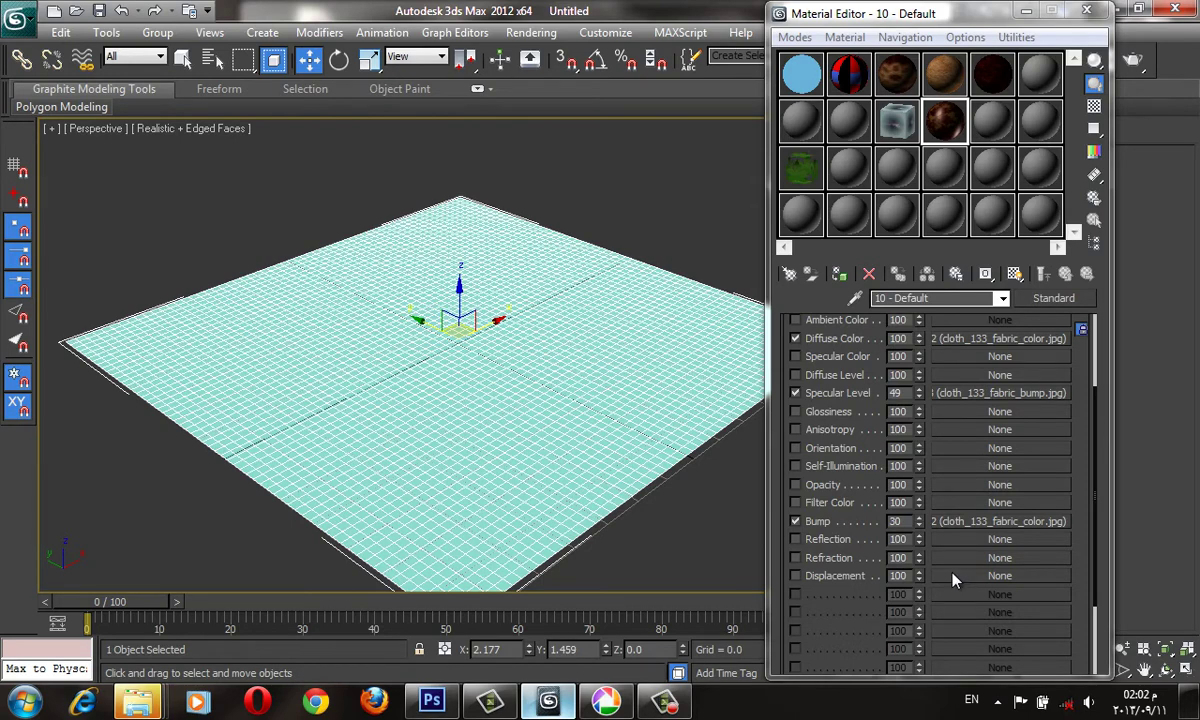
- Close the Material Editor, add a Displace modifier to Plane001, then reopen the editor
key("m")
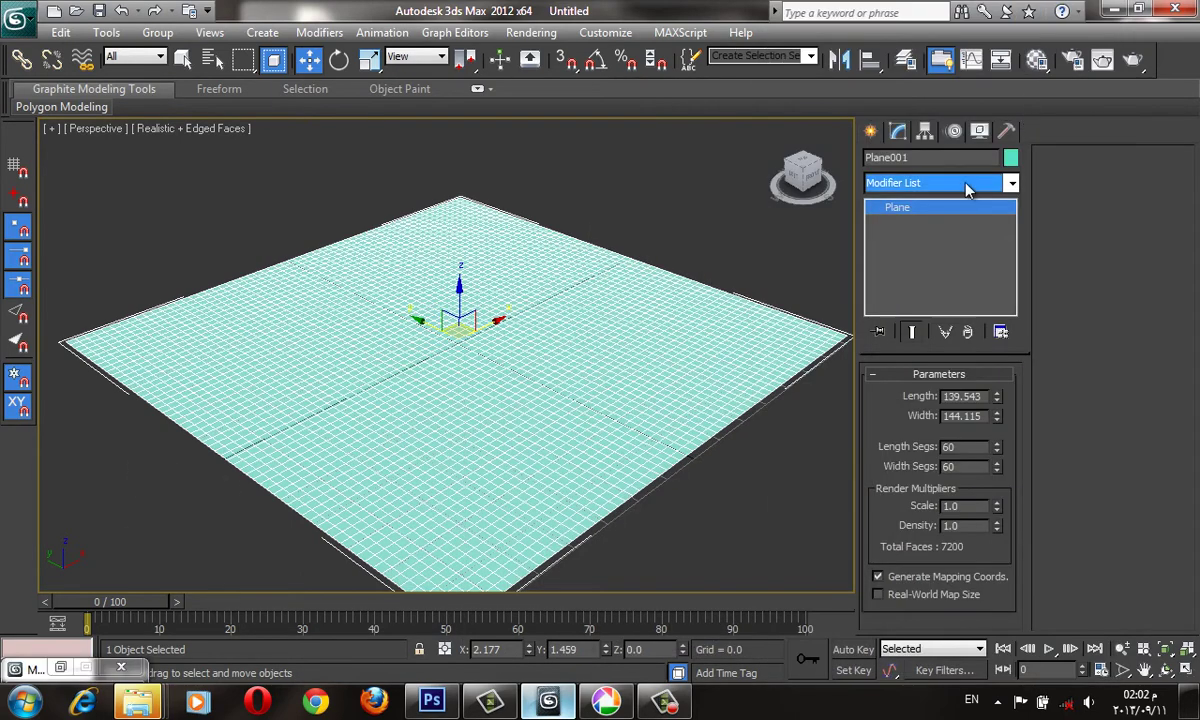
left_click(966, 184)
scroll(968, 195, "down", 9)
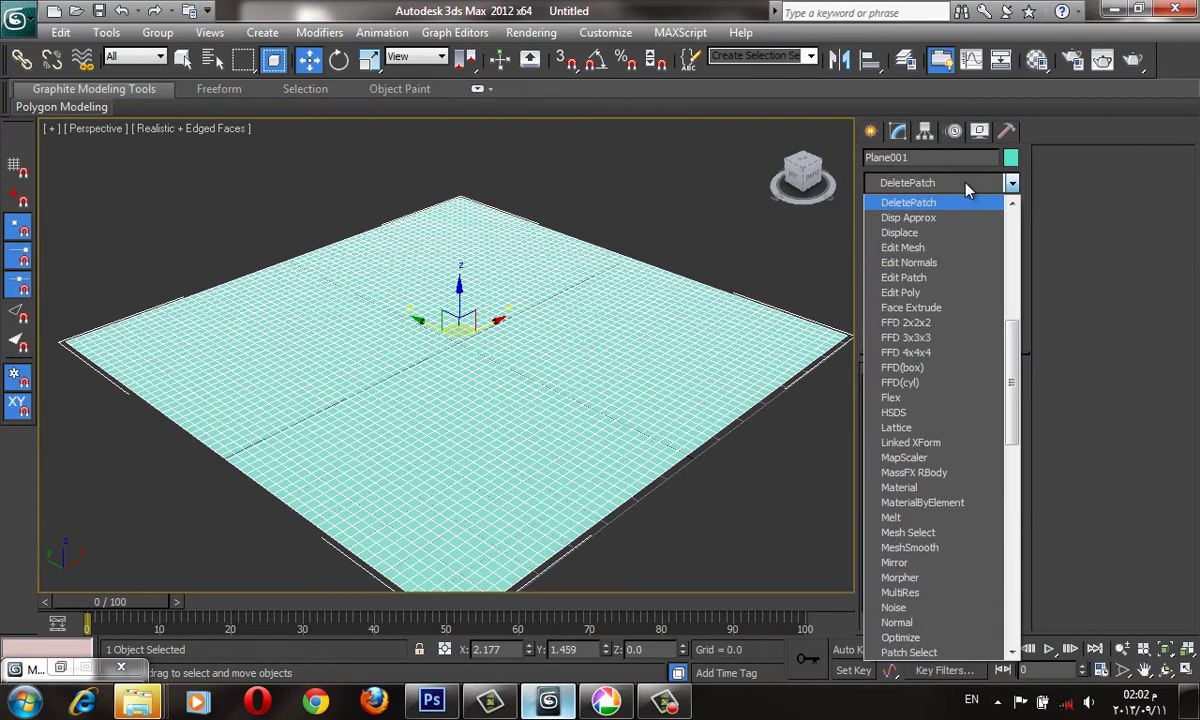
left_click(946, 232)
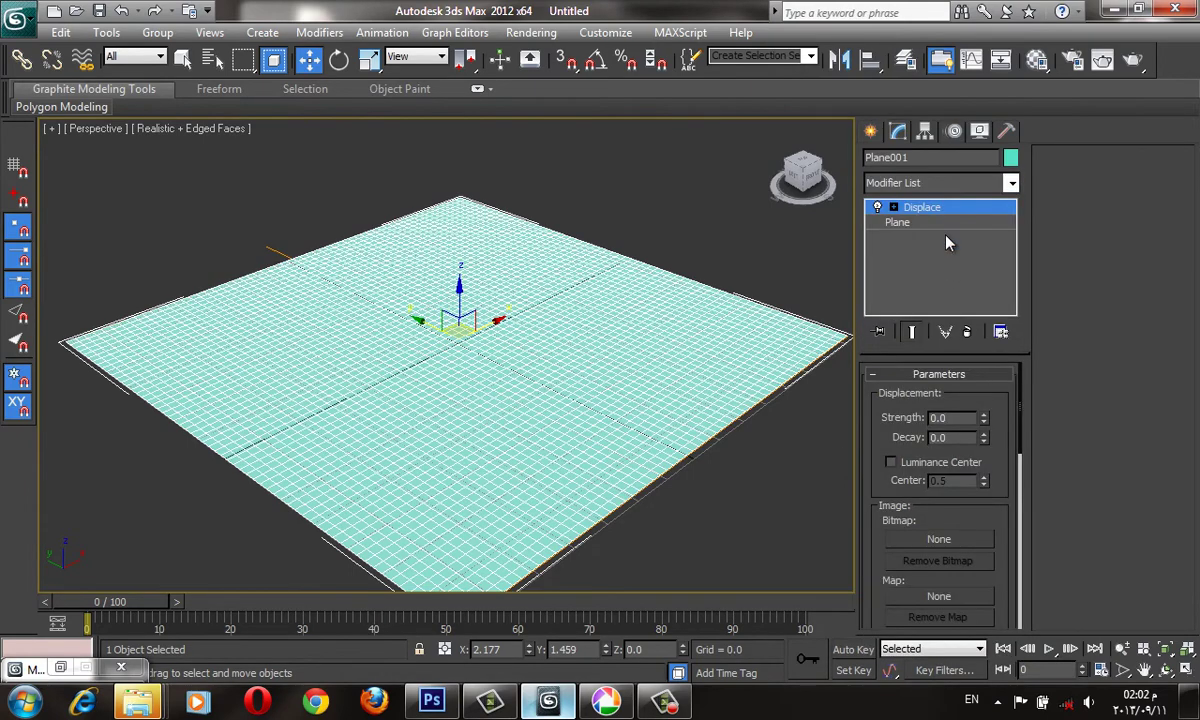
mouse_move(600, 402)
middle_mouse_down("alt")
mouse_move(596, 414)
mouse_move(668, 472)
middle_mouse_up("alt")
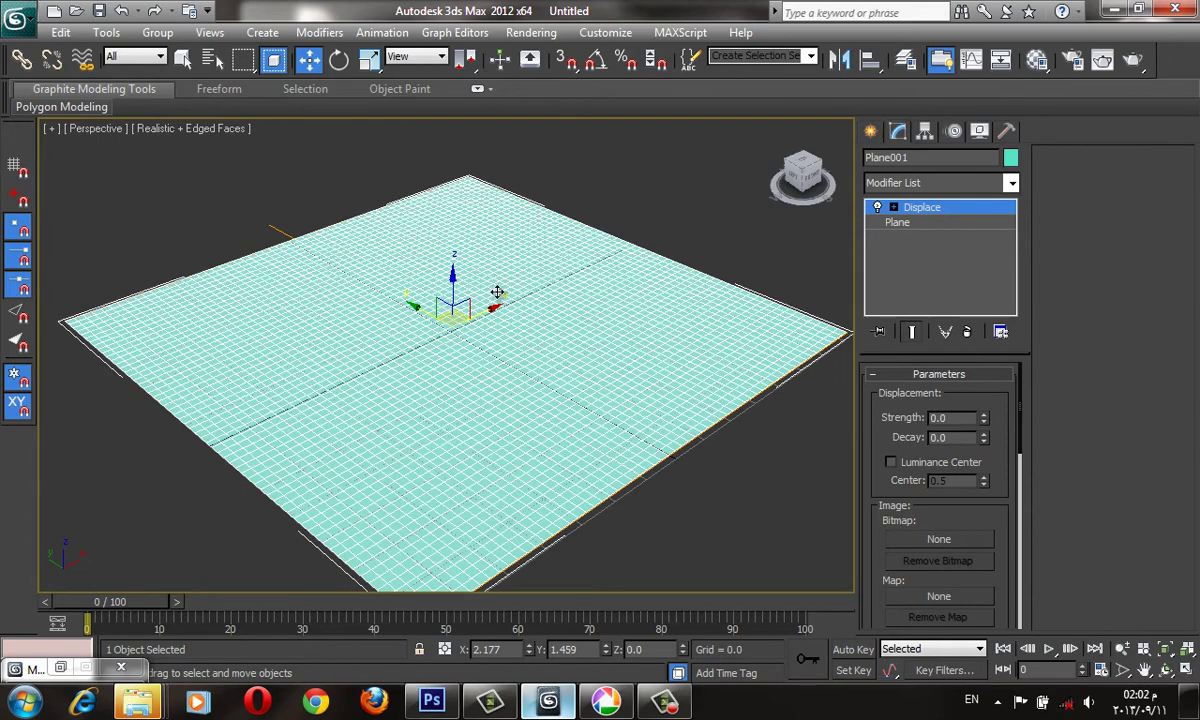
key("m")
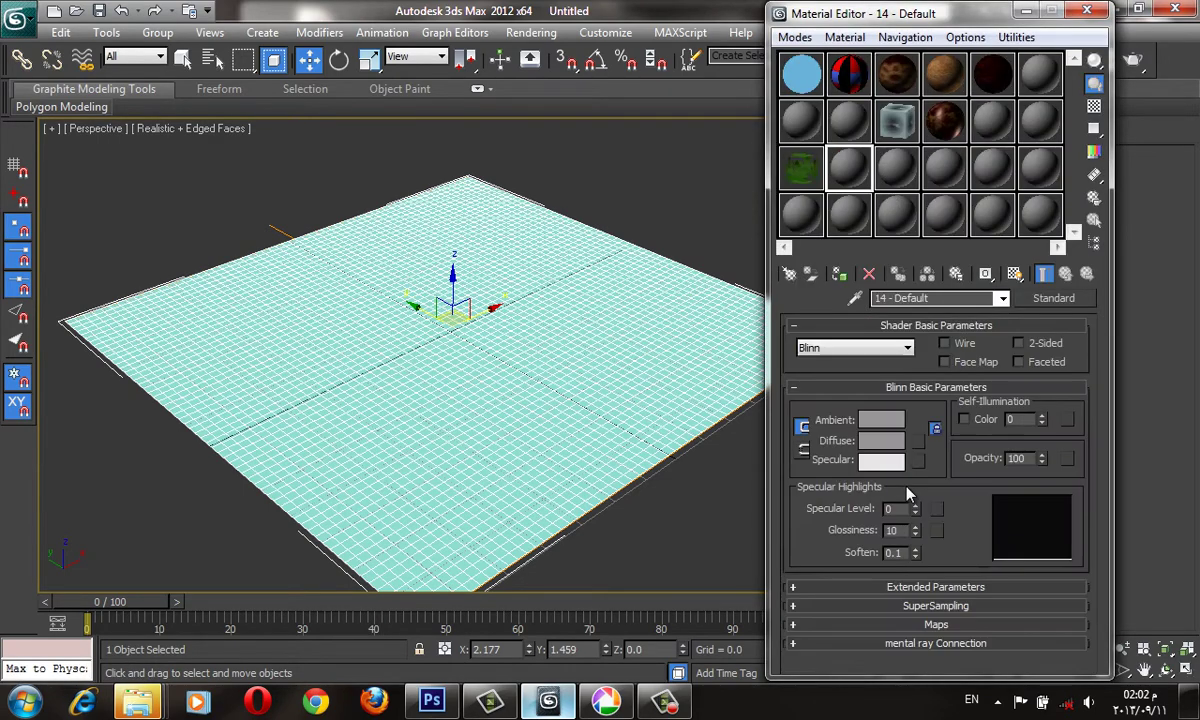
- Assign a Bitmap to the Diffuse Color channel and browse to the ArchMat folder
left_click(905, 624)
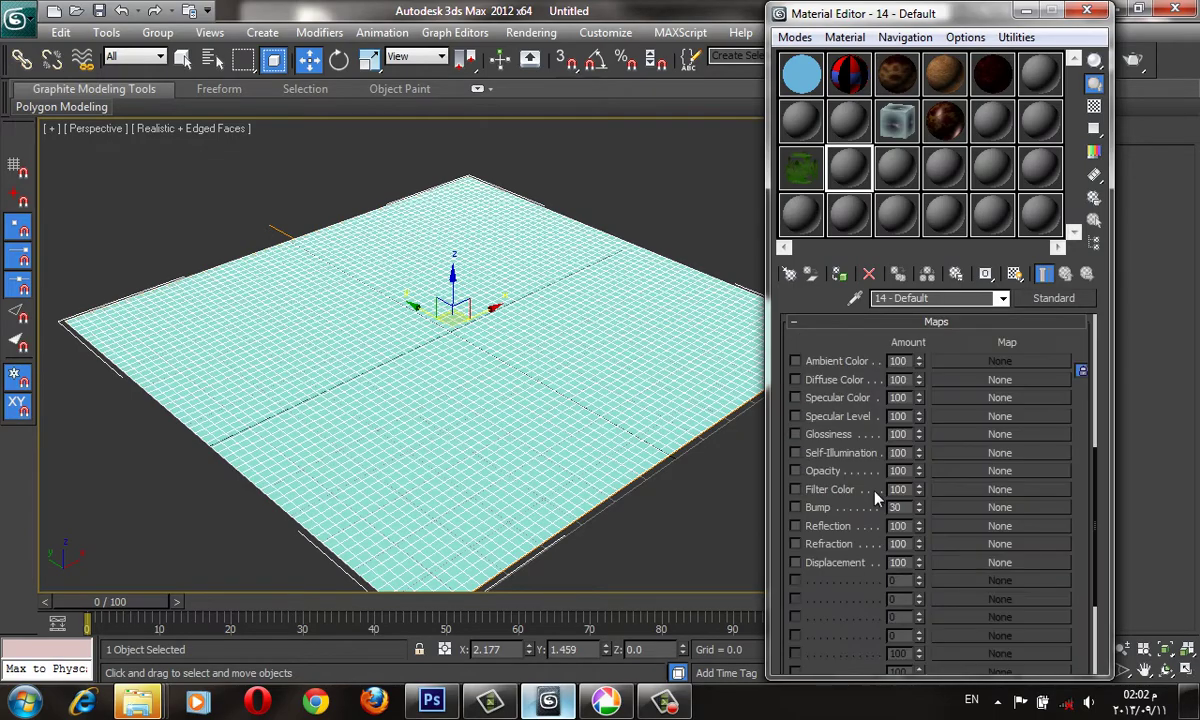
left_click(959, 382)
double_click(485, 136)
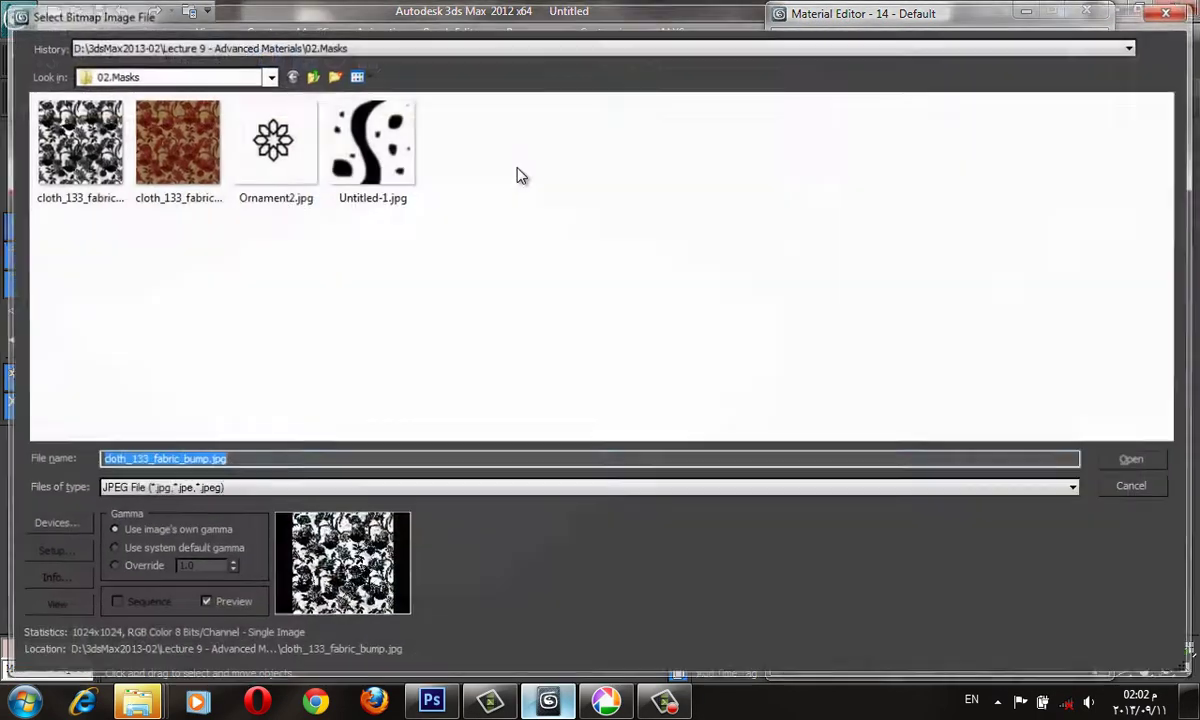
left_click(300, 47)
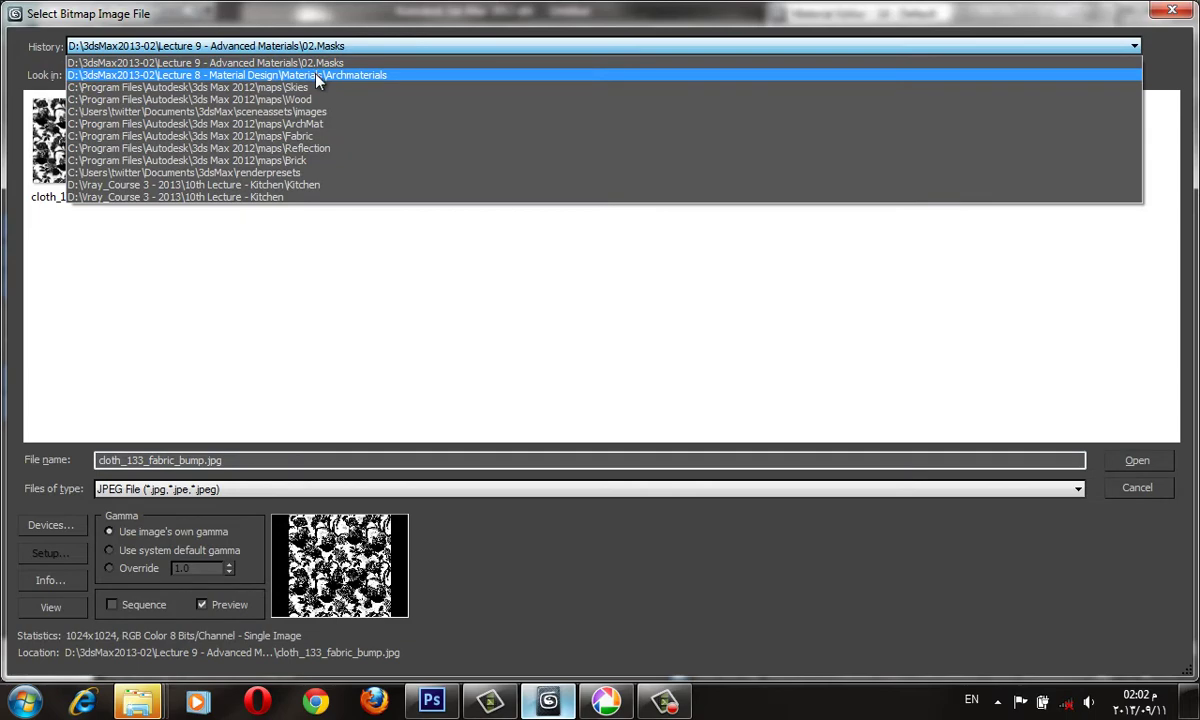
left_click(304, 123)
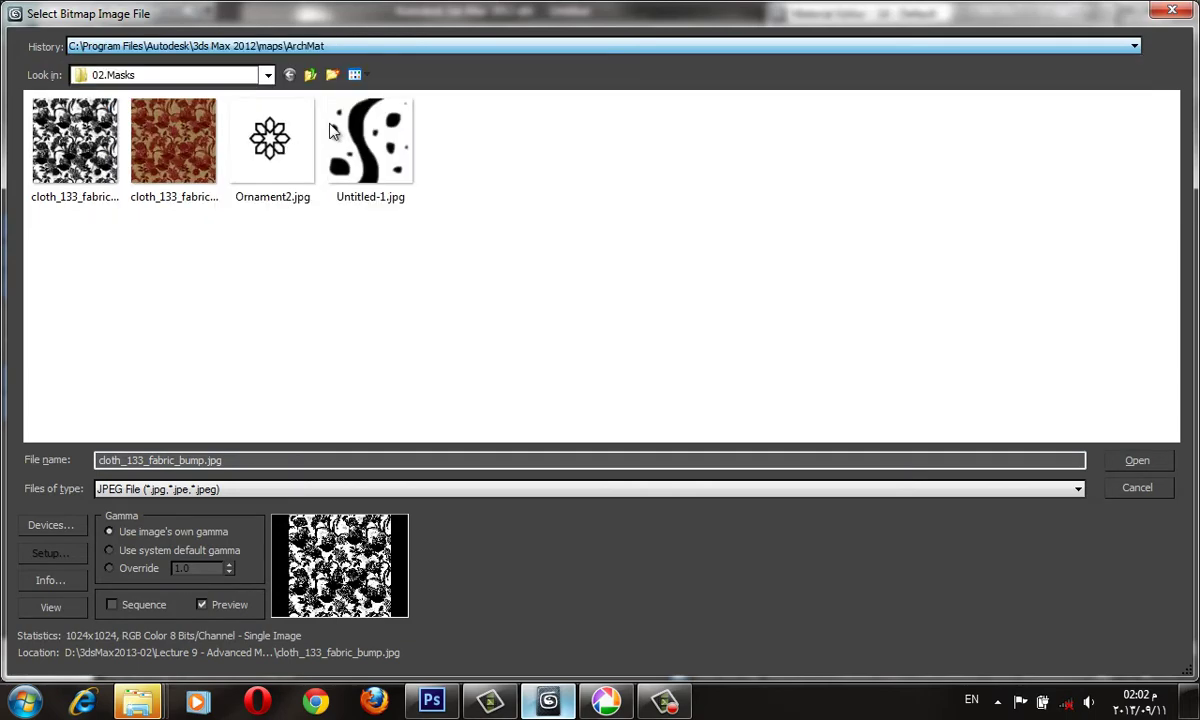
- Load Sitework.Planting.Grass.Thick.jpg as the diffuse map
scroll(700, 213, "down", 5)
scroll(700, 213, "down", 5)
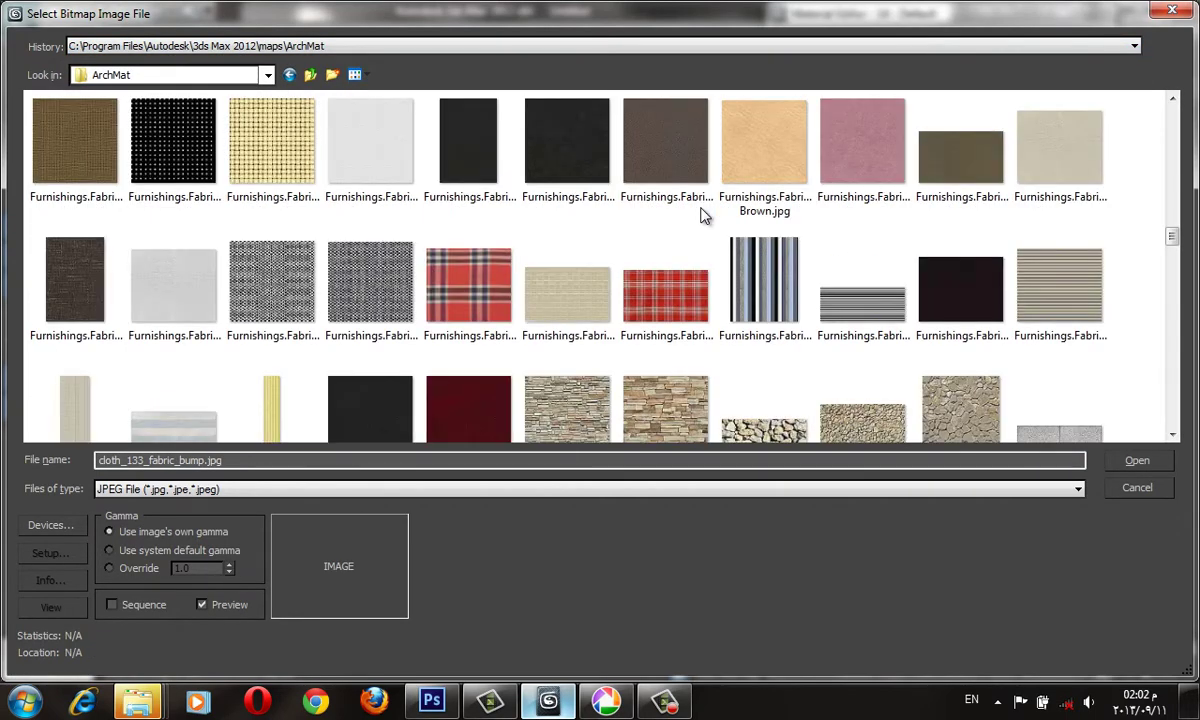
scroll(700, 213, "down", 5)
scroll(702, 215, "down", 5)
scroll(702, 215, "down", 5)
scroll(702, 215, "down", 5)
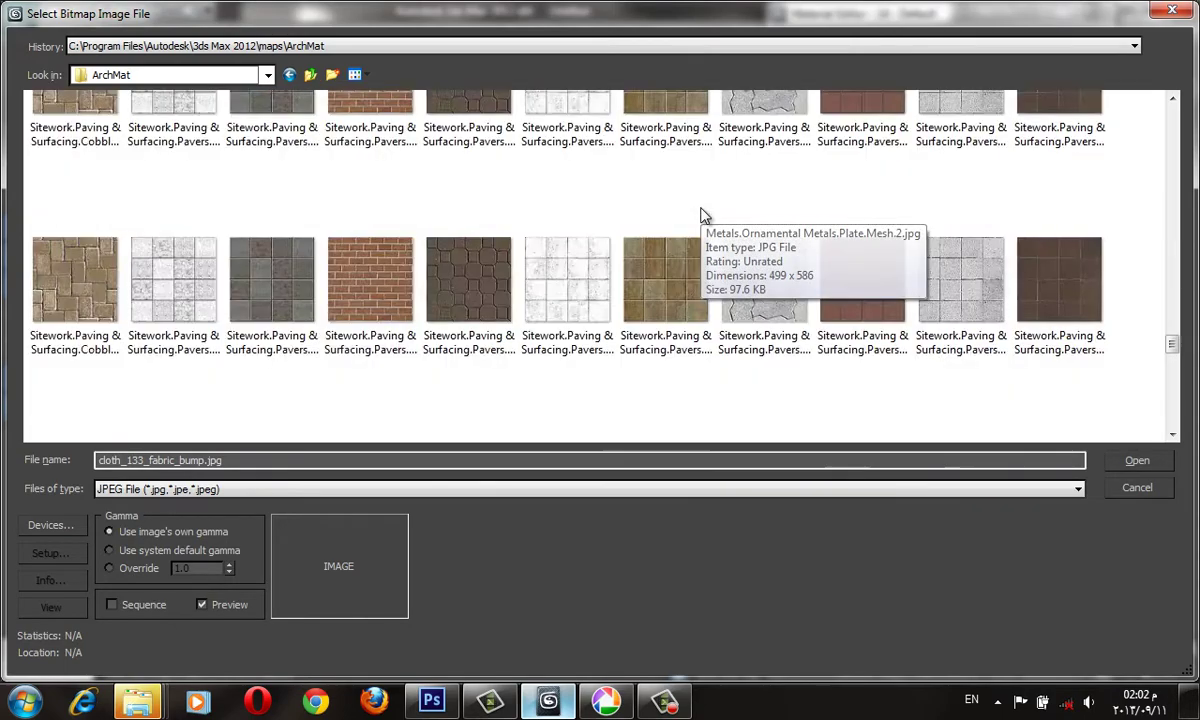
scroll(702, 215, "down", 3)
scroll(702, 215, "down", 5)
scroll(702, 215, "down", 5)
scroll(702, 215, "down", 5)
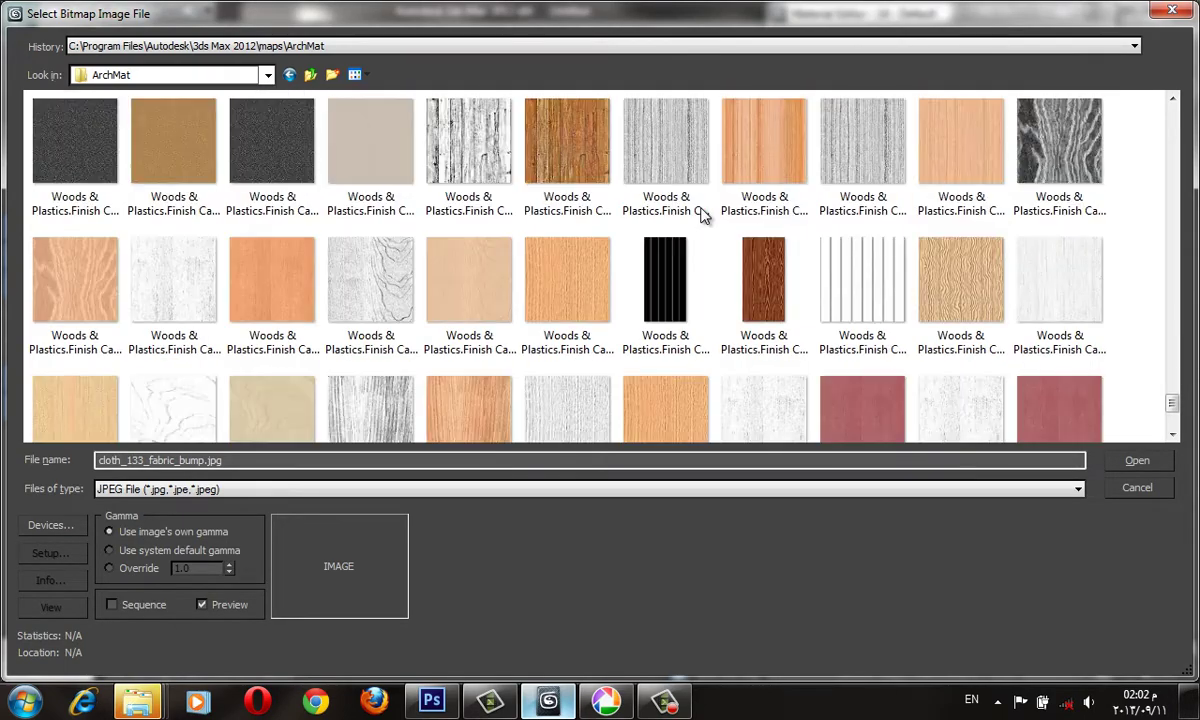
scroll(702, 215, "down", 3)
scroll(702, 215, "up", 5)
scroll(702, 215, "up", 5)
scroll(702, 215, "up", 5)
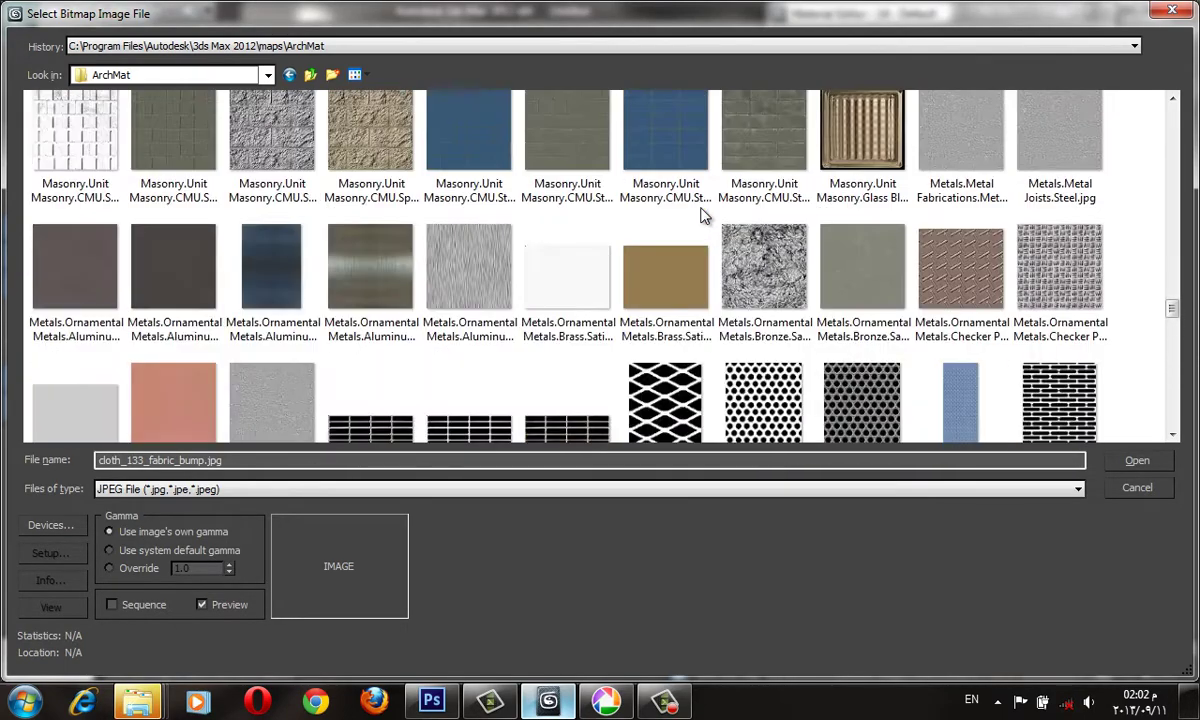
scroll(702, 215, "down", 2)
left_click(765, 395)
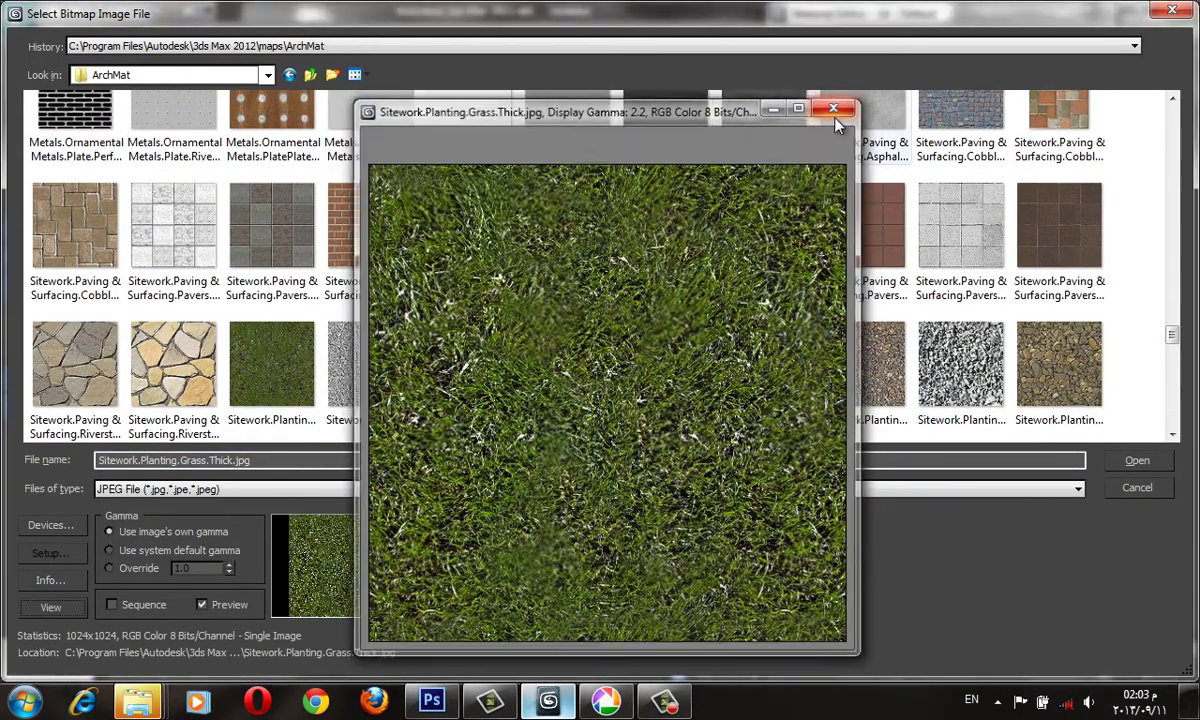
left_click(836, 105)
double_click(765, 375)
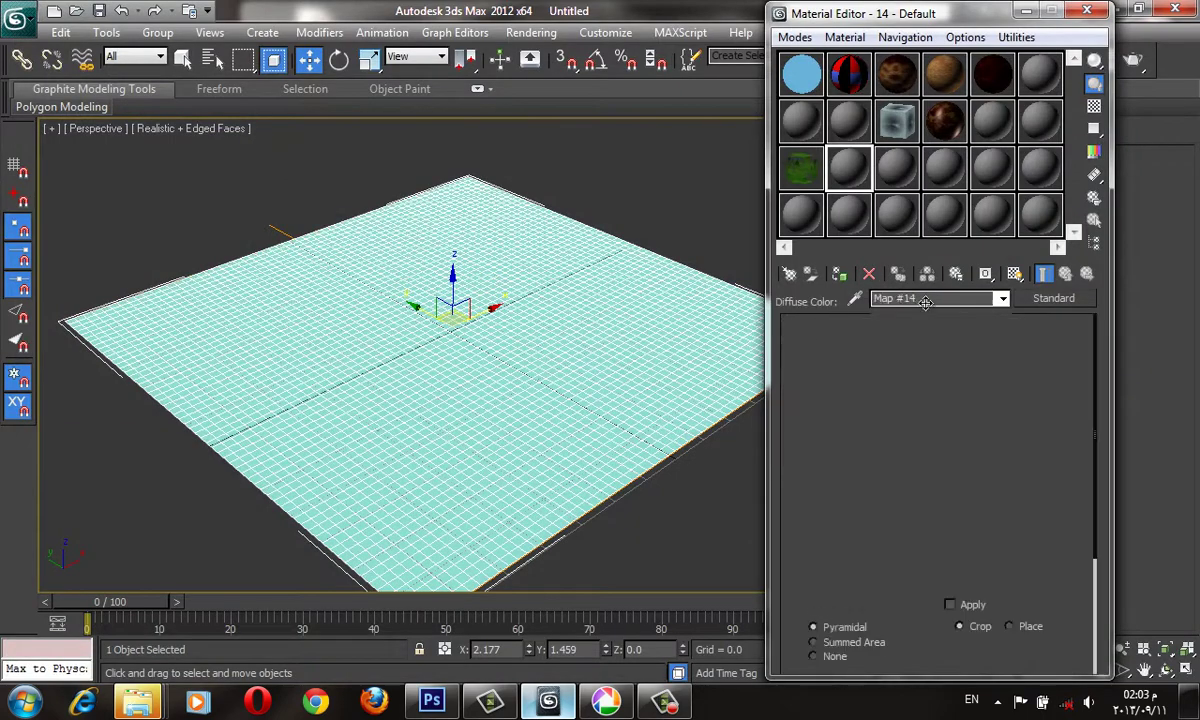
- Copy the grass map onto the Bump channel as an instance
double_click(853, 178)
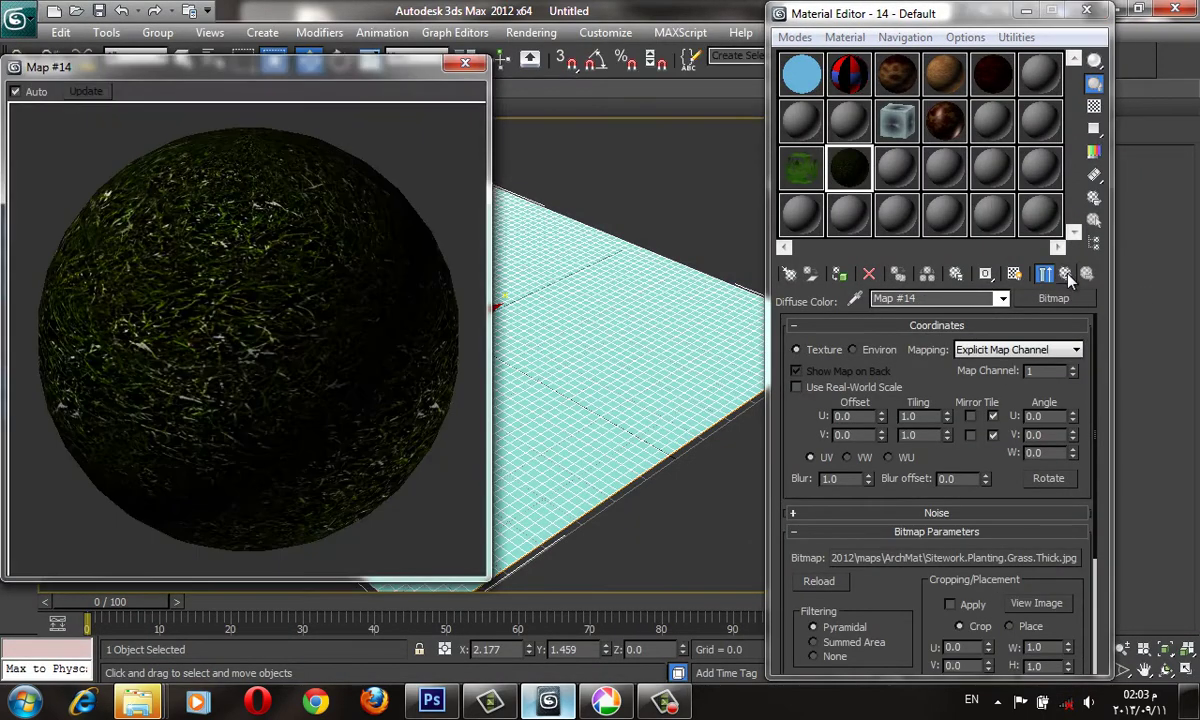
left_click(1065, 273)
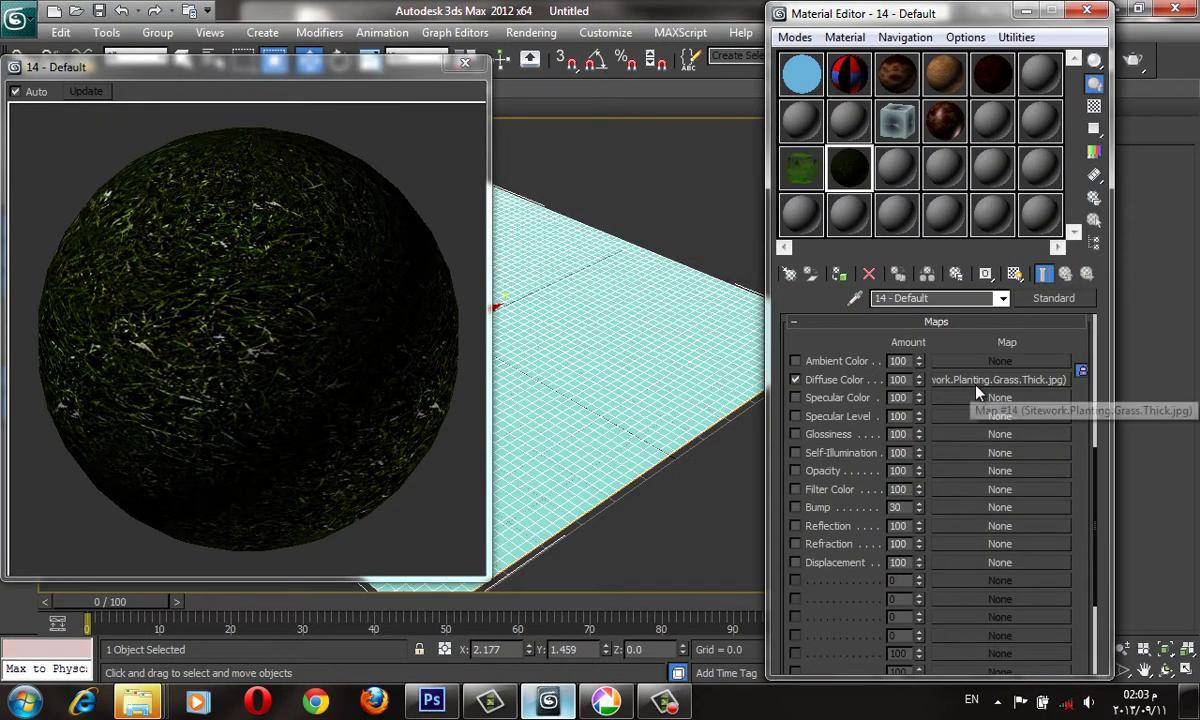
left_click_drag(972, 388, 966, 512)
left_click(899, 402)
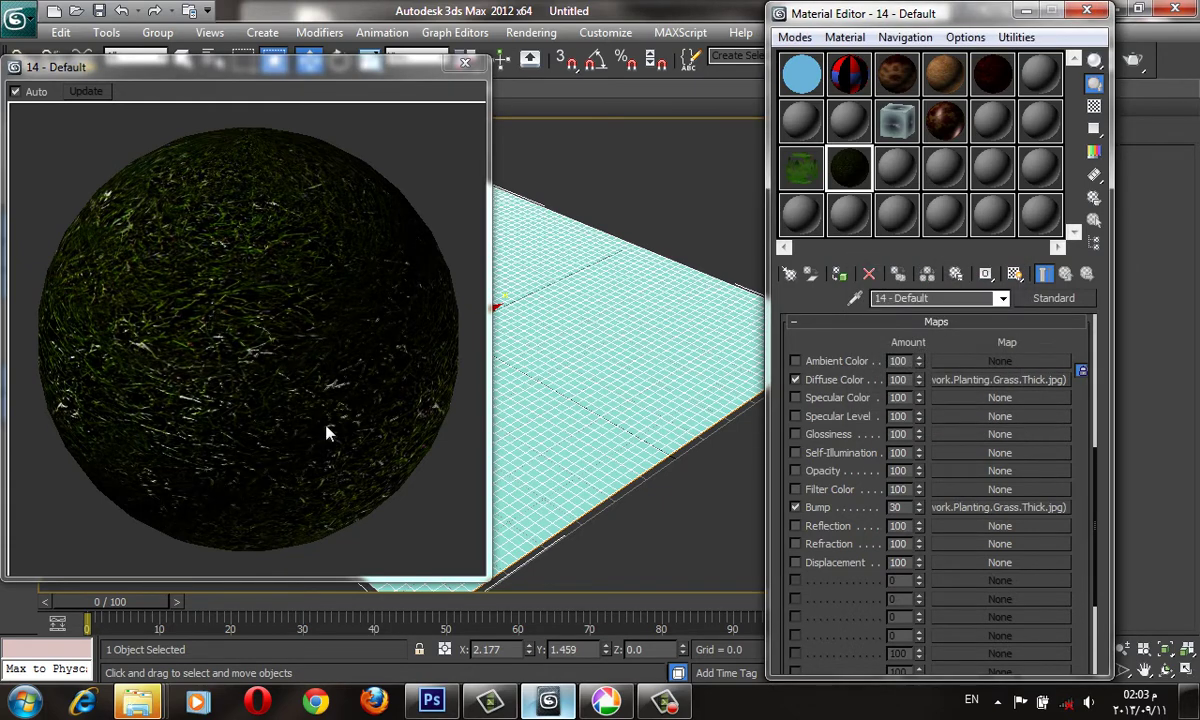
- Set Specular Level 19, Glossiness 25 and a pale green specular colour
scroll(940, 500, "up", 5)
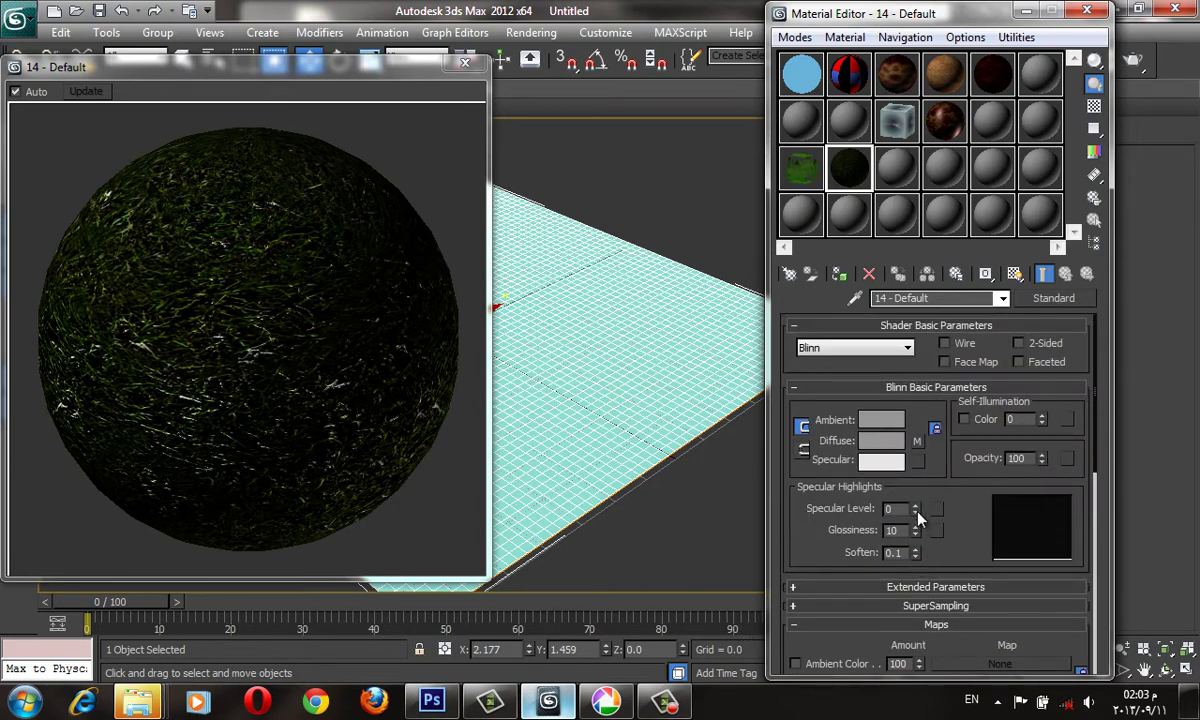
mouse_move(918, 511)
left_mouse_down()
mouse_move(918, 495)
mouse_move(918, 518)
left_mouse_up()
left_click(870, 460)
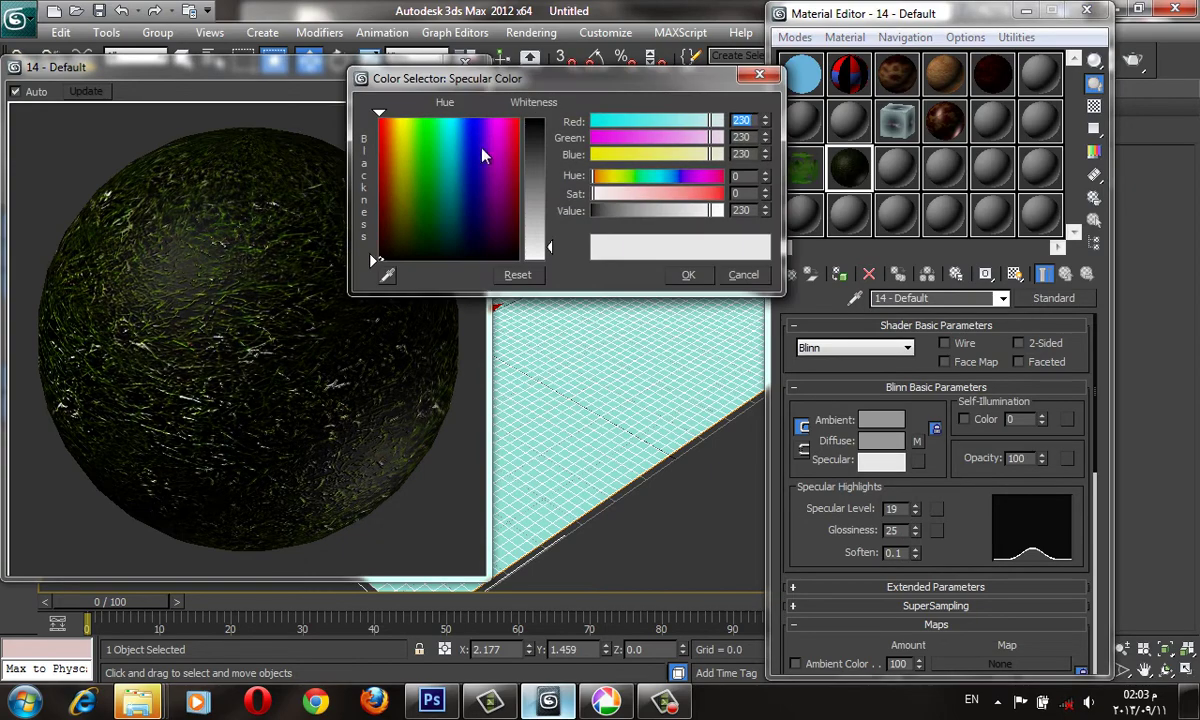
left_click_drag(483, 155, 427, 160)
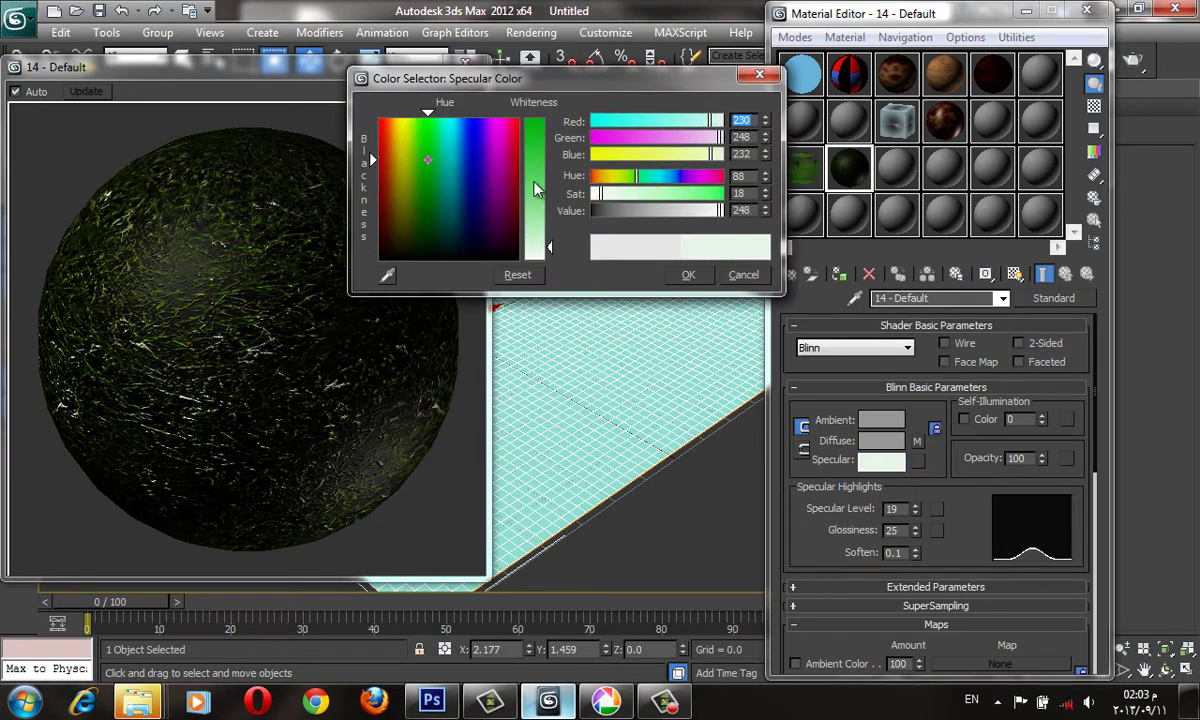
left_click_drag(535, 190, 535, 204)
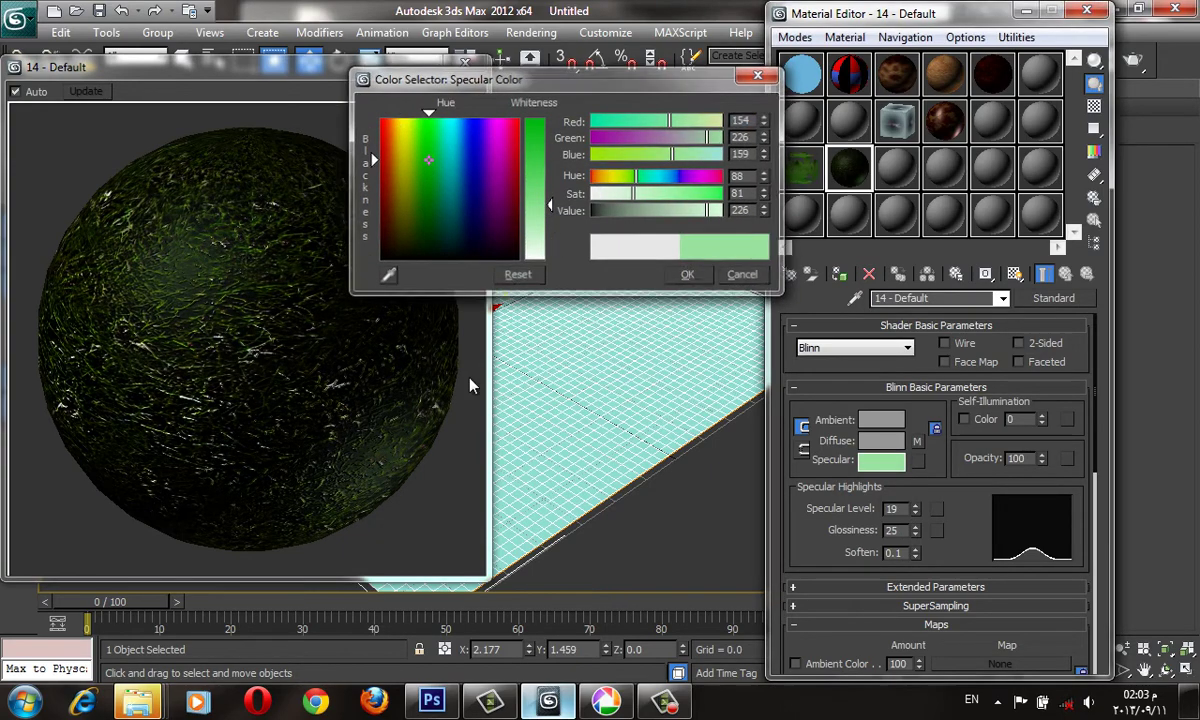
left_click(687, 274)
left_click(471, 78)
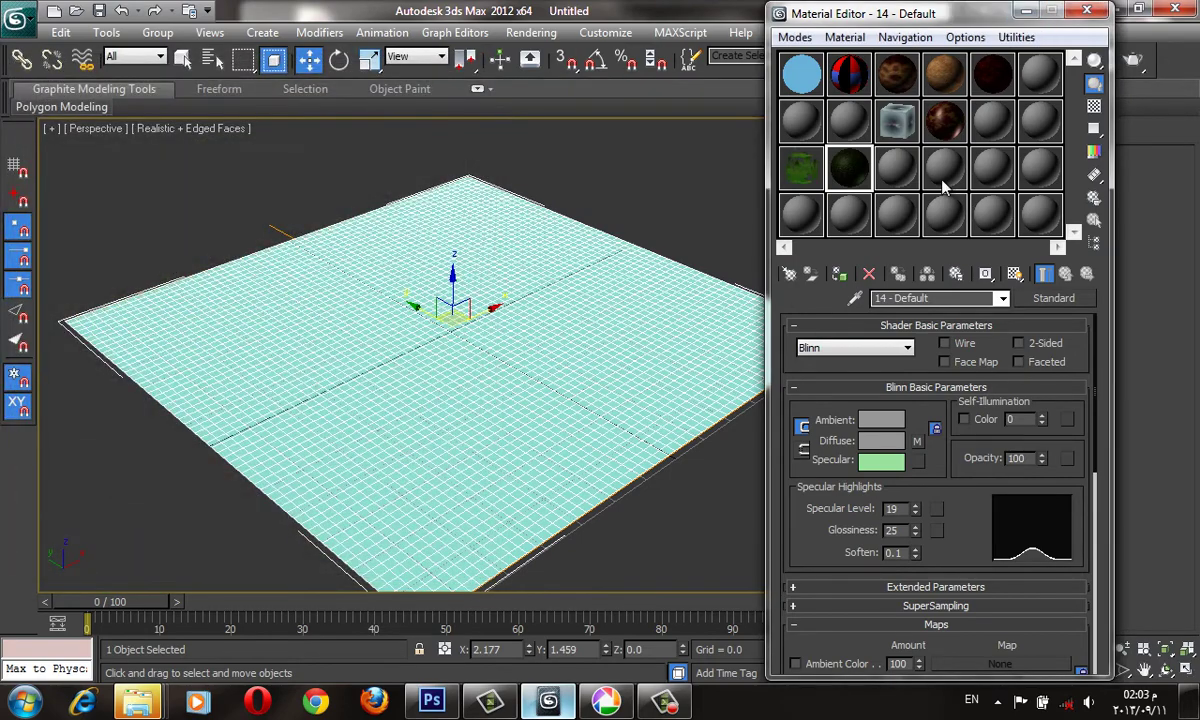
- Start material 15 in a new slot and assign a Bitmap to its Diffuse Color
left_click(893, 163)
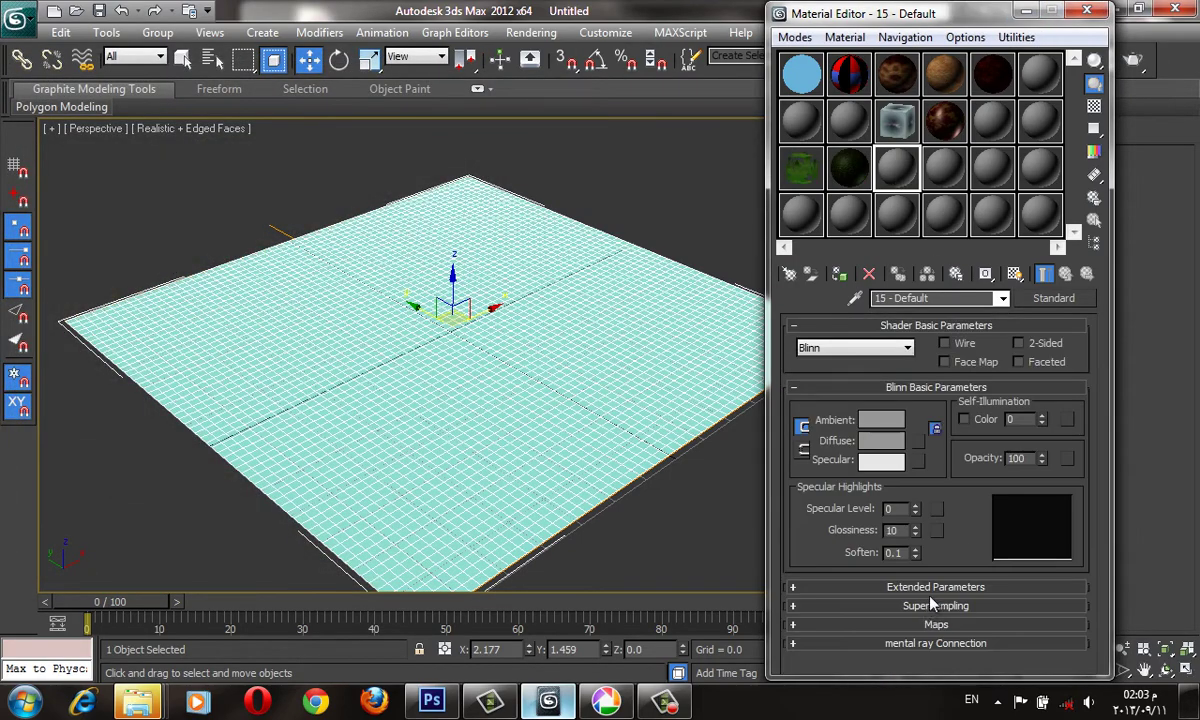
left_click(882, 620)
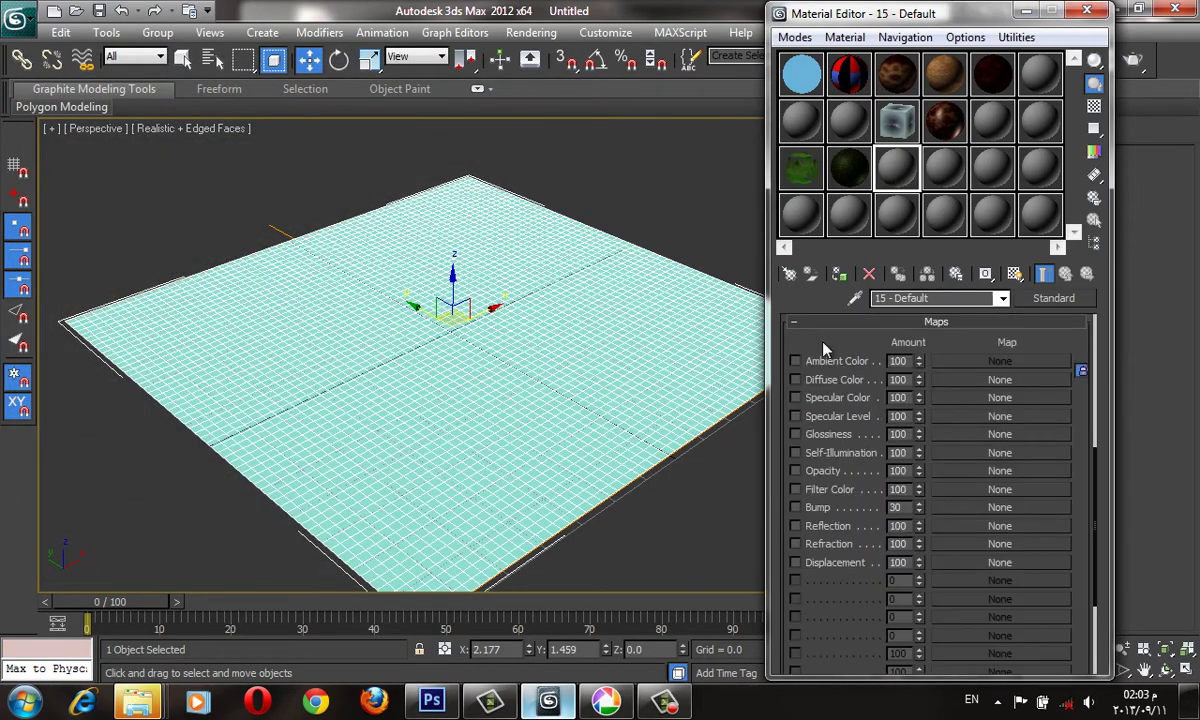
left_click(1000, 380)
double_click(484, 138)
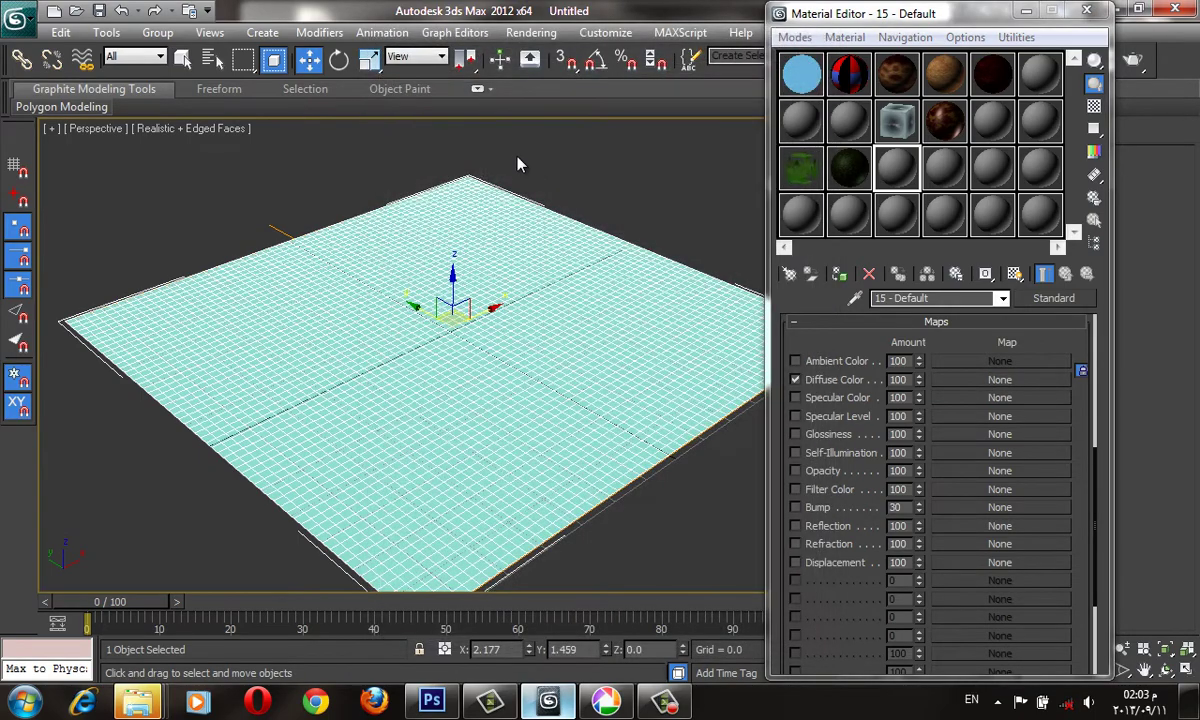
- Preview the loose and weathered fieldstone images in ArchMat
scroll(592, 257, "down", 5)
scroll(592, 257, "down", 5)
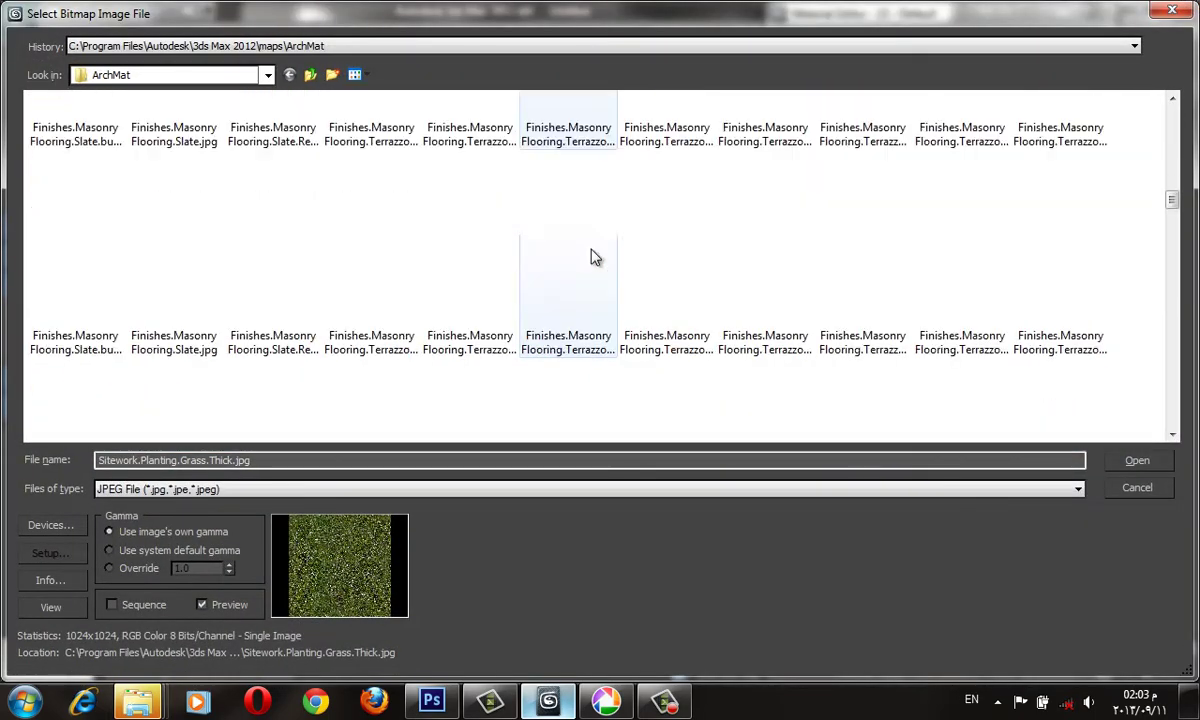
scroll(592, 257, "down", 5)
scroll(592, 257, "down", 5)
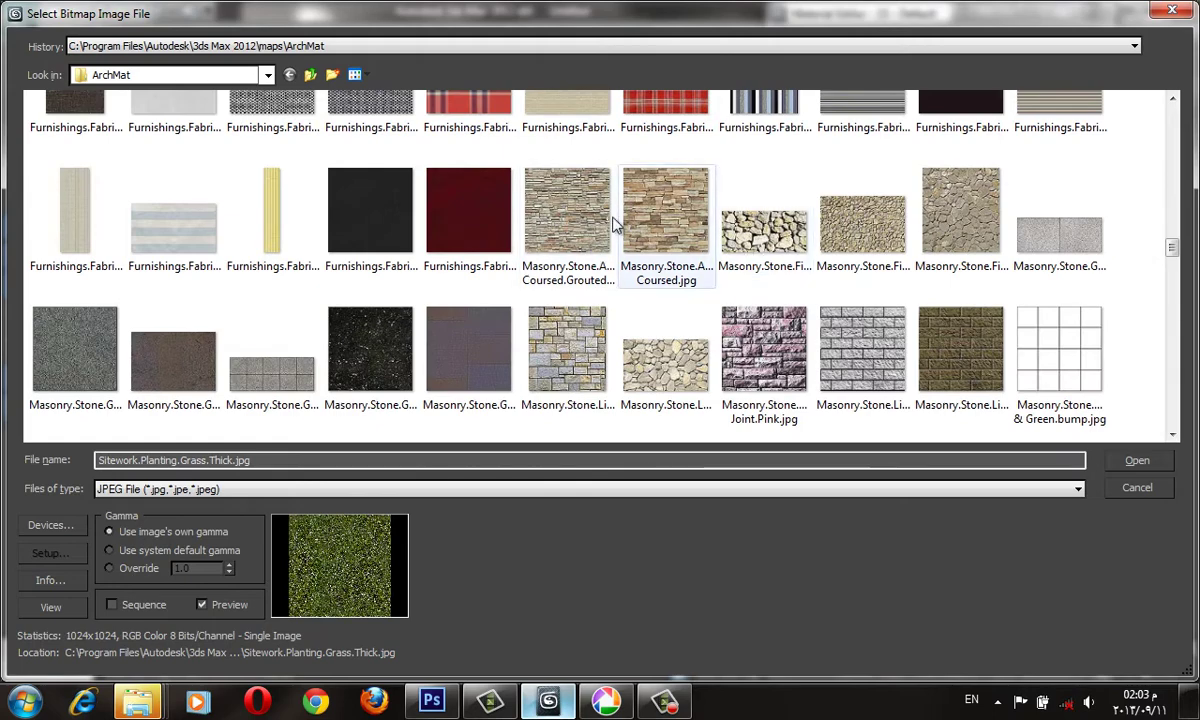
left_click(762, 232)
left_click(50, 607)
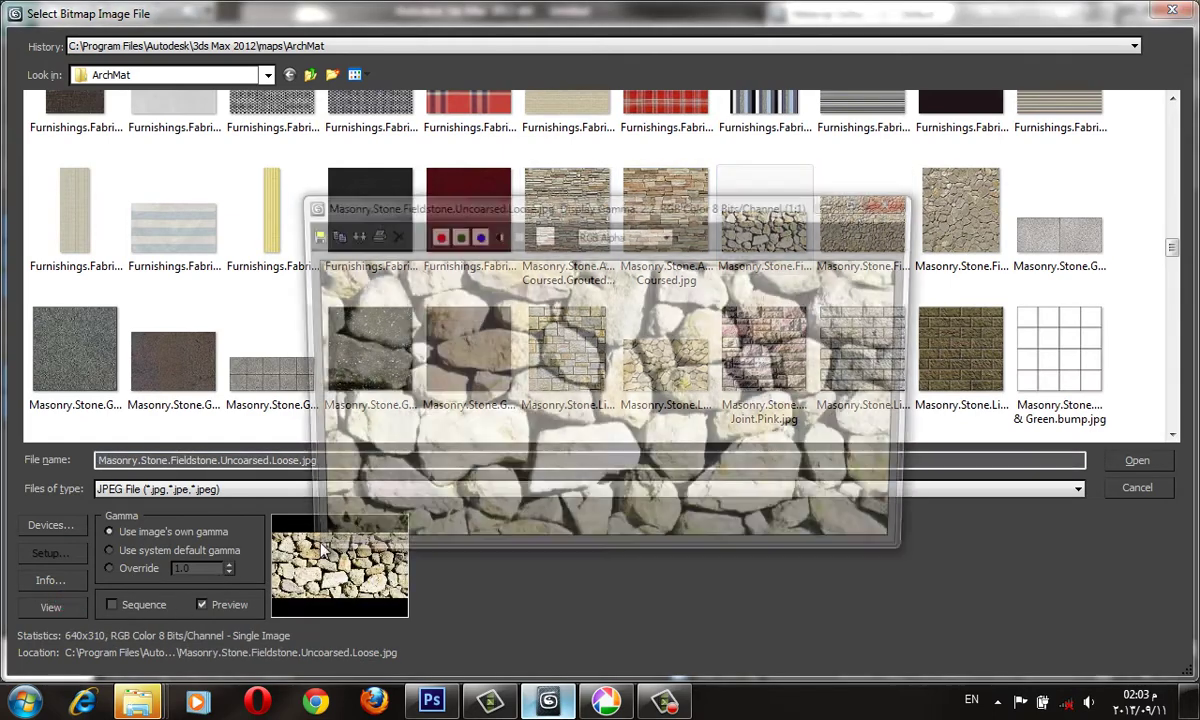
left_click(893, 204)
left_click(960, 212)
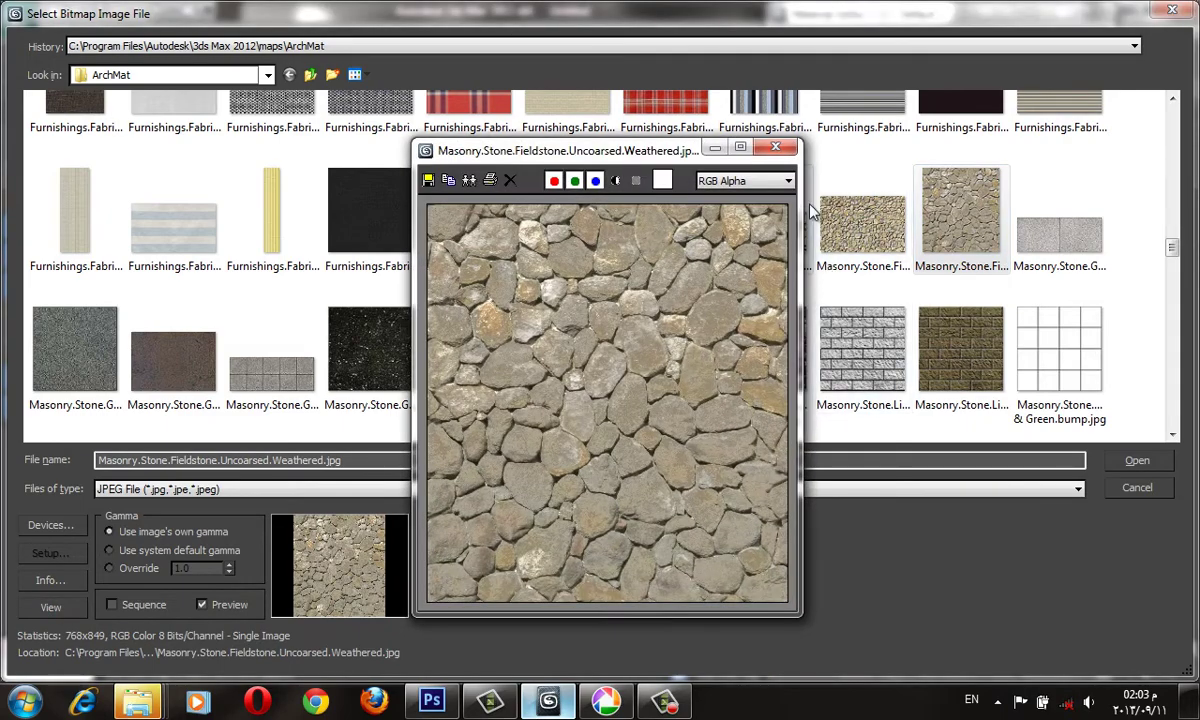
left_click(788, 152)
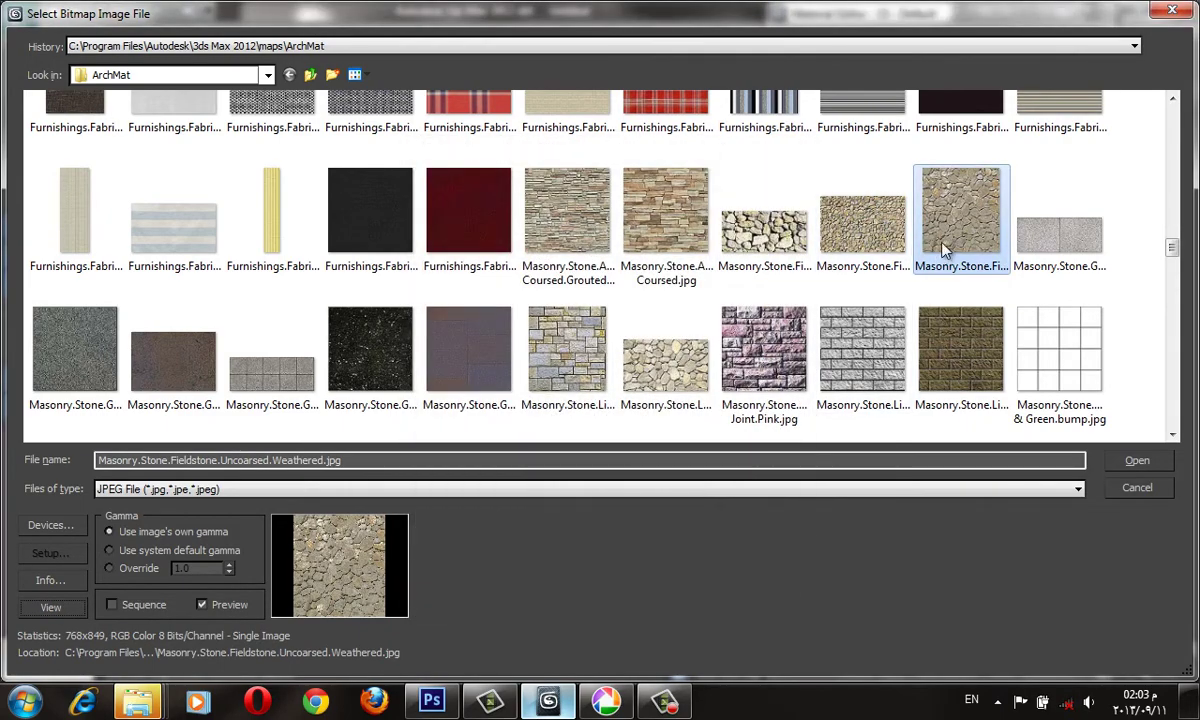
- Load Sitework.Planting.Gravel.Compact.jpg as the diffuse map
scroll(958, 240, "down", 1)
scroll(958, 230, "down", 5)
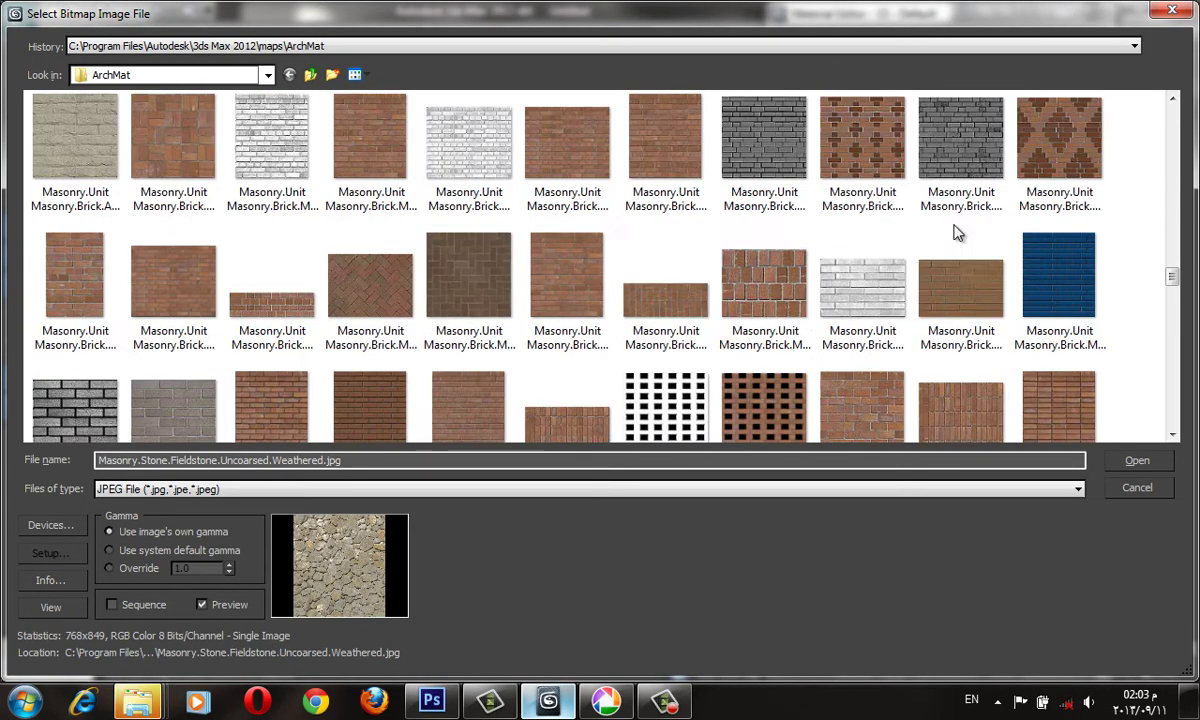
scroll(958, 228, "down", 5)
scroll(955, 232, "down", 5)
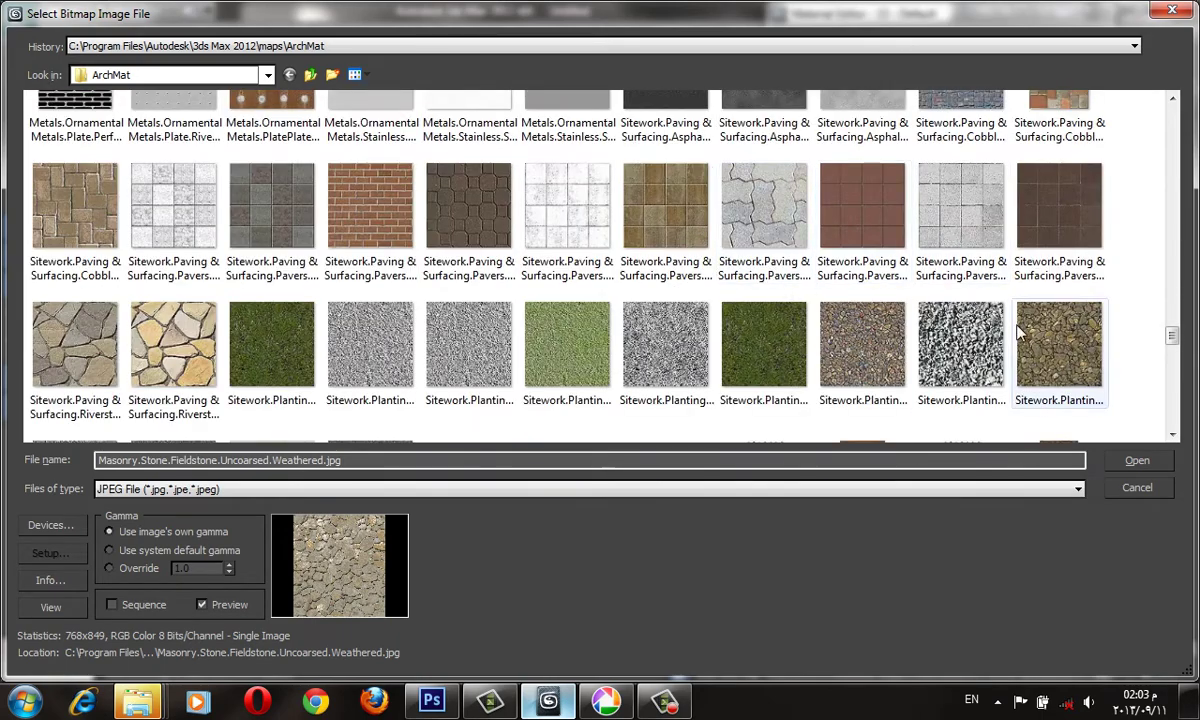
left_click(830, 390)
left_click(48, 607)
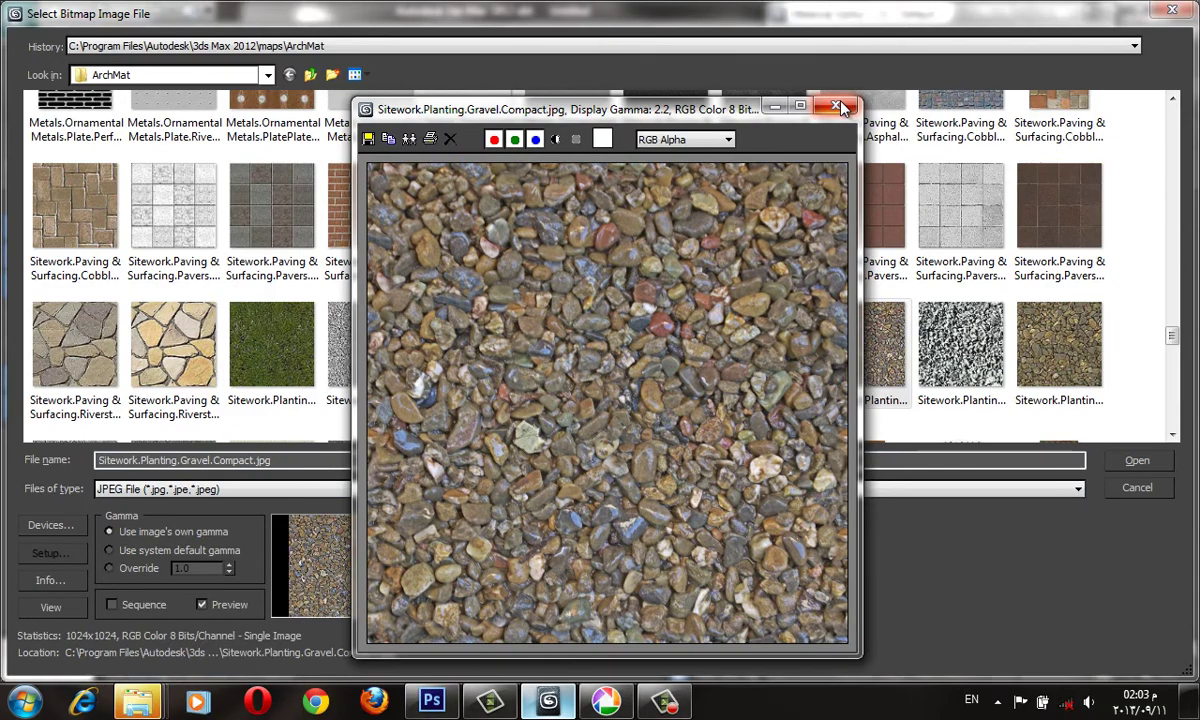
left_click(843, 105)
double_click(843, 367)
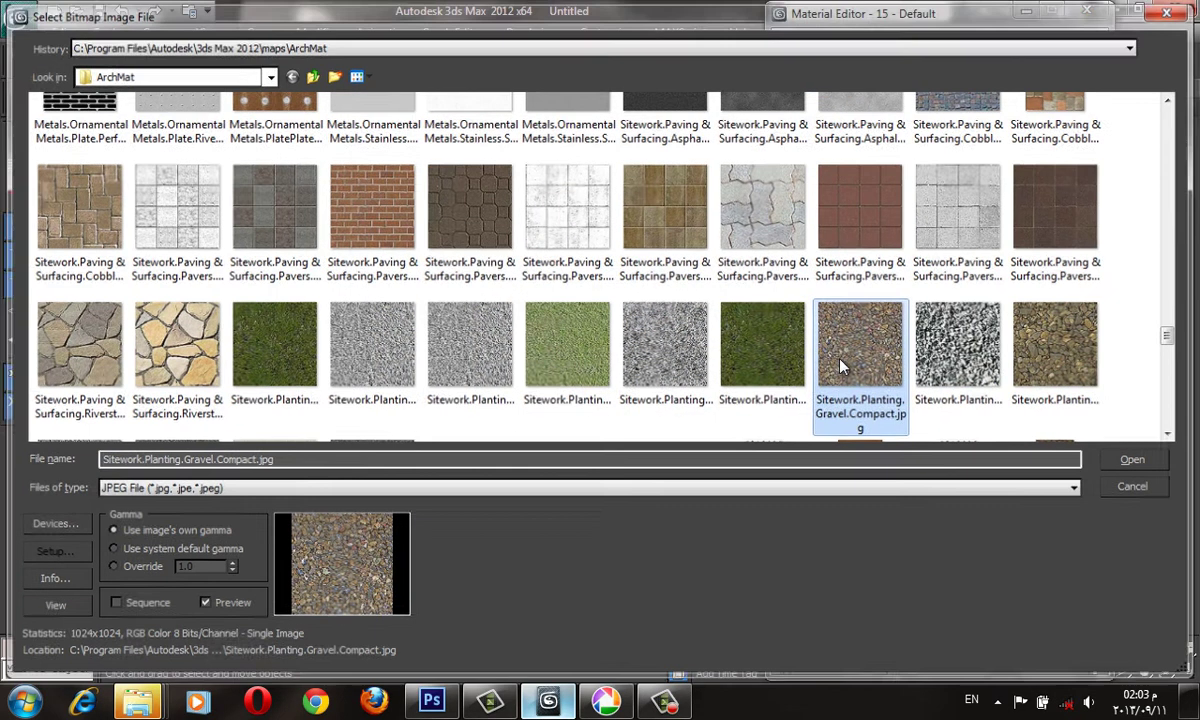
- Instance the gravel diffuse map onto the Bump channel
double_click(897, 176)
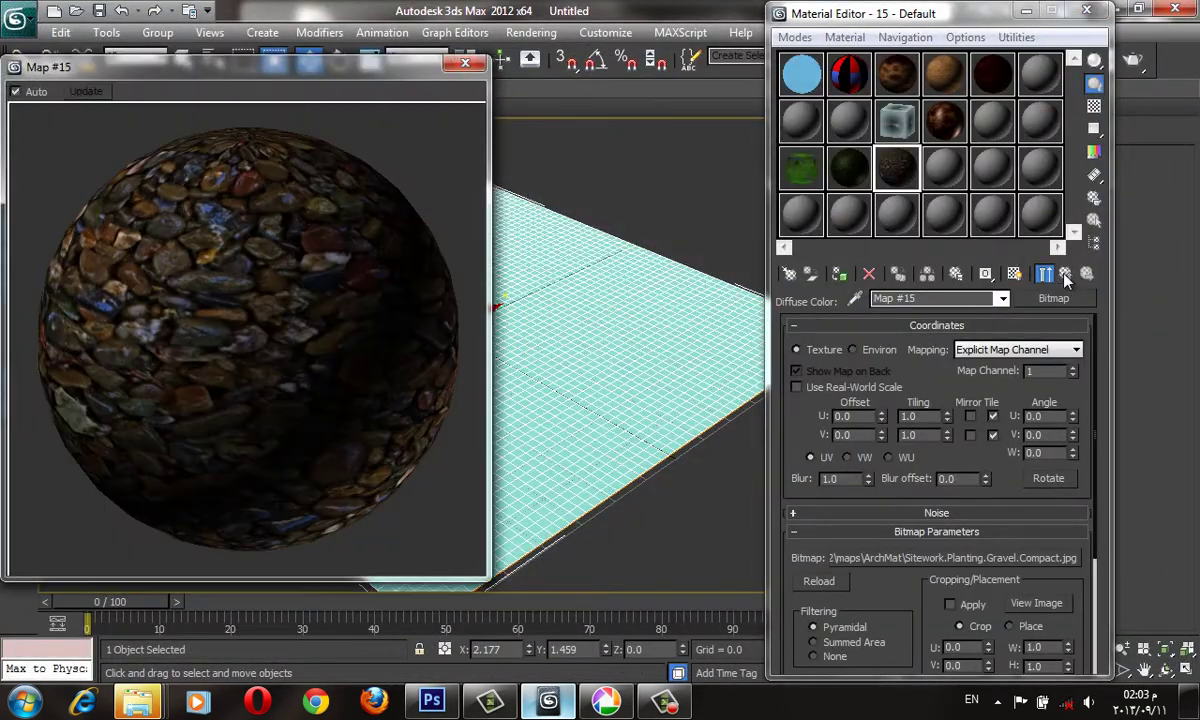
left_click(1014, 273)
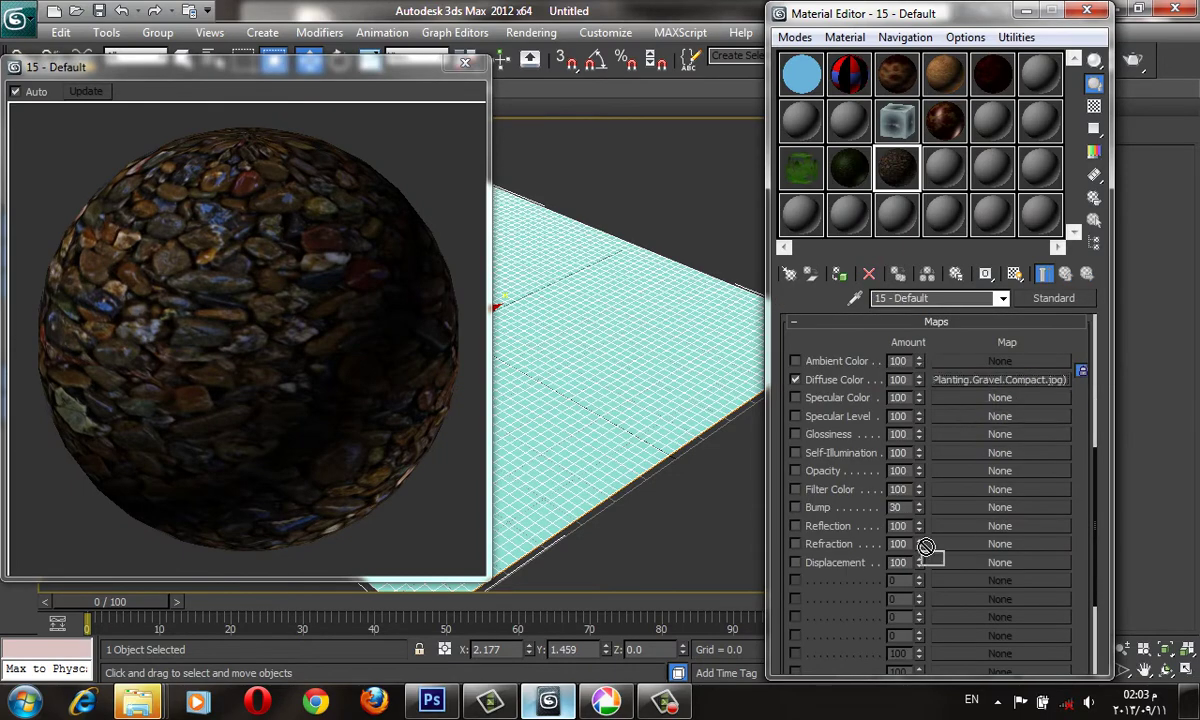
left_click_drag(967, 390, 945, 525)
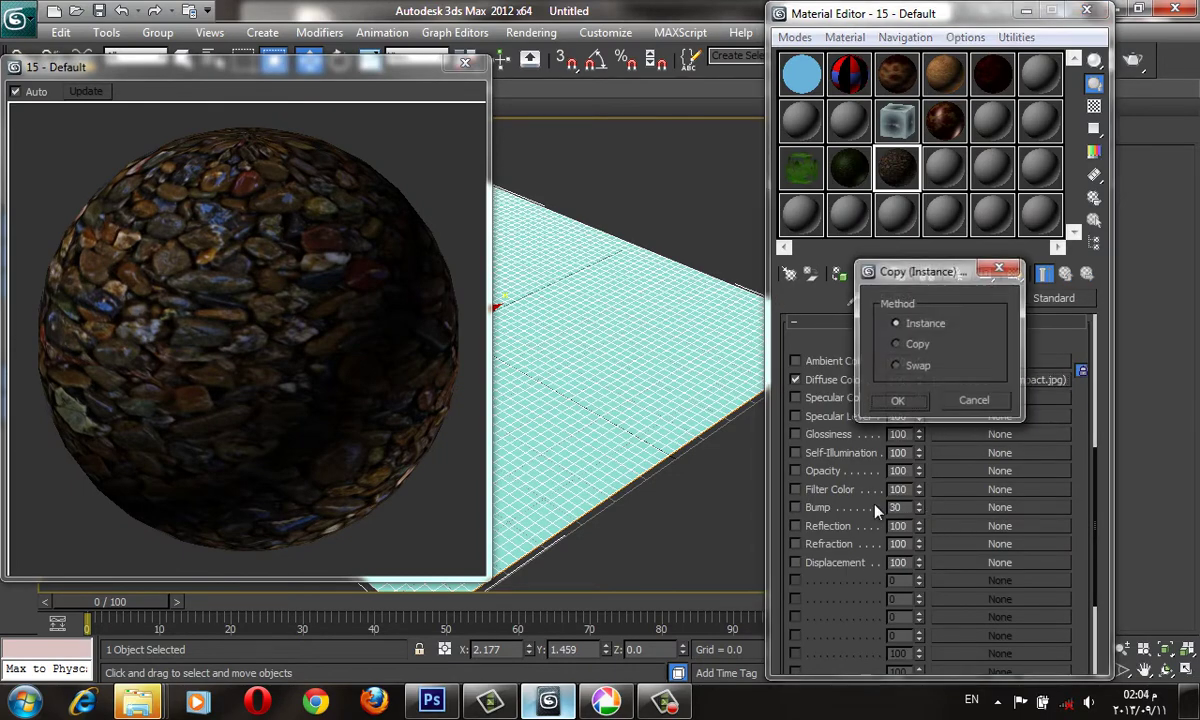
left_click(899, 402)
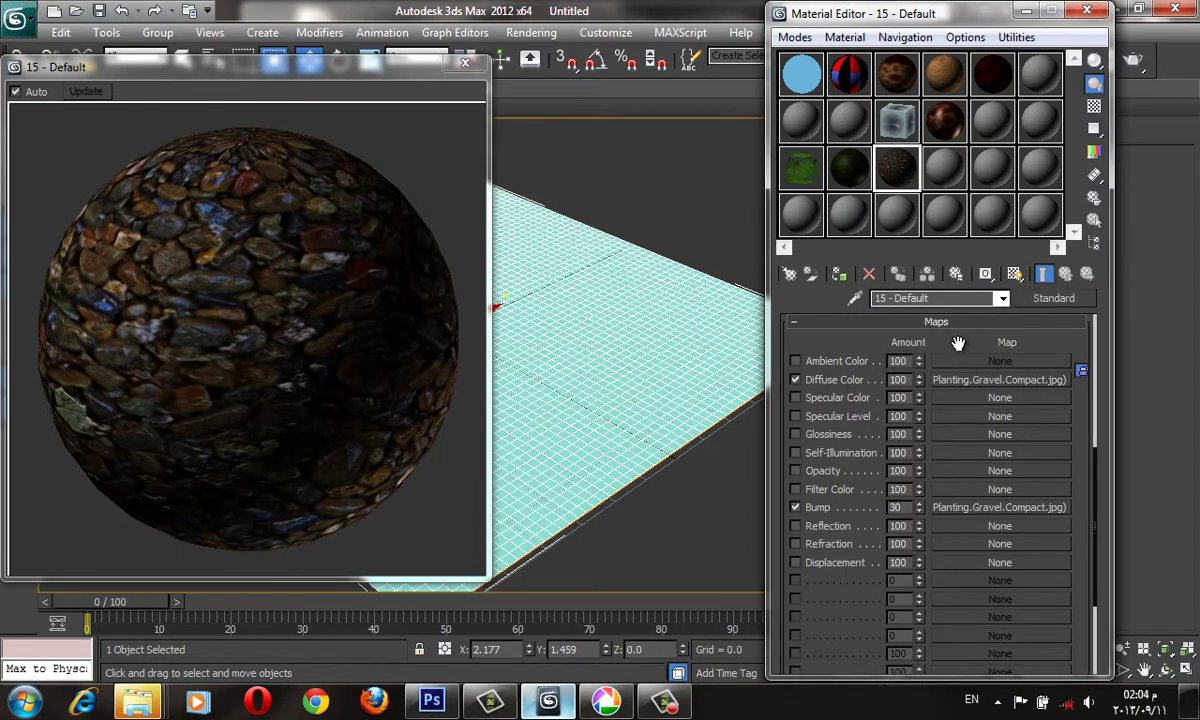
- Switch material 15 to the Metal shader with Specular Level 48 and show viewport edges
scroll(958, 343, "up", 5)
left_click(855, 347)
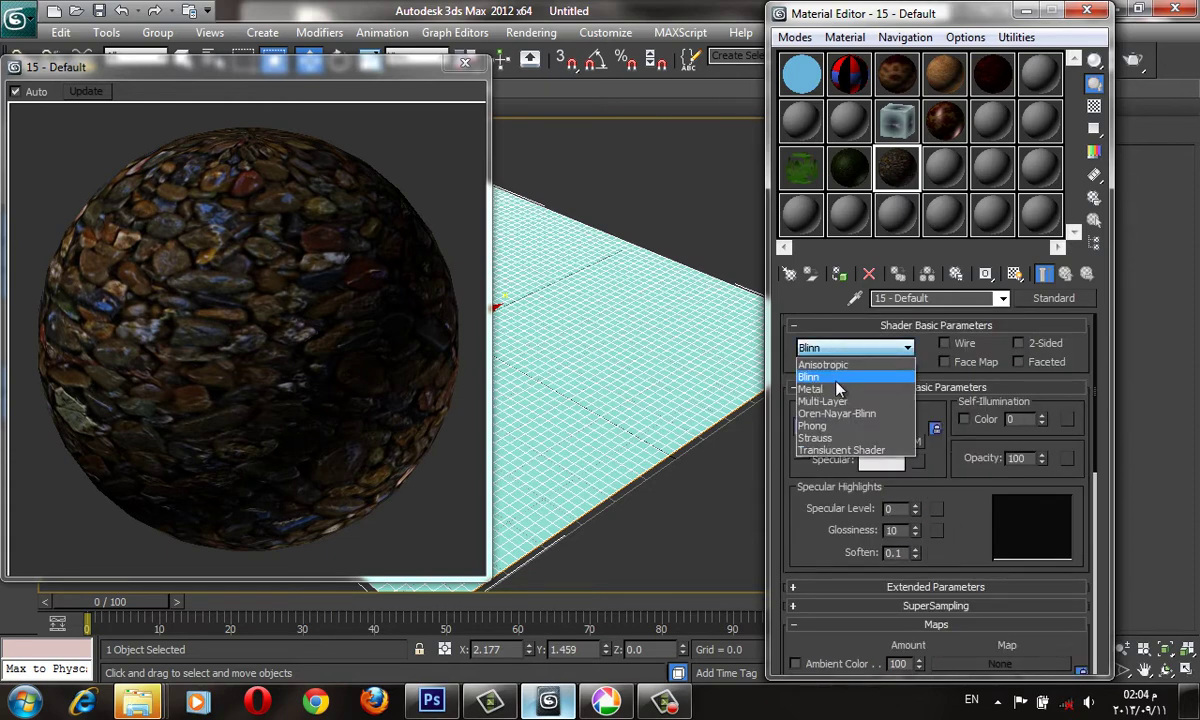
left_click(838, 388)
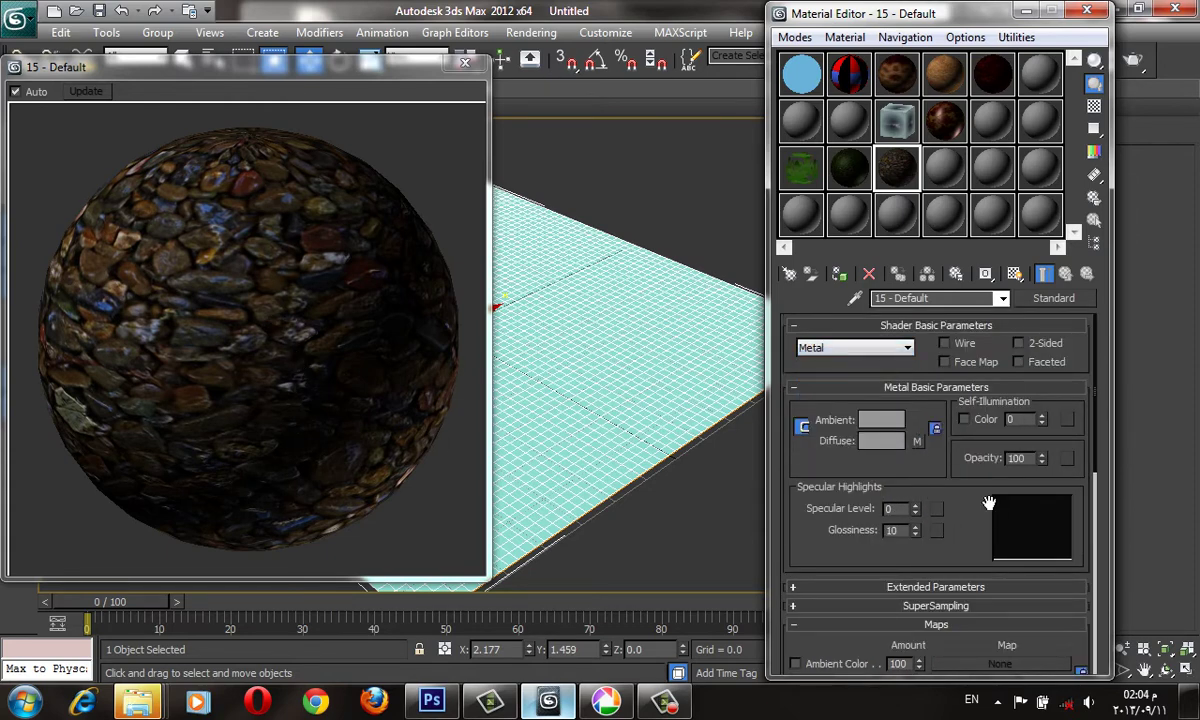
left_click_drag(913, 510, 853, 464)
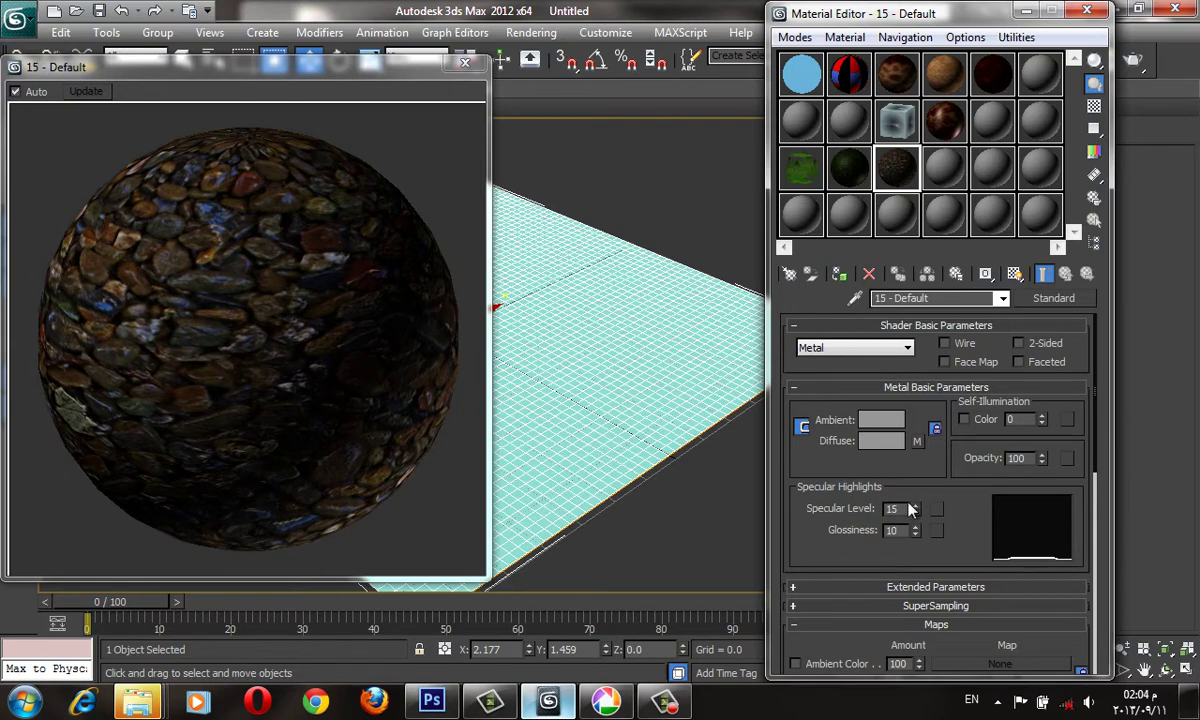
left_click_drag(915, 494, 913, 461)
left_click(873, 347)
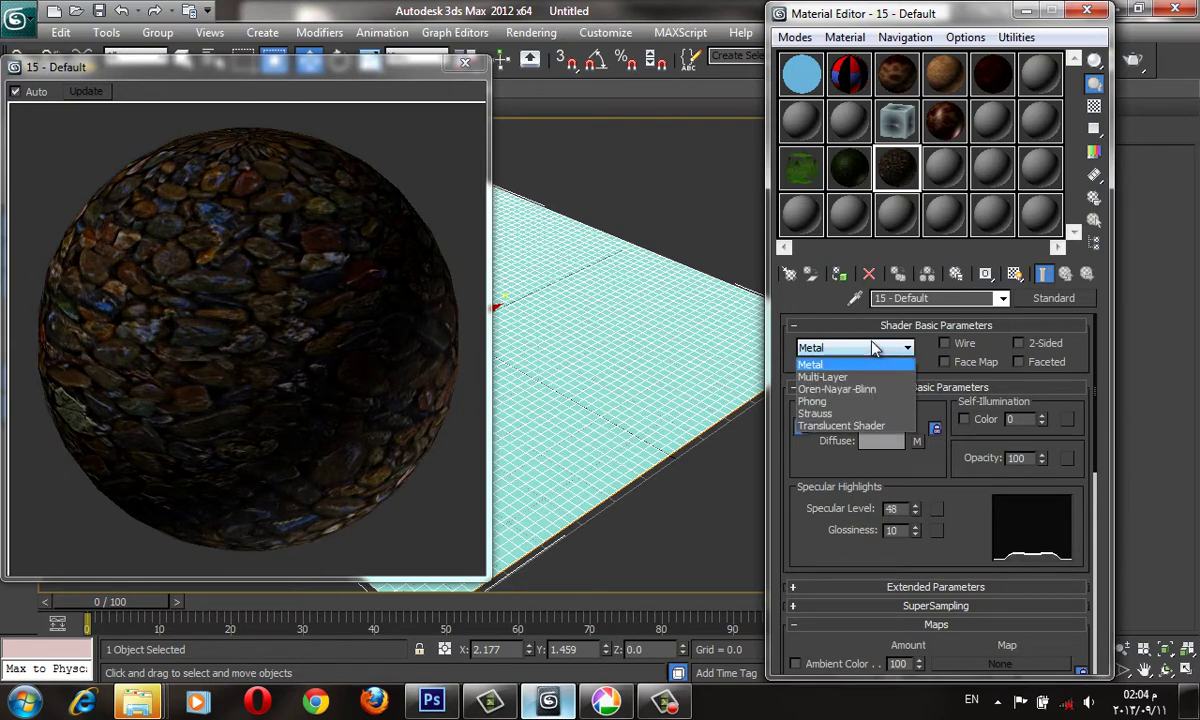
left_click(810, 377)
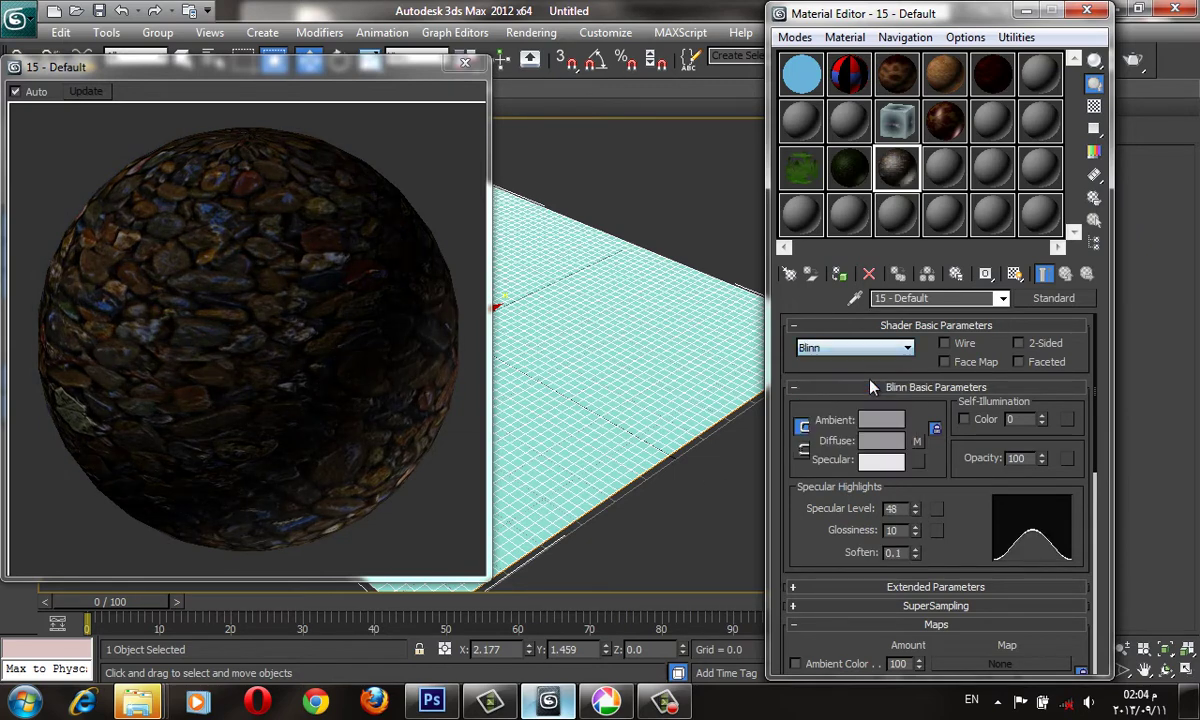
left_click(850, 347)
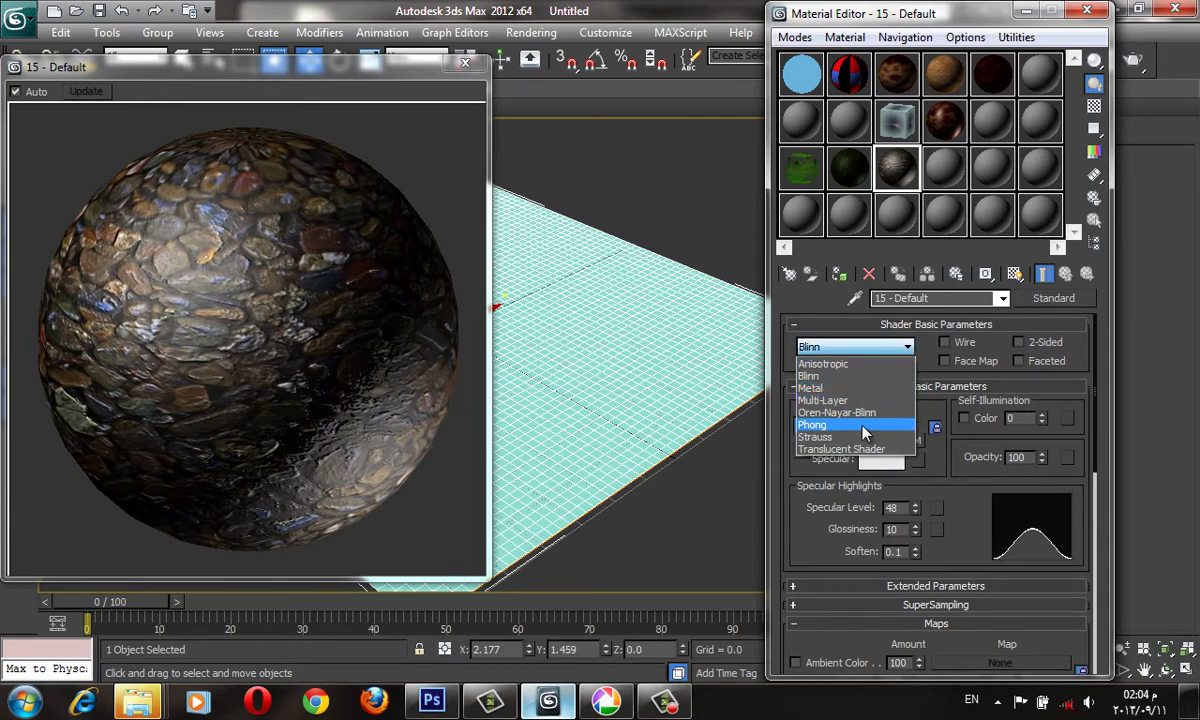
left_click(810, 388)
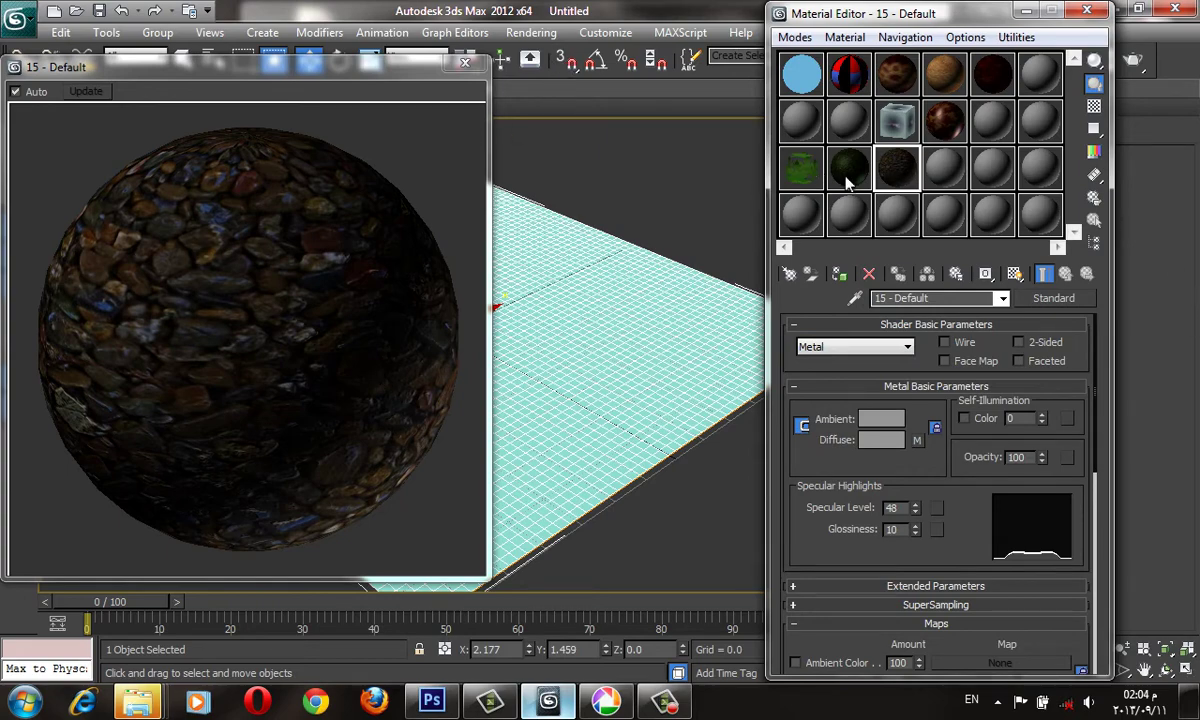
left_click(464, 62)
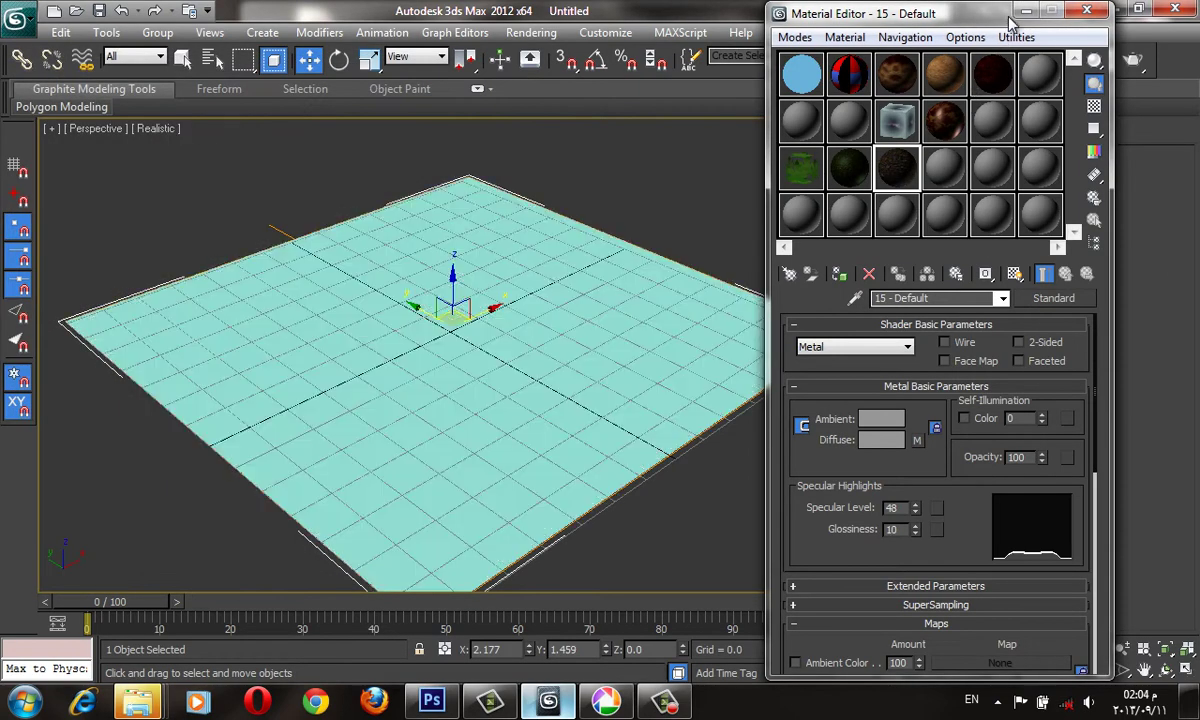
key("F4")
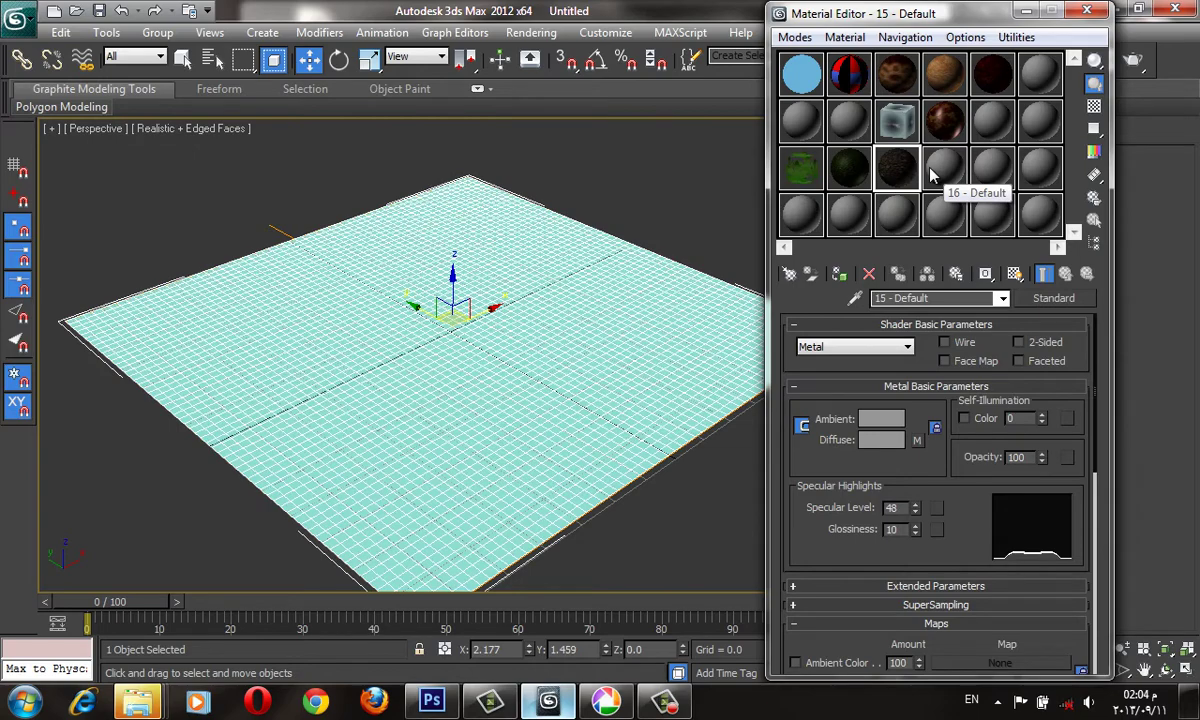
left_click(940, 170)
- Convert material 16 into a Blend material, discarding the old one
left_click(1062, 299)
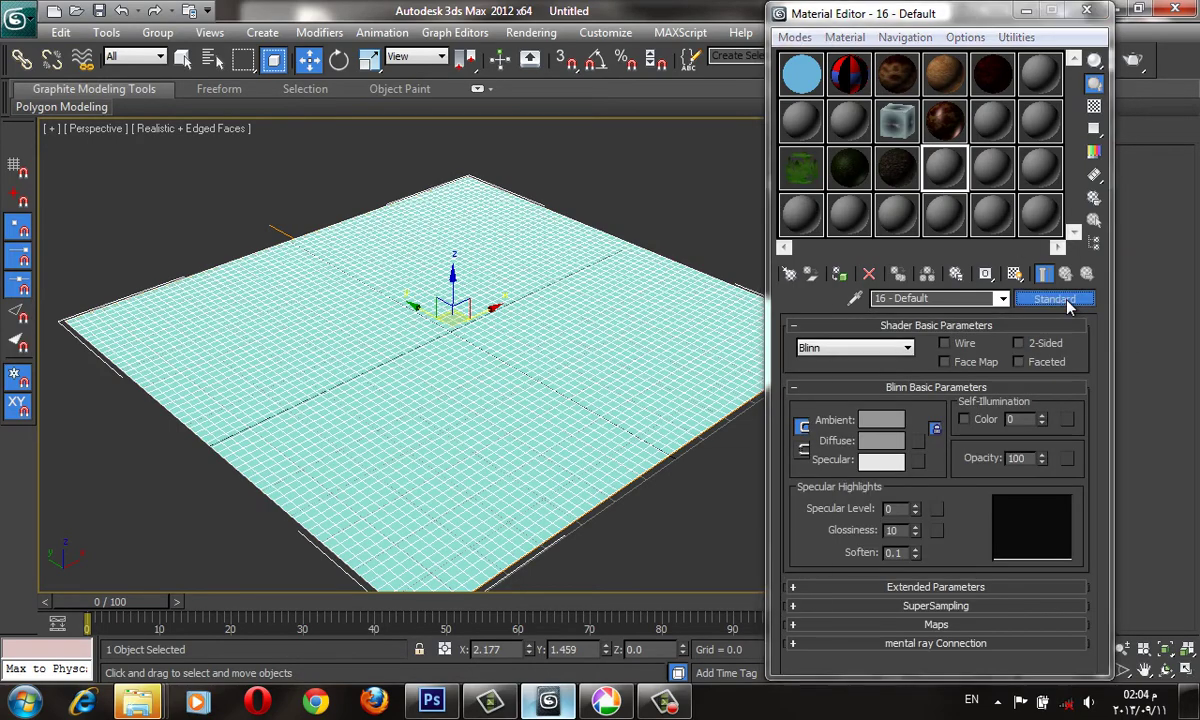
double_click(491, 178)
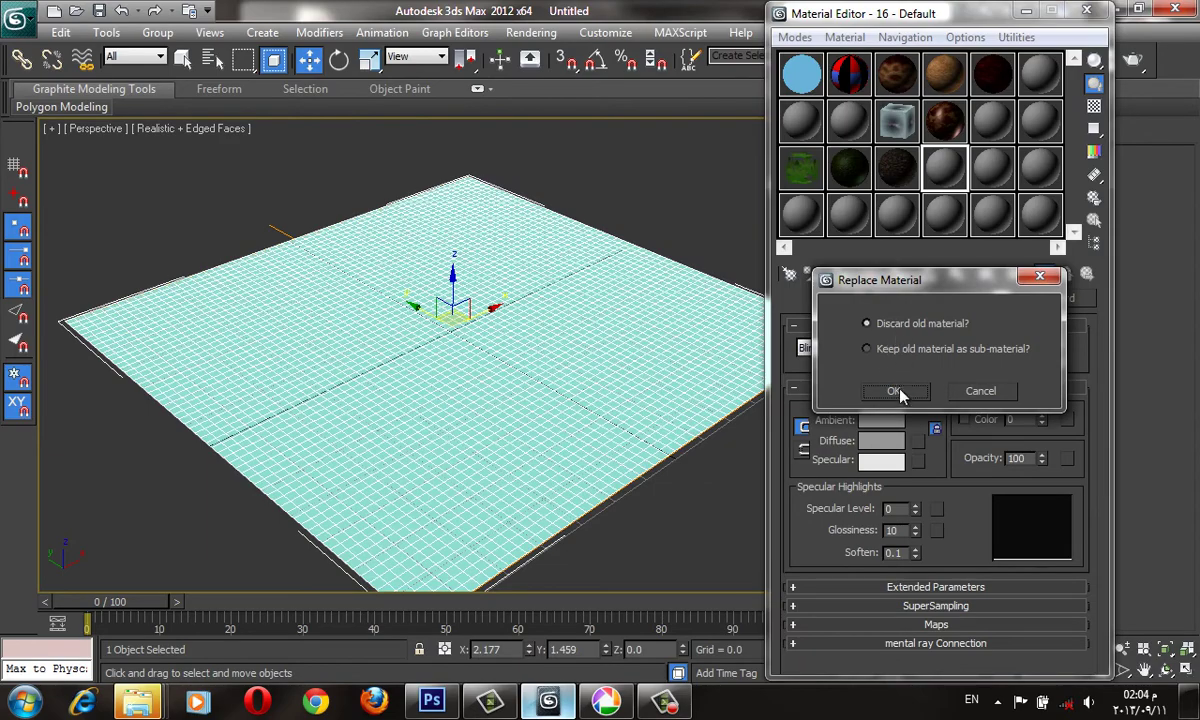
left_click(896, 391)
- Load Untitled-1.jpg from the masks folder as the Blend's mask bitmap
left_click(879, 388)
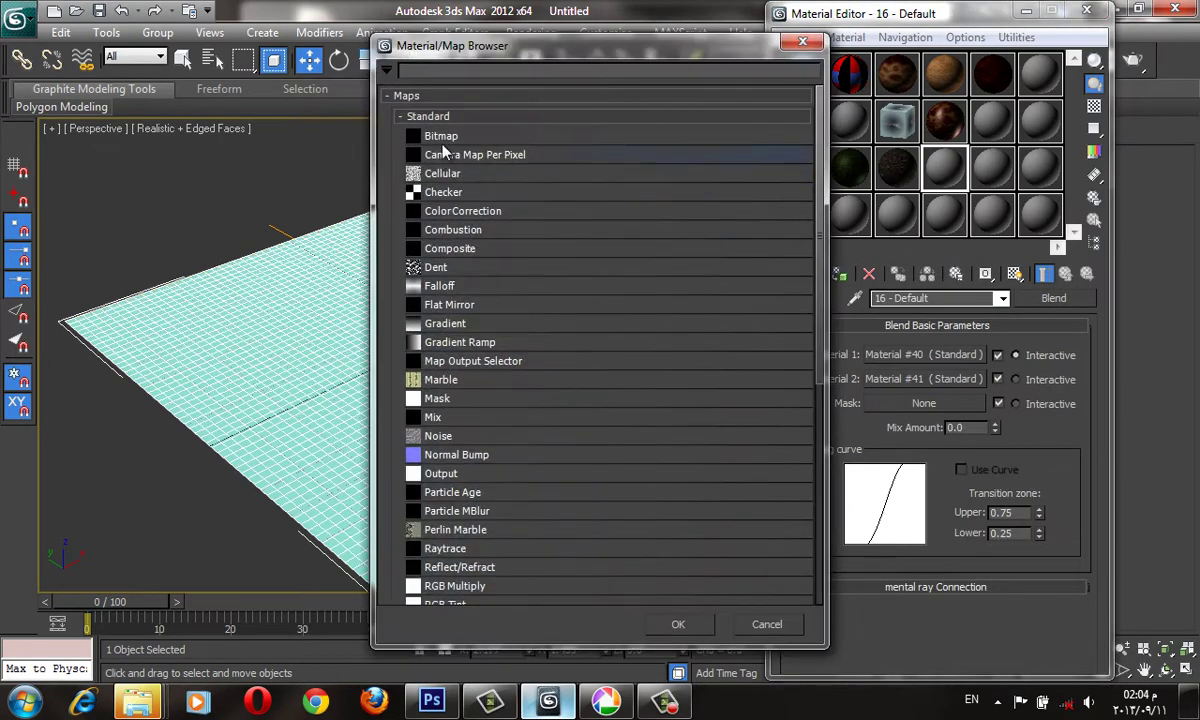
double_click(441, 137)
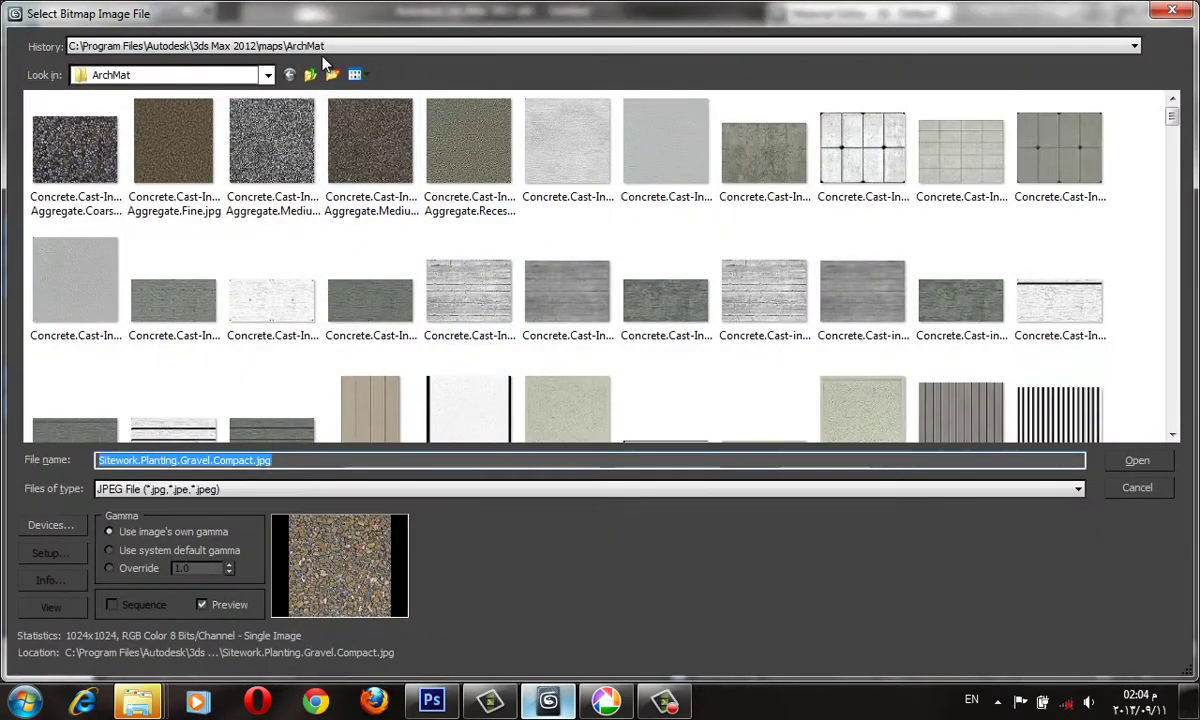
left_click(304, 46)
left_click(313, 67)
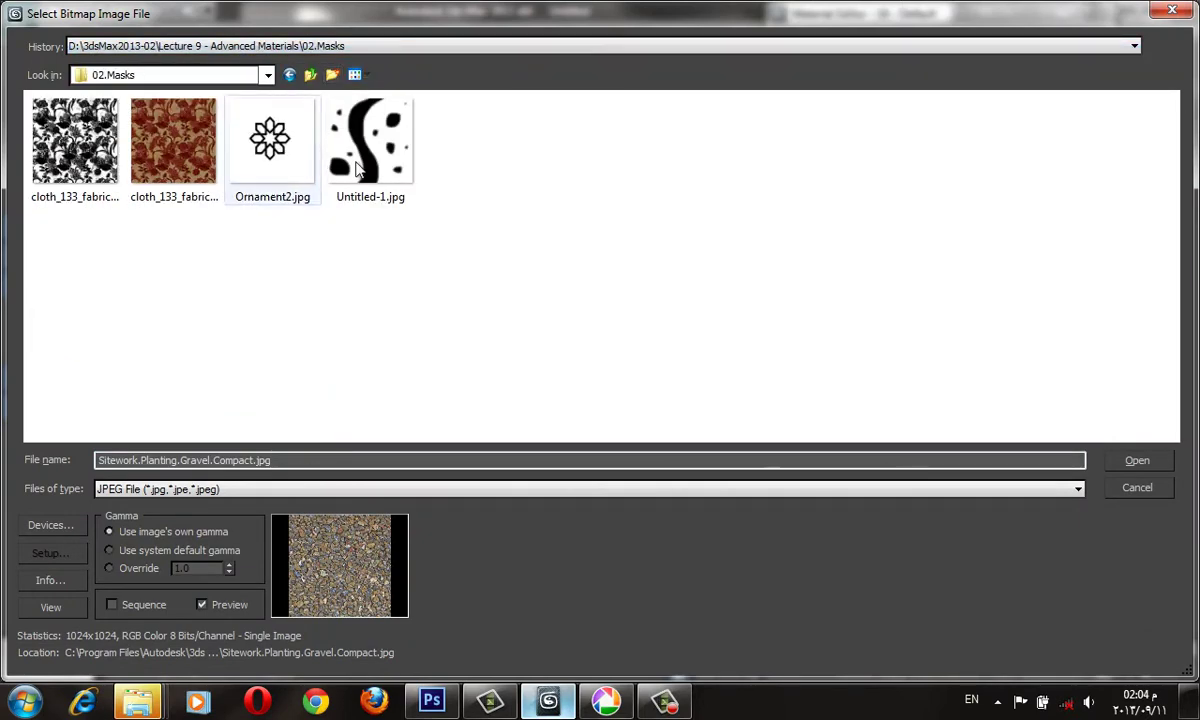
left_click(360, 150)
left_click(52, 607)
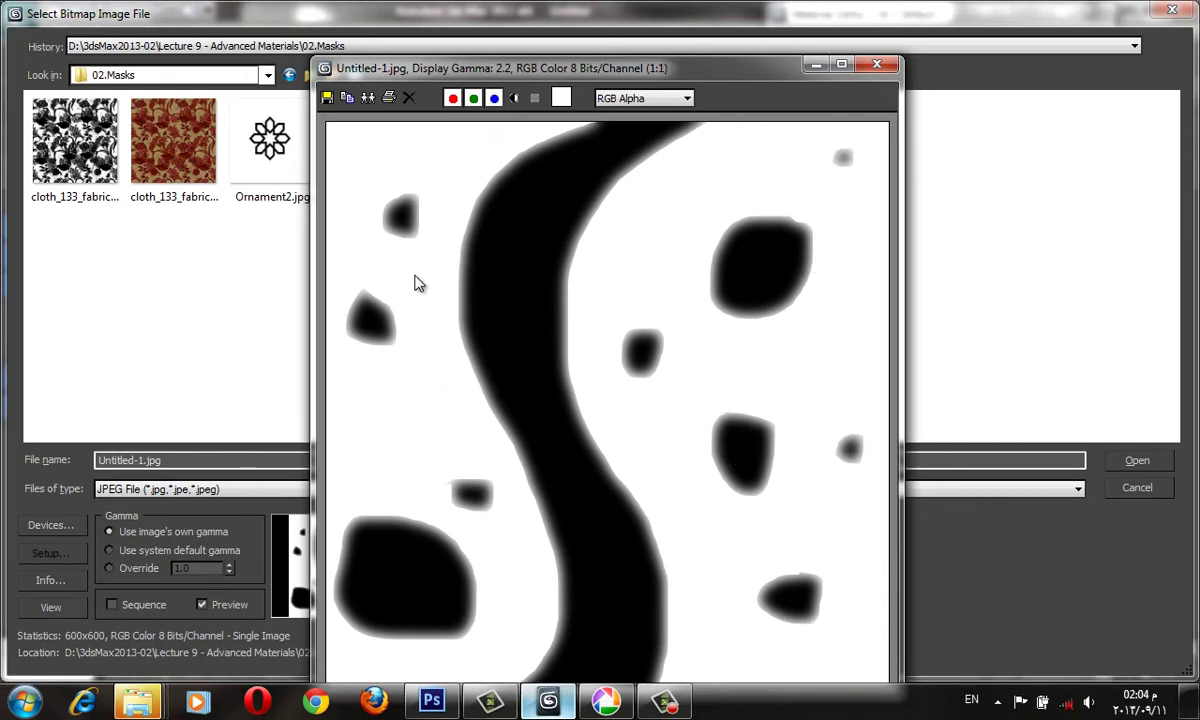
left_click(876, 64)
double_click(407, 155)
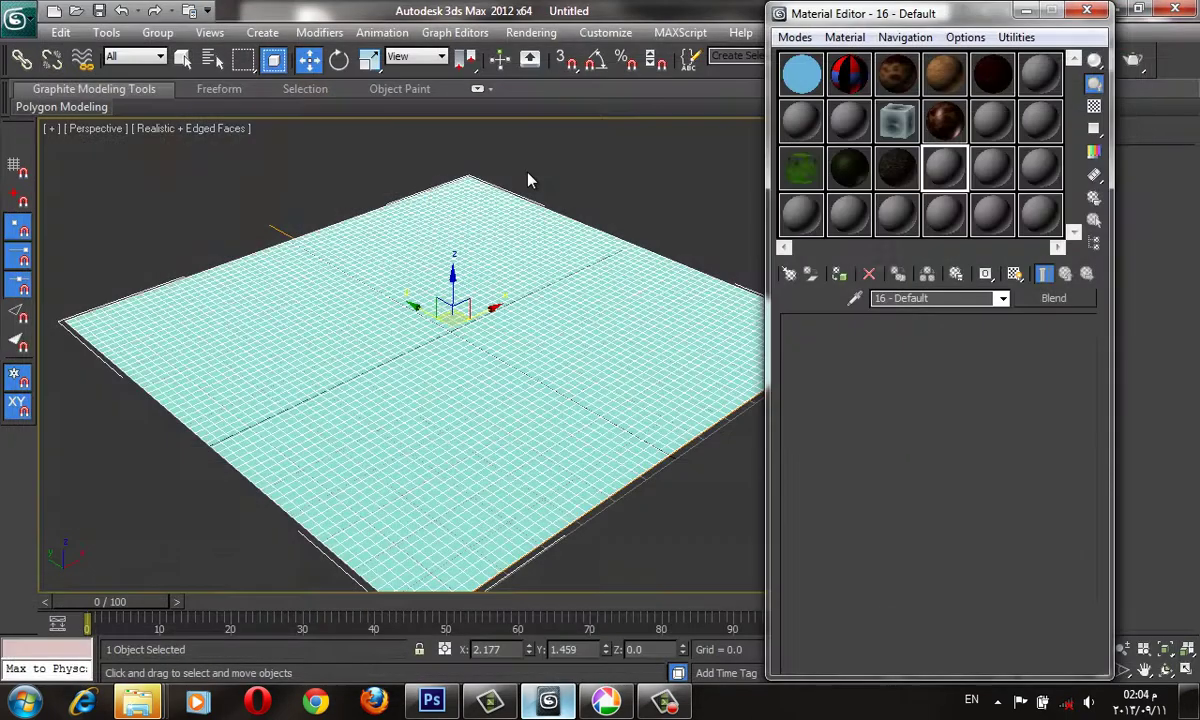
- Raise the mask's Blur to 10 and return to the Blend settings
double_click(955, 188)
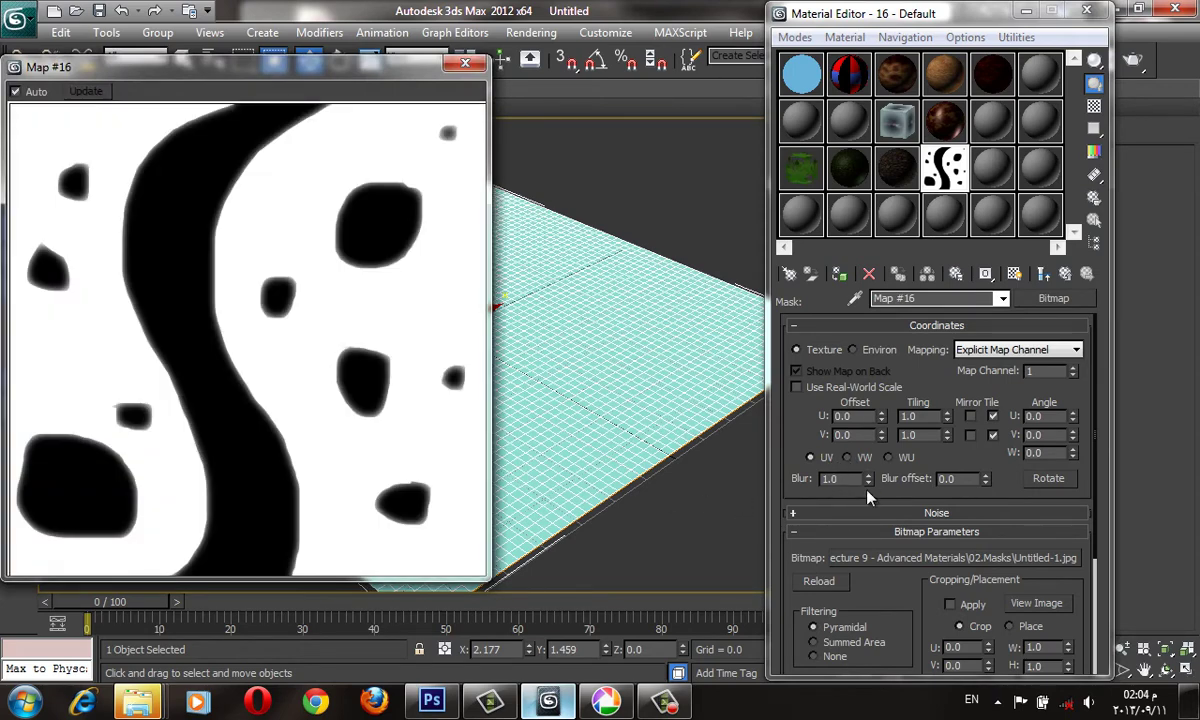
type("1.86")
key("Return")
left_click_drag(848, 396, 845, 340)
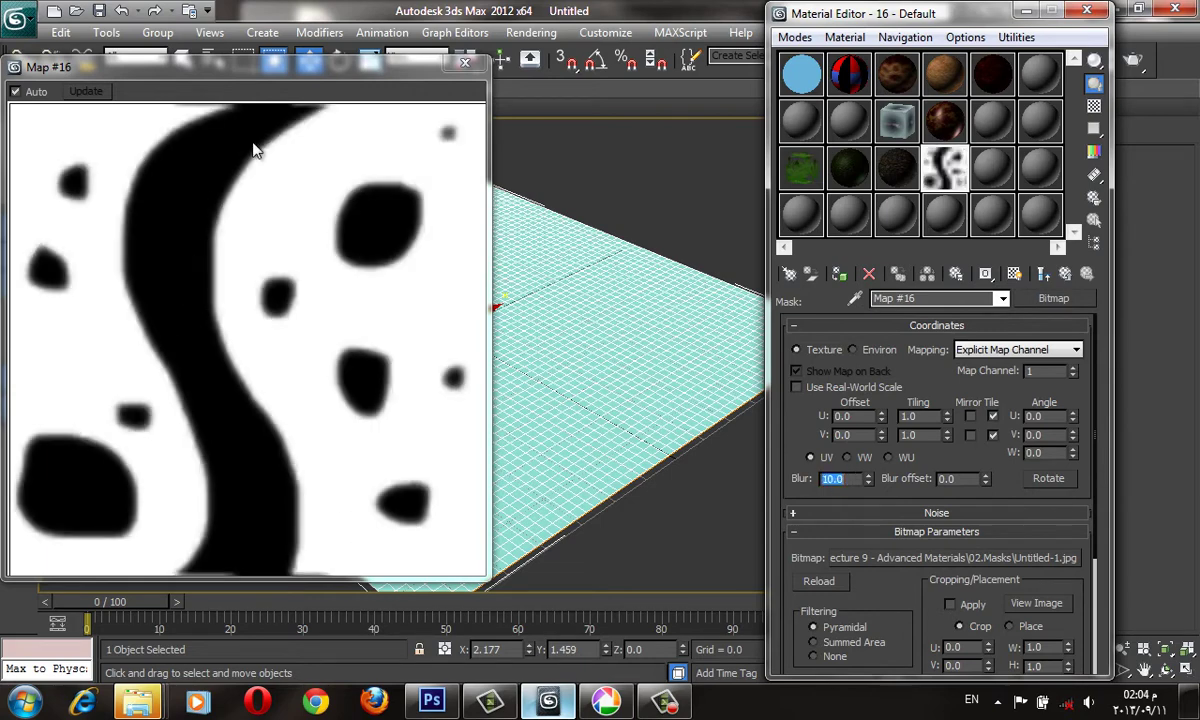
left_click_drag(907, 603, 884, 365)
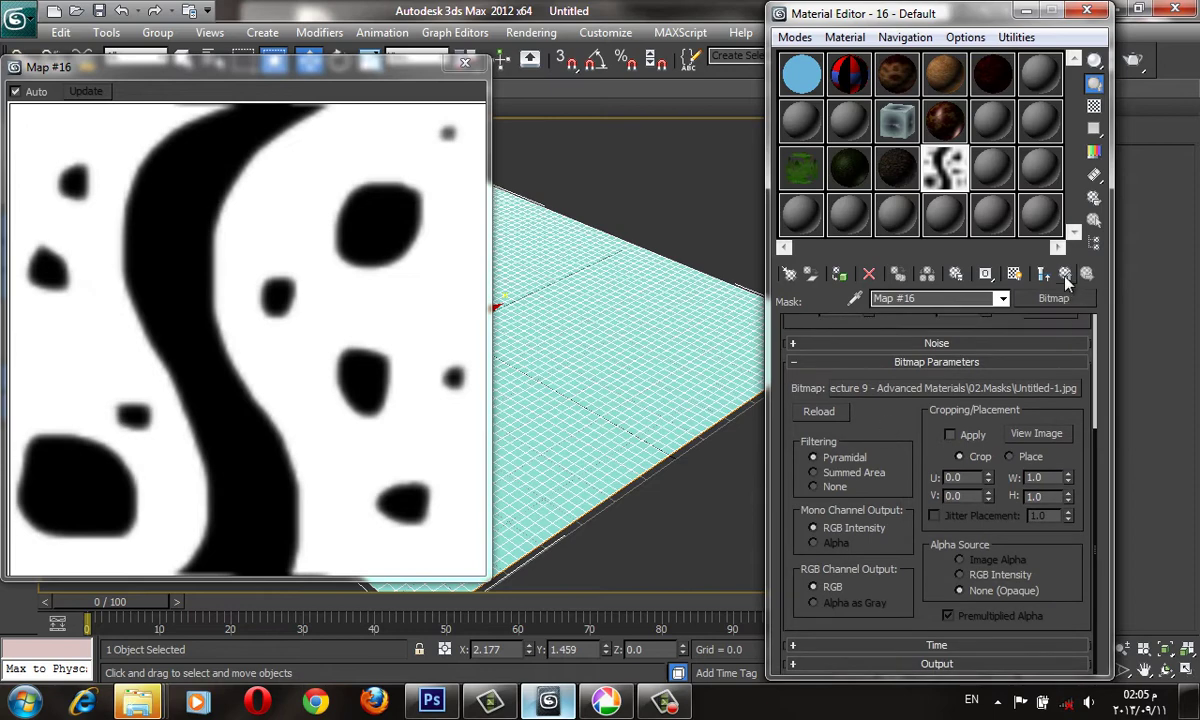
left_click(1012, 273)
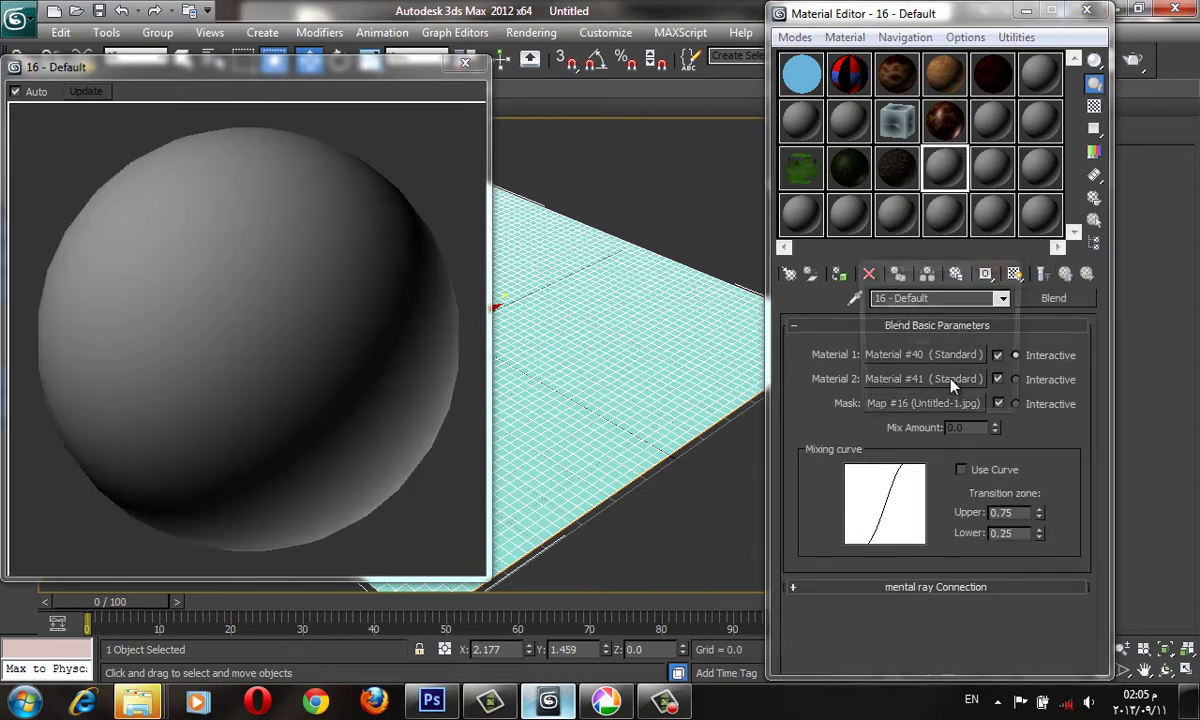
- Instance the gravel and grass materials into the Blend's Material 1 and 2 slots, swapping them
left_click_drag(962, 376, 891, 354)
left_click(897, 400)
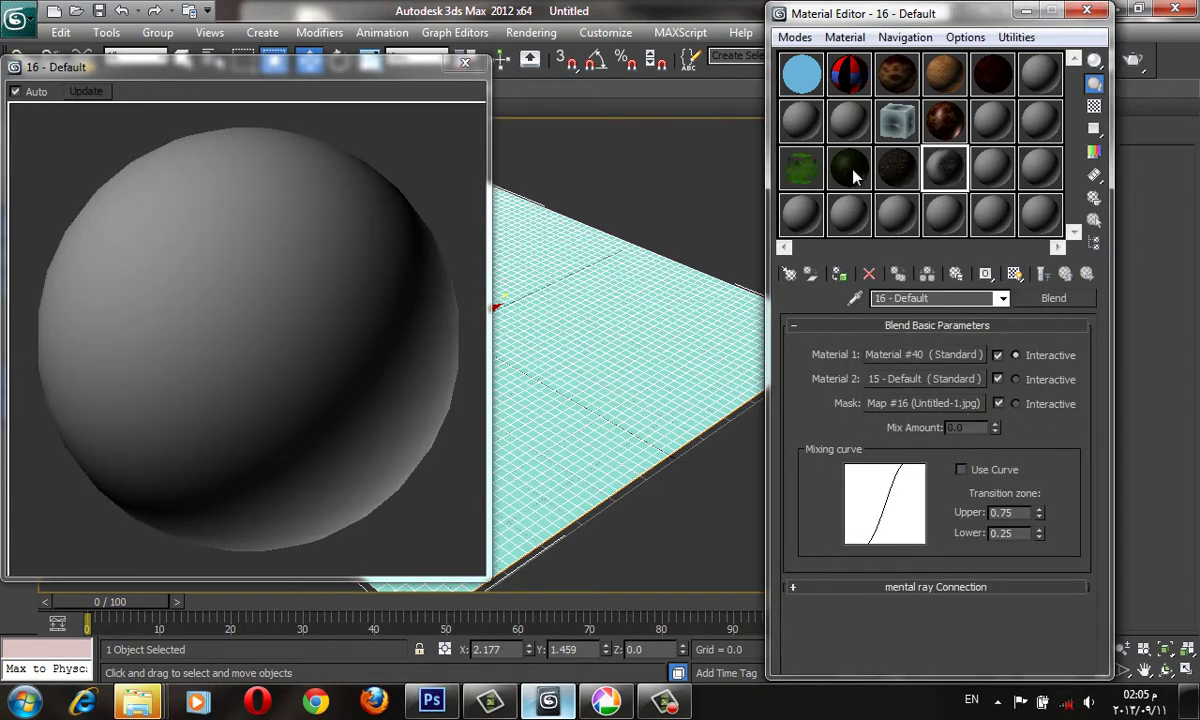
left_click_drag(880, 207, 958, 378)
left_click(908, 402)
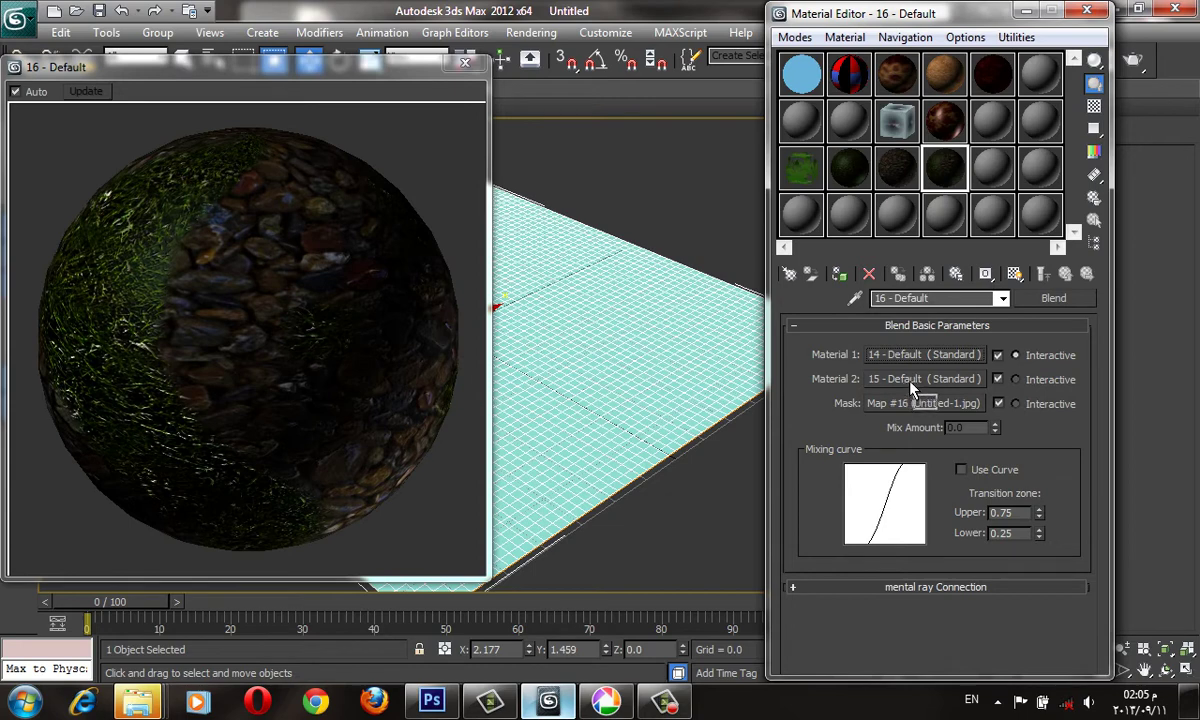
left_click_drag(911, 386, 912, 392)
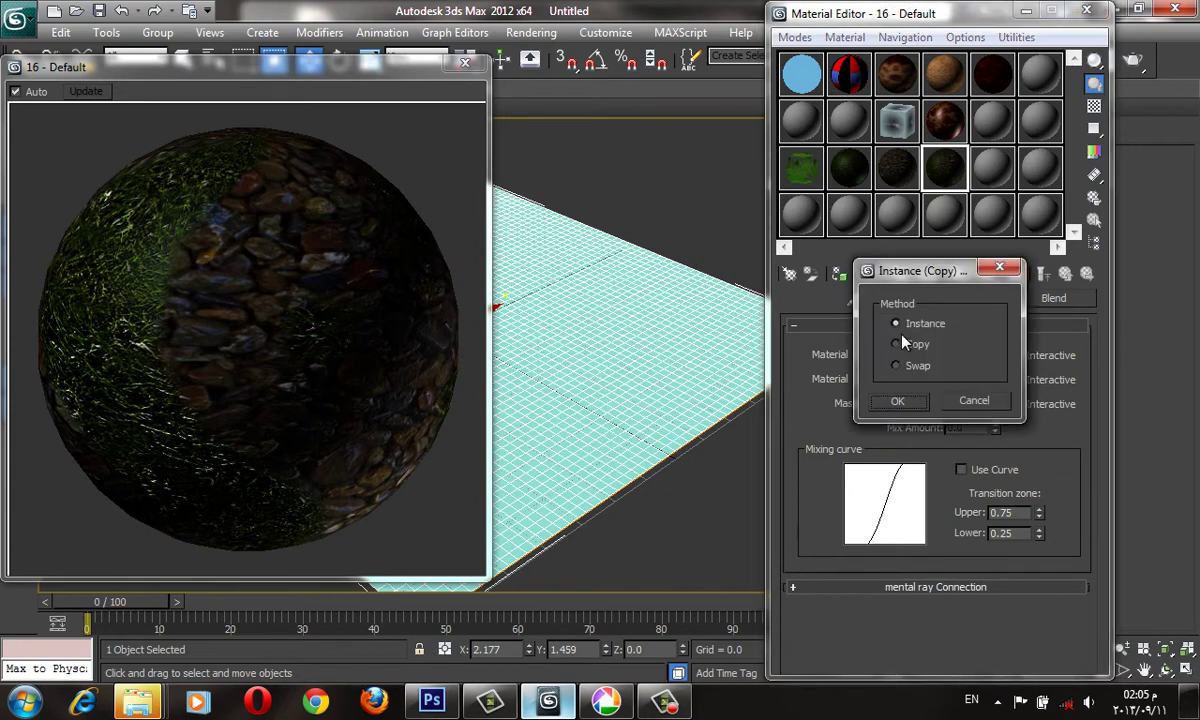
left_click(908, 402)
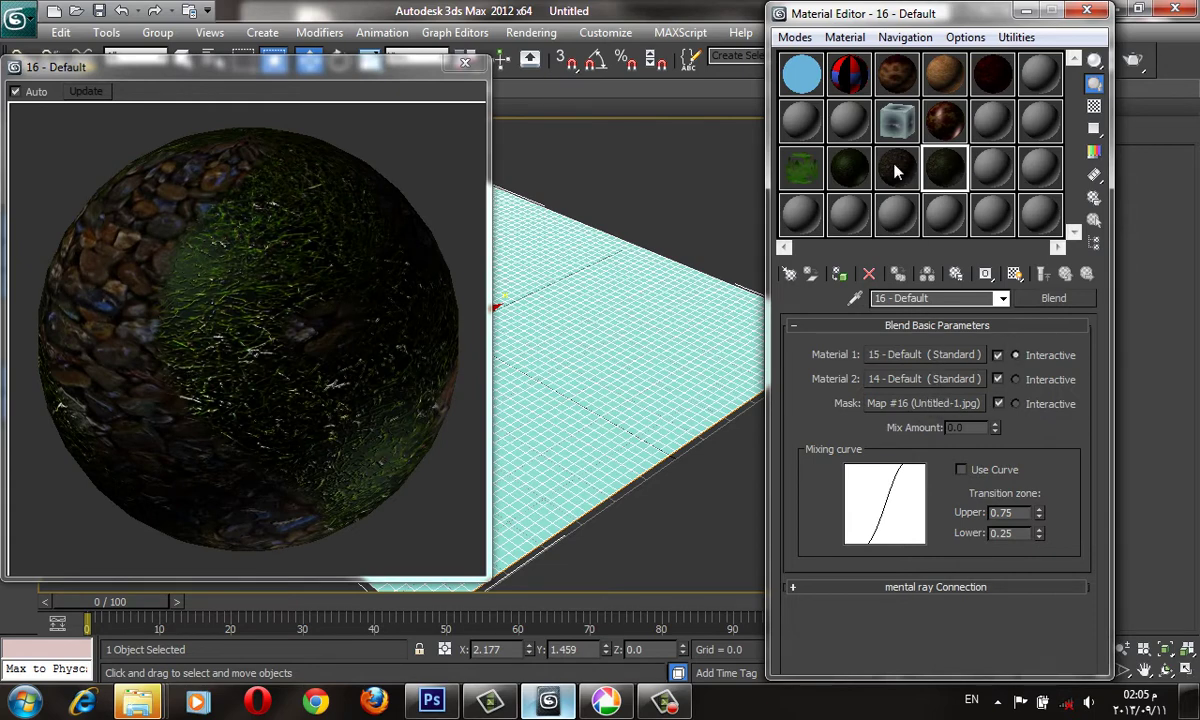
- Set diffuse map Tiling to 10 on both the gravel and grass materials
left_click(876, 354)
scroll(960, 440, "down", 3)
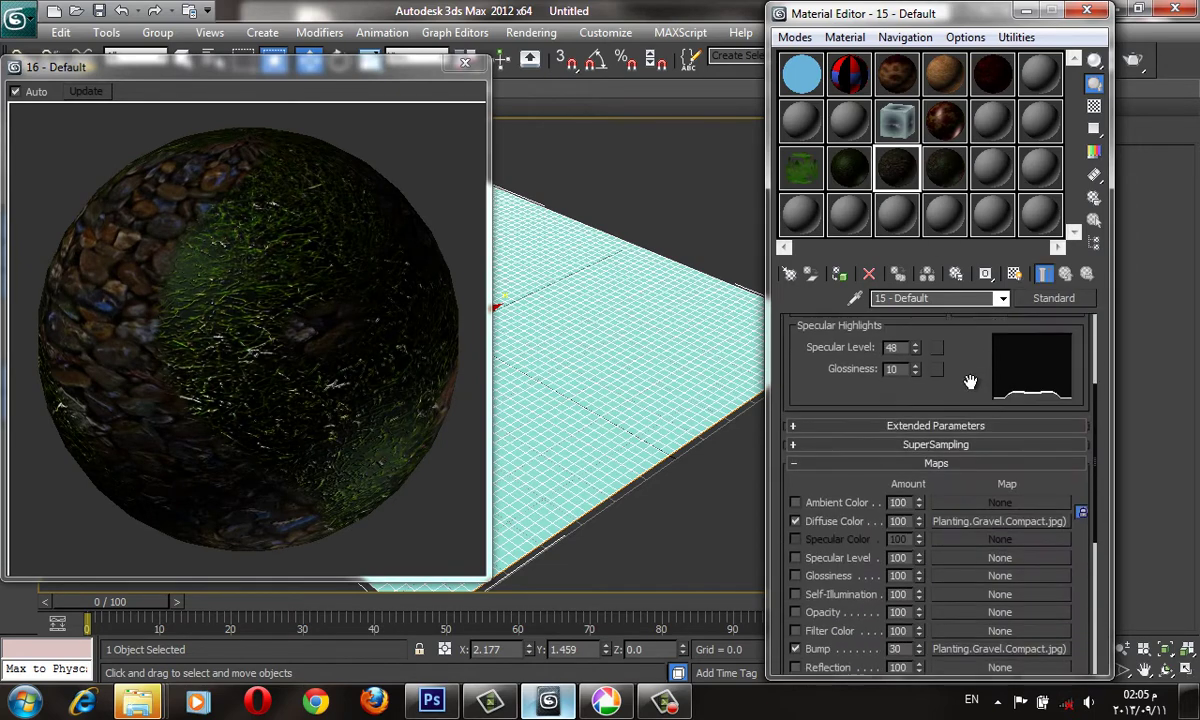
left_click(1000, 521)
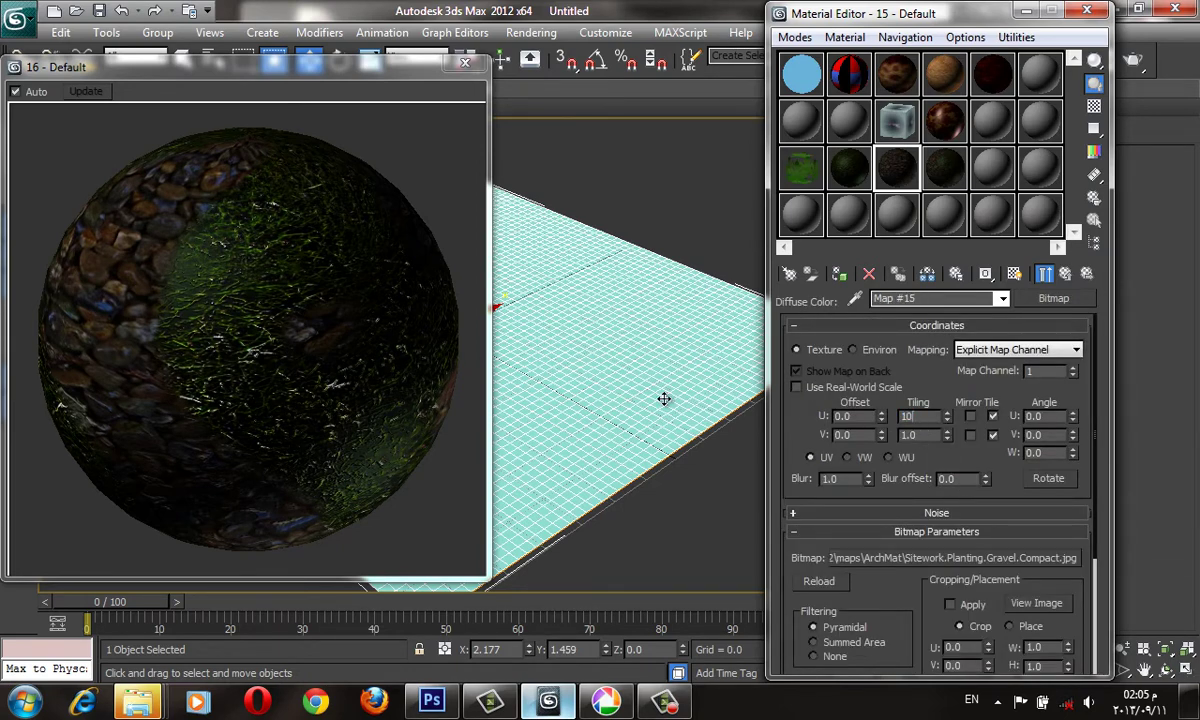
type("10")
key("Return")
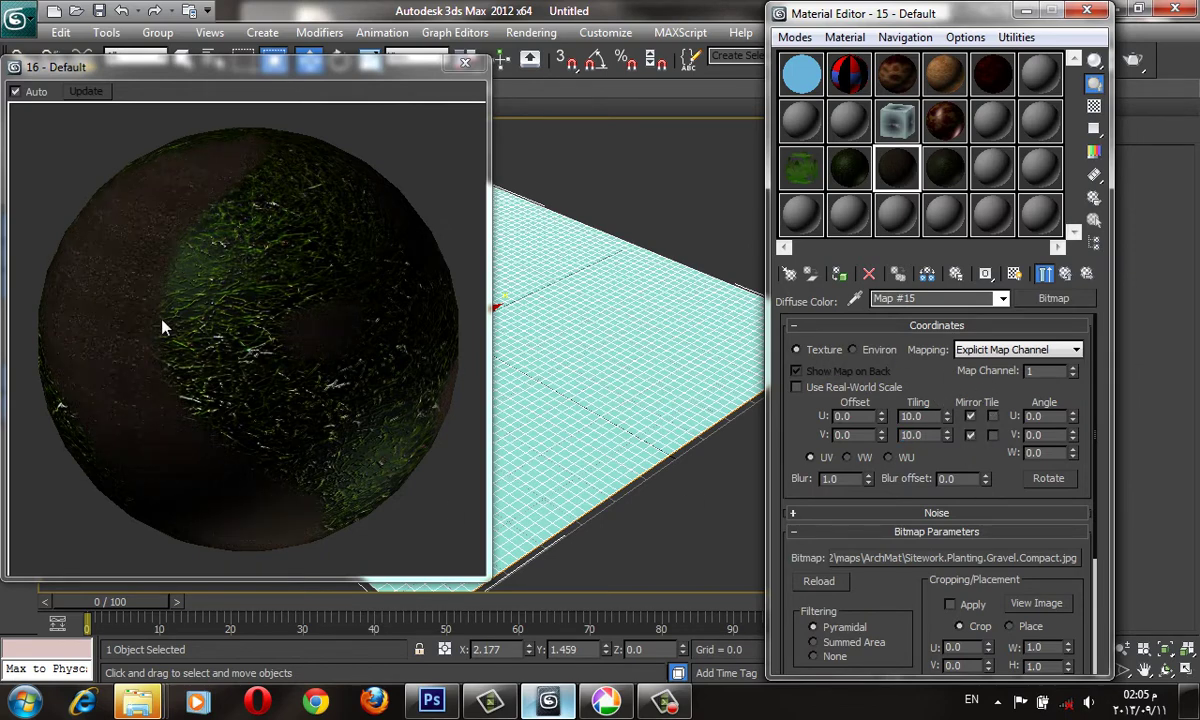
left_click(850, 170)
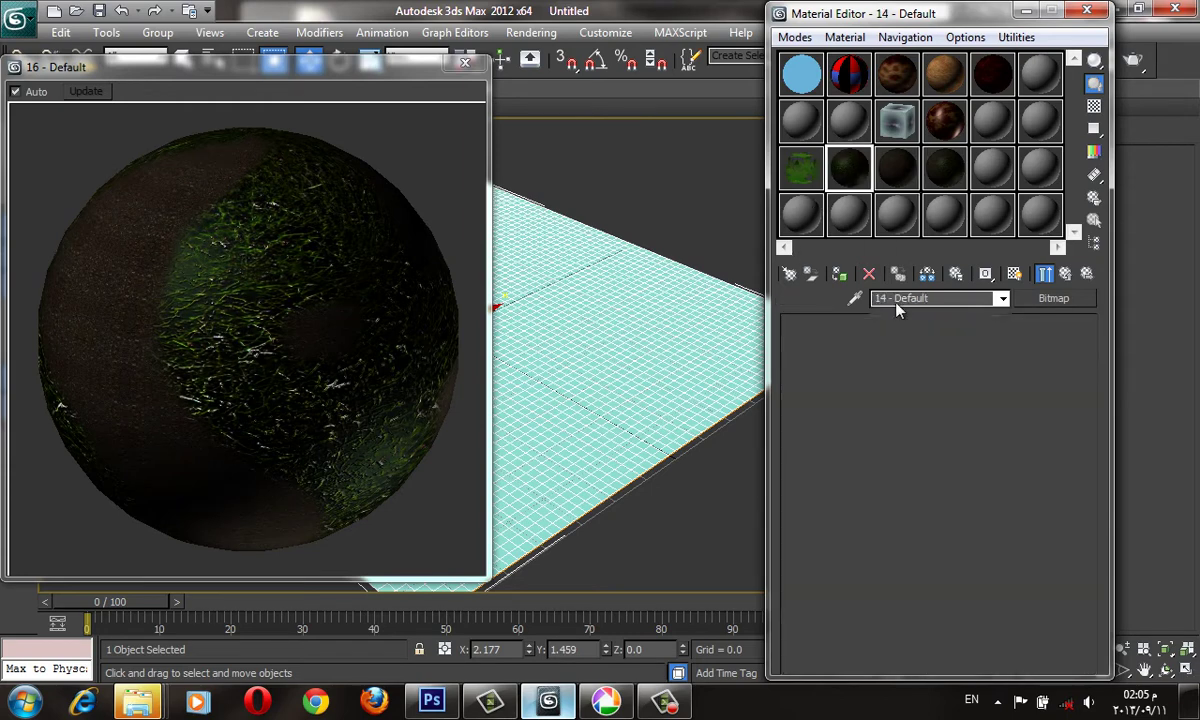
scroll(936, 460, "down", 2)
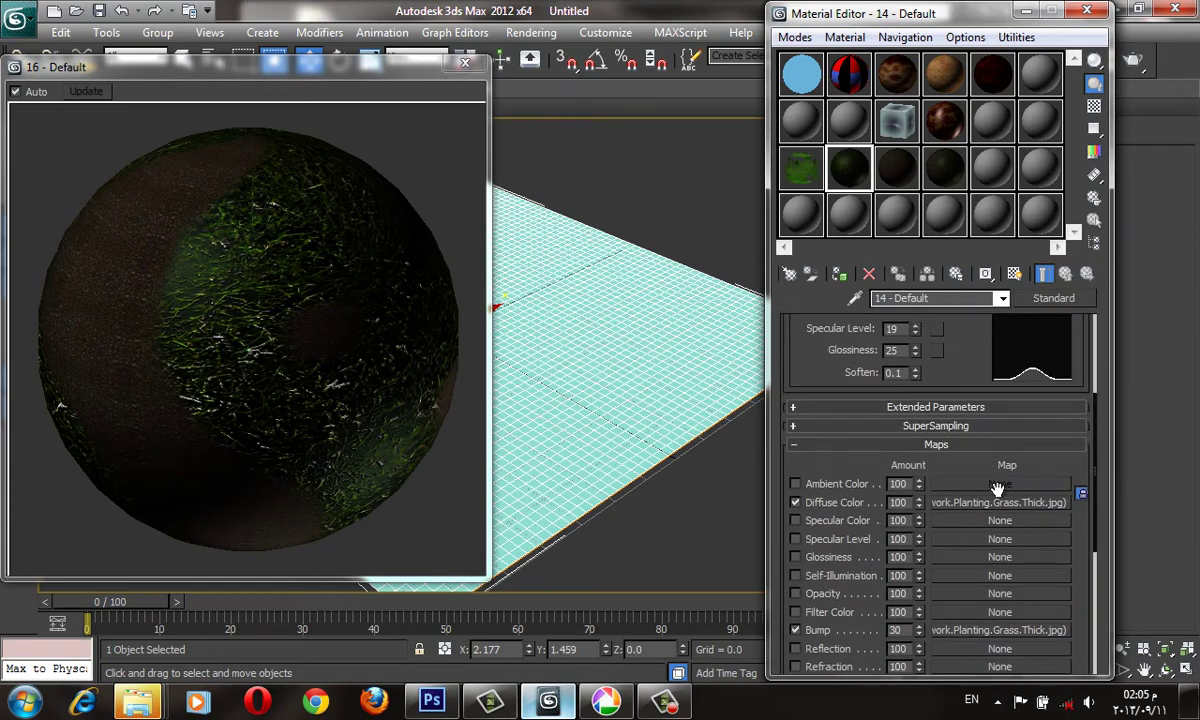
left_click(940, 488)
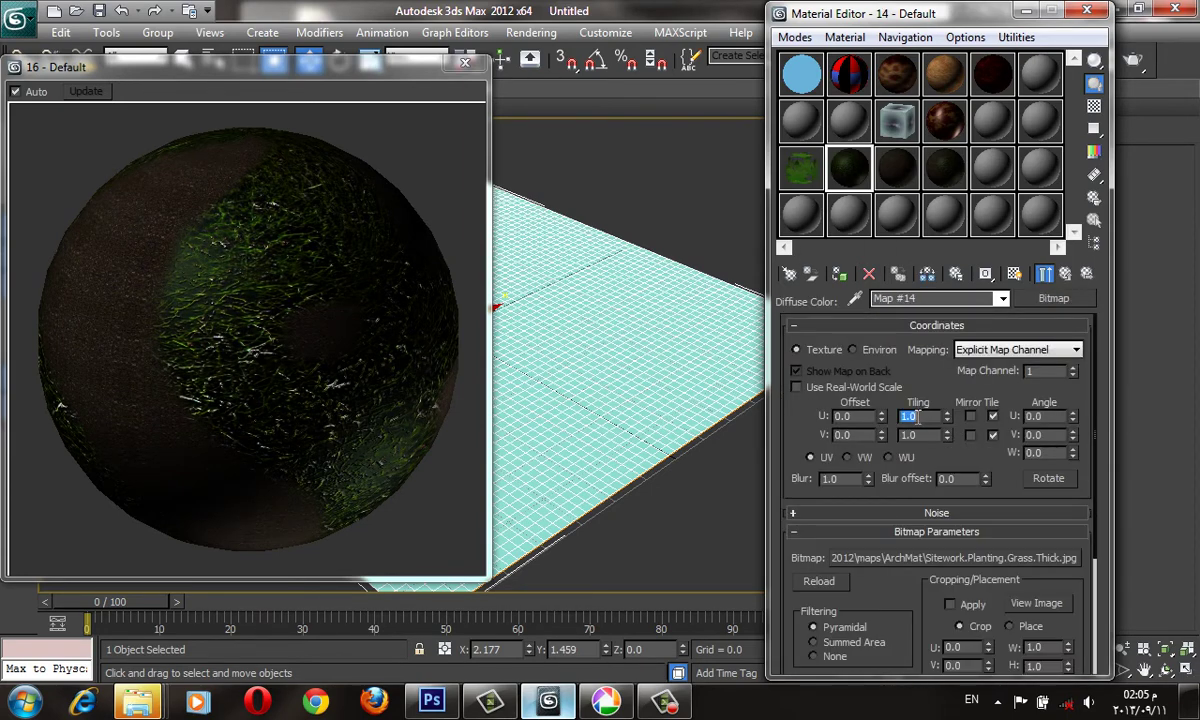
type("10")
key("Return")
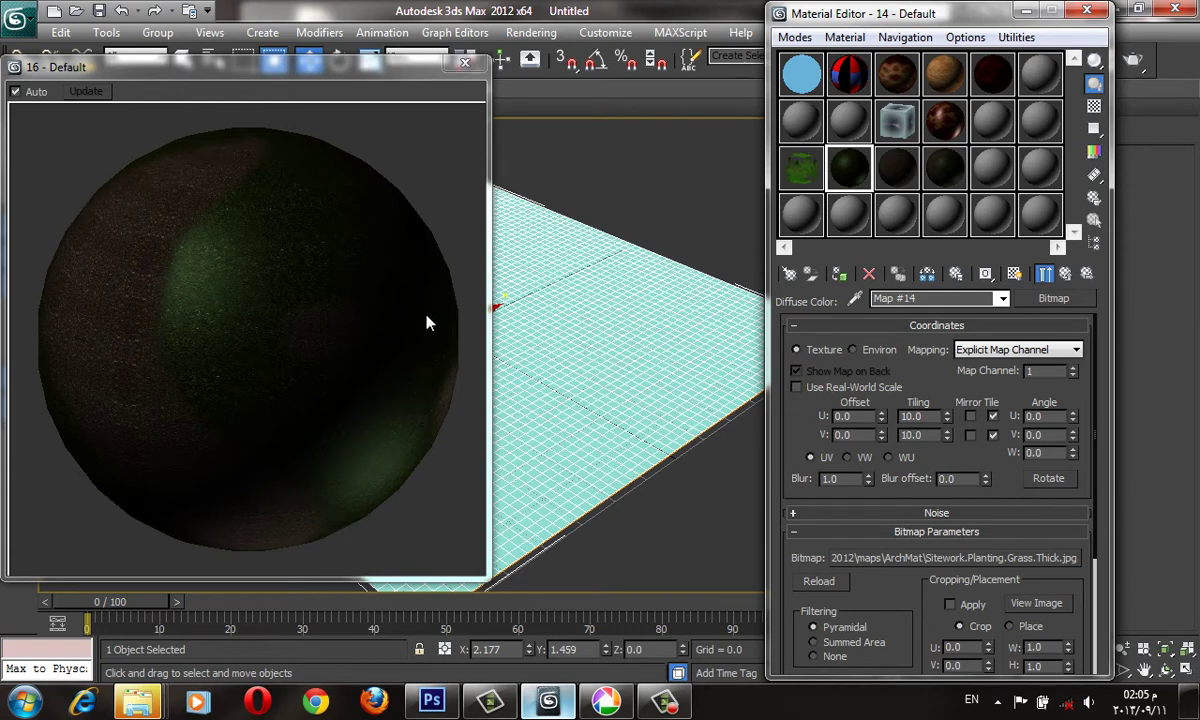
- Apply the grass material to the plane and render the Perspective view
left_click(1043, 274)
left_click(1064, 274)
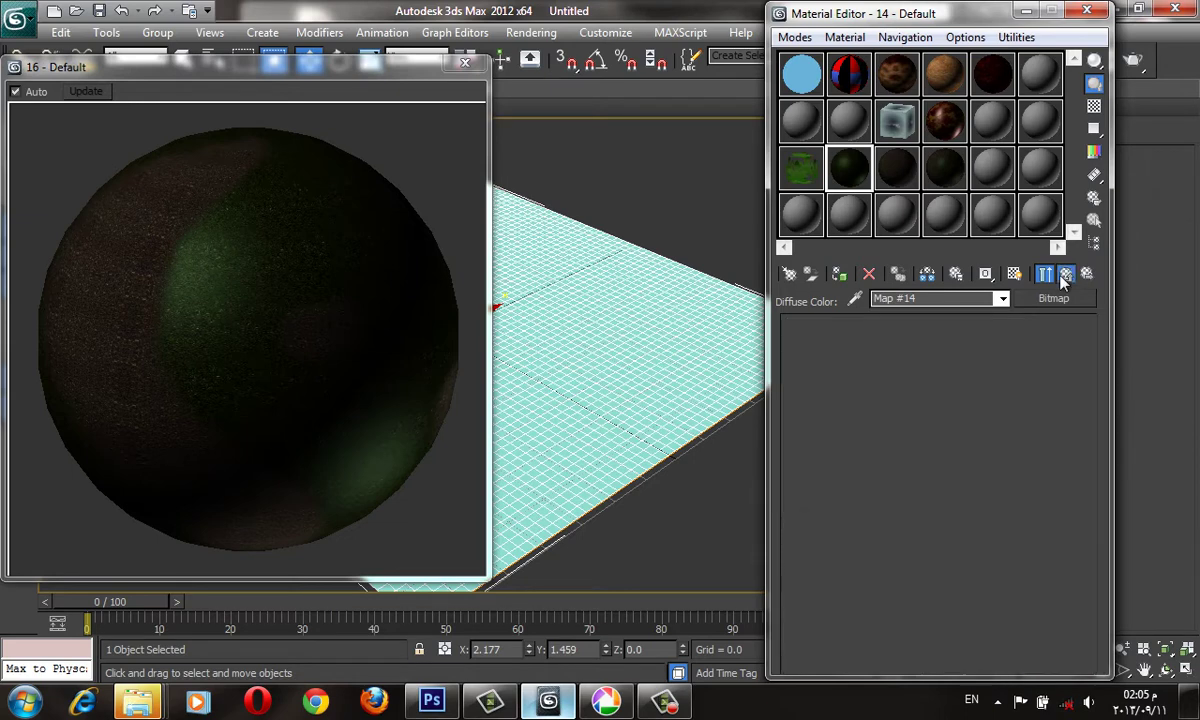
left_click_drag(845, 178, 655, 250)
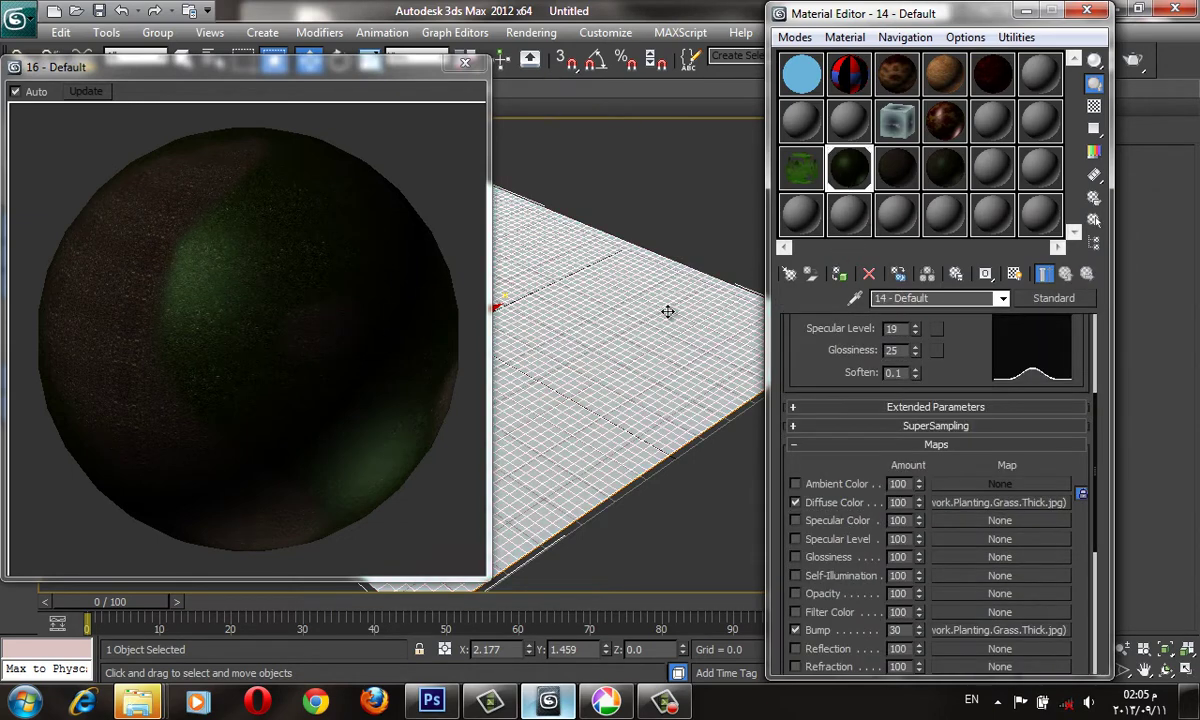
left_click(1130, 62)
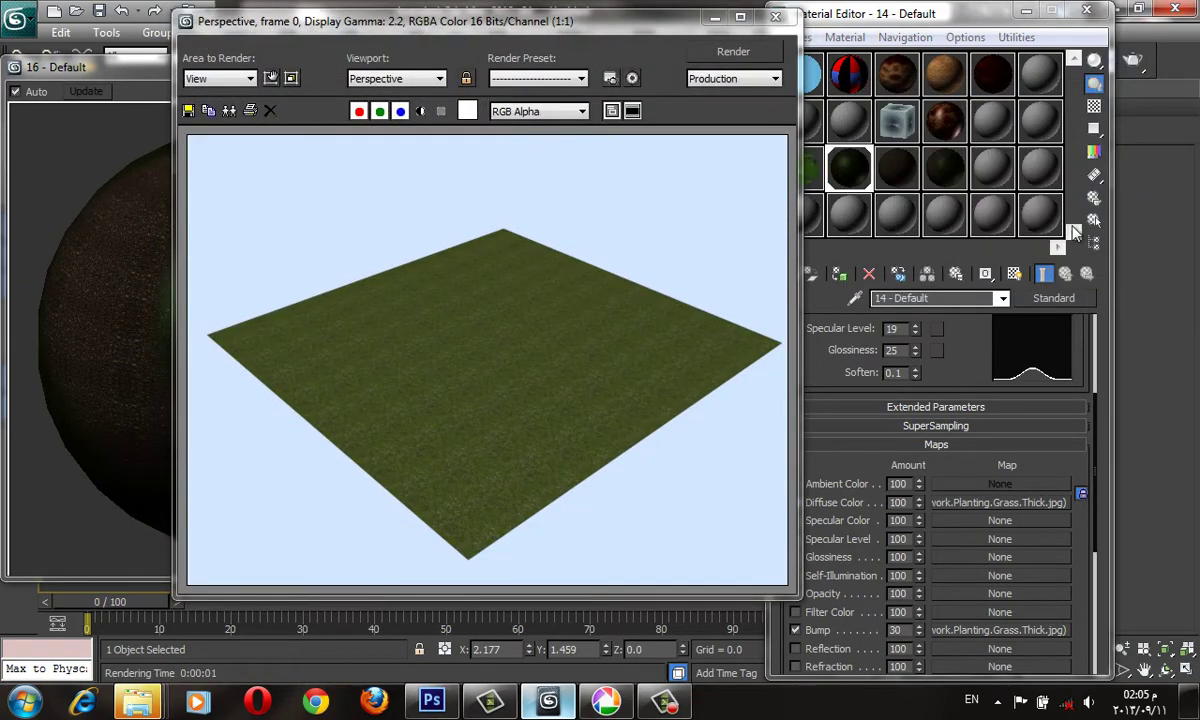
- Make the Blend material active, render the plane, then close the render and Material Editor
left_click(997, 284)
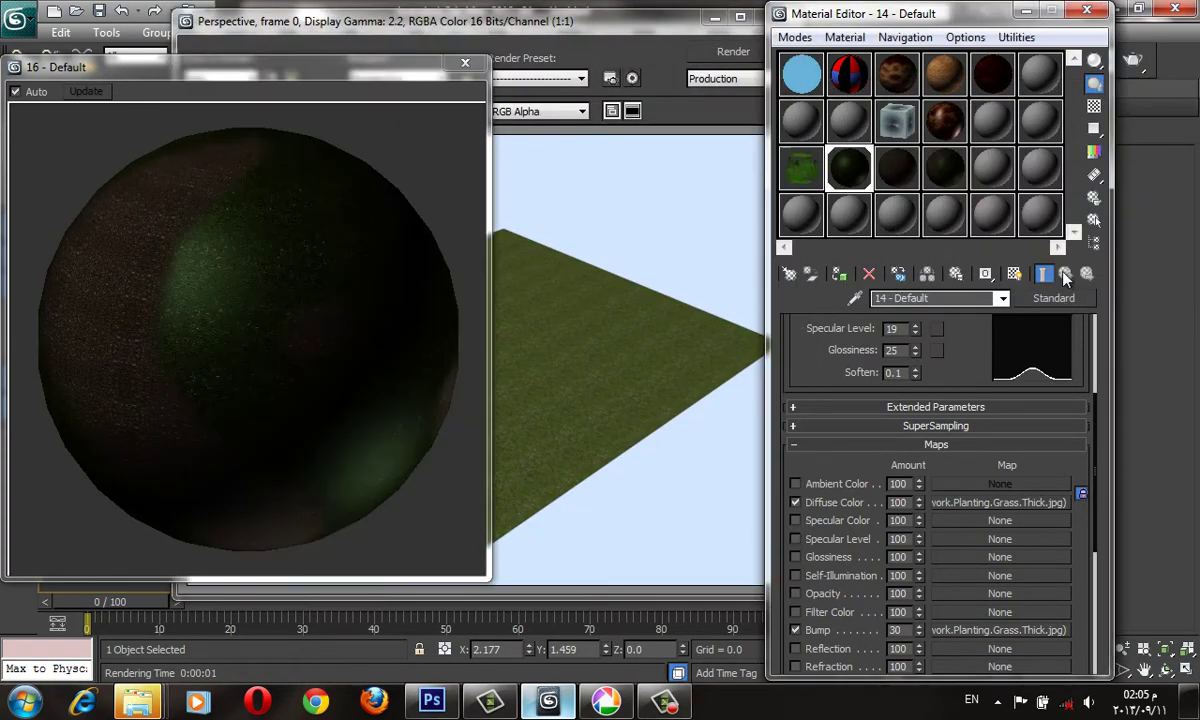
left_click(945, 172)
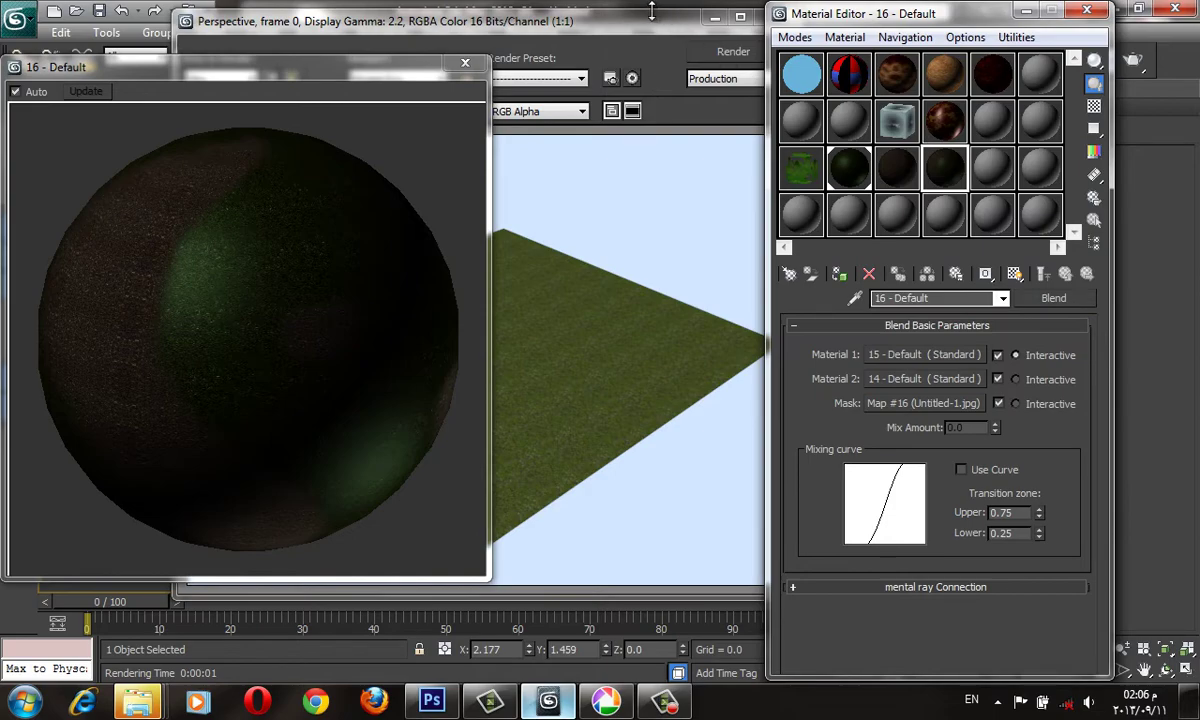
left_click(700, 18)
left_click(785, 15)
left_click(465, 62)
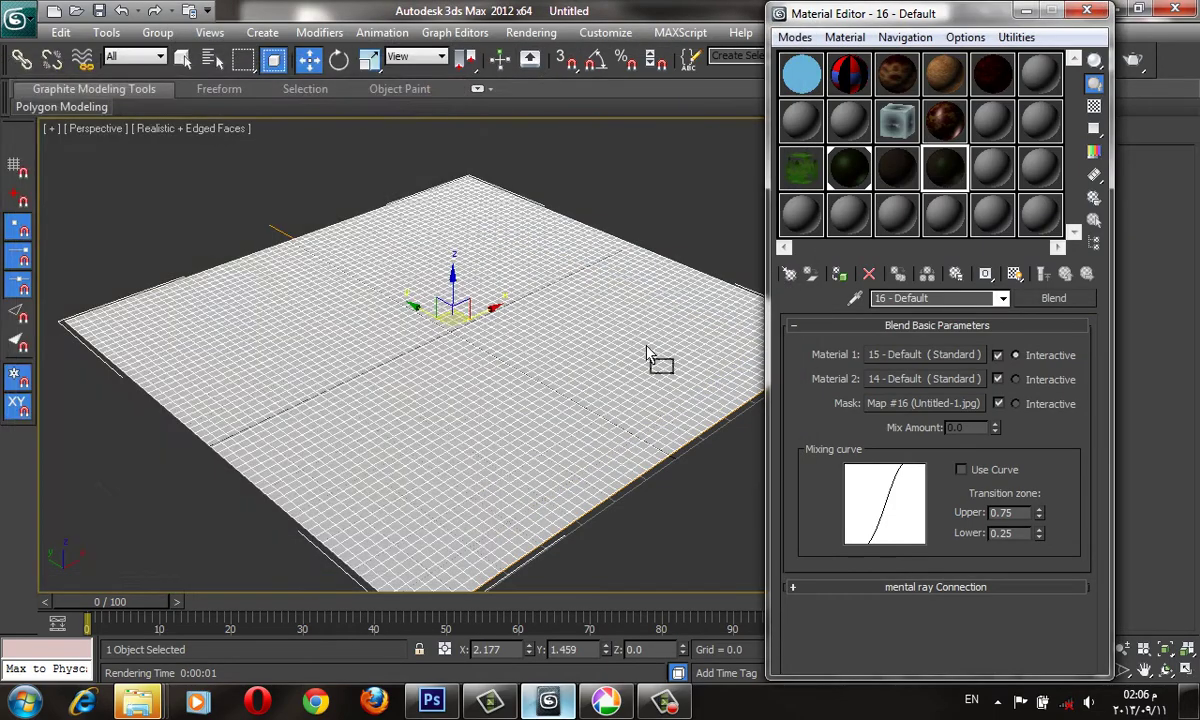
left_click(1132, 60)
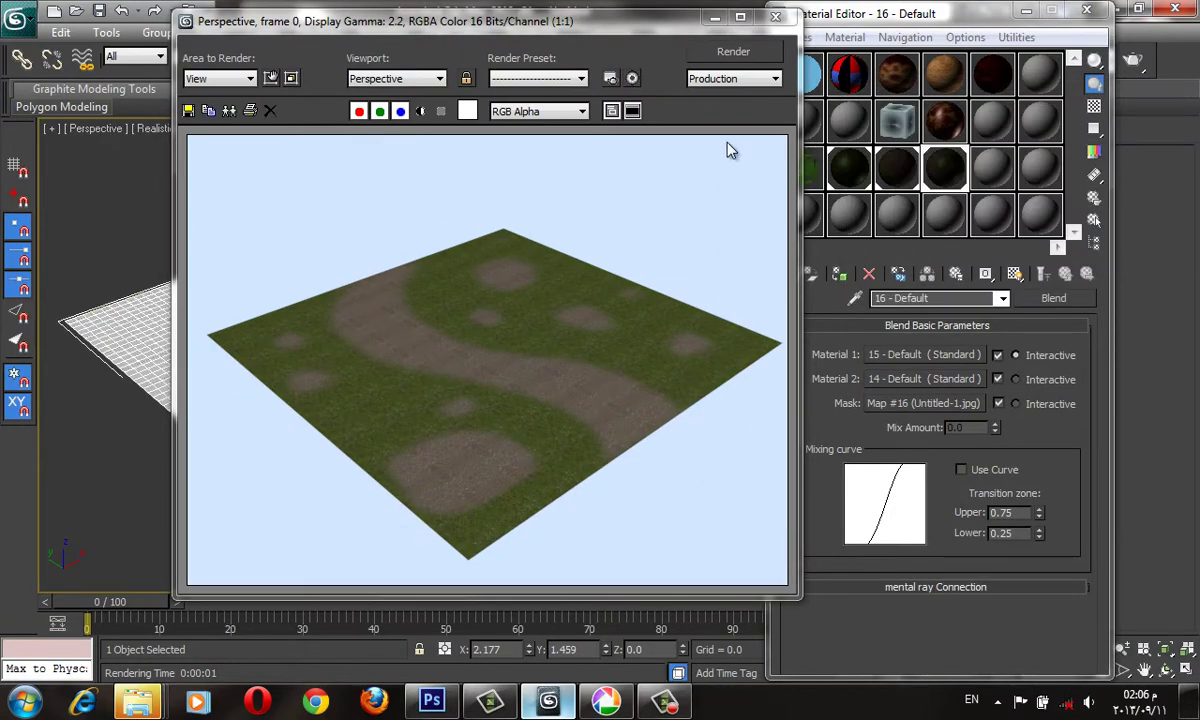
left_click(775, 17)
left_click(1086, 10)
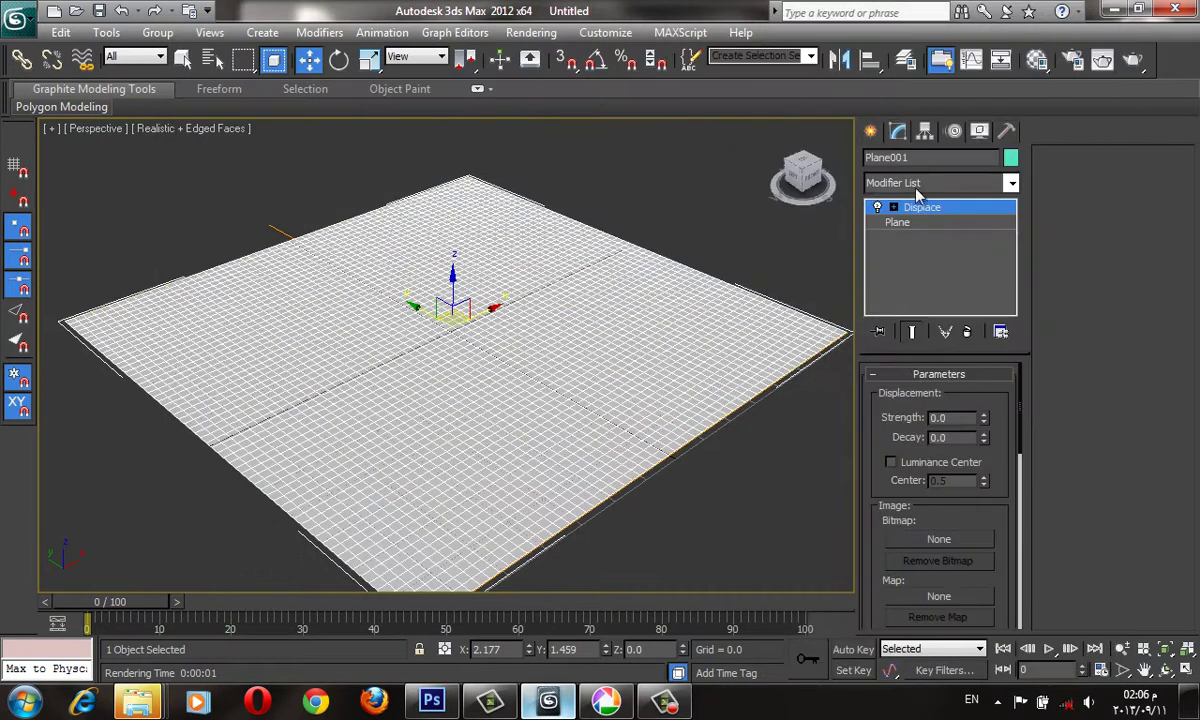
- Load Untitled-1.jpg from the masks folder as the Displace modifier's image
key("F3")
key("F3")
key("F4")
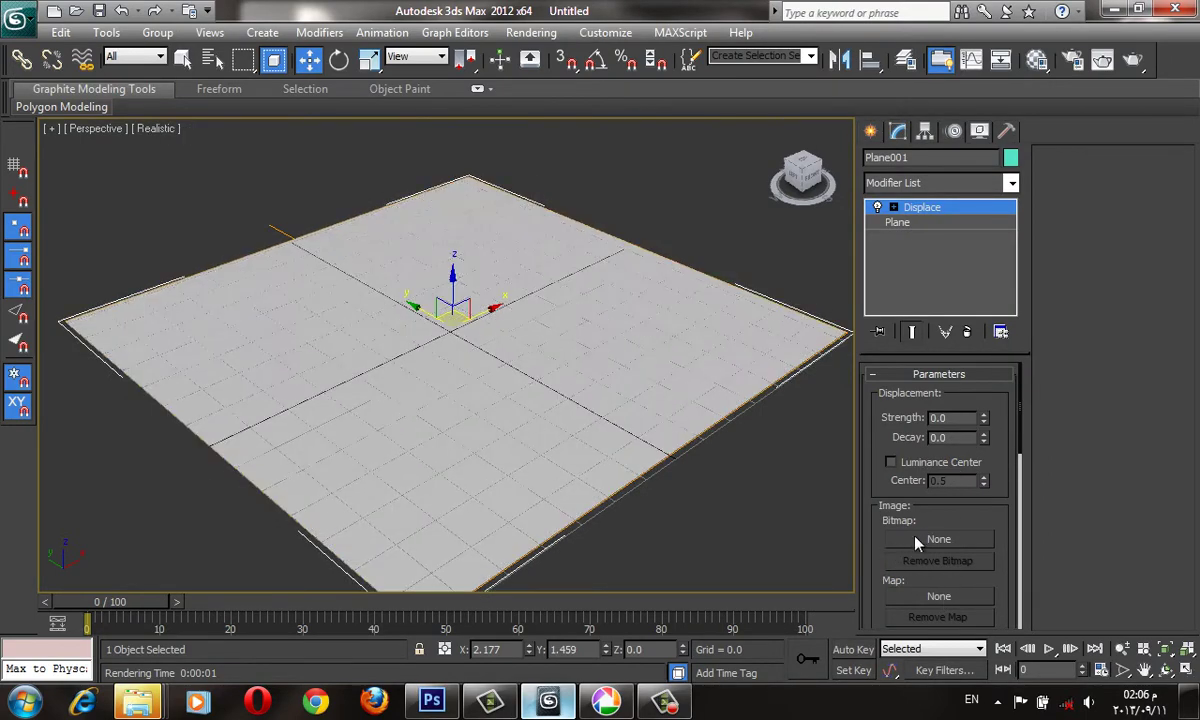
left_click(945, 539)
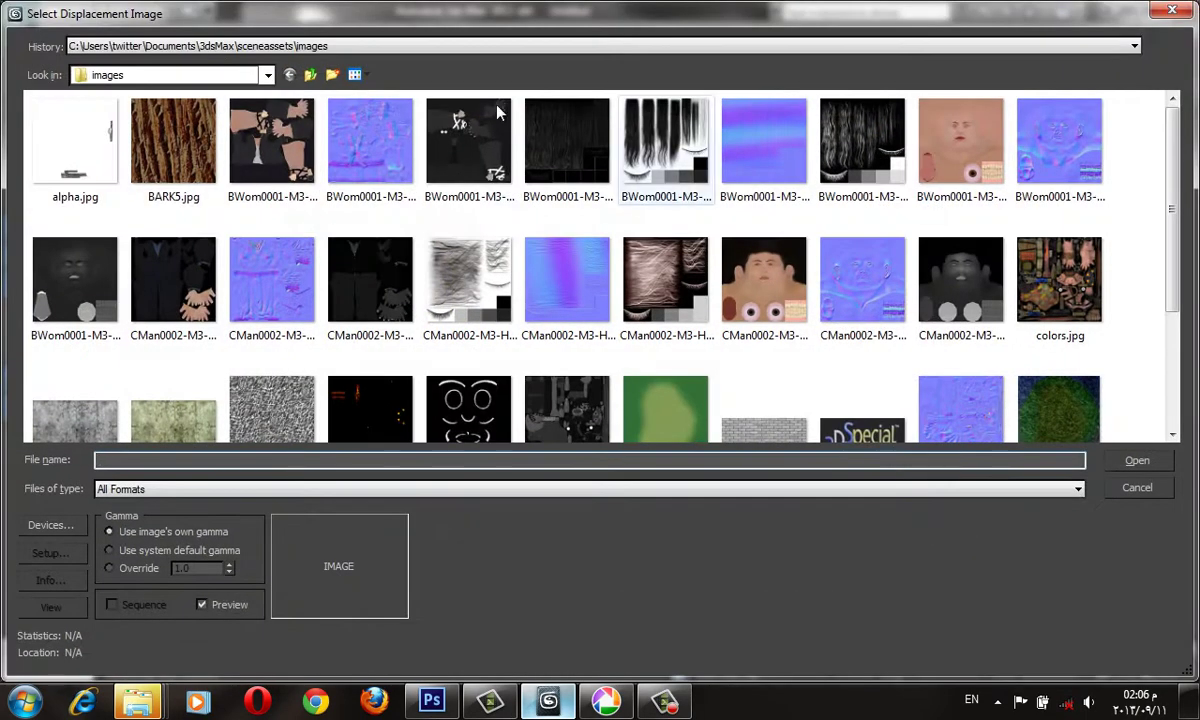
left_click(408, 58)
left_click(380, 72)
left_click(355, 145)
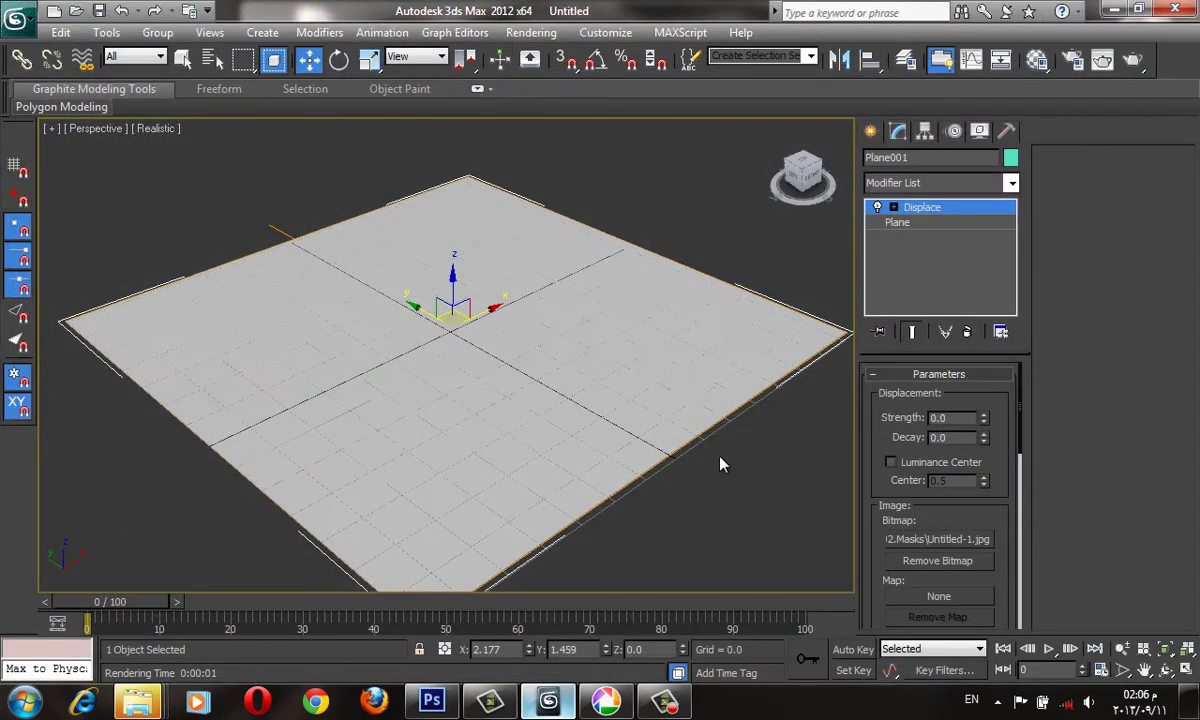
- Raise the Displace Strength to 2.31, then lower it to 1.848 while inspecting the relief
left_click_drag(983, 415, 936, 204)
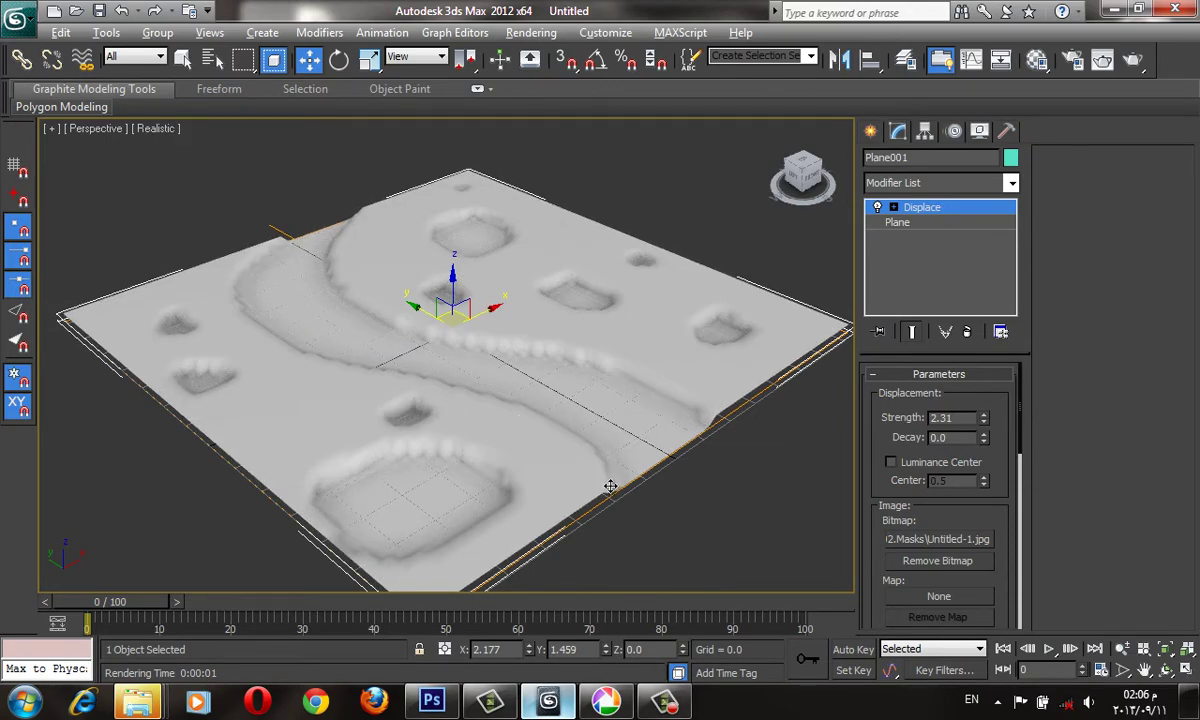
middle_click_drag(509, 416, 644, 394, "alt")
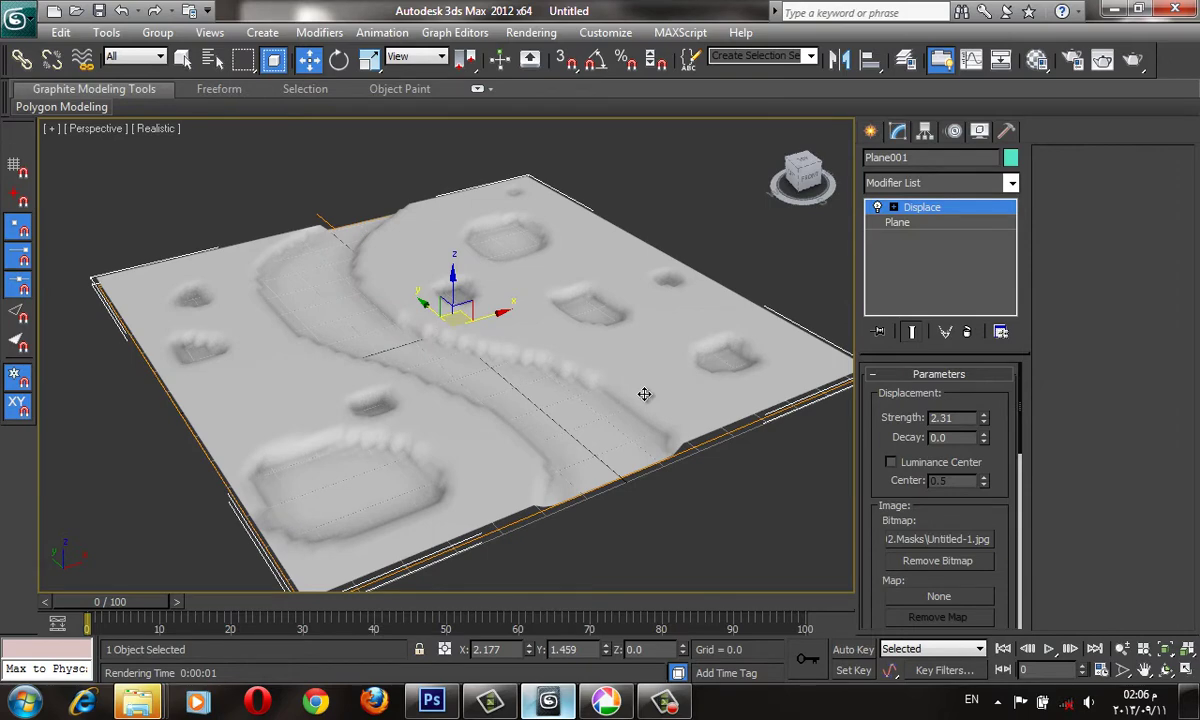
scroll(796, 424, "up", 3)
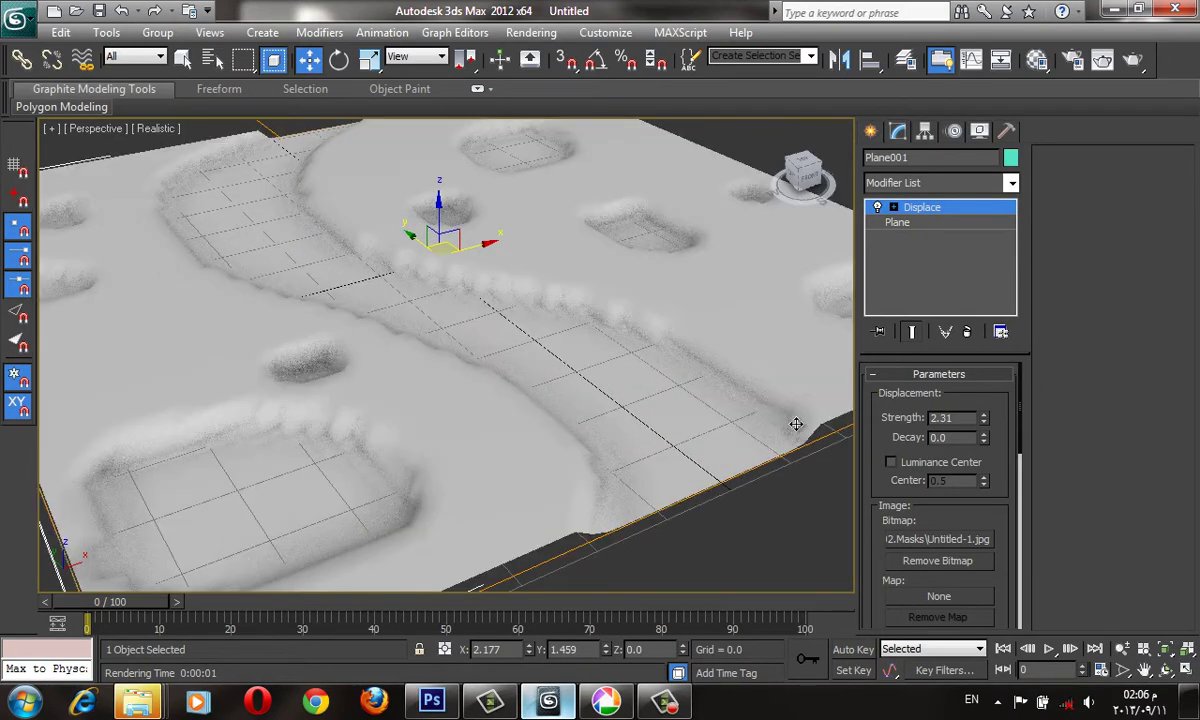
left_click_drag(984, 418, 502, 526)
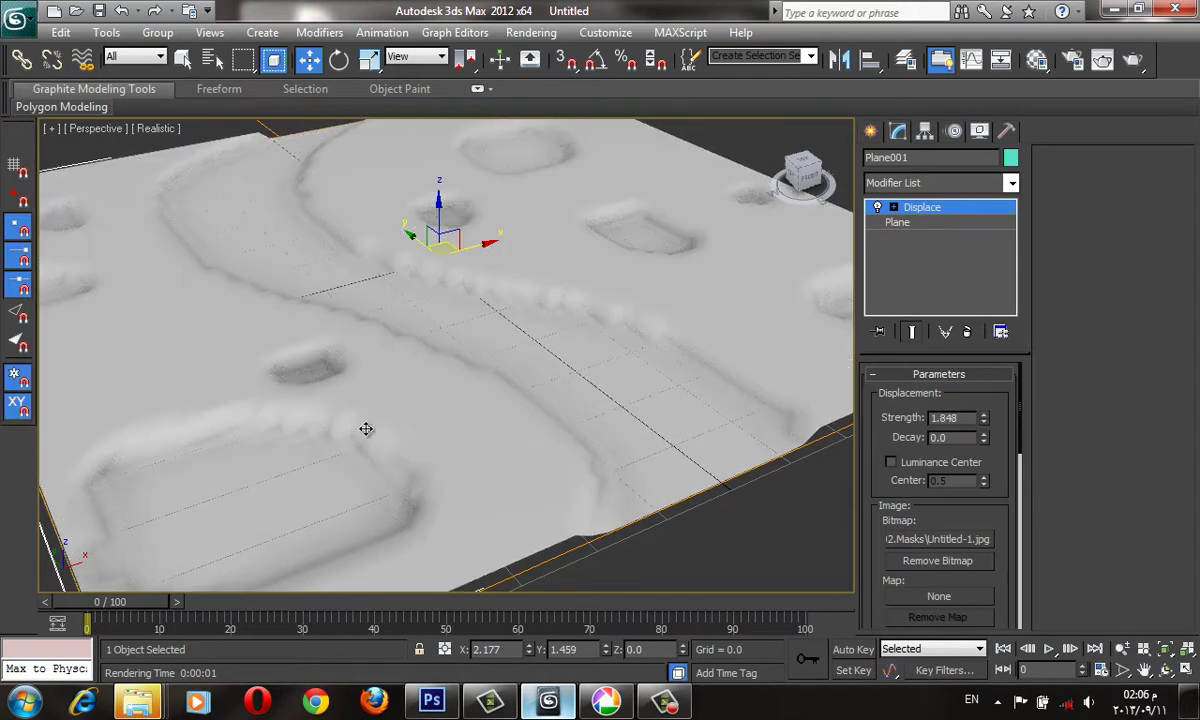
middle_click_drag(217, 399, 502, 441, "alt")
- In the Material Editor, inspect the Map #17 S-path mask bitmap in an enlarged preview
key("m")
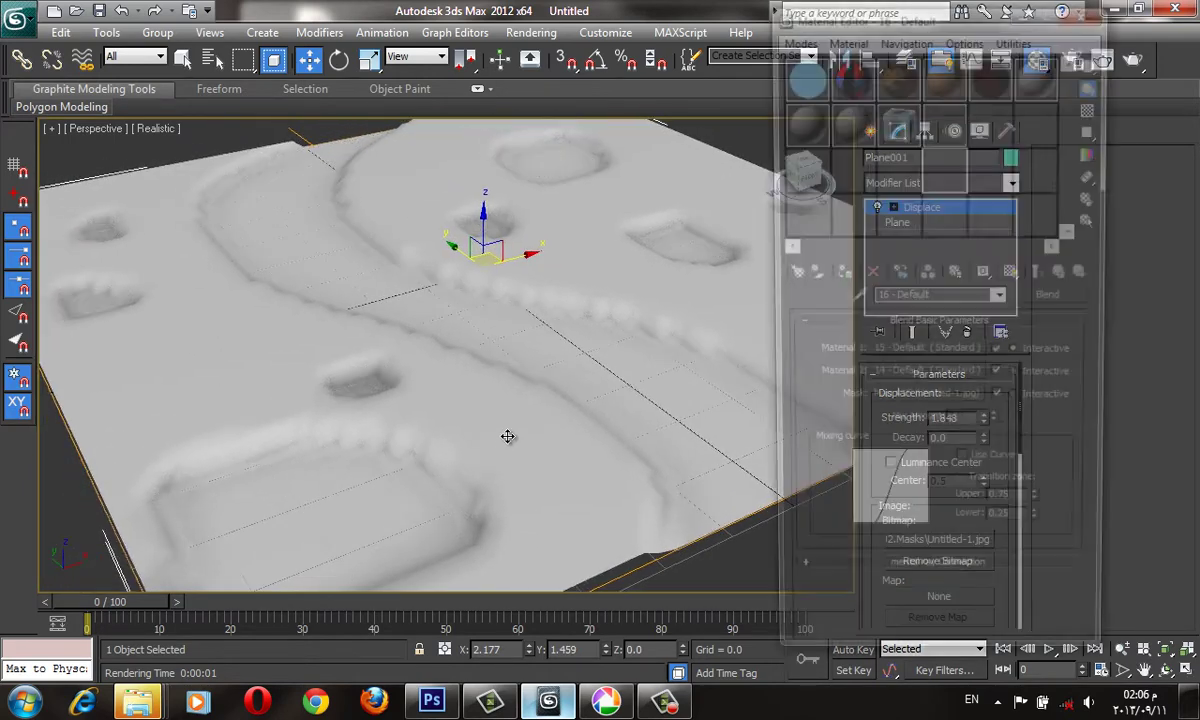
mouse_move(930, 20)
left_mouse_down()
mouse_move(655, 78)
mouse_move(633, 101)
left_mouse_up()
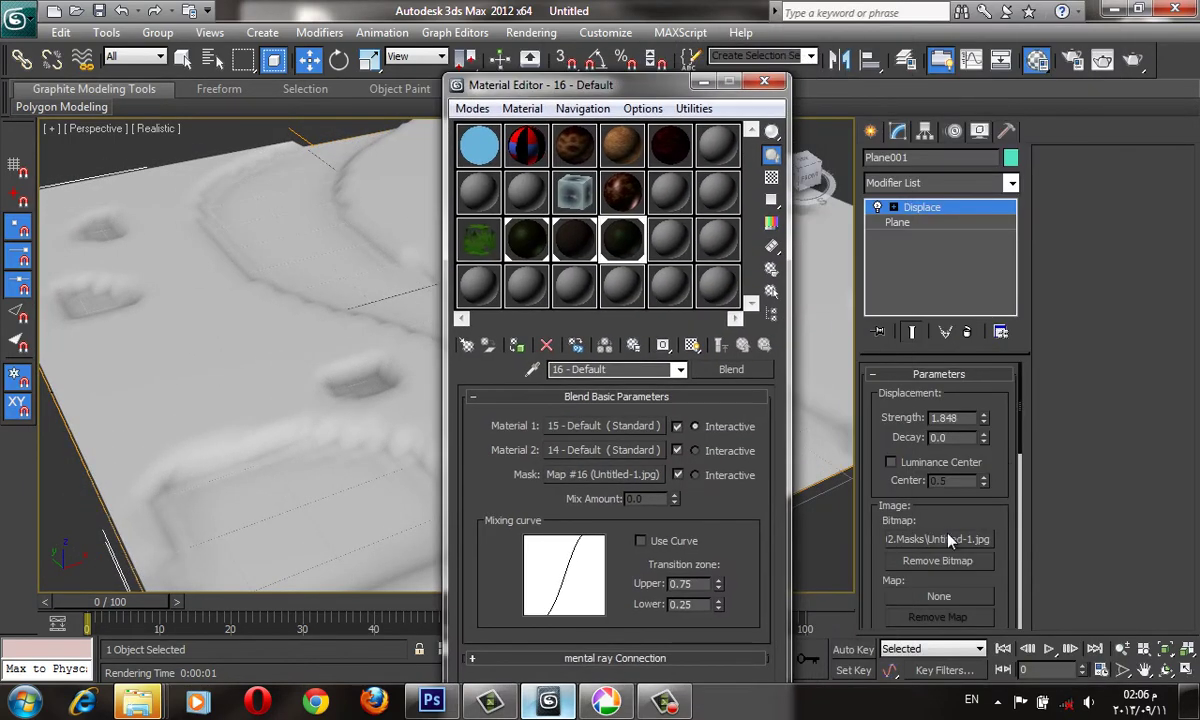
left_click(680, 250)
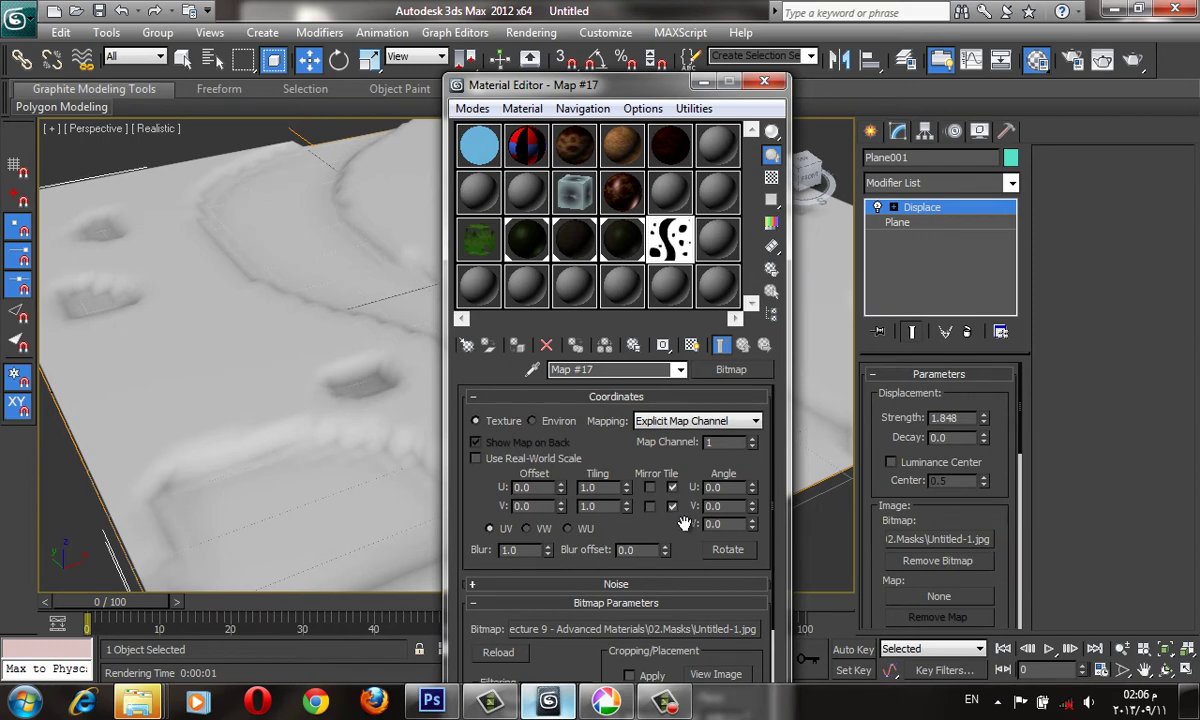
scroll(690, 540, "down", 2)
scroll(677, 555, "up", 2)
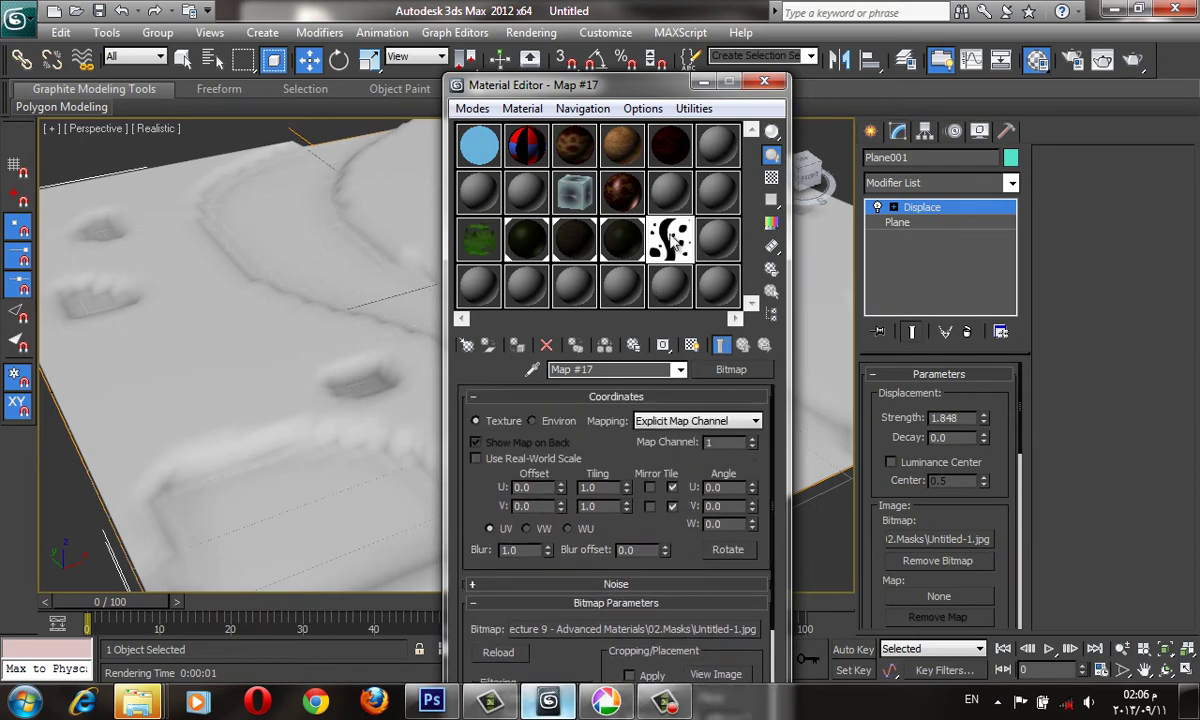
double_click(670, 238)
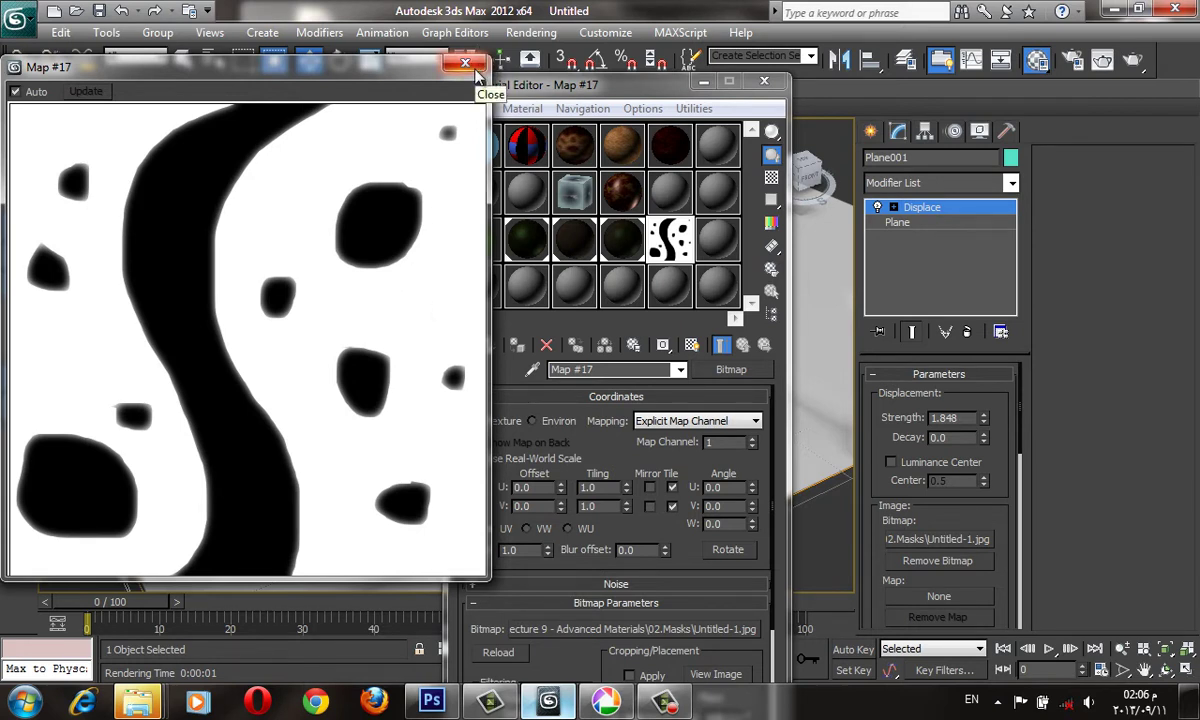
left_click(465, 64)
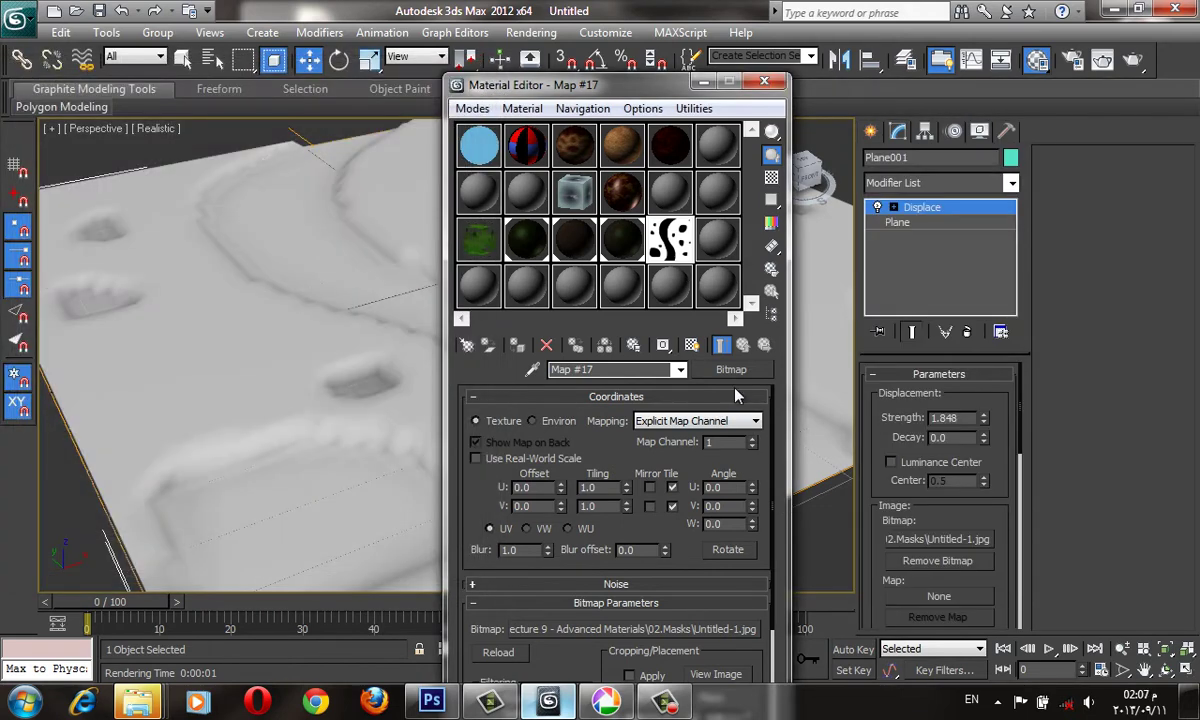
- Select fresh material slot 18, collapse its shader rollouts, and pick a Diffuse Color map
left_click(718, 243)
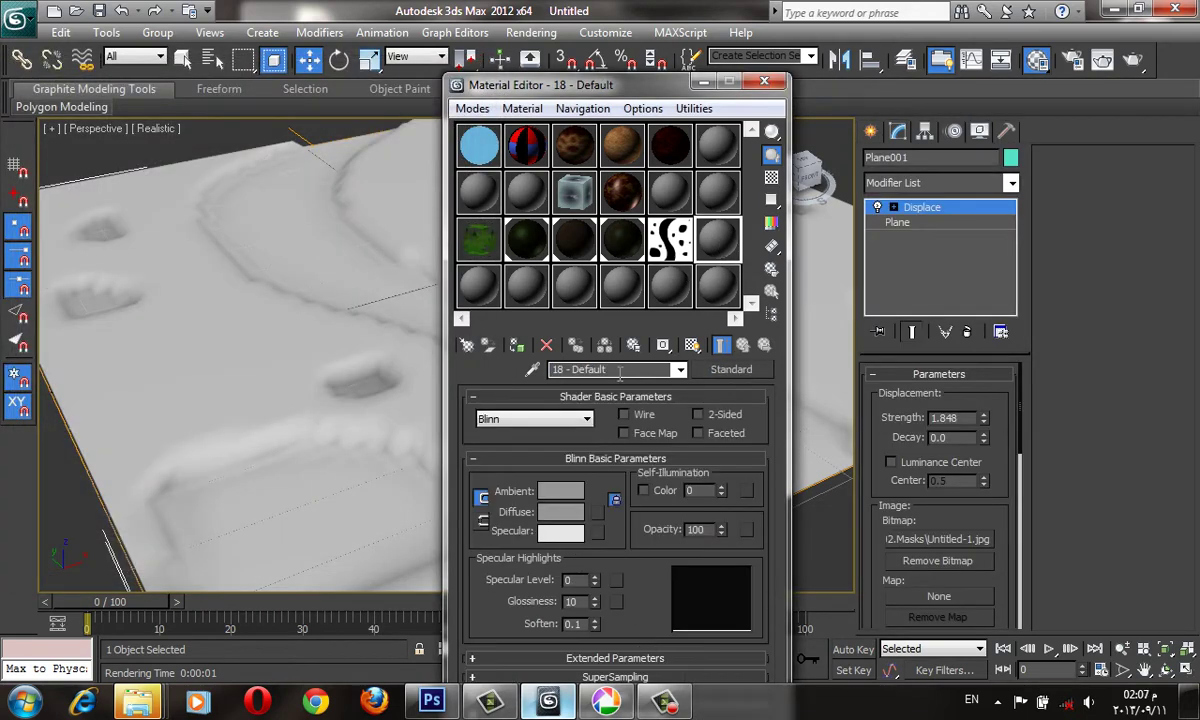
left_click(560, 396)
left_click(553, 415)
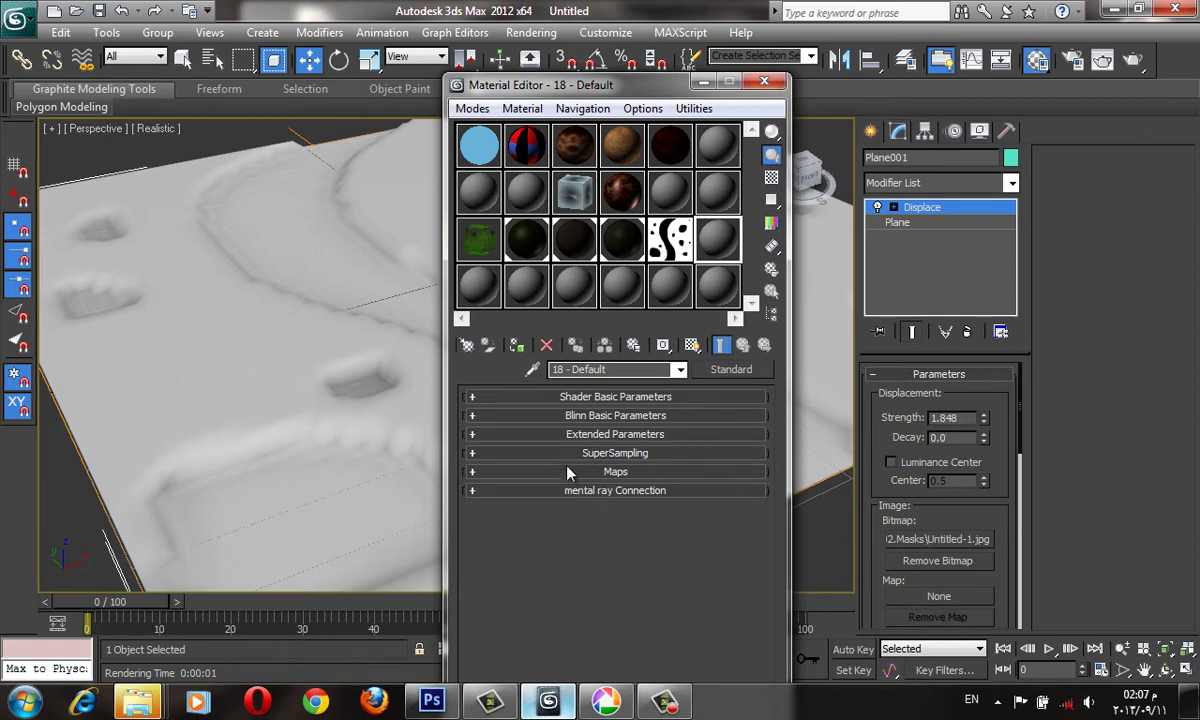
left_click(568, 472)
left_click(682, 452)
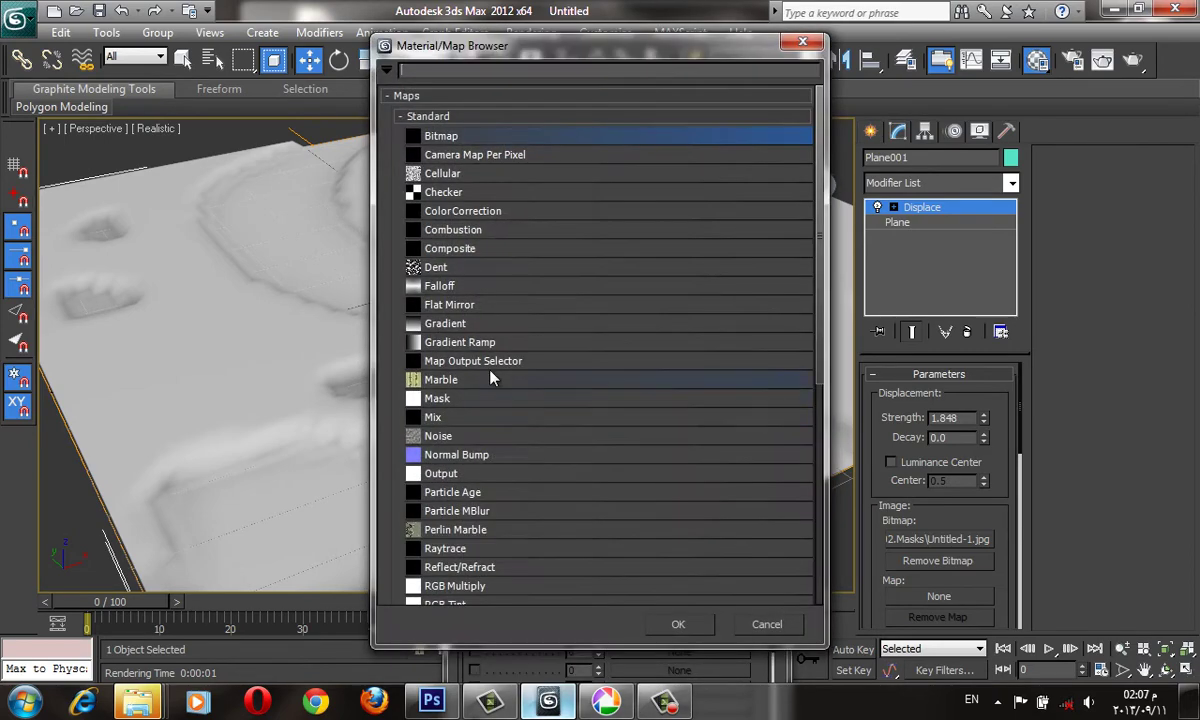
- Assign a Mask map to the diffuse, using the Untitled-1.jpg bitmap as its mask
double_click(455, 403)
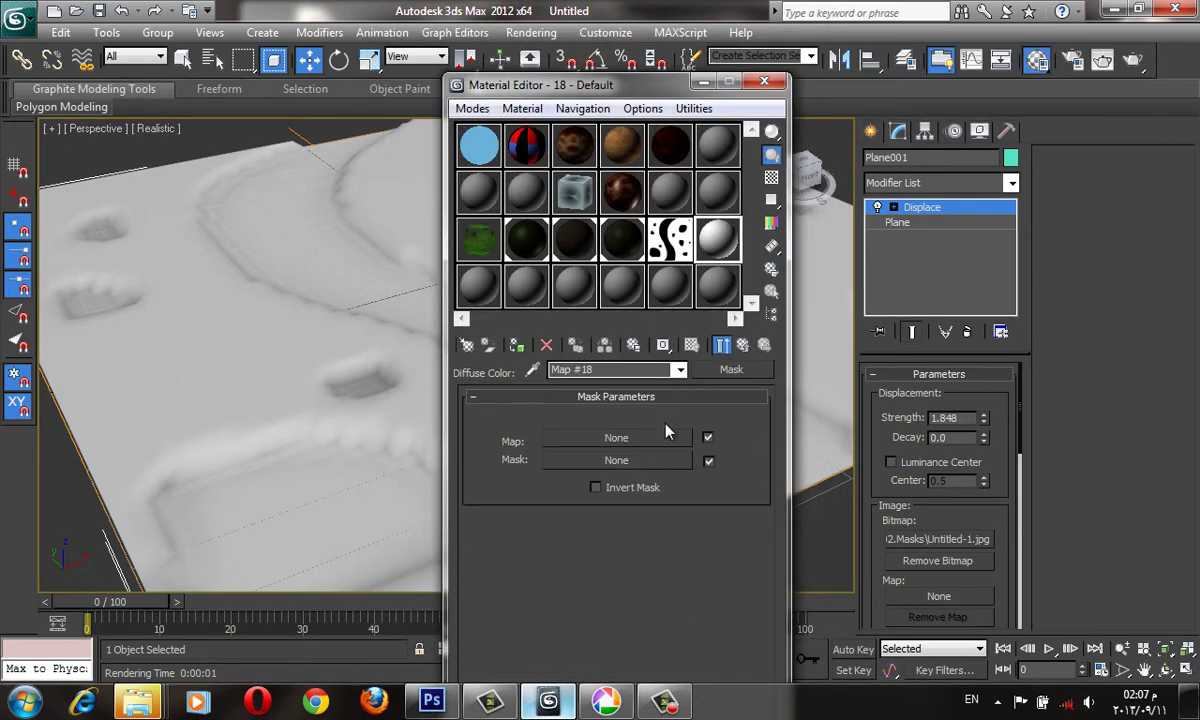
left_click(578, 428)
double_click(457, 124)
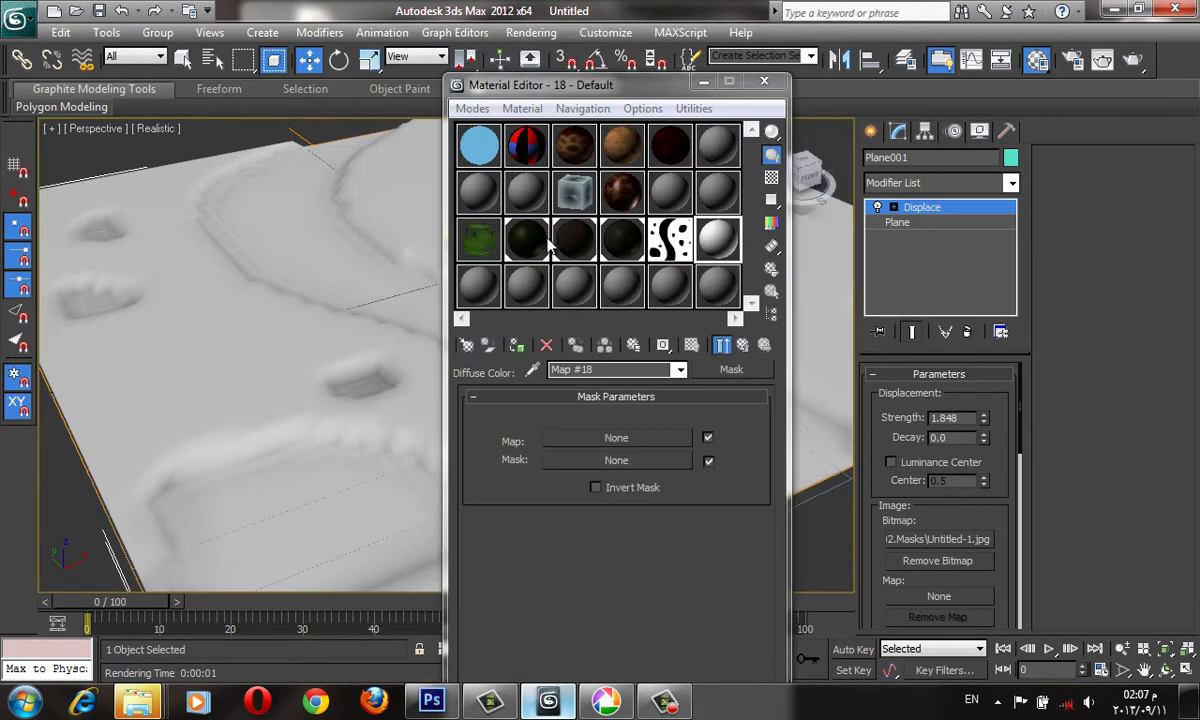
double_click(408, 153)
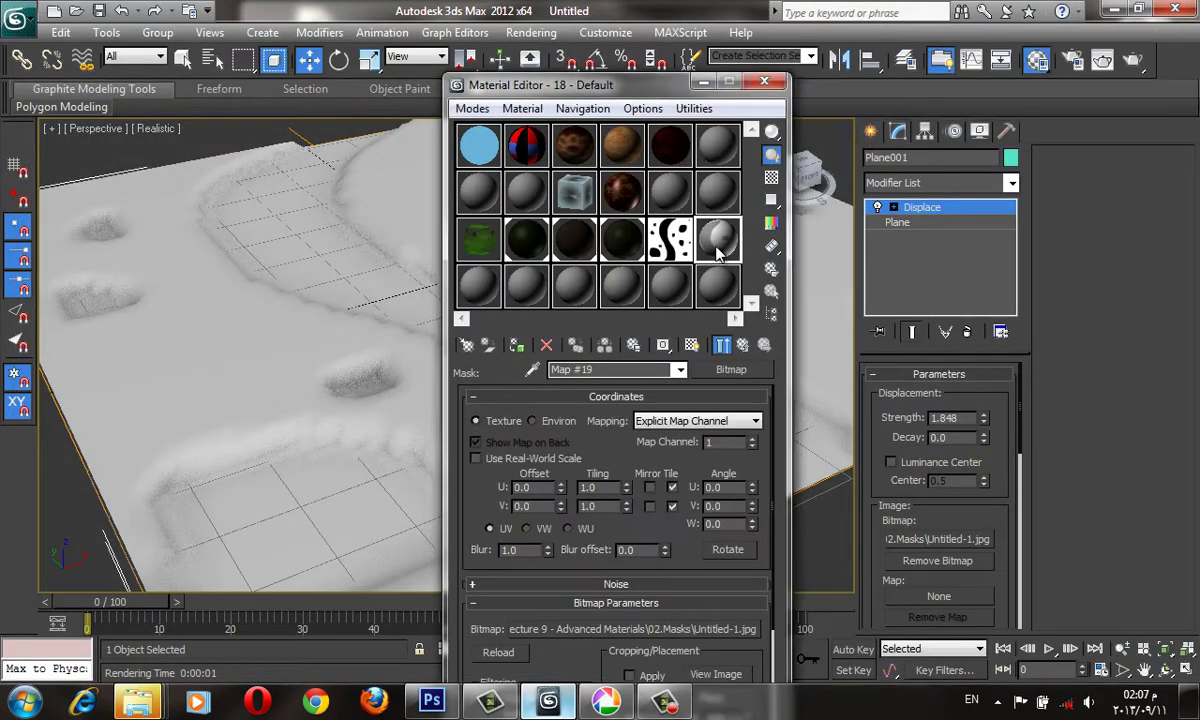
double_click(717, 240)
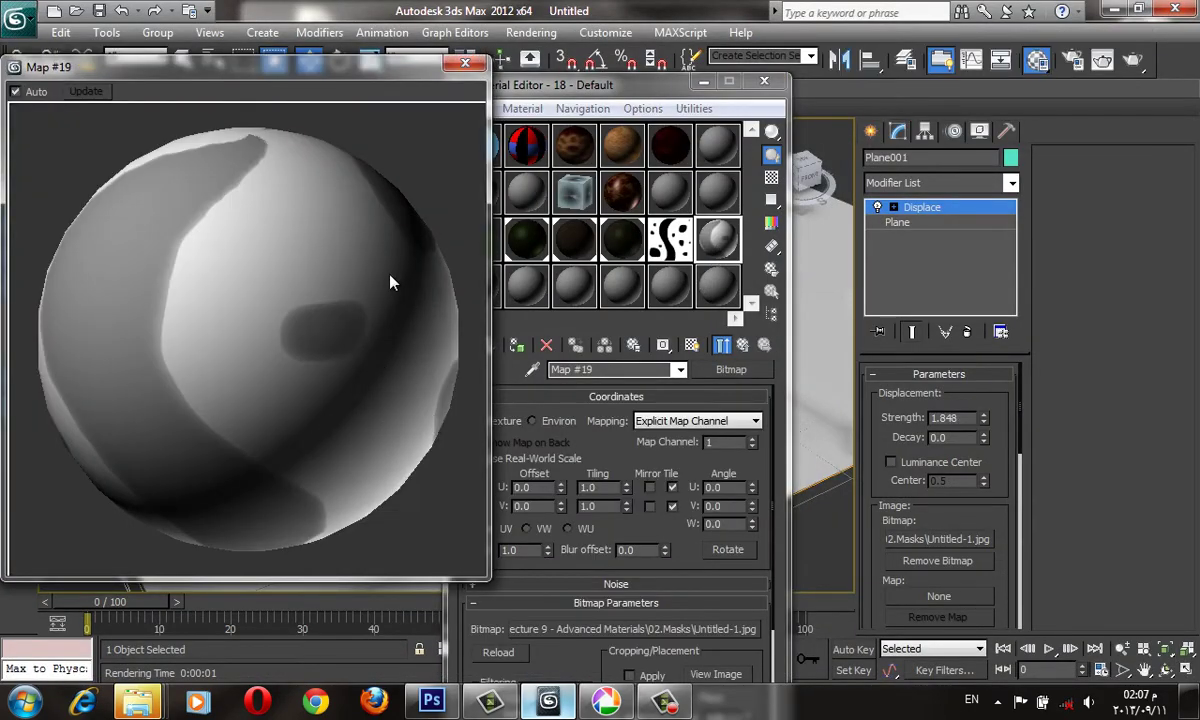
left_click(762, 345)
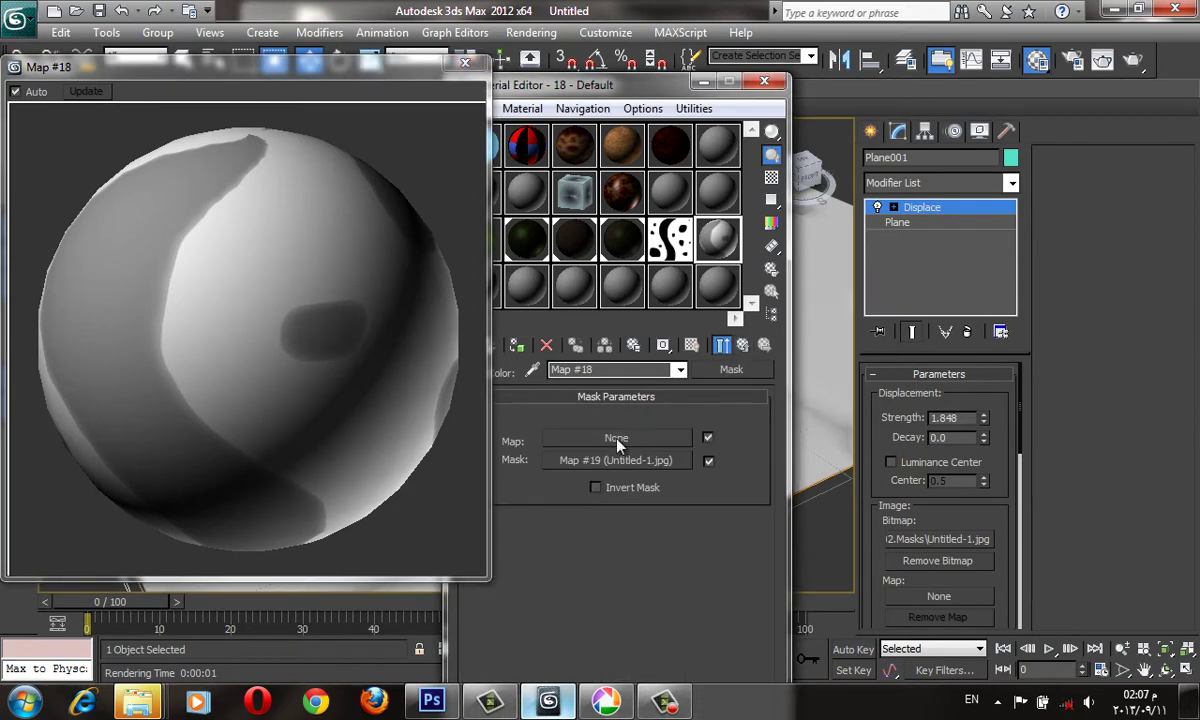
- Use a Noise map of size 17.5 as the masked map, then return to the material
left_click(617, 446)
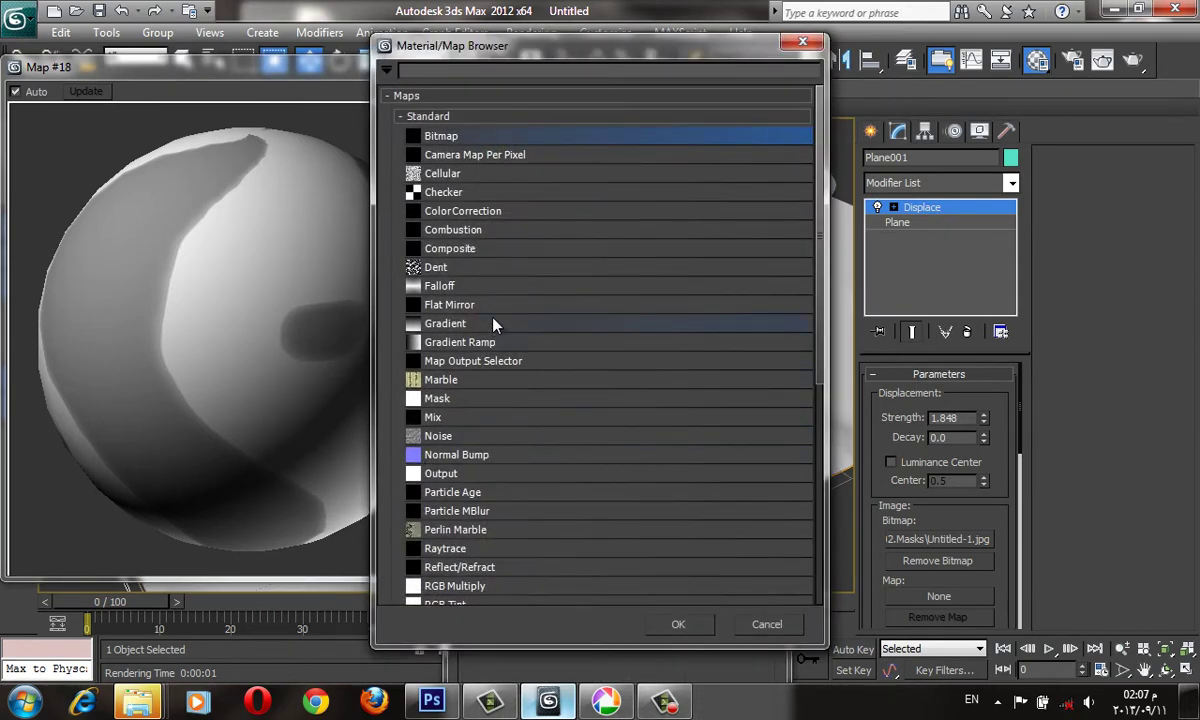
double_click(449, 435)
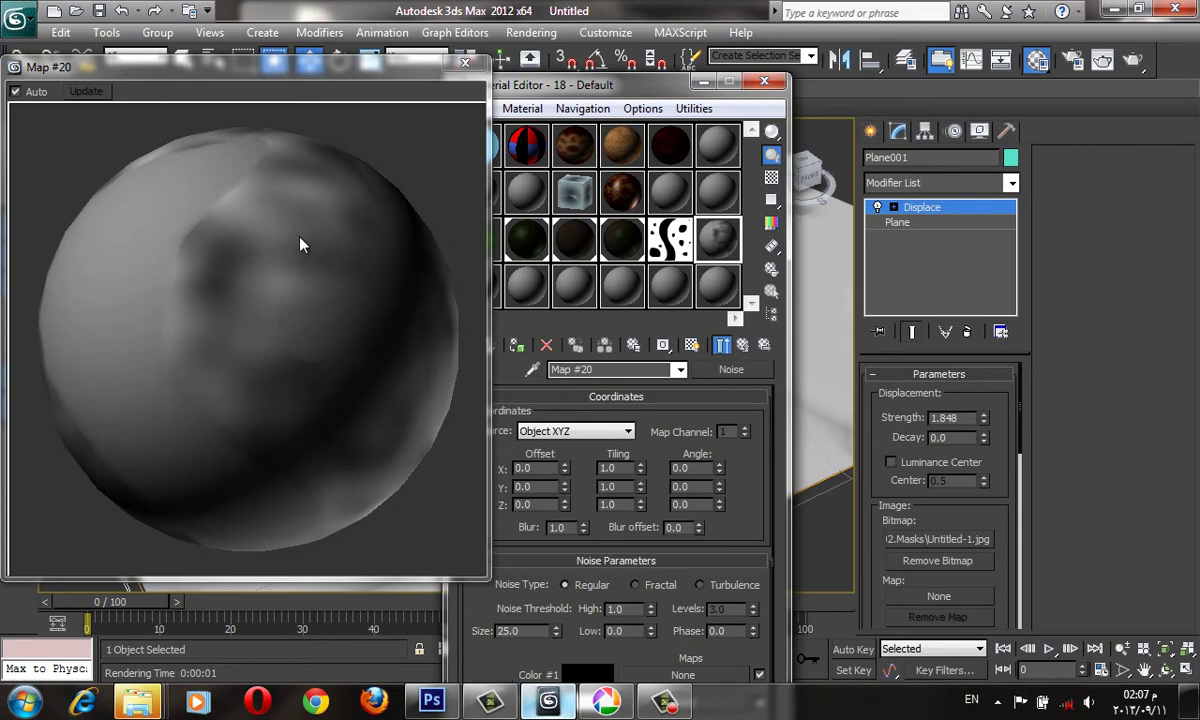
scroll(517, 651, "down", 1)
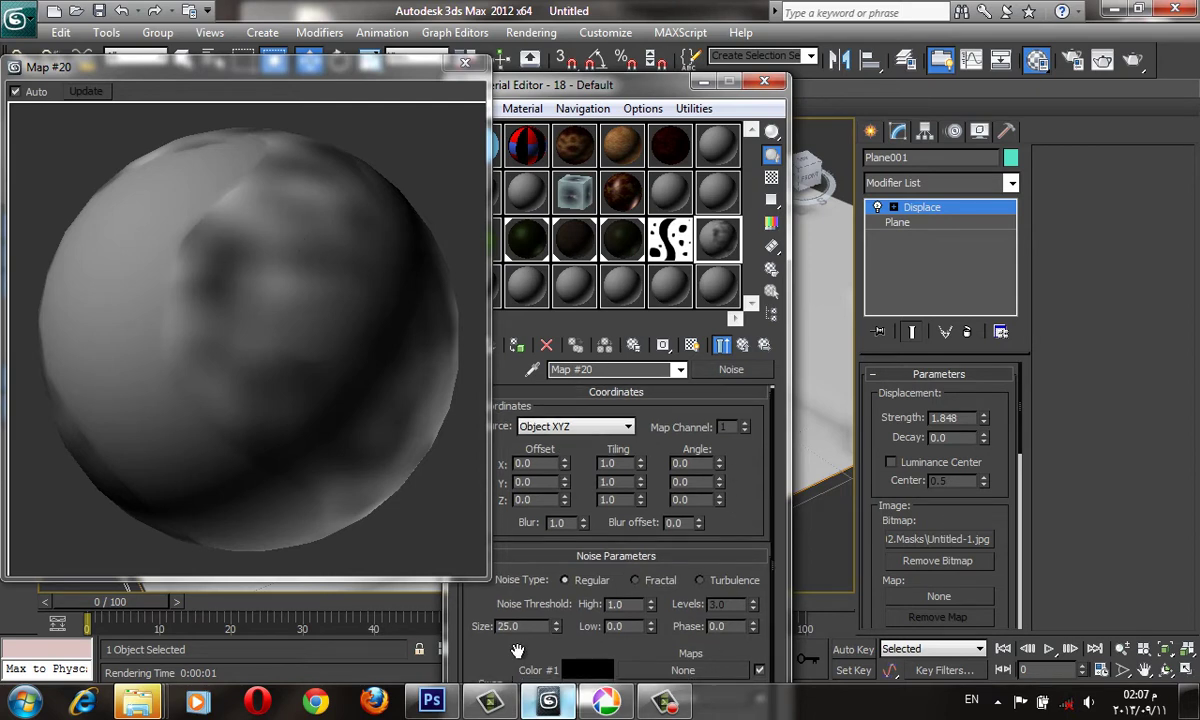
left_click_drag(557, 659, 557, 684)
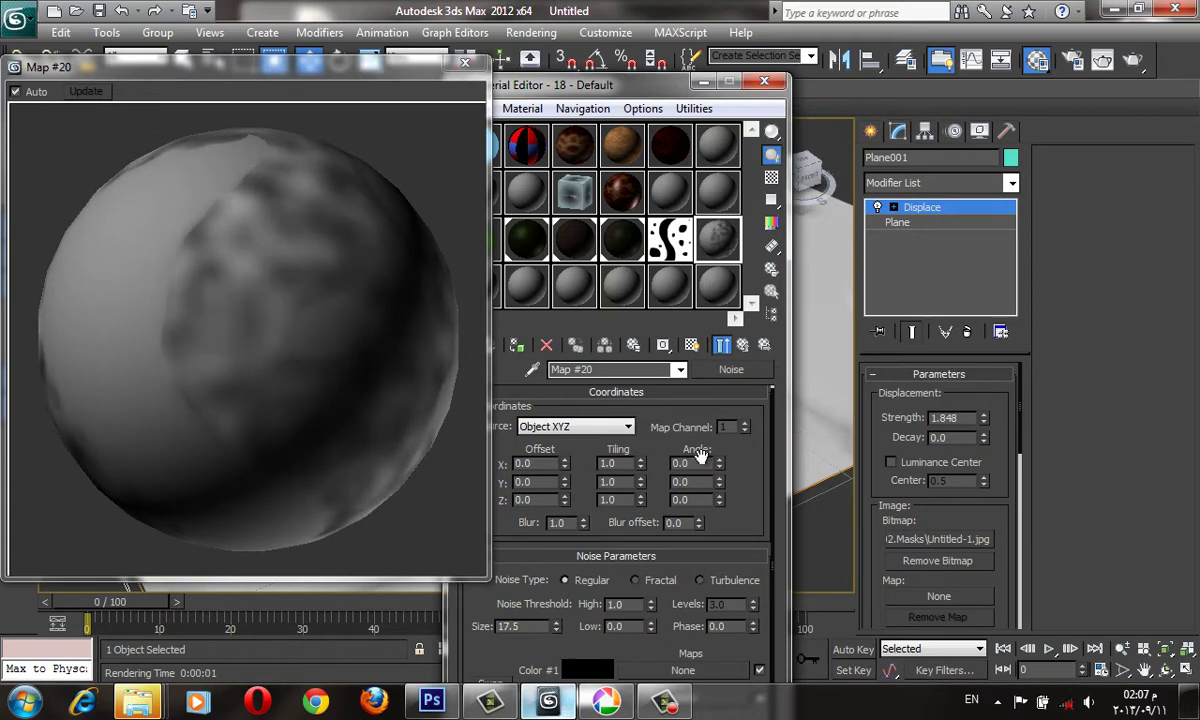
left_click(715, 394)
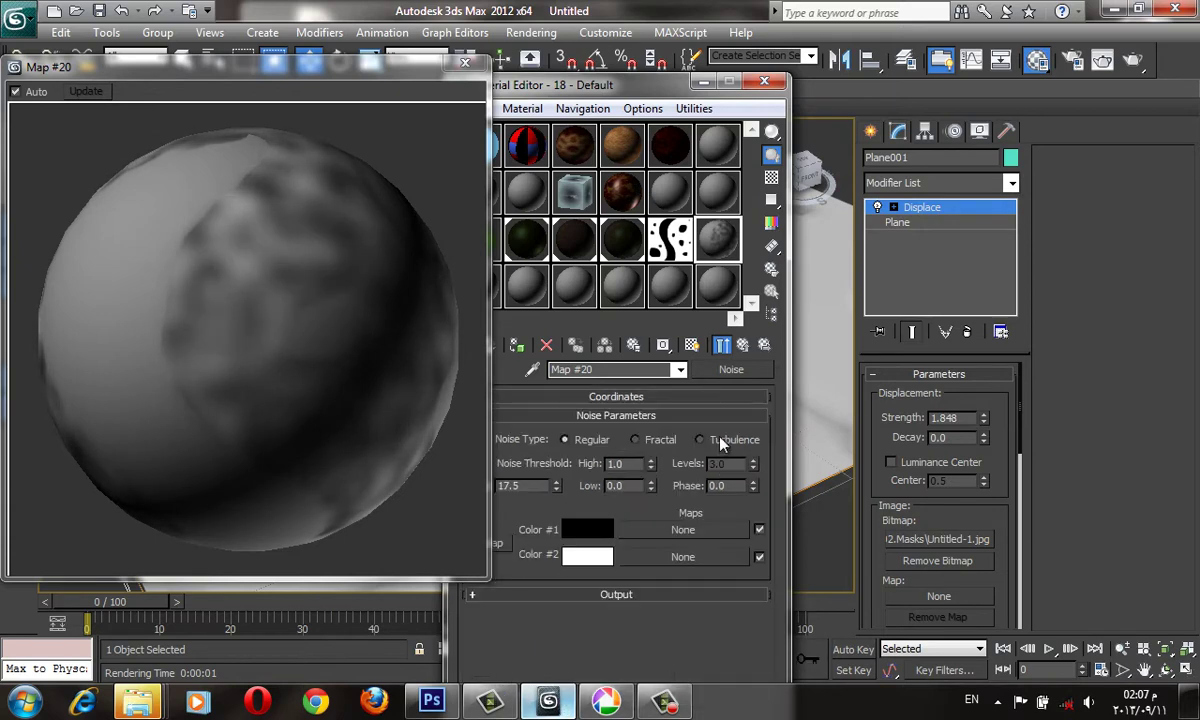
left_click_drag(608, 86, 781, 65)
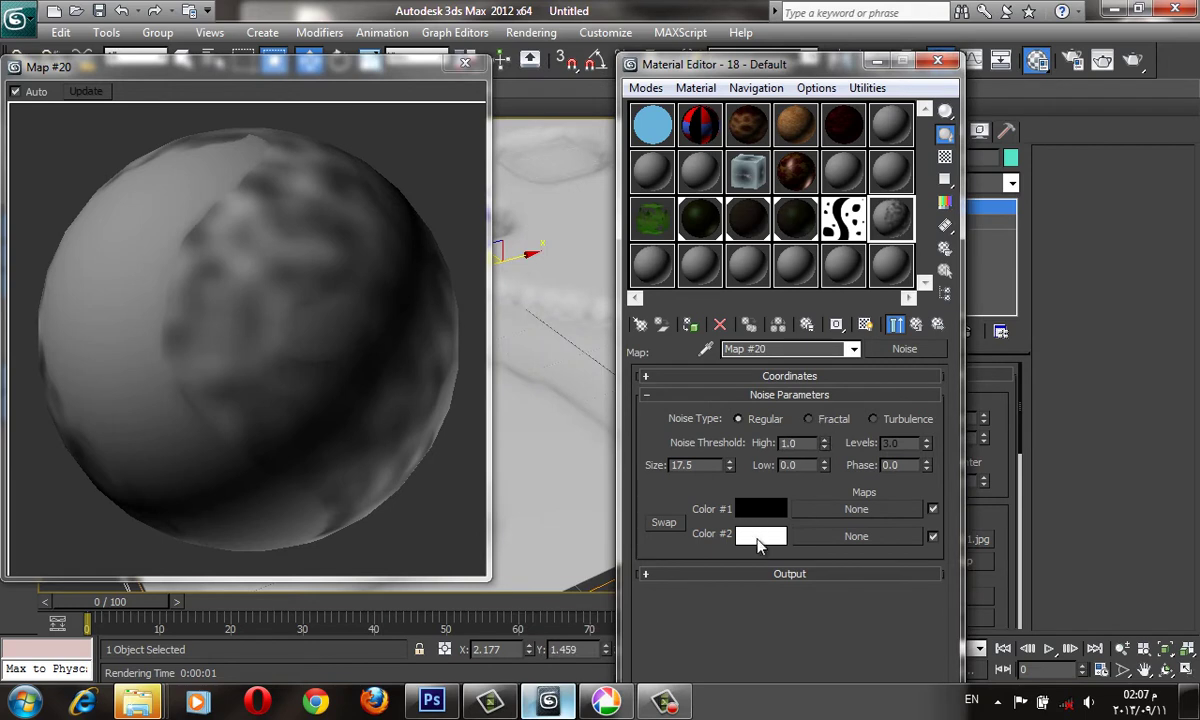
left_click(916, 324)
left_click(918, 326)
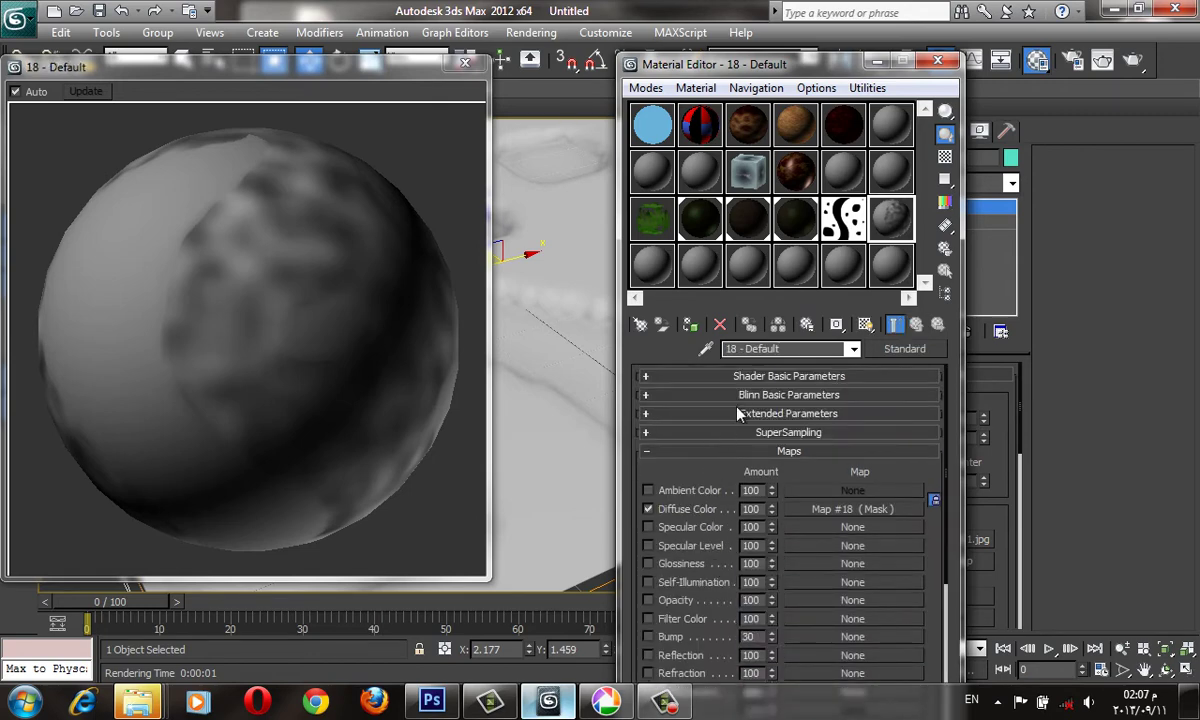
- Set material 18 - Default's ambient colour to pure white
left_click(760, 393)
left_click(734, 427)
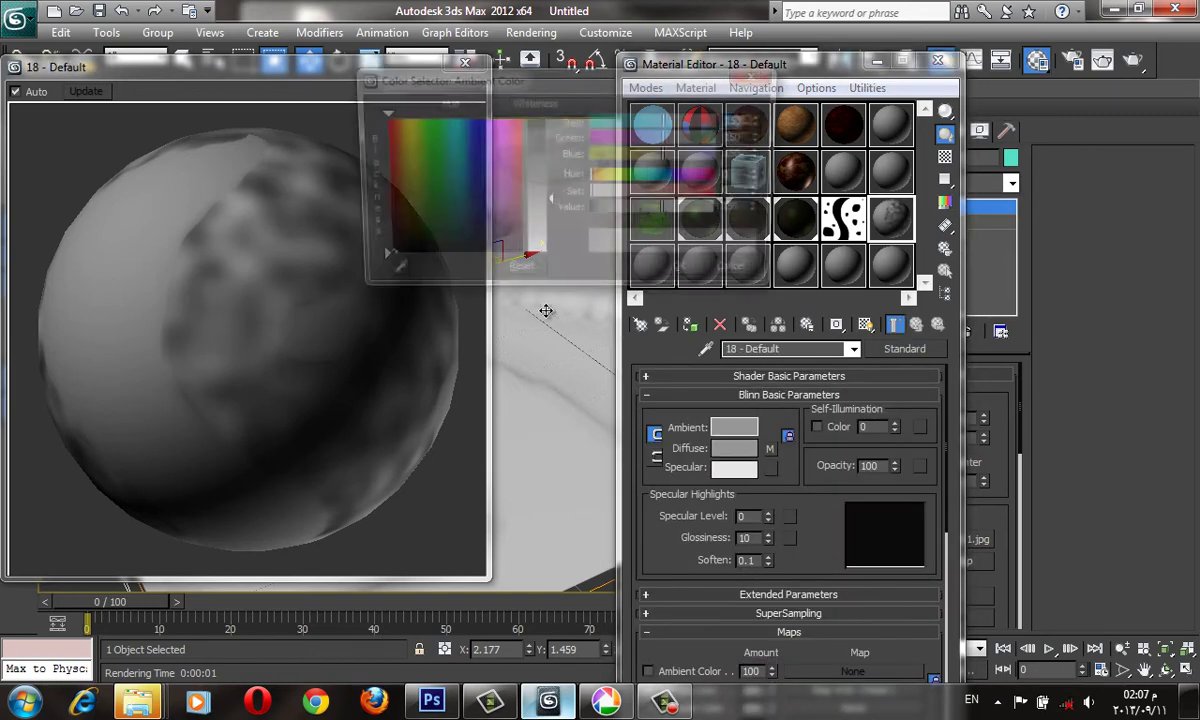
left_click_drag(532, 200, 527, 276)
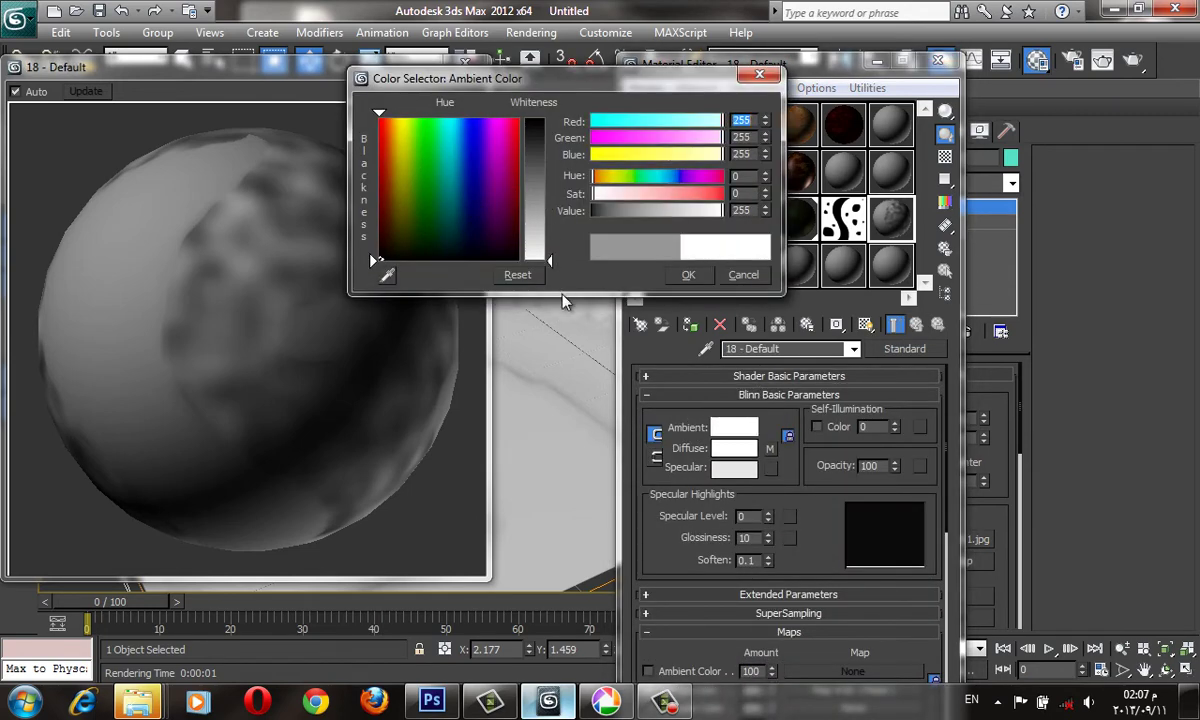
left_click(694, 276)
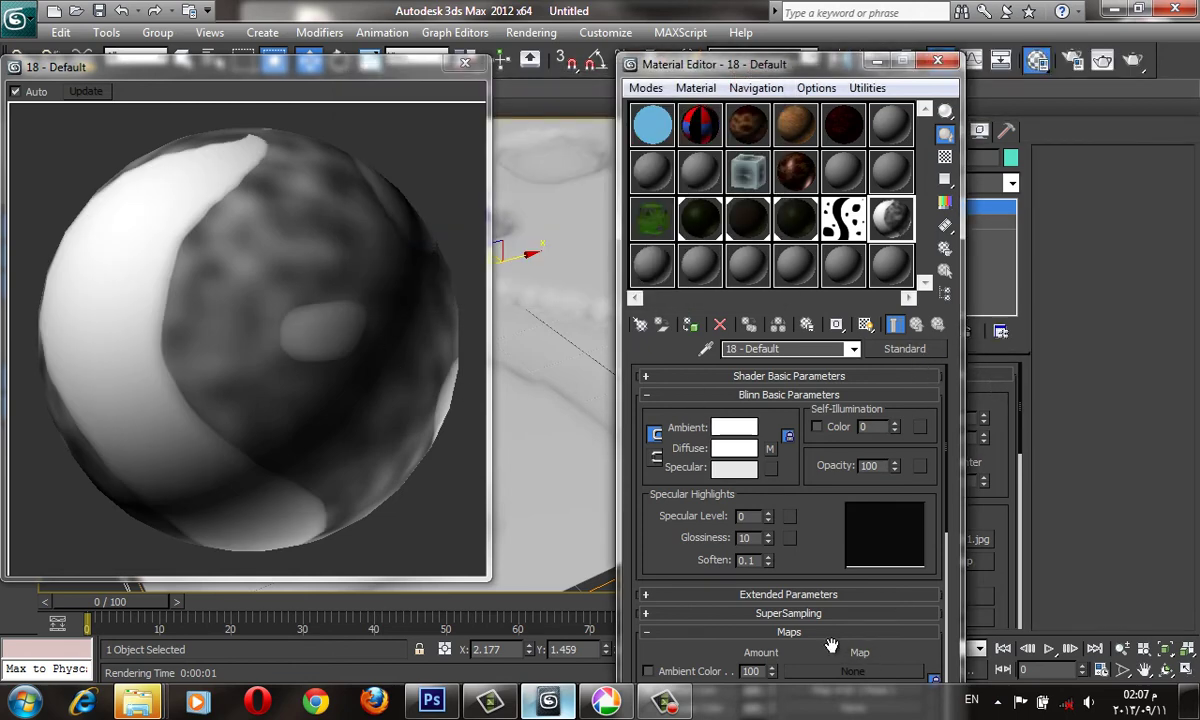
- Paste the diffuse Mask Map #18 into the Displace map, remove the bitmap, and set Strength 3.105
scroll(857, 645, "down", 4)
right_click(880, 487)
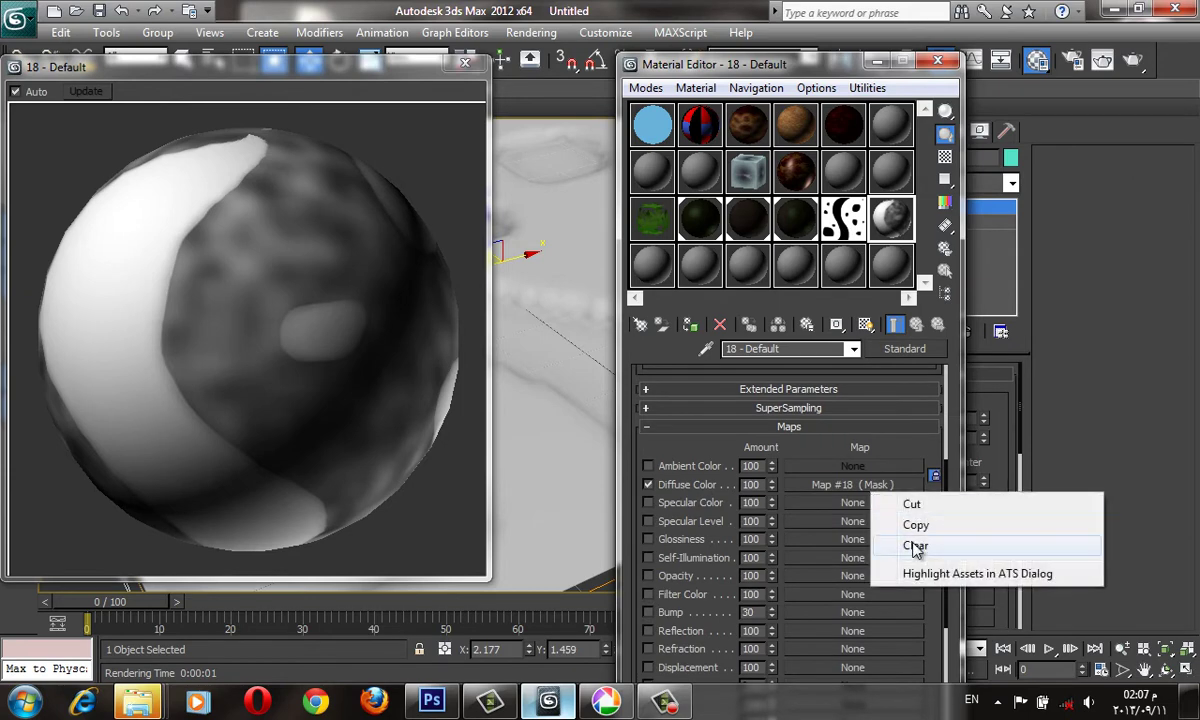
left_click(915, 522)
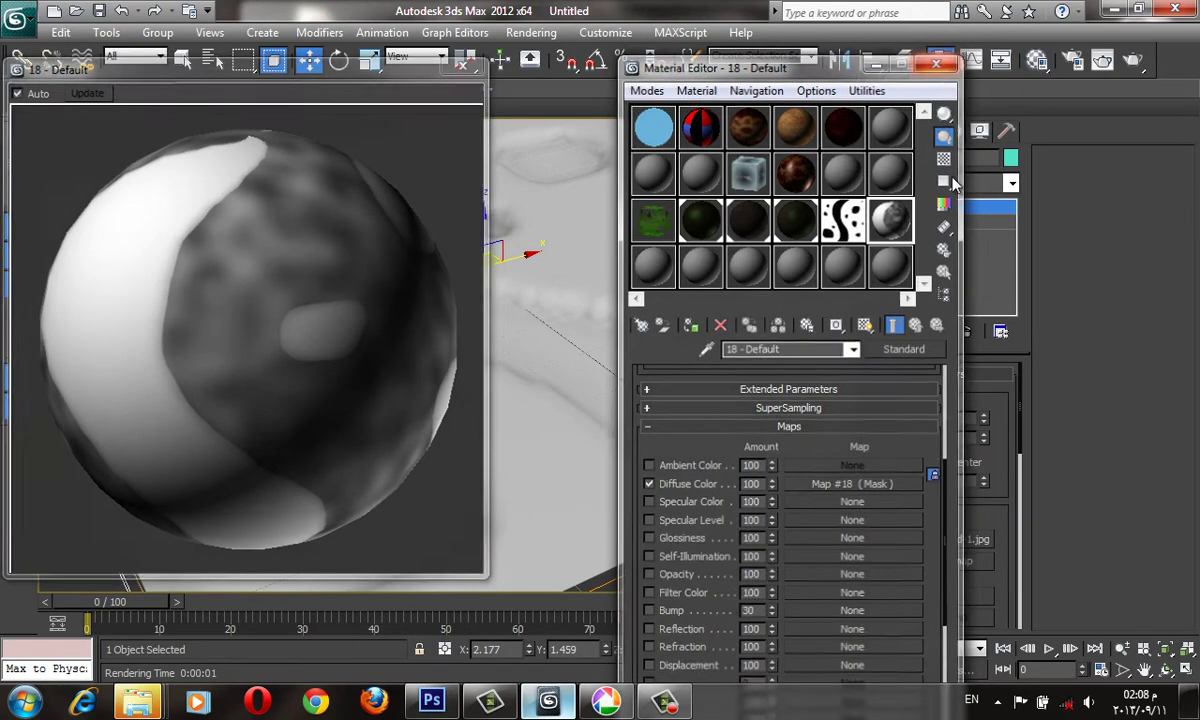
left_click(937, 62)
right_click(977, 546)
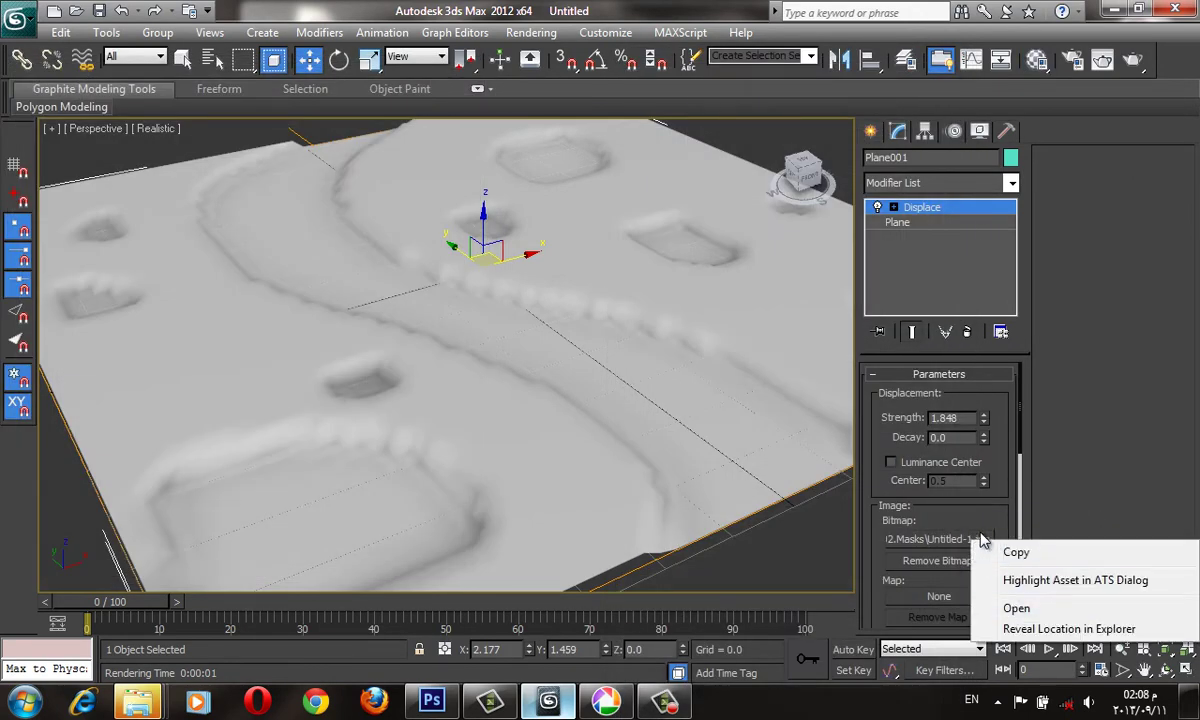
left_click(929, 546)
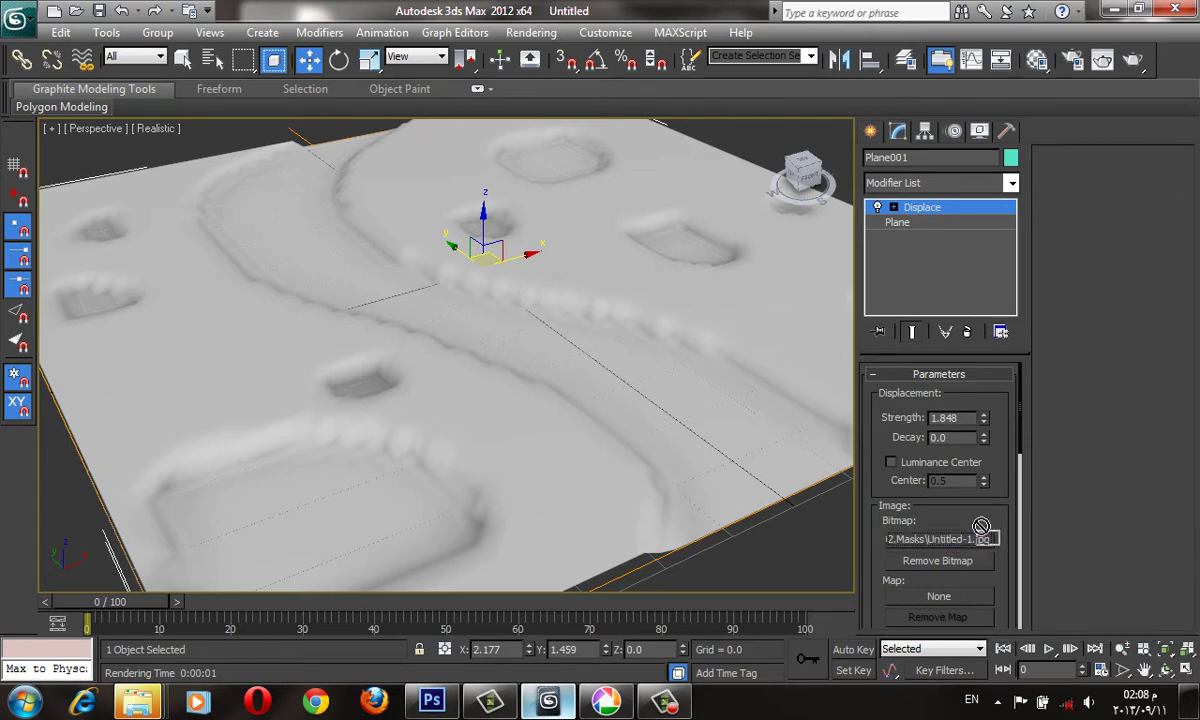
right_click(940, 597)
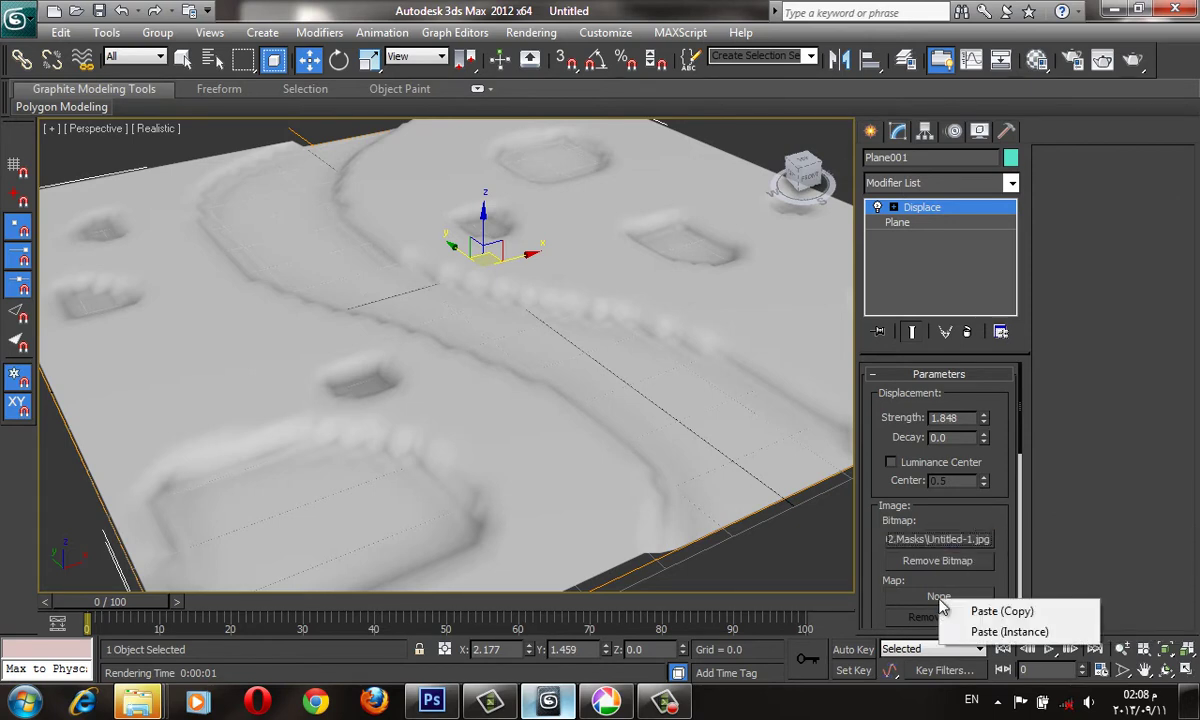
left_click(1000, 631)
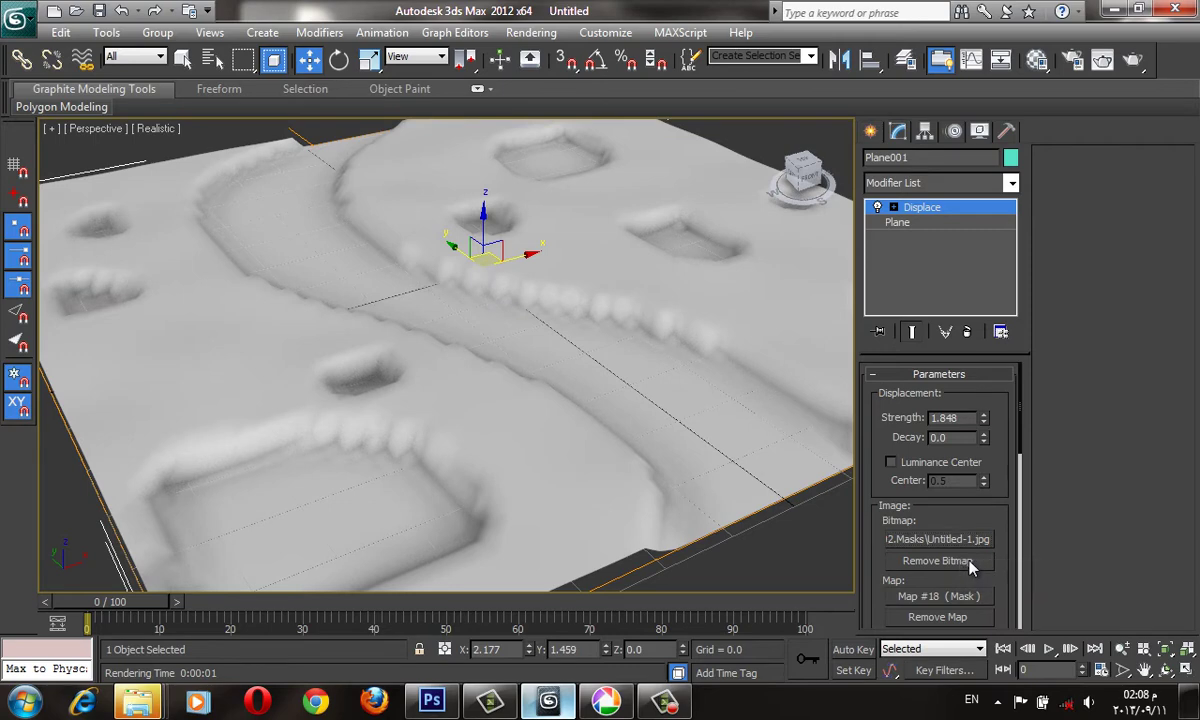
left_click(965, 561)
left_click_drag(983, 413, 980, 372)
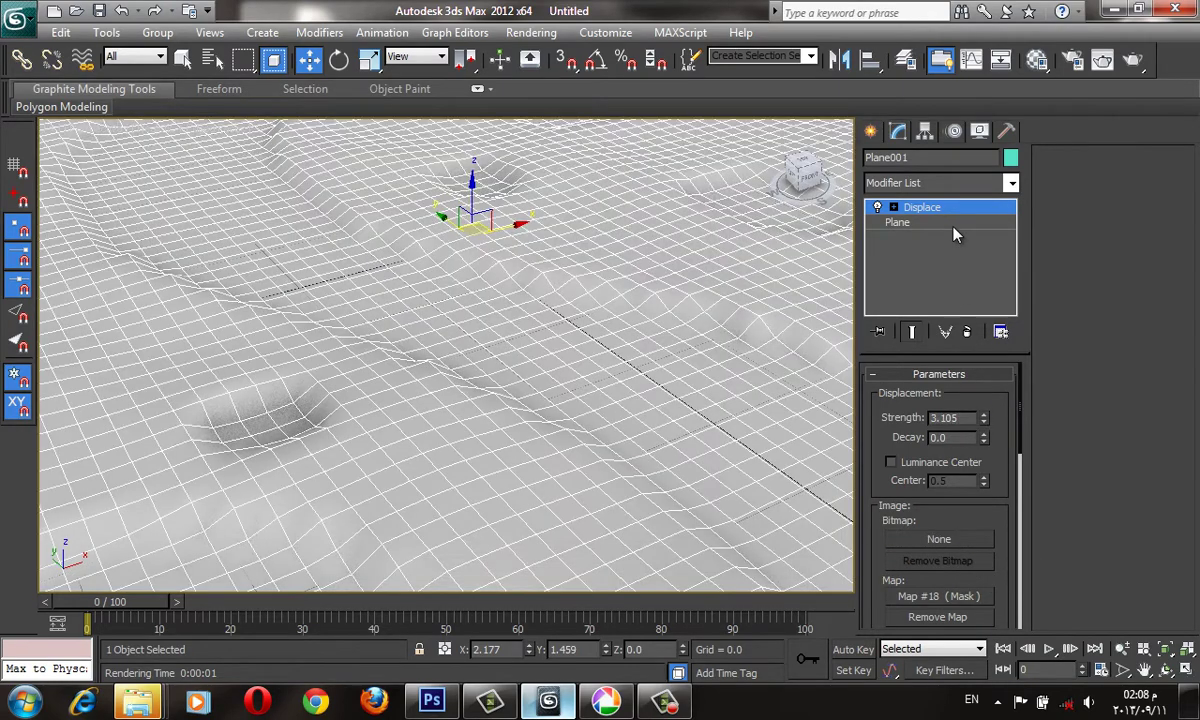
- Give Plane001 350 length and 128 width segments (89600 faces) and zoom in on the terrain
left_click(897, 222)
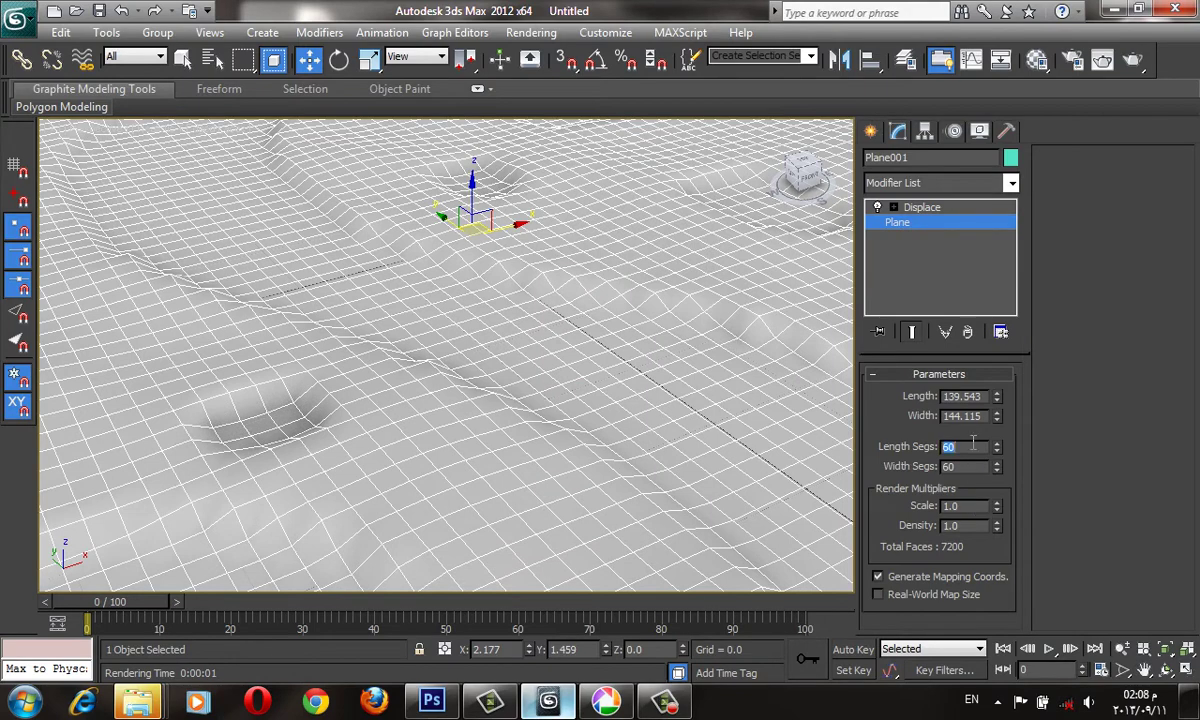
key("Tab")
type("80")
key("Tab")
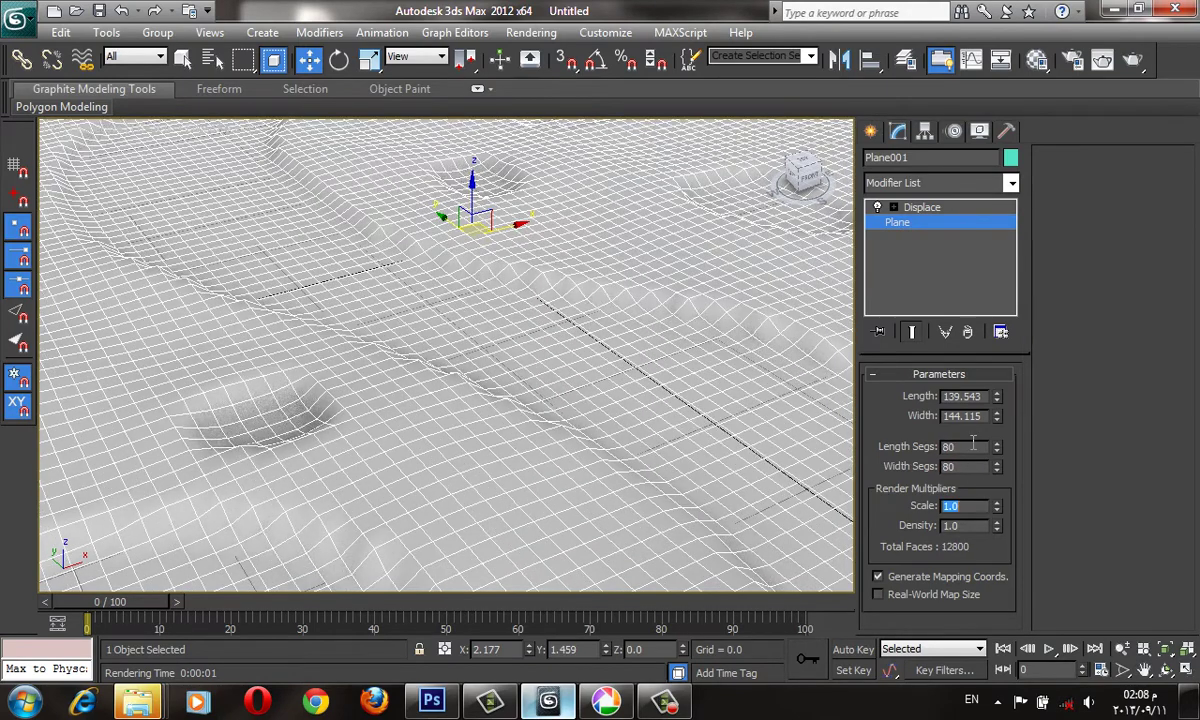
mouse_move(1000, 450)
left_mouse_down()
mouse_move(1003, 462)
mouse_move(1003, 440)
left_mouse_up()
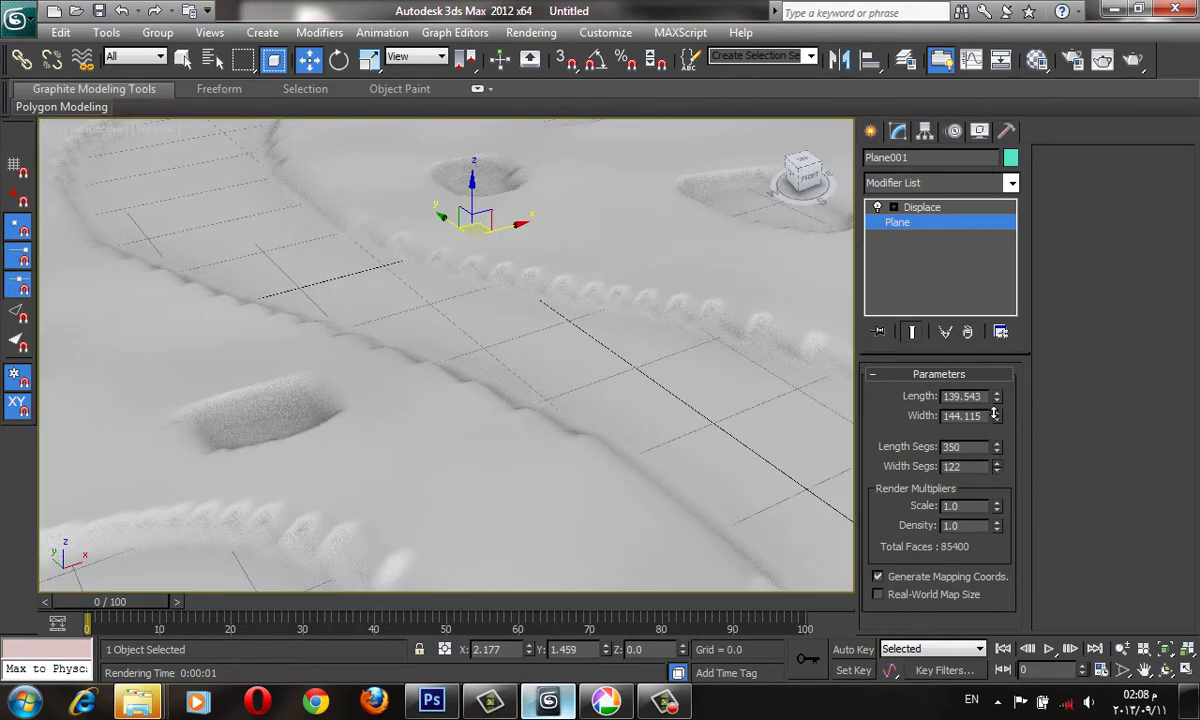
scroll(493, 463, "down", 2)
scroll(493, 463, "down", 2)
scroll(493, 463, "down", 2)
mouse_move(493, 463)
middle_mouse_down("alt")
mouse_move(595, 351)
mouse_move(595, 415)
mouse_move(485, 410)
mouse_move(503, 438)
middle_mouse_up("alt")
scroll(503, 438, "down", 3)
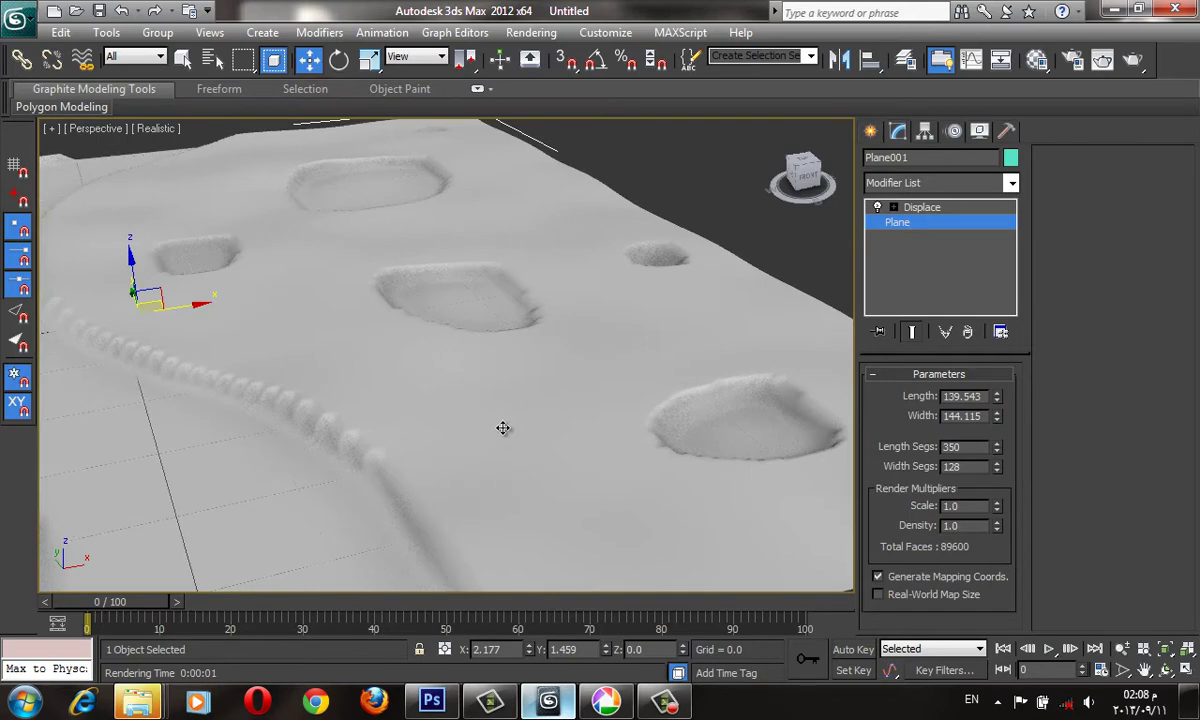
- Set the Noise inside Mask Map #18 to Turbulence type
key("m")
left_click(843, 232)
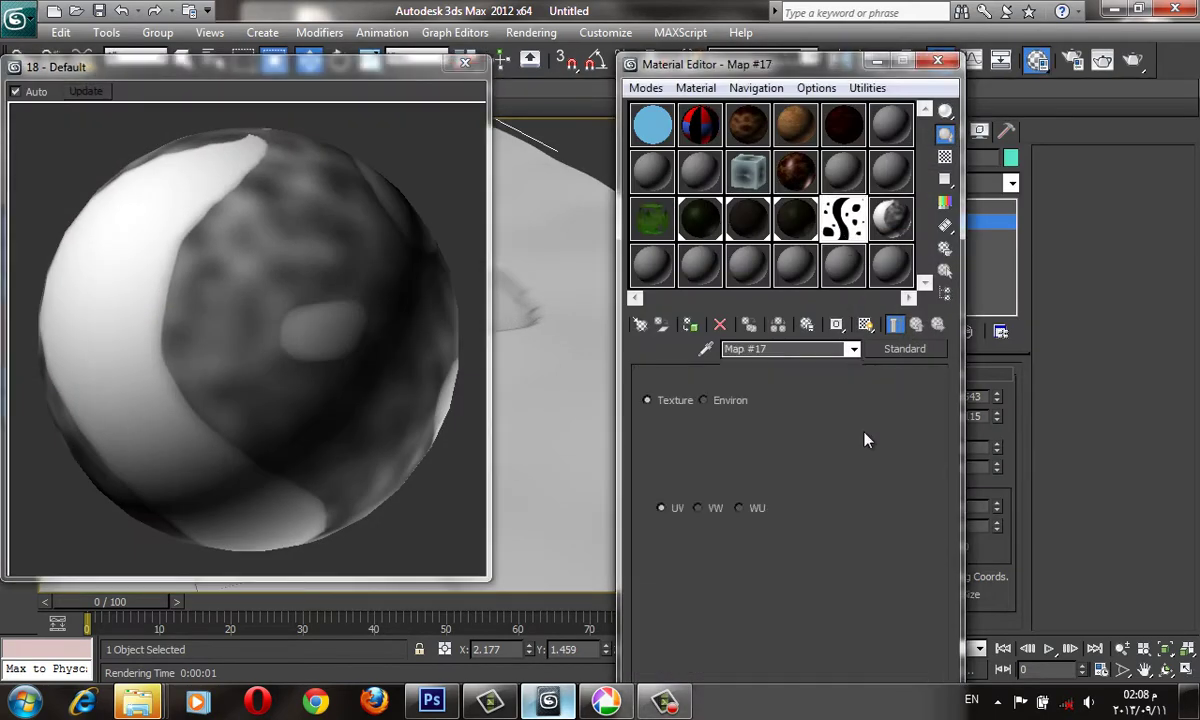
scroll(870, 615, "down", 3)
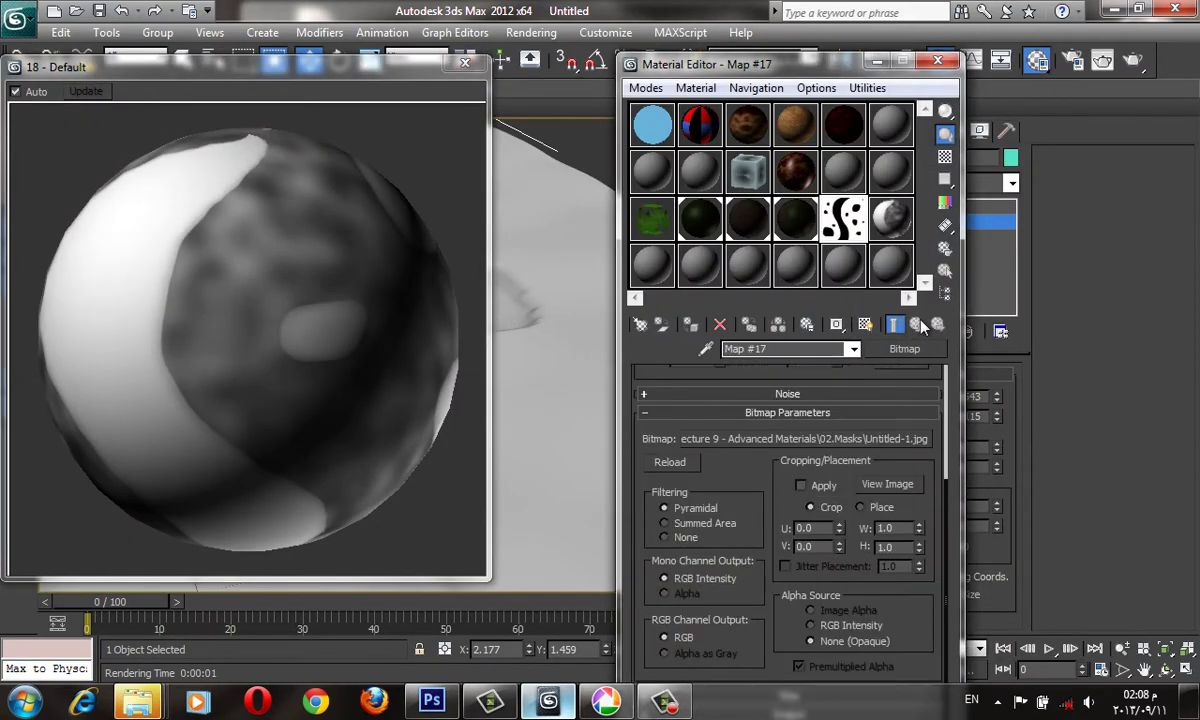
left_click(889, 225)
scroll(851, 467, "down", 5)
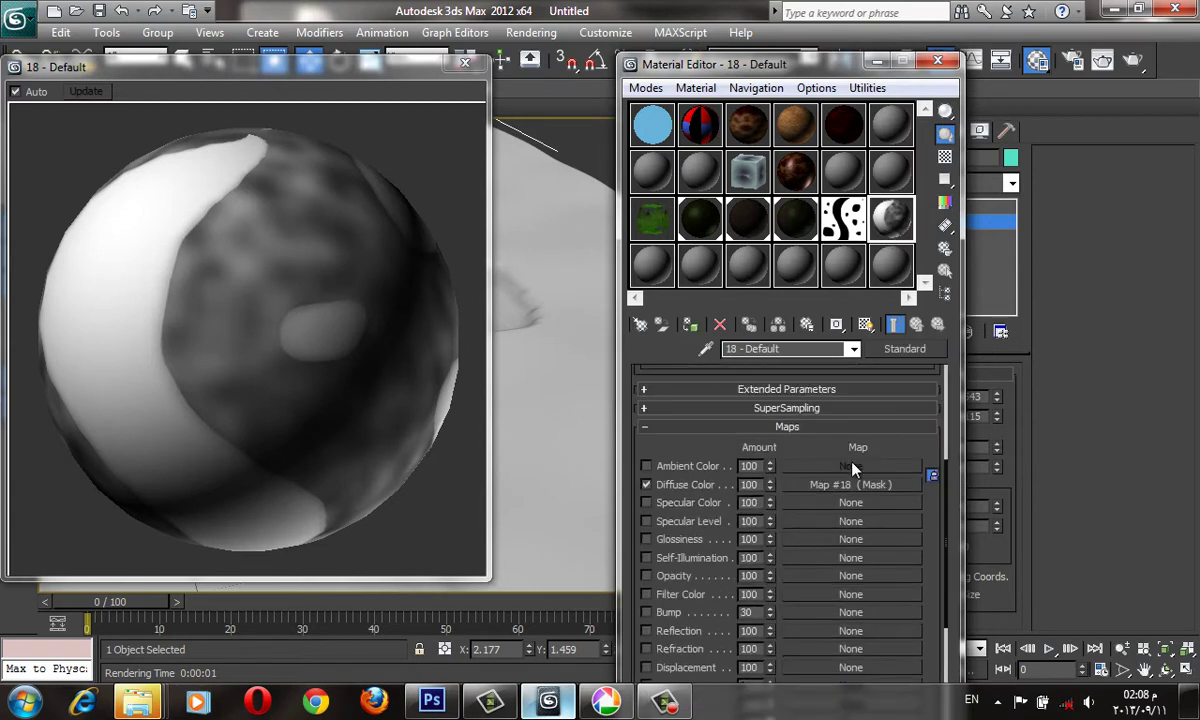
left_click(857, 486)
left_click(838, 421)
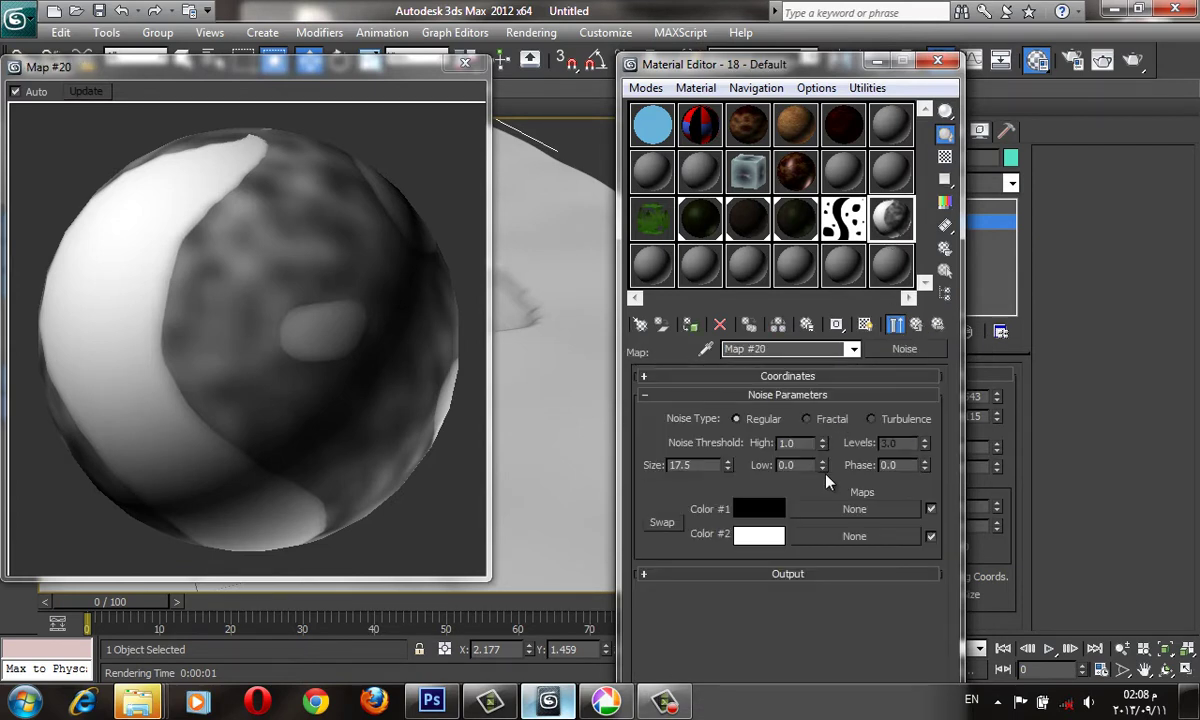
left_click(830, 424)
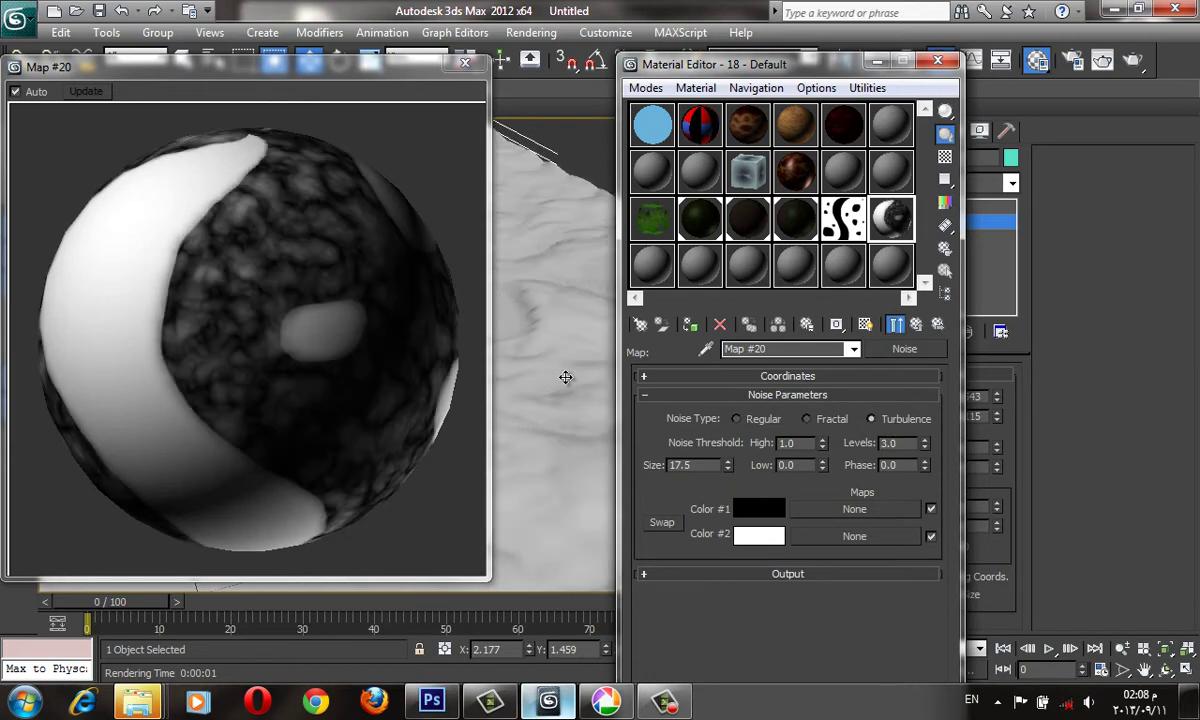
- Pan across the bumpier terrain and render the Perspective view
left_click(877, 62)
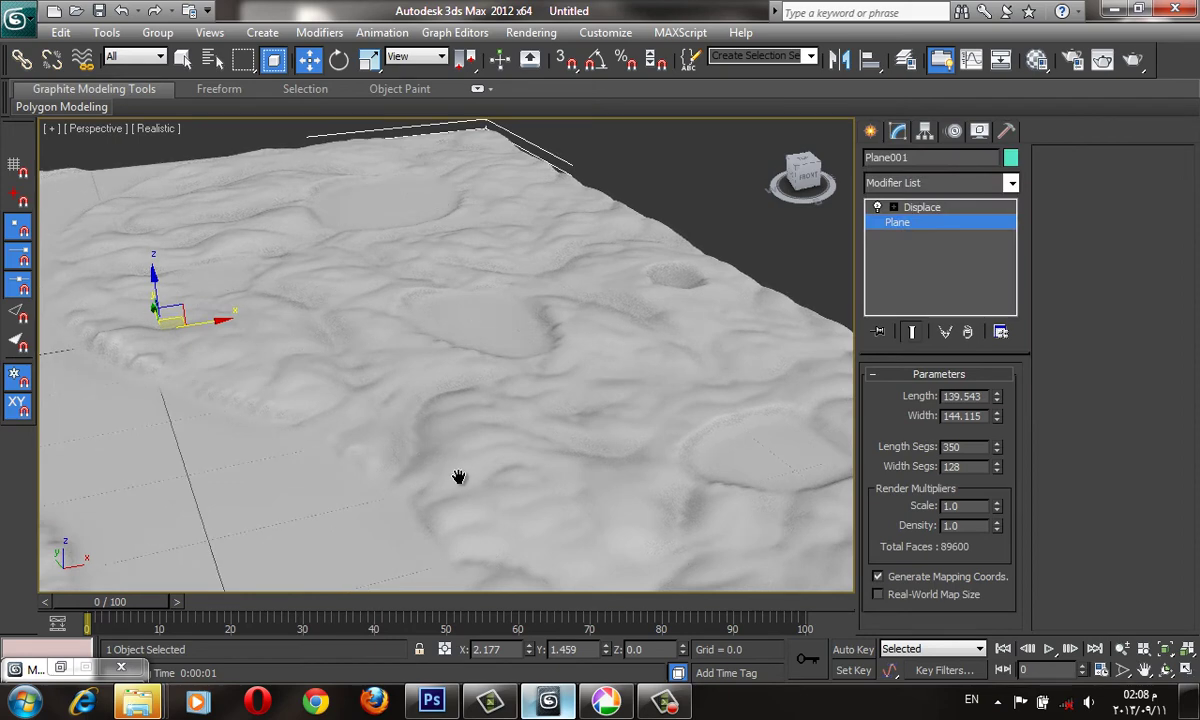
middle_click_drag(458, 482, 619, 408)
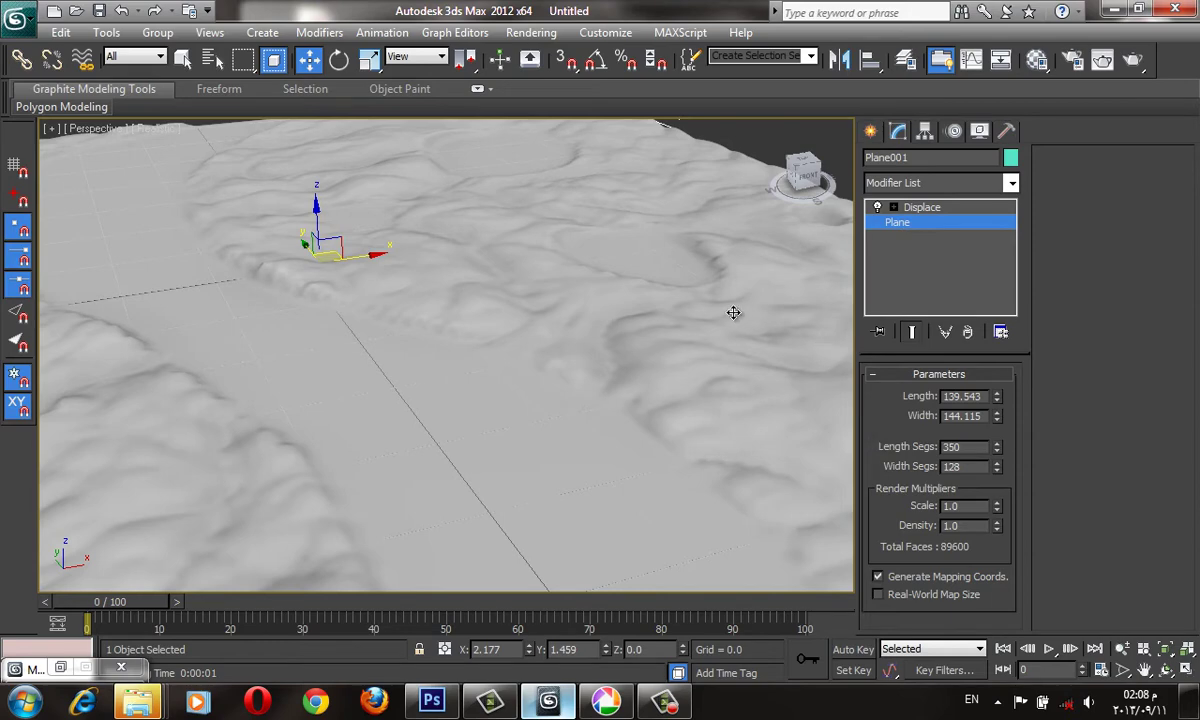
key("m")
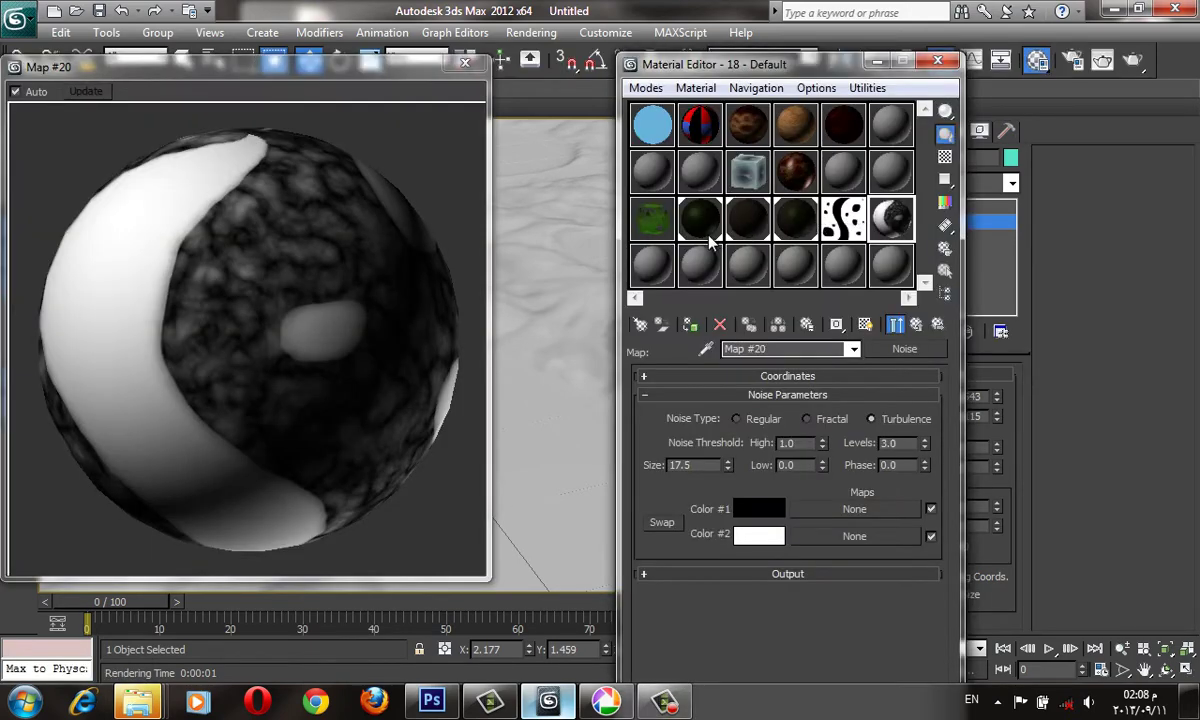
left_click(464, 64)
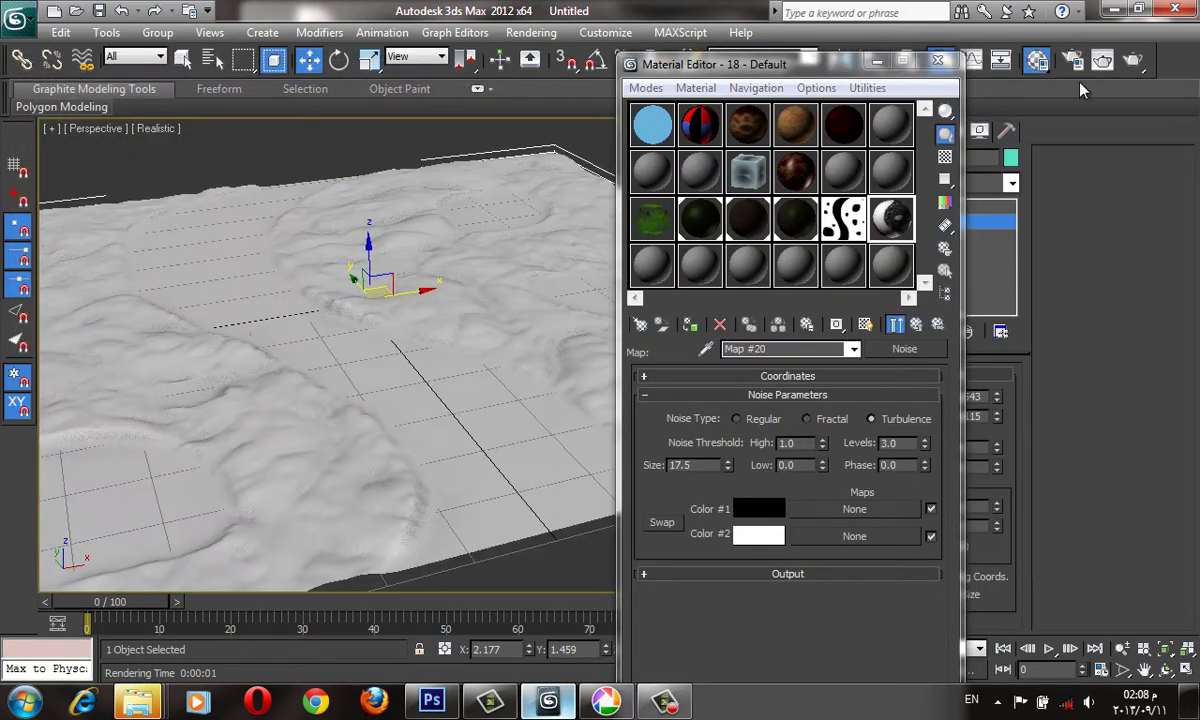
left_click(1141, 60)
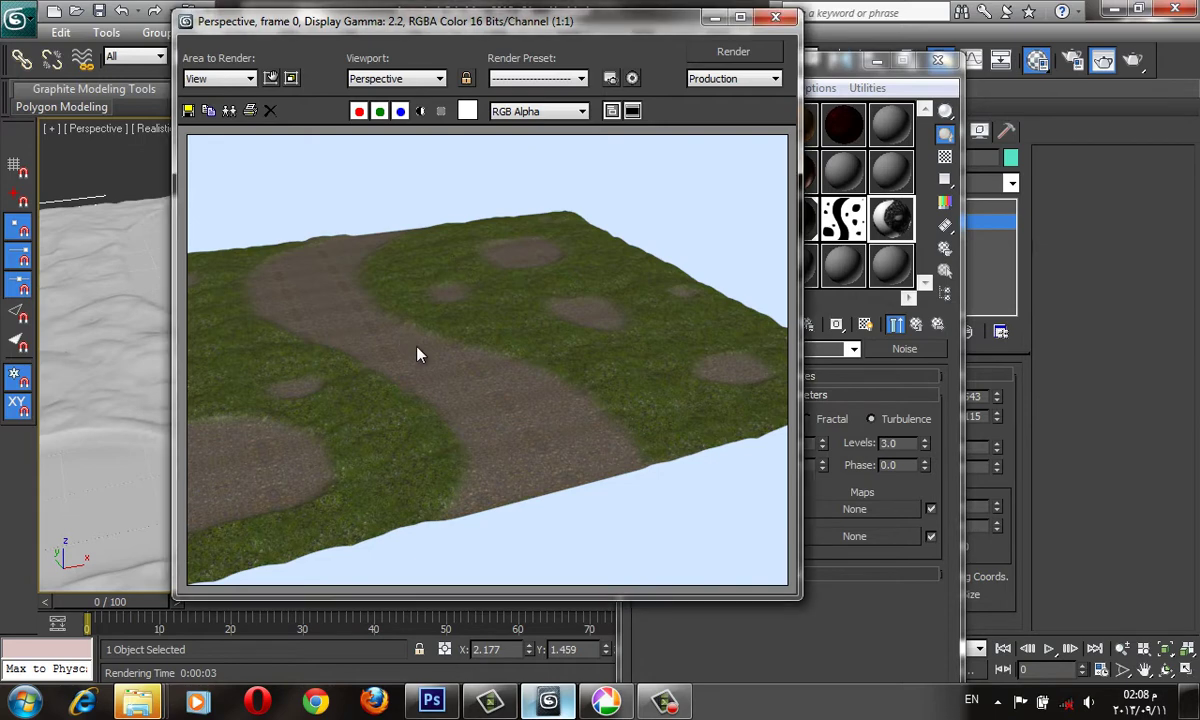
- Zoom into the grass-and-gravel render, close it, and preview the Map #17 S-path mask
scroll(418, 351, "up", 1)
middle_click_drag(479, 351, 660, 385)
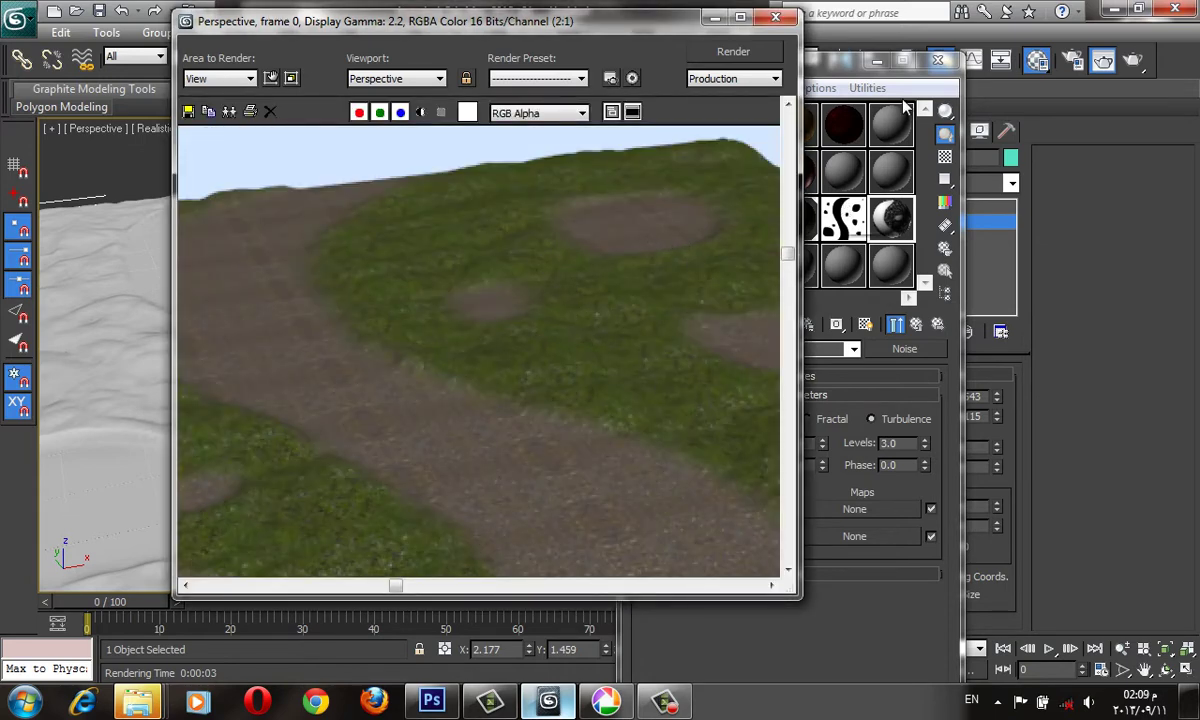
left_click(775, 17)
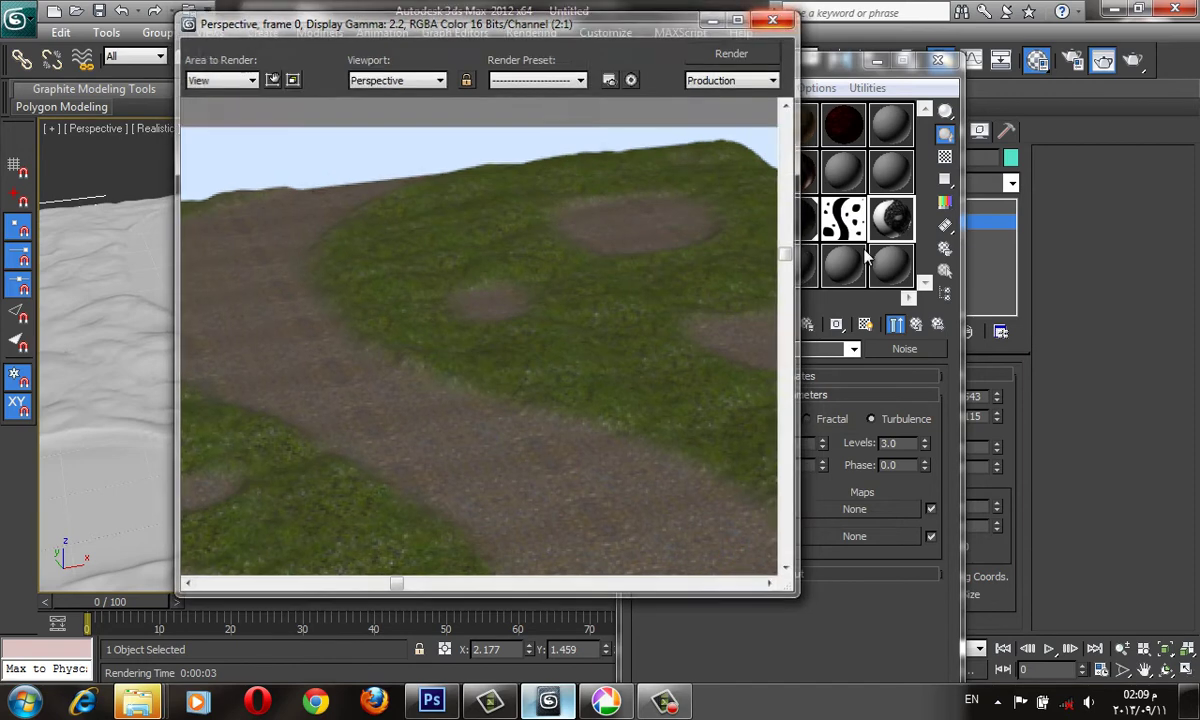
double_click(828, 228)
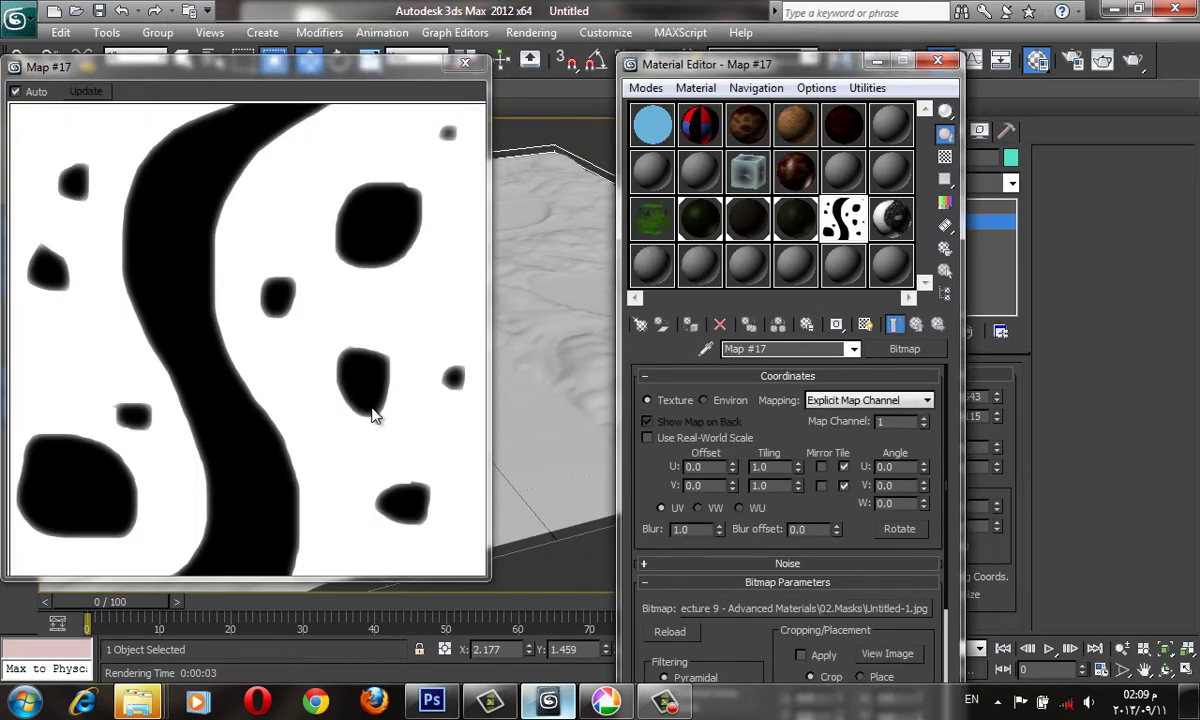
left_click(464, 62)
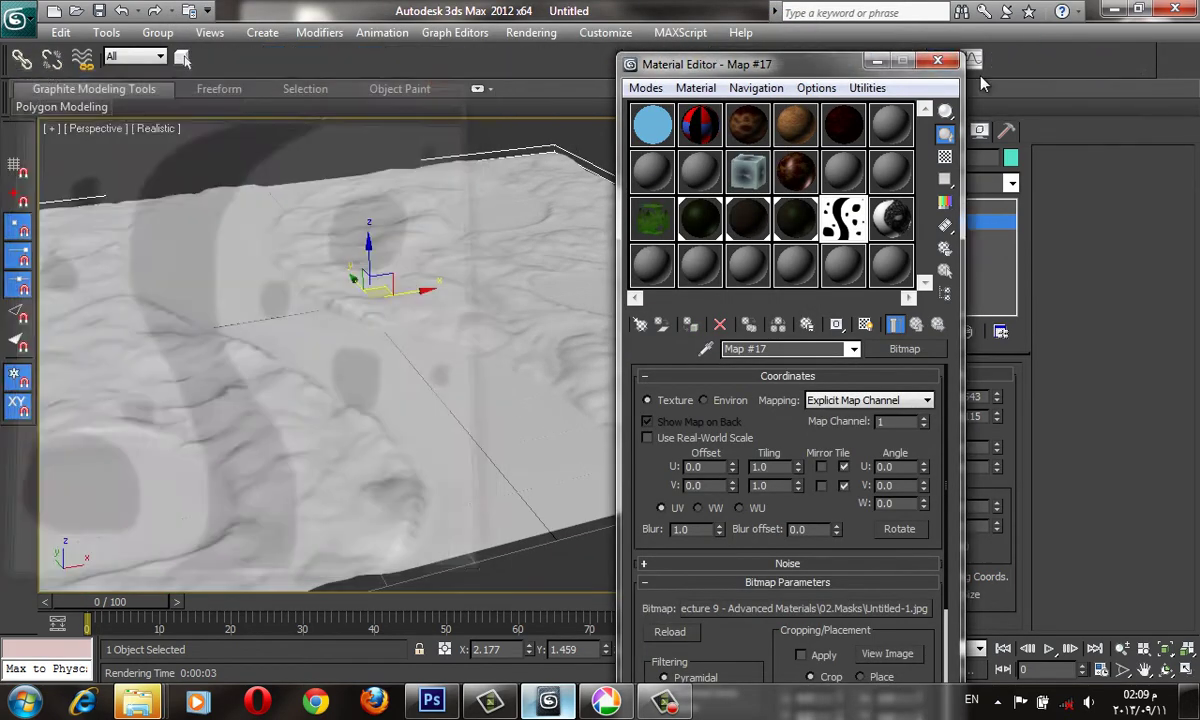
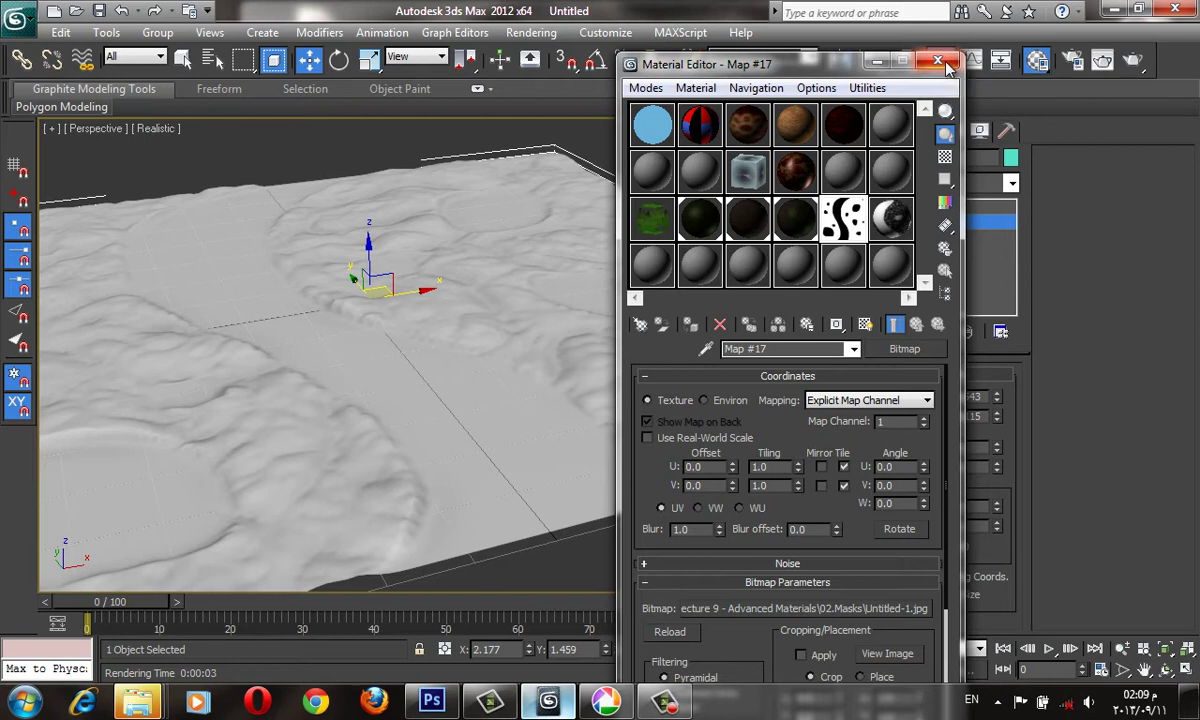
- Inspect material 18 - Default's masked Noise diffuse map in an enlarged sample preview
left_click(887, 220)
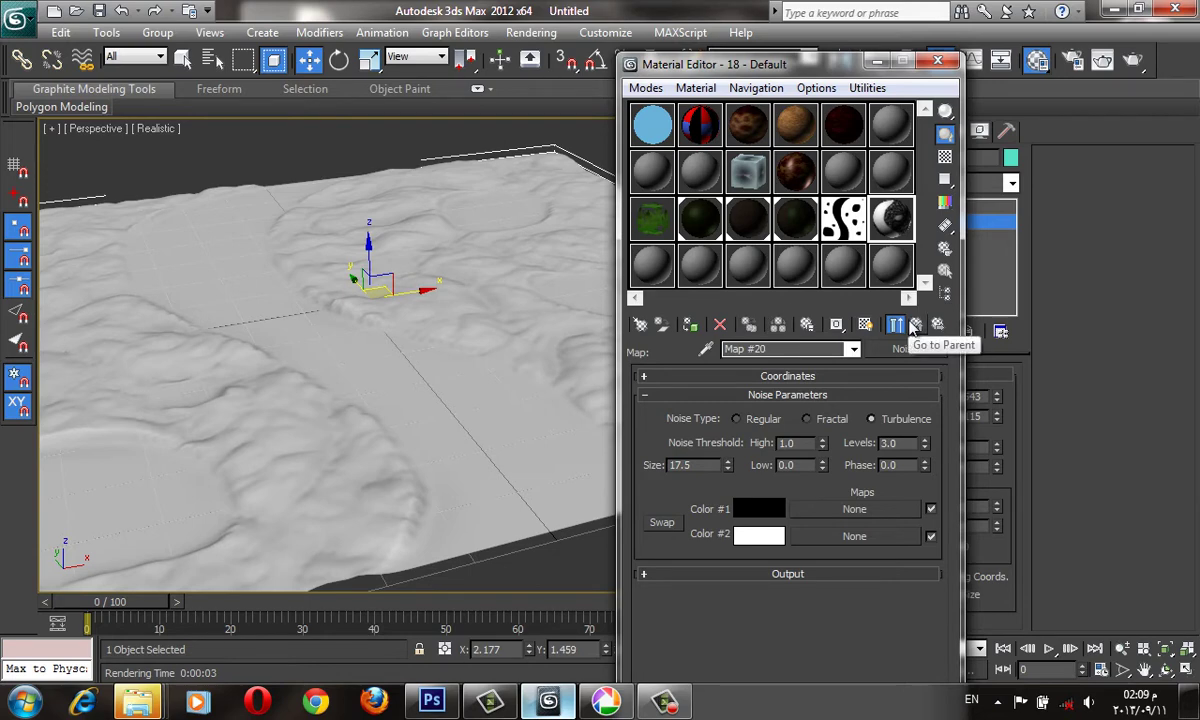
double_click(889, 220)
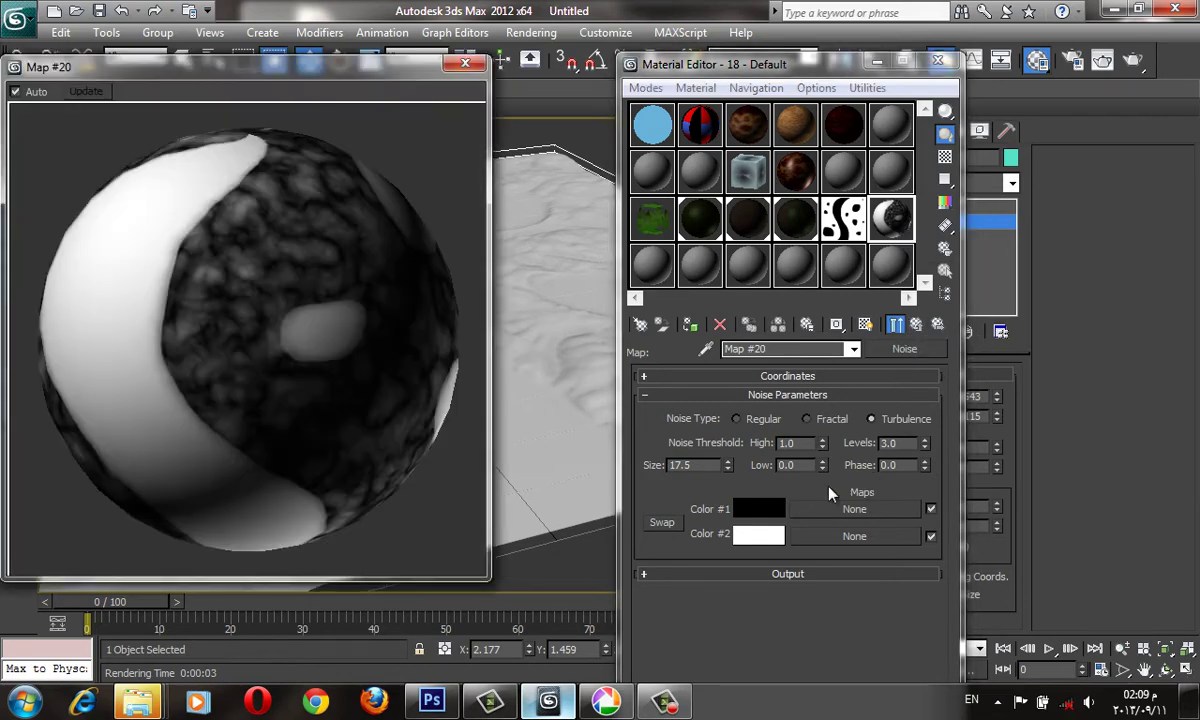
left_click(917, 327)
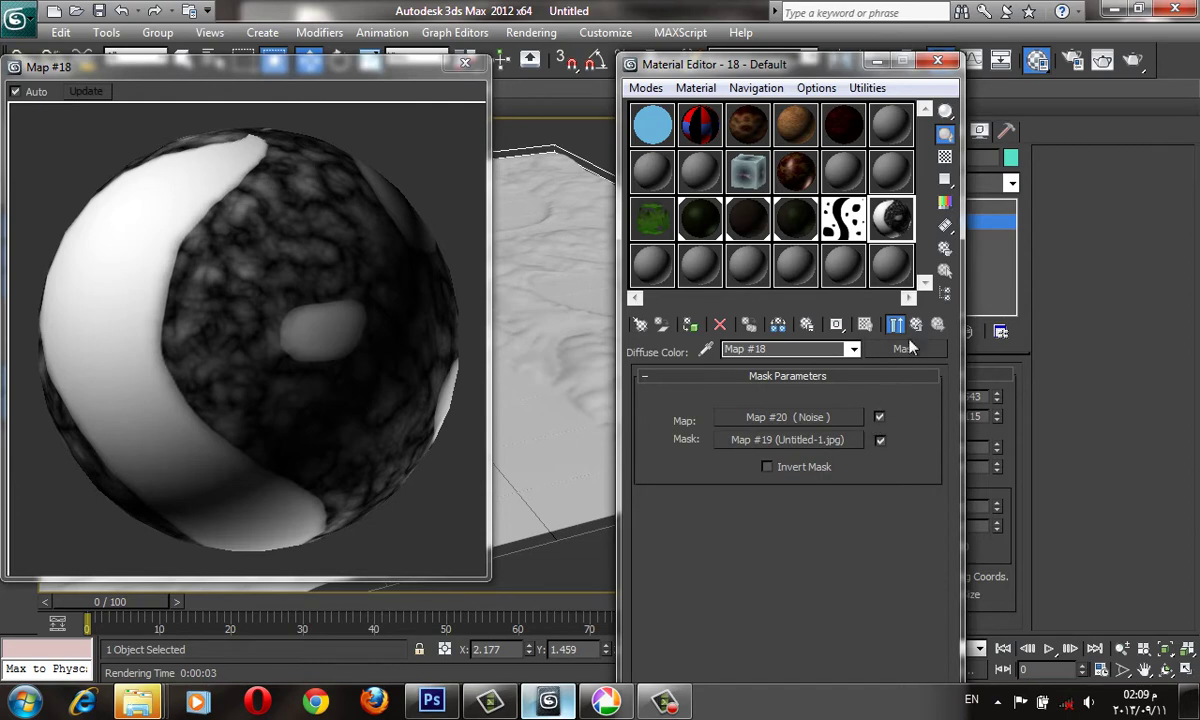
left_click(916, 325)
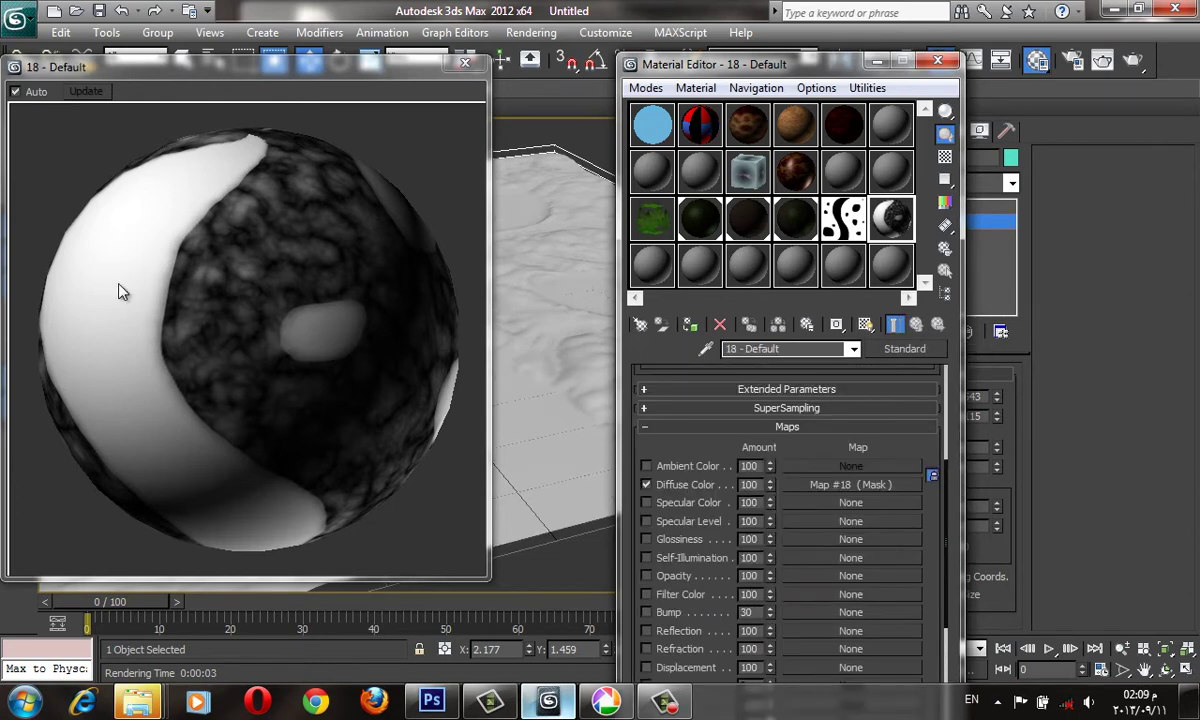
- Test-render the perspective view to check the grassy terrain with its dirt path
scroll(700, 440, "up", 4)
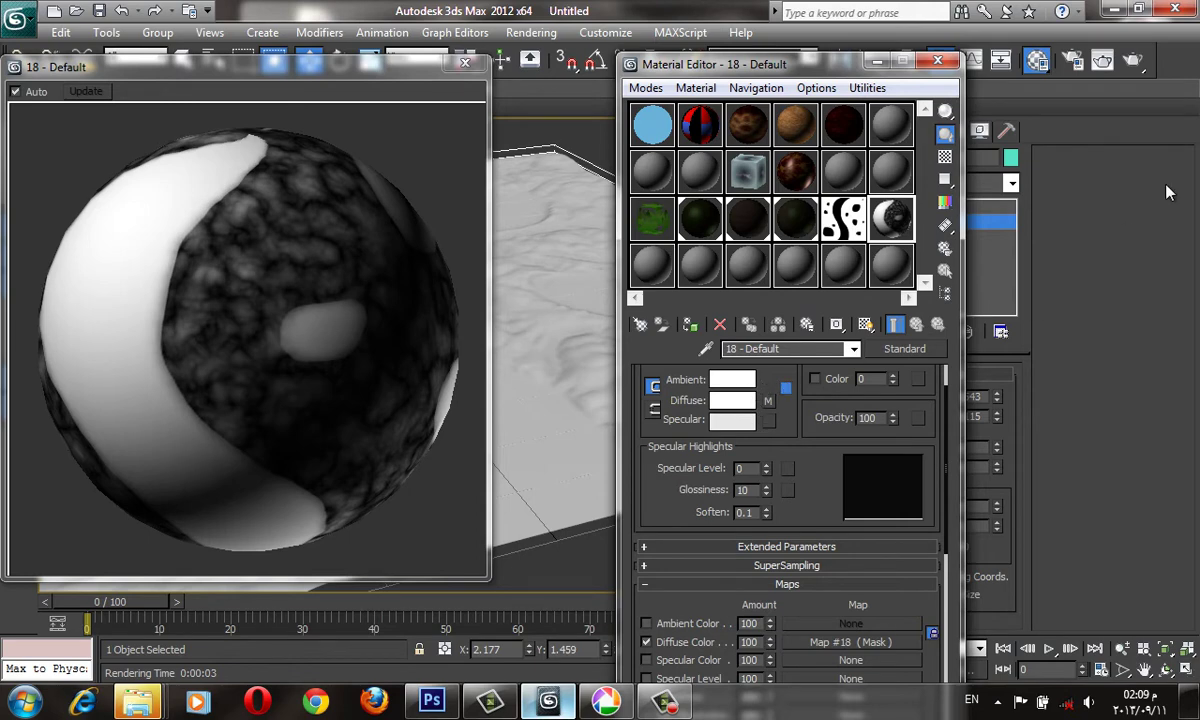
left_click(1132, 62)
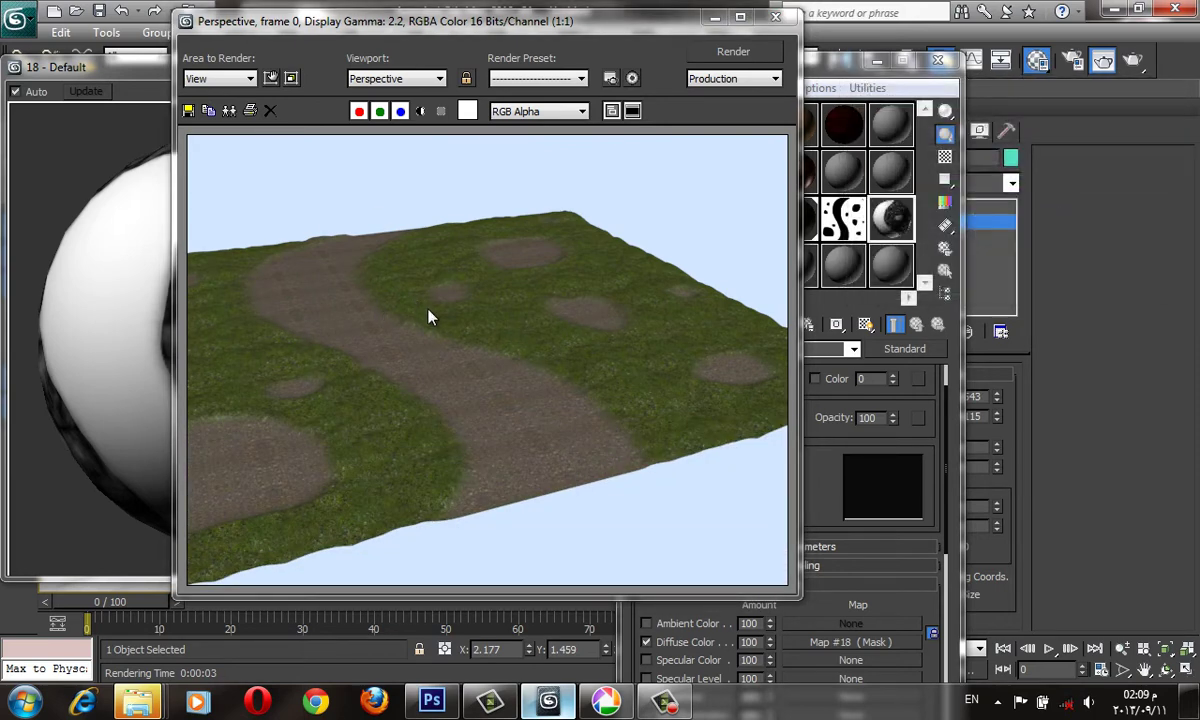
left_click(775, 17)
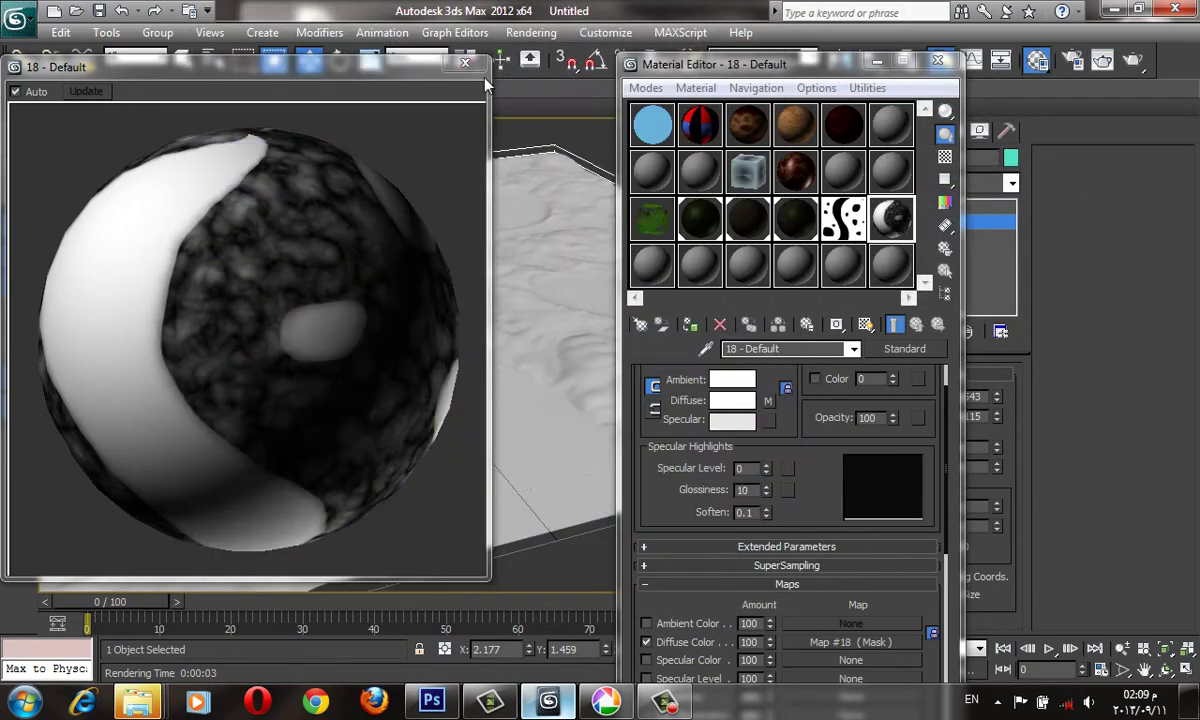
- Close the sample preview and Material Editor and zoom in on the terrain
left_click(465, 64)
left_click(937, 62)
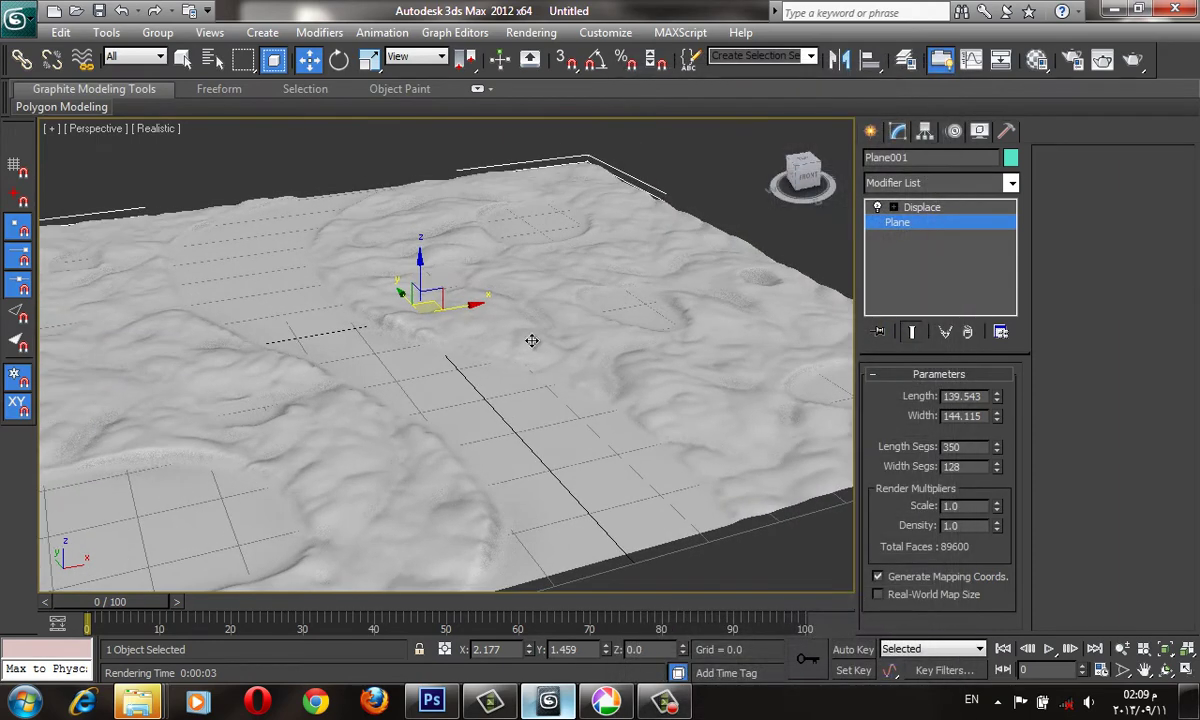
scroll(460, 352, "up", 2)
scroll(500, 355, "up", 2)
scroll(550, 345, "up", 2)
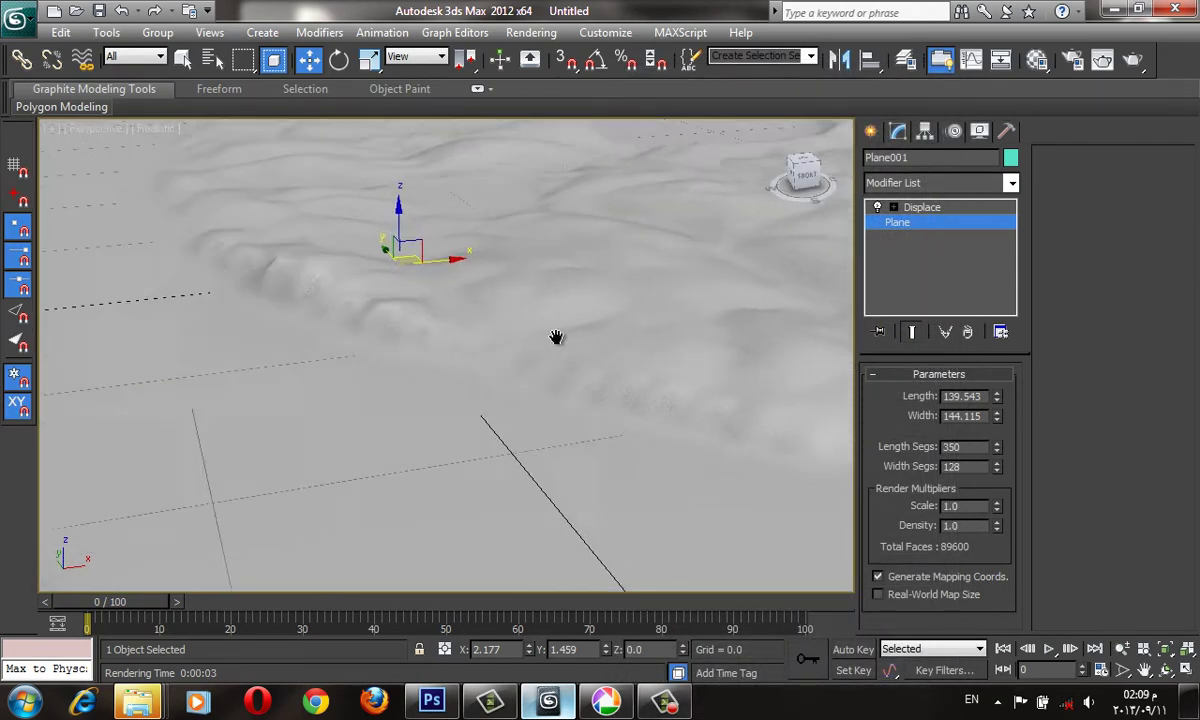
scroll(555, 368, "up", 2)
scroll(555, 368, "down", 3)
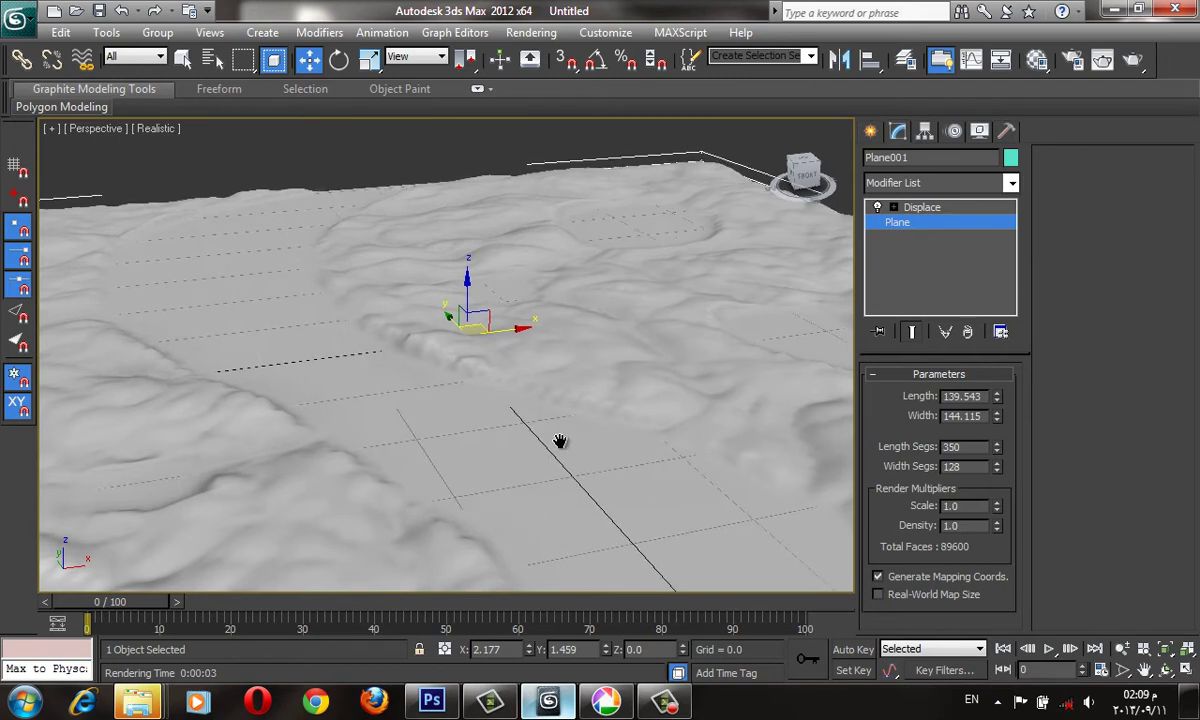
- Render the closer view of the grass terrain with its winding dirt path
middle_click_drag(562, 442, 611, 429)
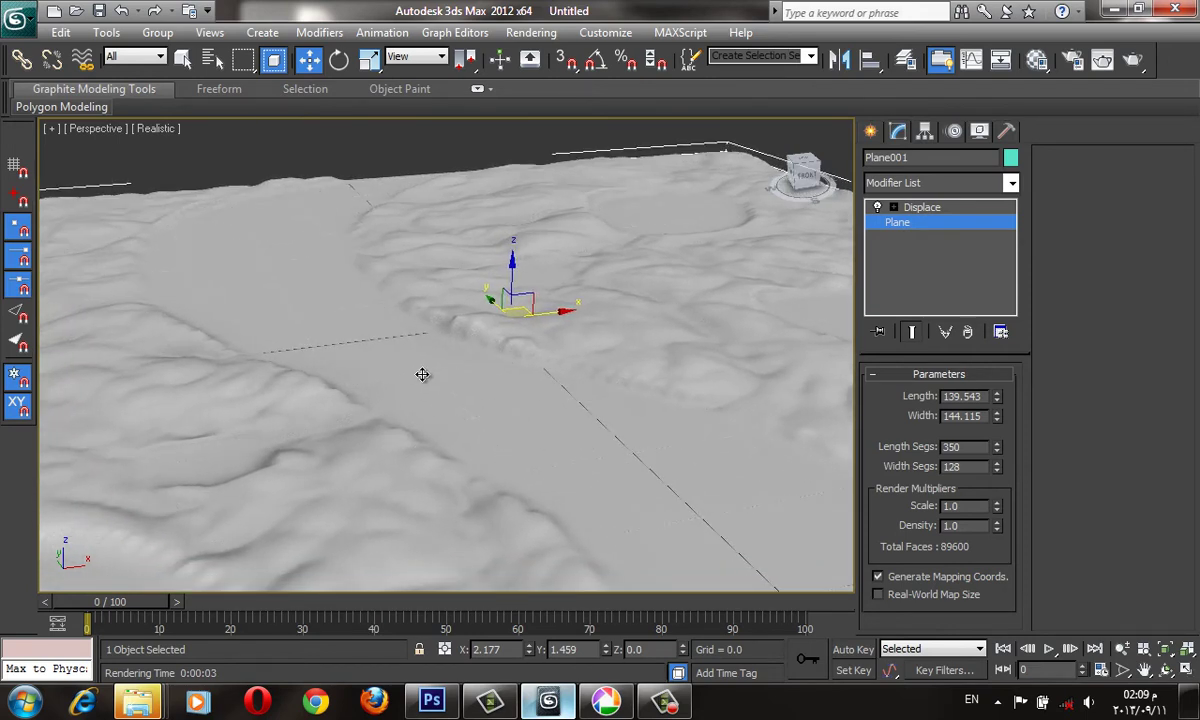
left_click(1133, 66)
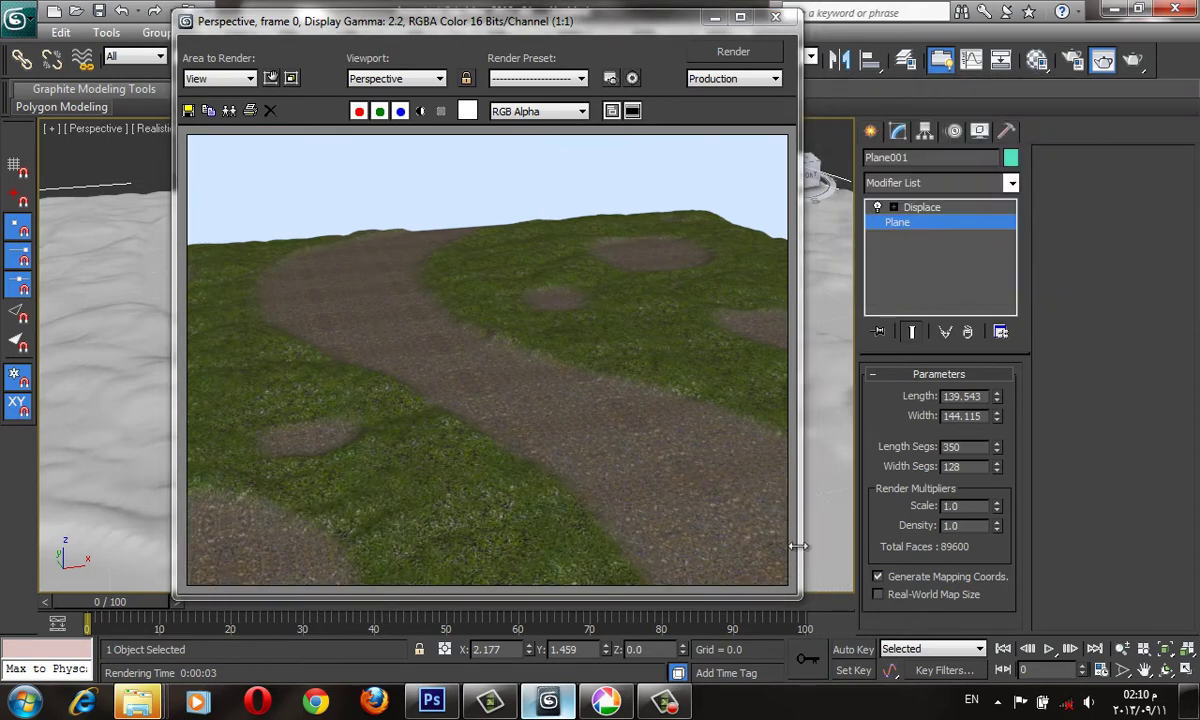
left_click(777, 19)
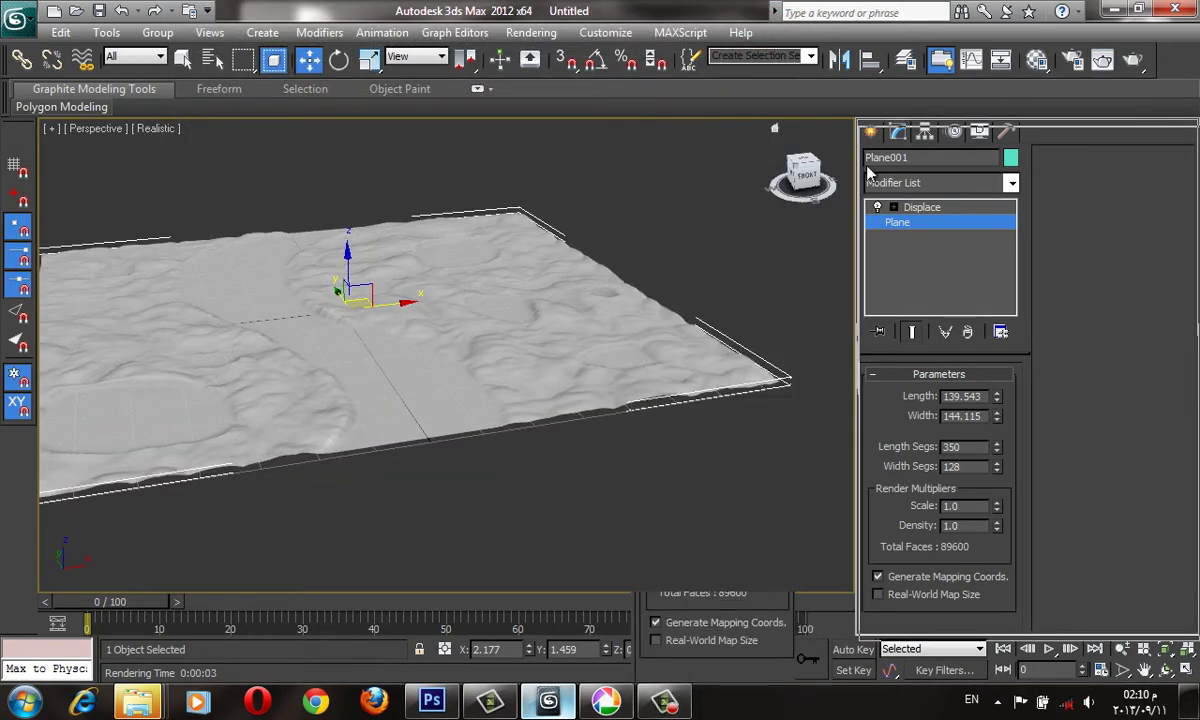
- Draw a new plane beside the terrain, frame it, and show edged faces
left_click(870, 131)
left_click(977, 330)
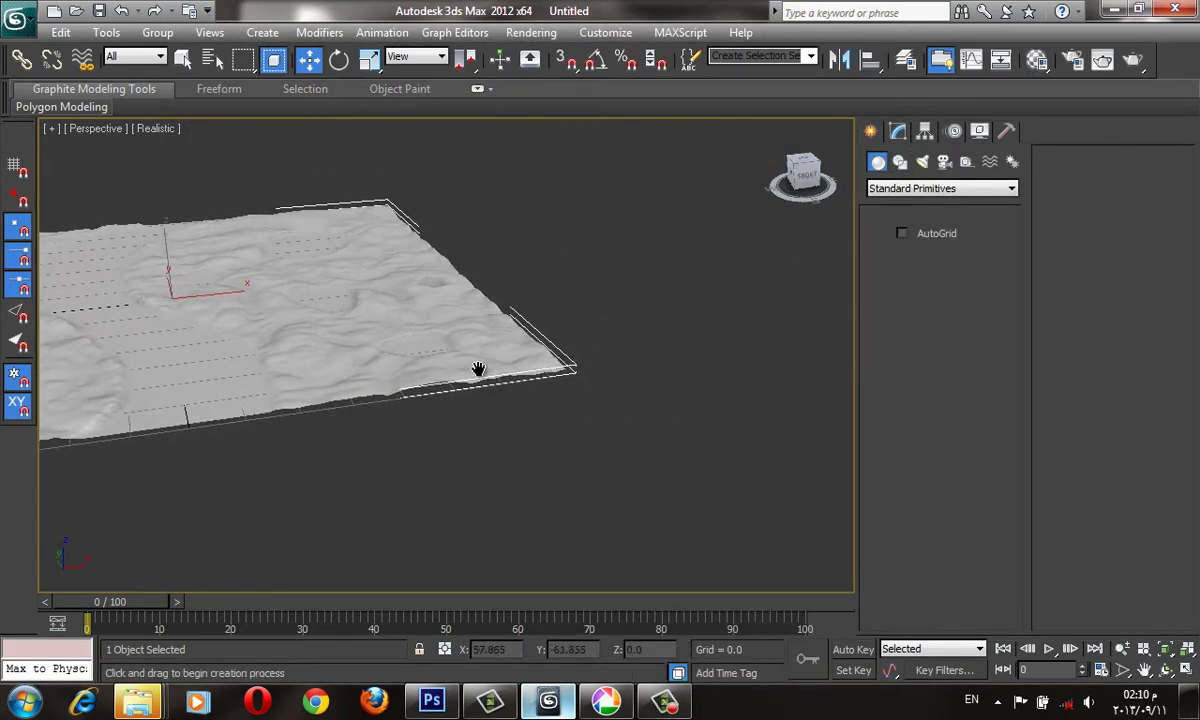
mouse_move(550, 271)
left_mouse_down()
mouse_move(866, 457)
mouse_move(880, 400)
left_mouse_up()
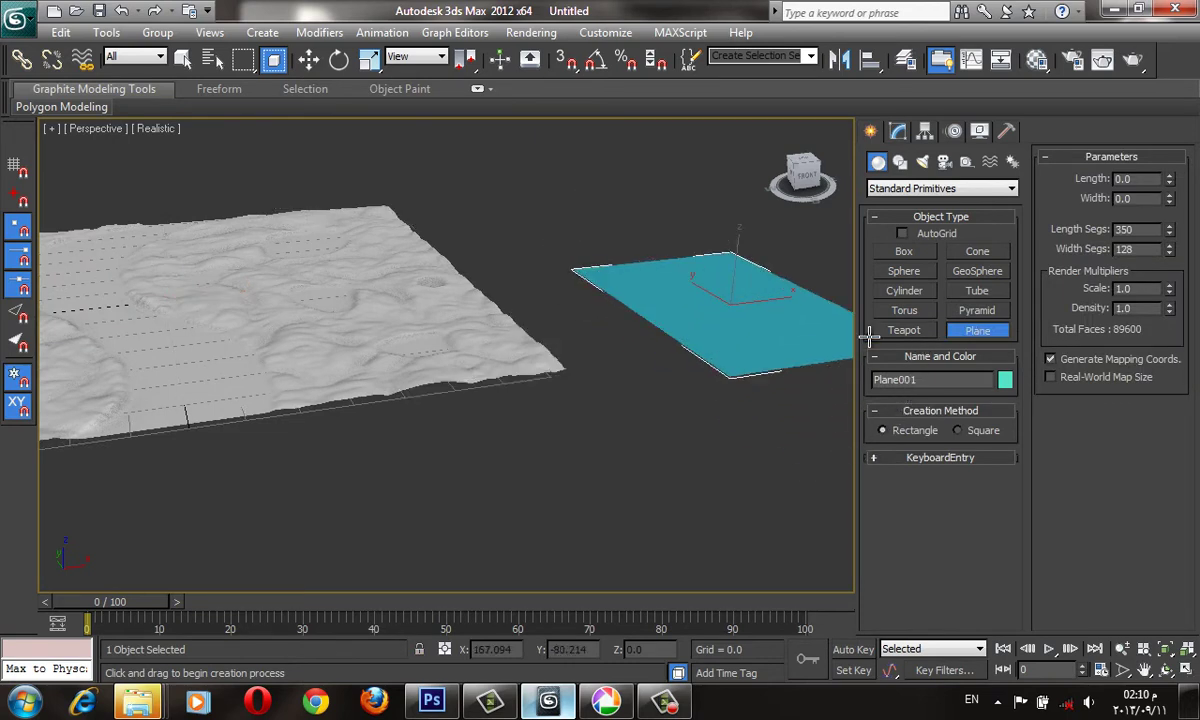
key("w")
scroll(651, 343, "up", 2)
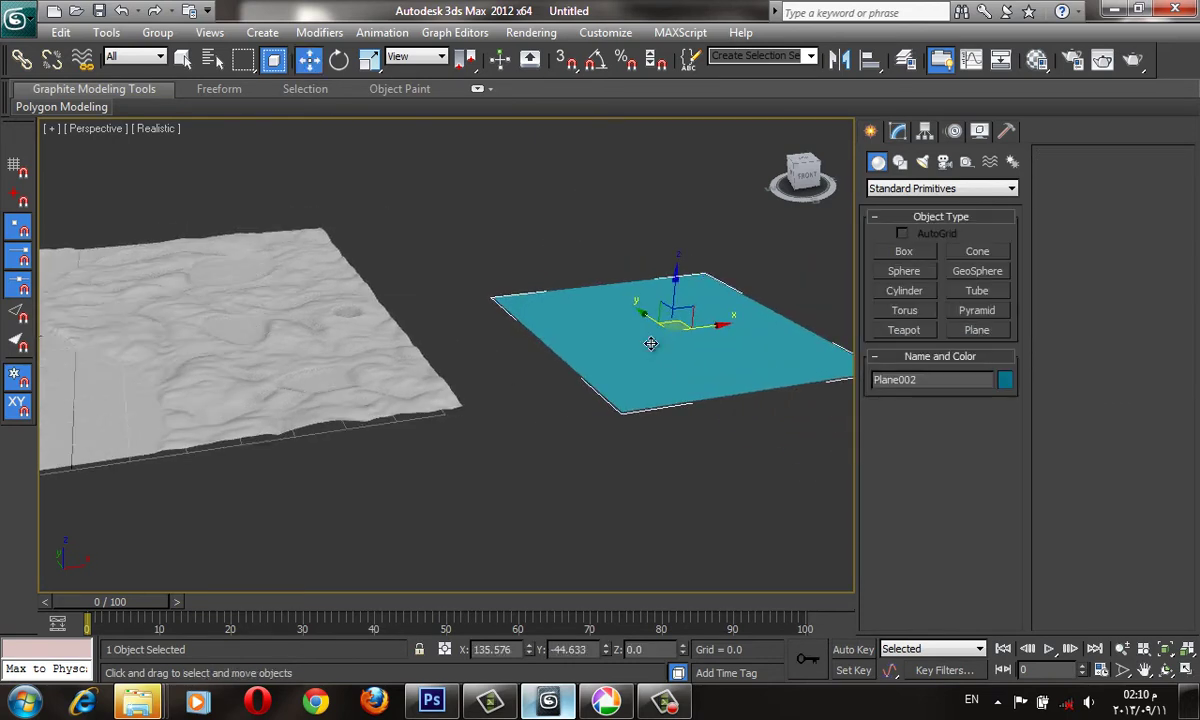
key("z")
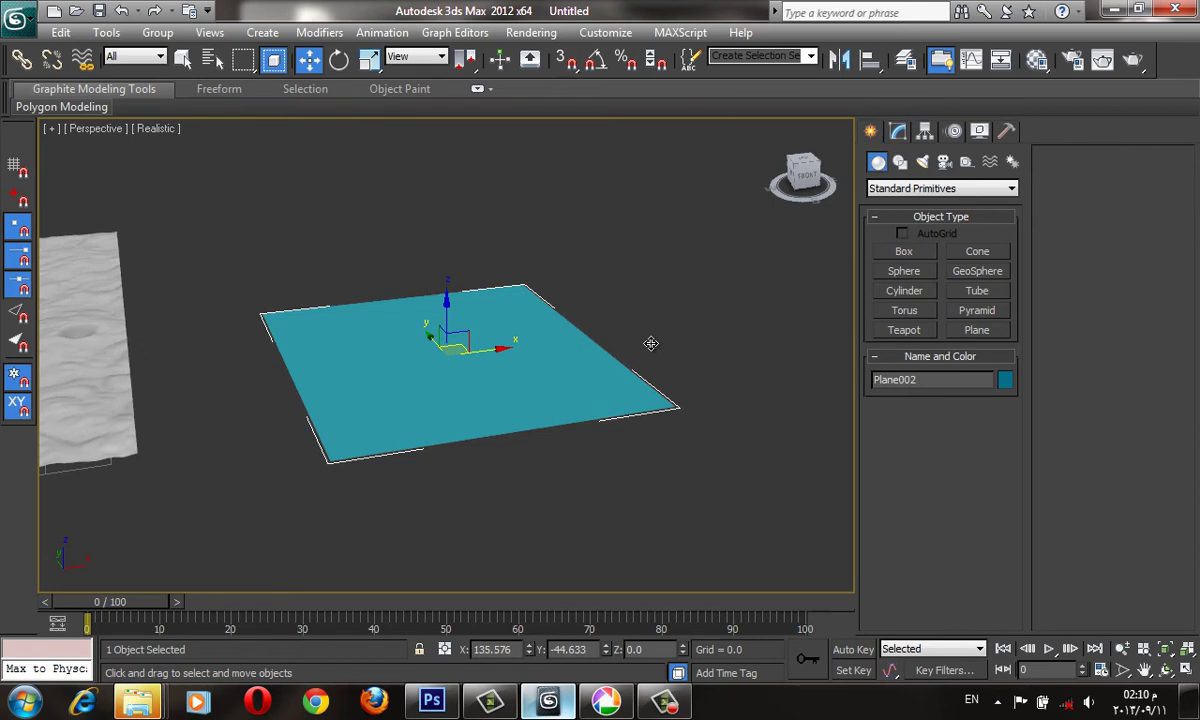
key("F4")
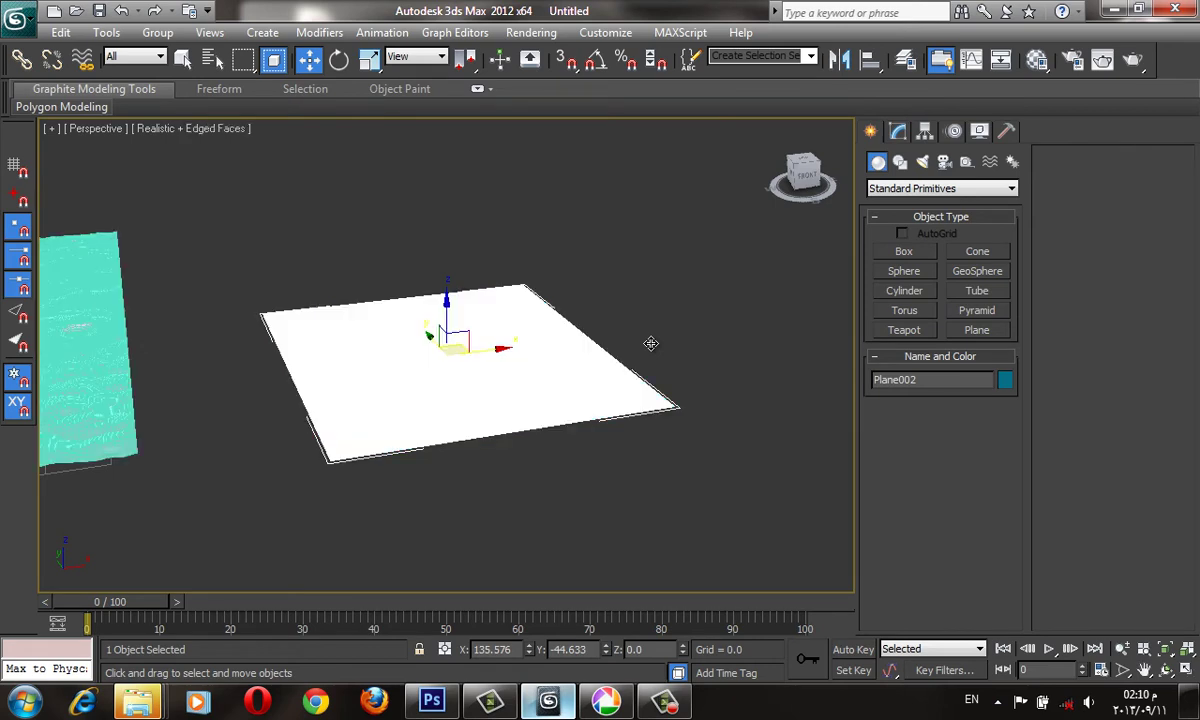
- Set the new plane's Length Segs and Width Segs to 50 each
left_click(897, 131)
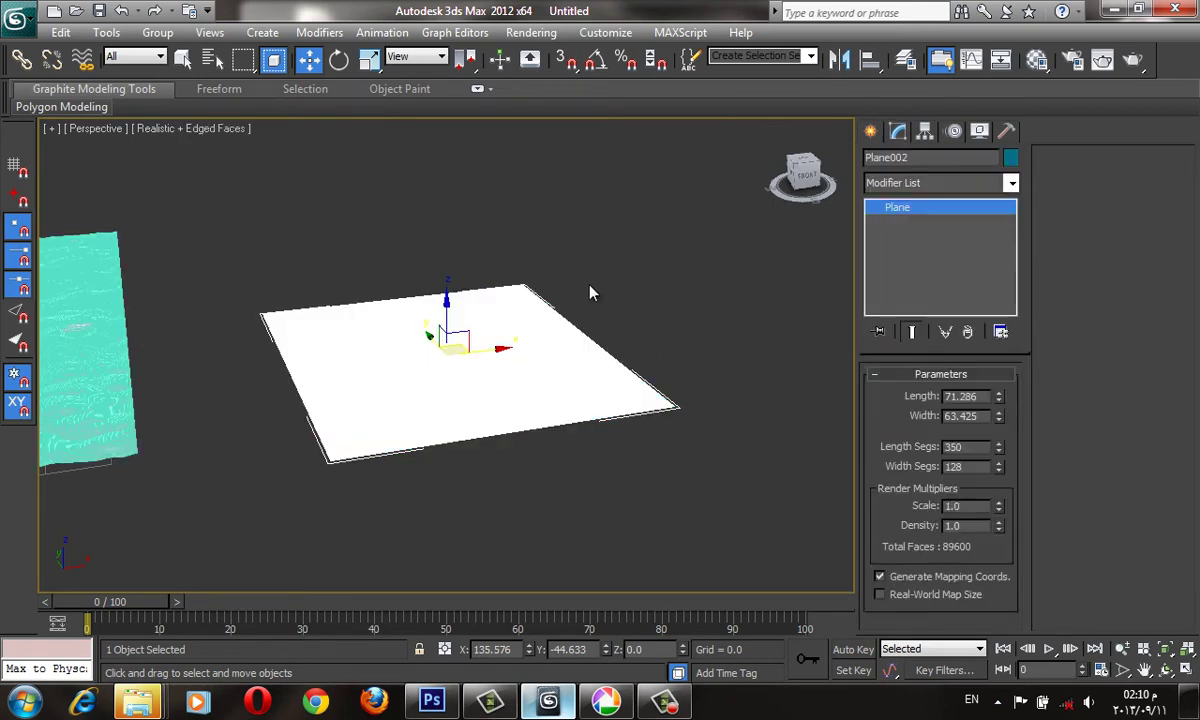
middle_click_drag(590, 289, 603, 335, "alt")
scroll(603, 335, "up", 3)
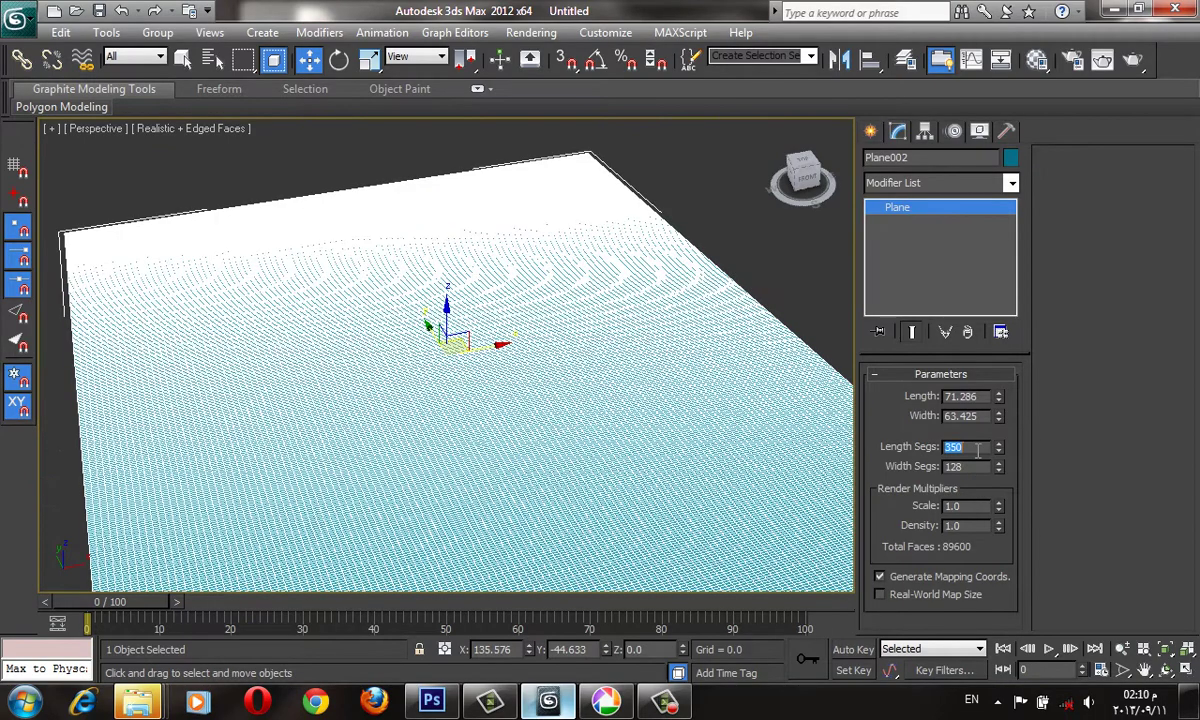
type("50")
key("Tab")
type("50")
key("Return")
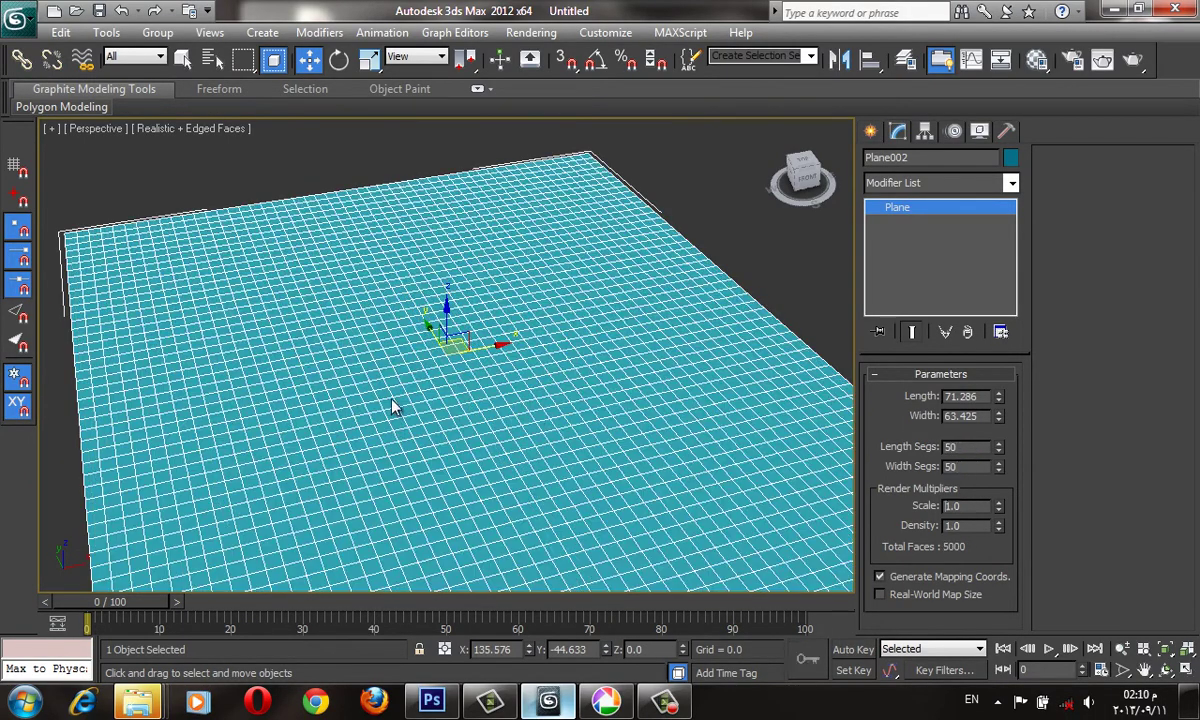
right_click(394, 400)
- Convert Plane002 to Editable Poly and activate Paint Deformation Push/Pull
left_click(620, 570)
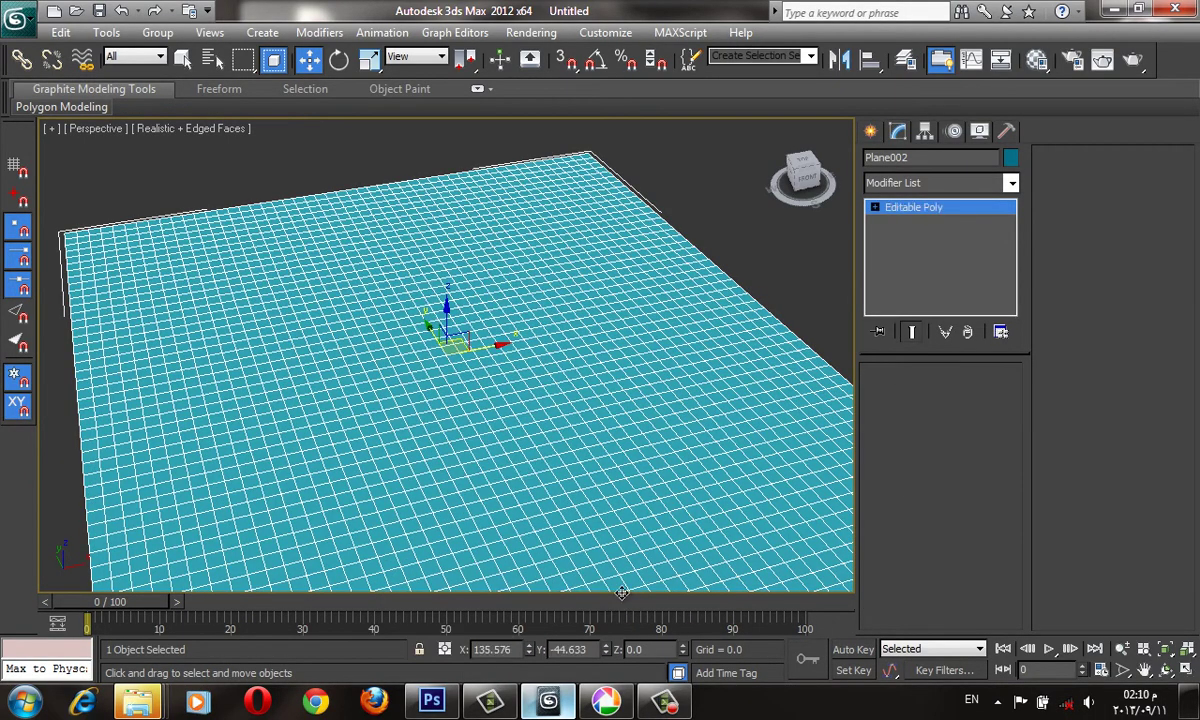
middle_click_drag(533, 385, 530, 380)
left_click(1100, 158)
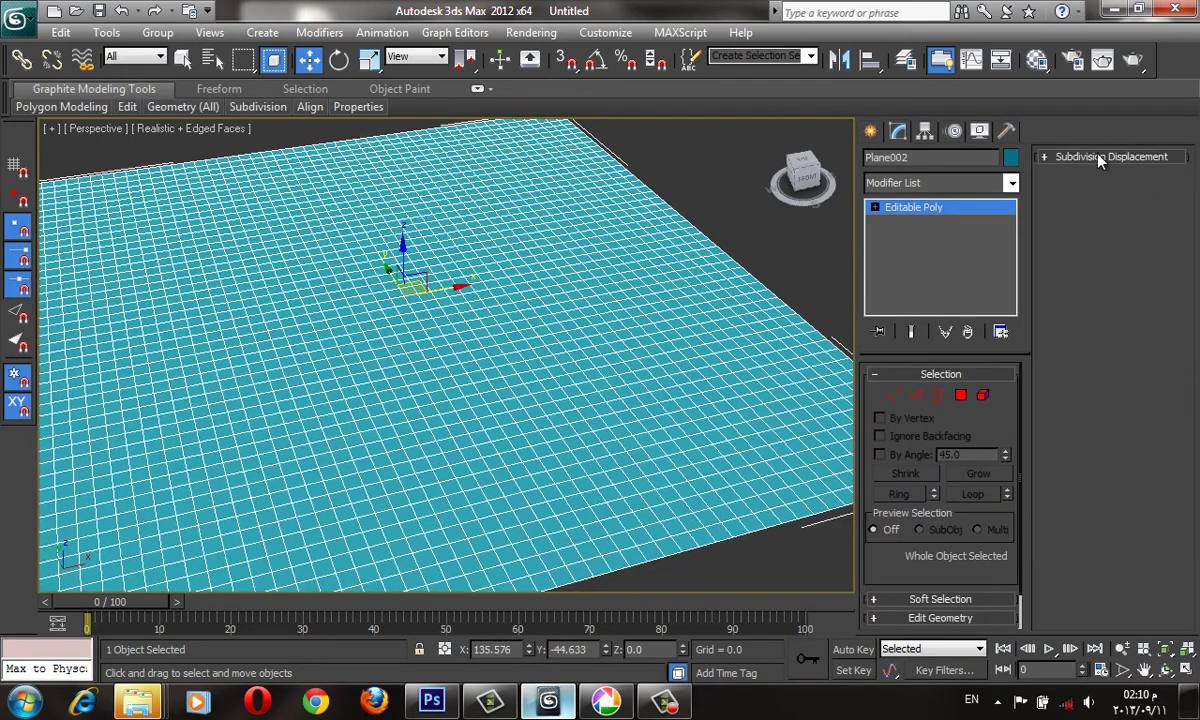
left_click(966, 374)
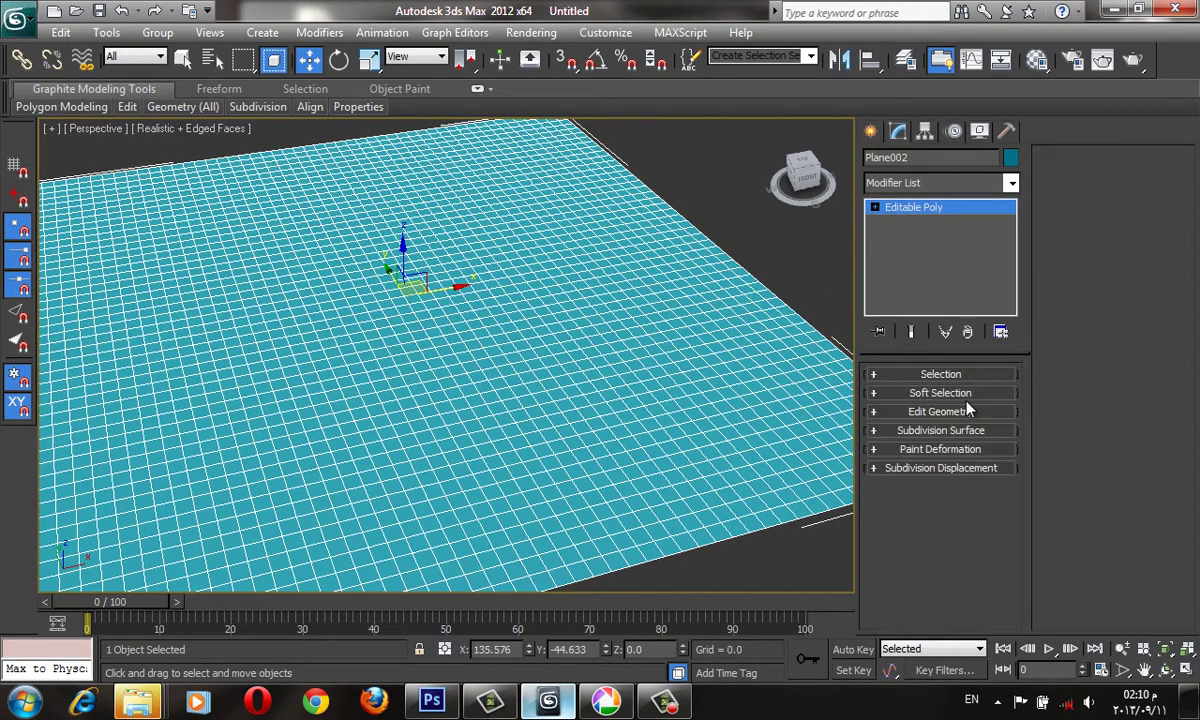
left_click(940, 451)
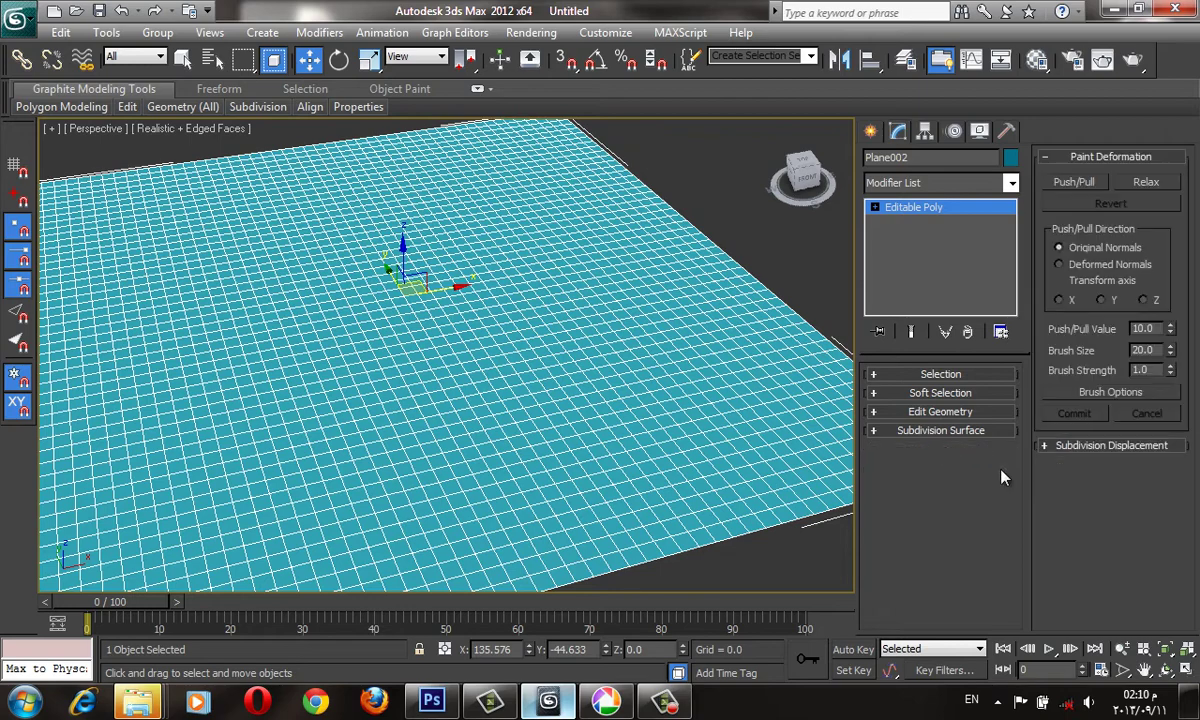
left_click(1078, 182)
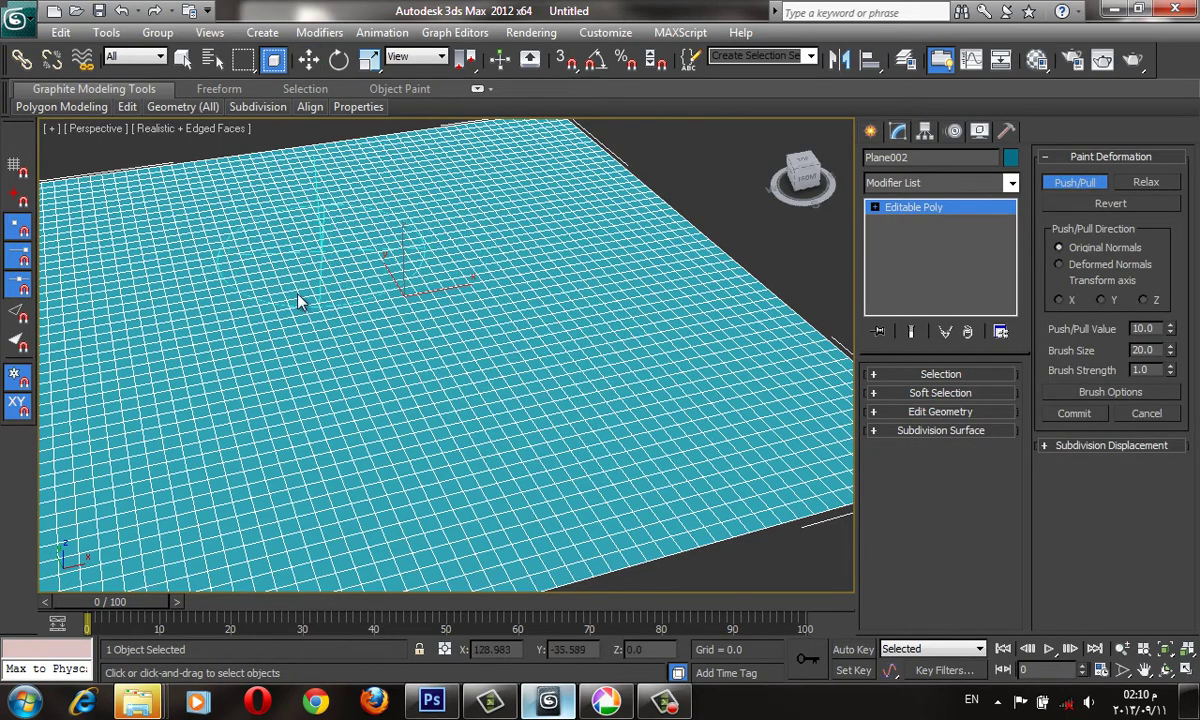
- Try painting a ridge at Push/Pull Value 7.5 and brush size 14.2, then undo it
scroll(420, 318, "down", 2)
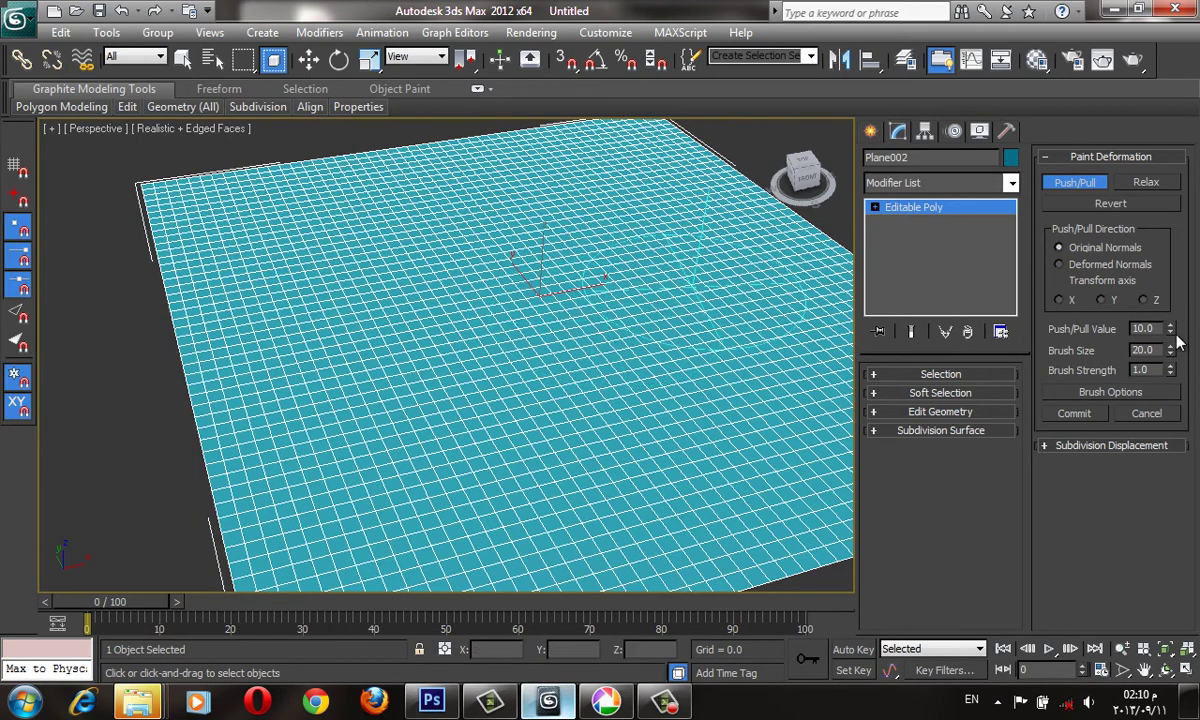
left_click_drag(1171, 333, 1196, 393)
left_click_drag(1170, 352, 1170, 385)
mouse_move(690, 440)
left_mouse_down()
mouse_move(422, 332)
mouse_move(611, 228)
mouse_move(325, 197)
left_mouse_up()
key("F4")
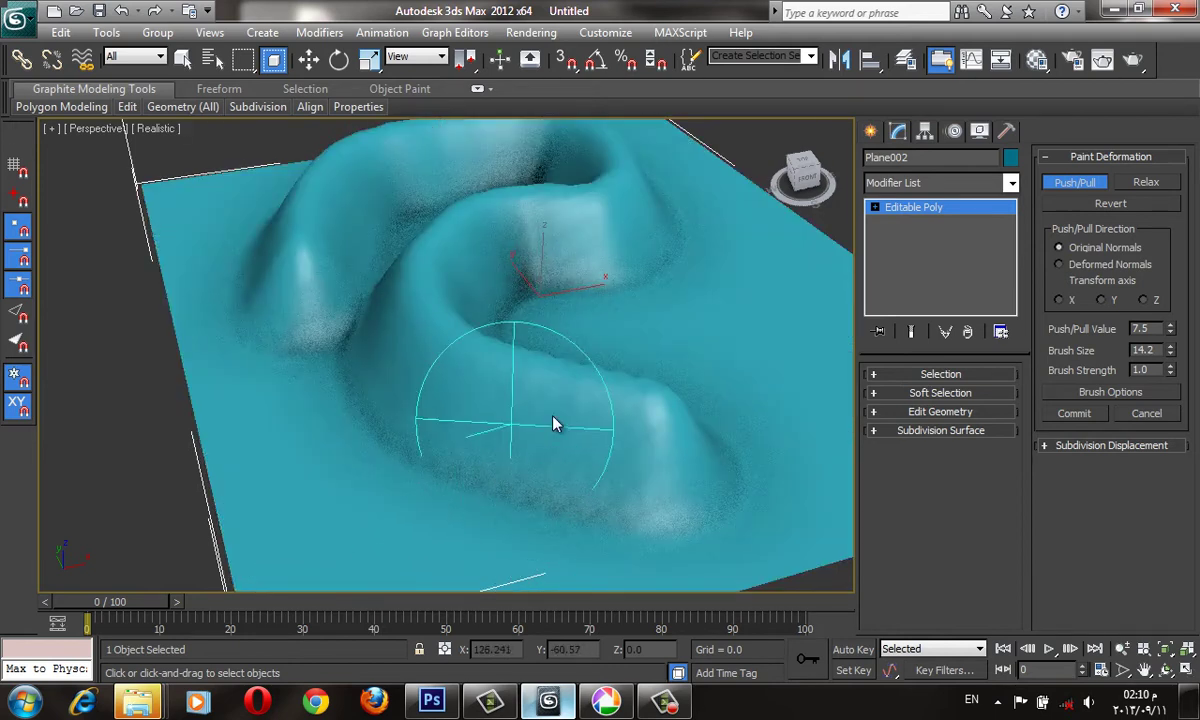
left_click_drag(555, 425, 720, 420)
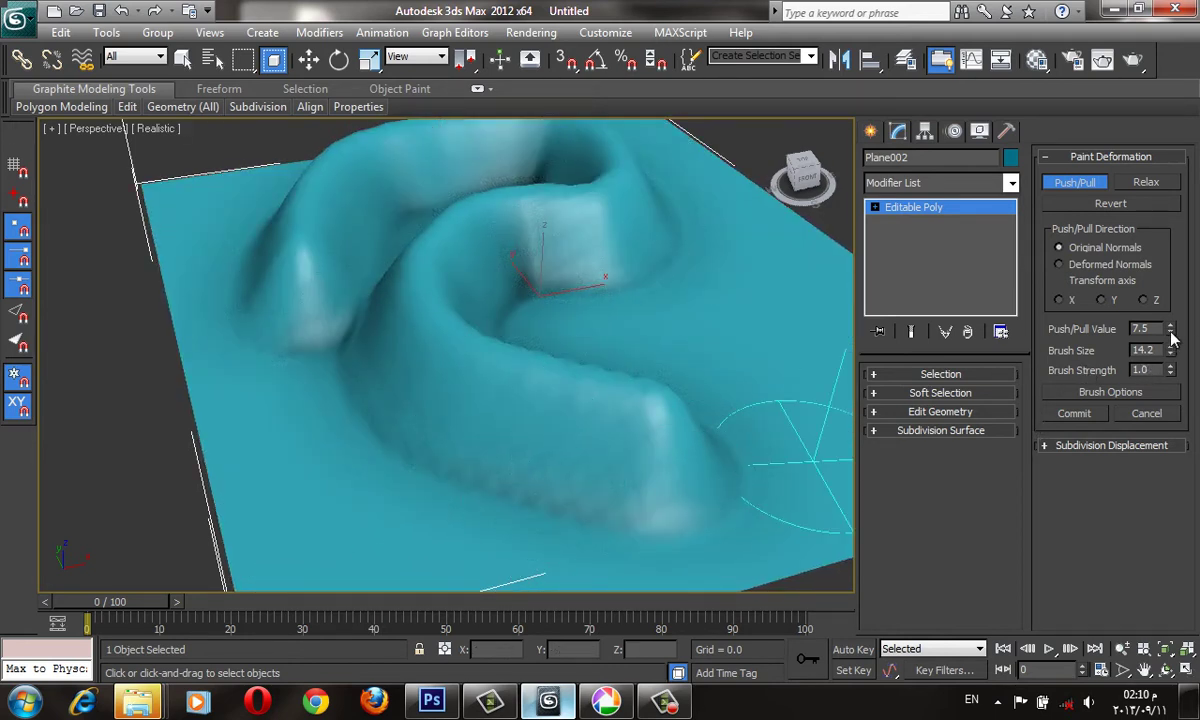
key("ctrl+z")
- Paint ridges and bumps at Push/Pull Value 2.925, then revert them all
left_click_drag(1171, 328, 1172, 331)
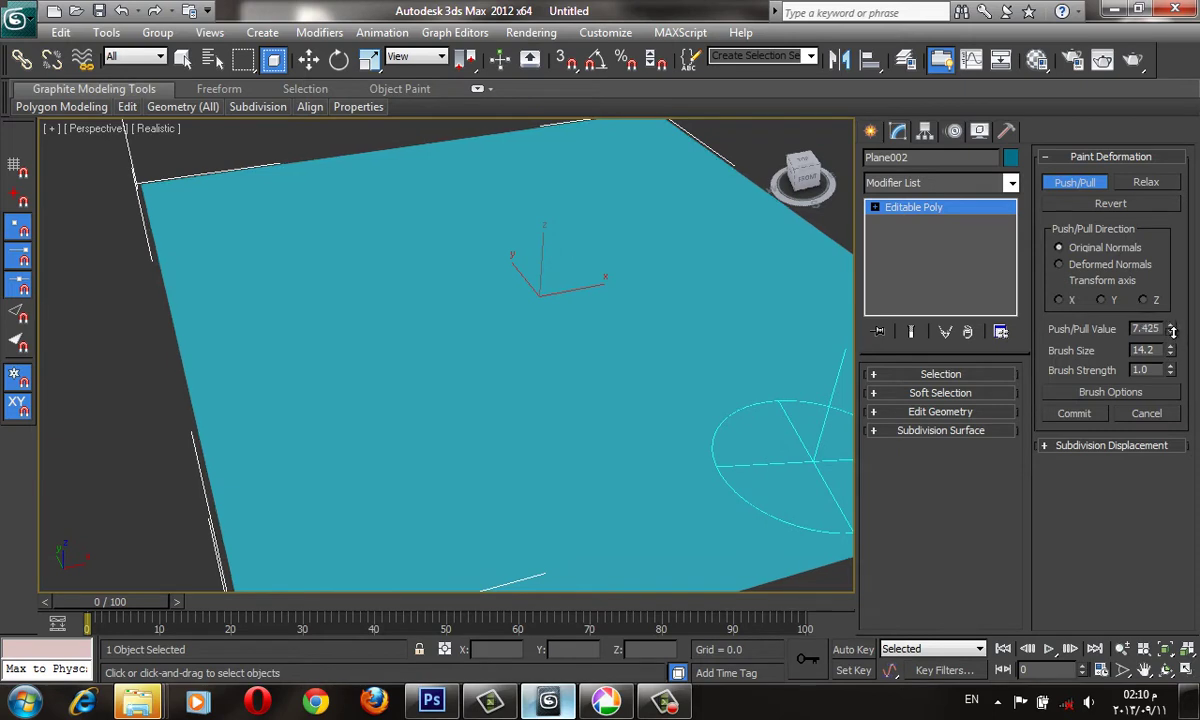
left_click_drag(1173, 382, 1173, 372)
mouse_move(650, 393)
left_mouse_down()
mouse_move(557, 268)
mouse_move(429, 434)
mouse_move(356, 214)
mouse_move(806, 403)
mouse_move(482, 530)
left_mouse_up()
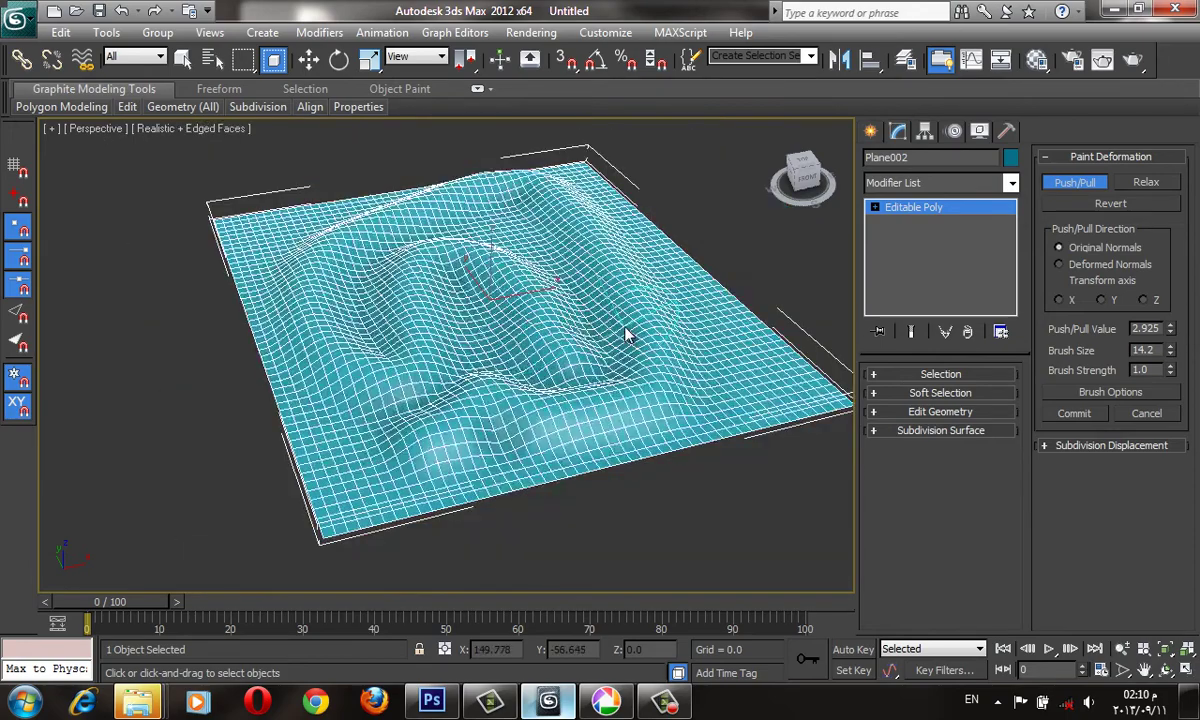
middle_click_drag(647, 359, 544, 345)
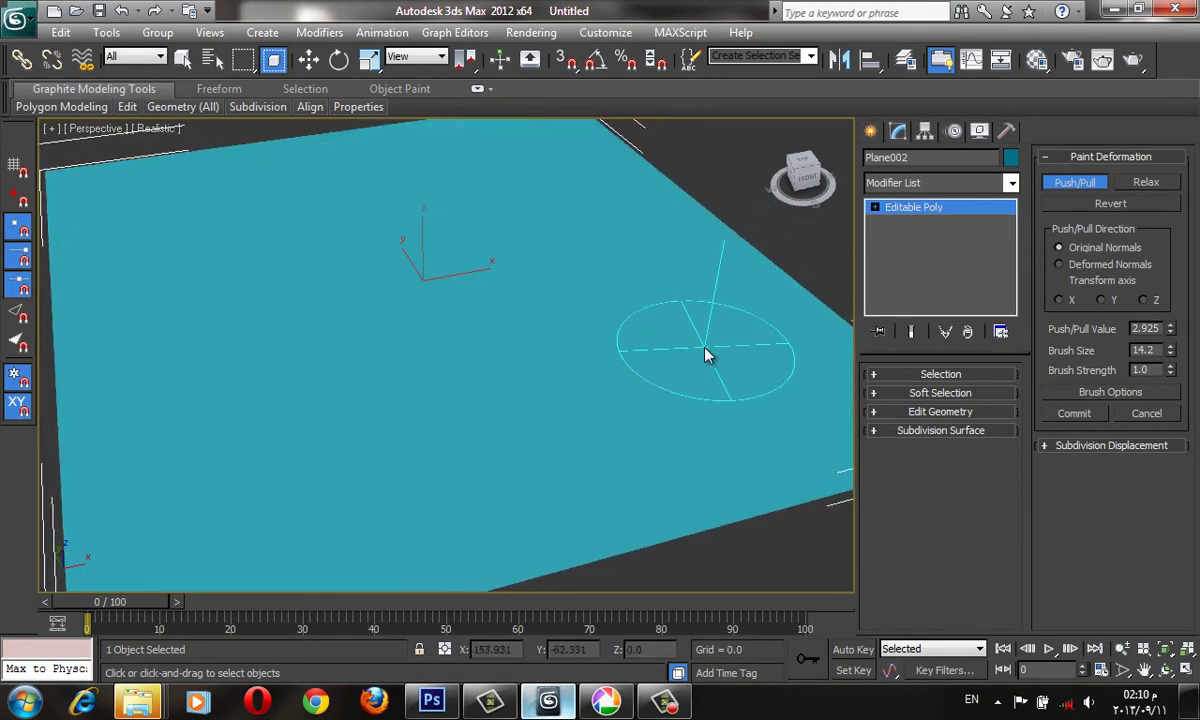
key("F4")
mouse_move(720, 420)
left_mouse_down()
mouse_move(445, 262)
mouse_move(241, 262)
mouse_move(196, 380)
mouse_move(455, 351)
left_mouse_up()
key("F4")
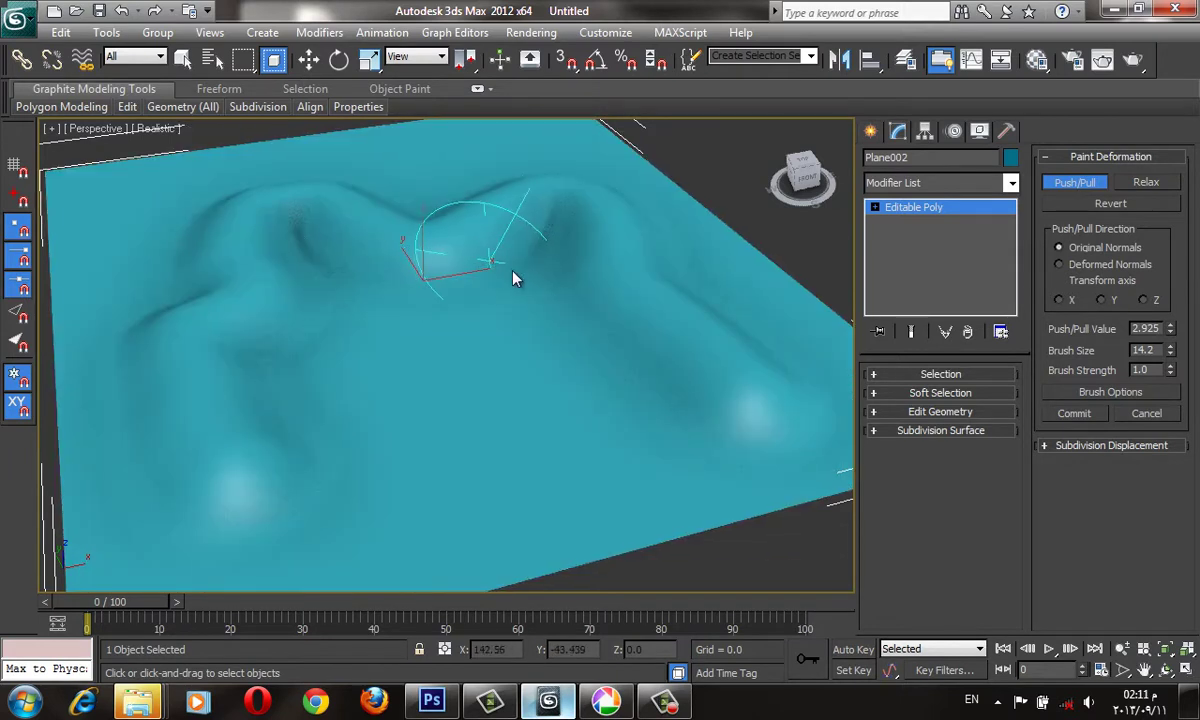
left_click(1147, 413)
- Set Push/Pull Value to 1.0 and paint ridges and bumps across the plane
type("1")
key("Return")
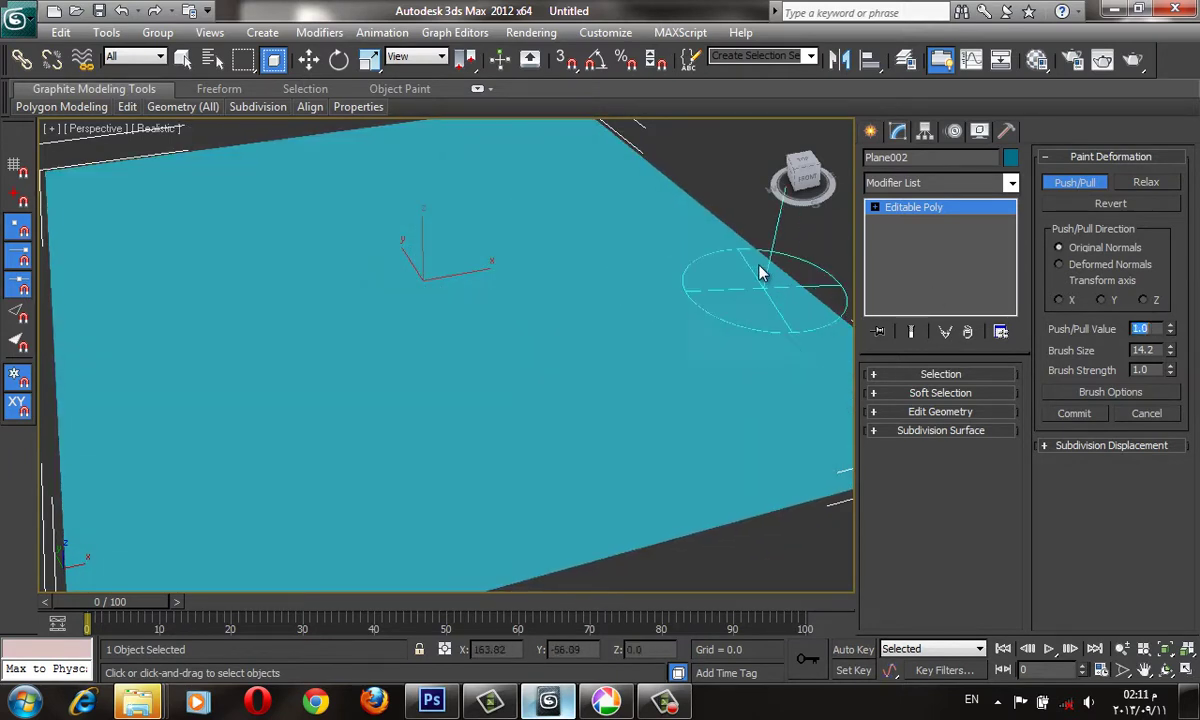
mouse_move(257, 289)
left_mouse_down()
mouse_move(321, 447)
mouse_move(785, 356)
mouse_move(450, 552)
mouse_move(614, 450)
left_mouse_up()
scroll(614, 450, "down", 5)
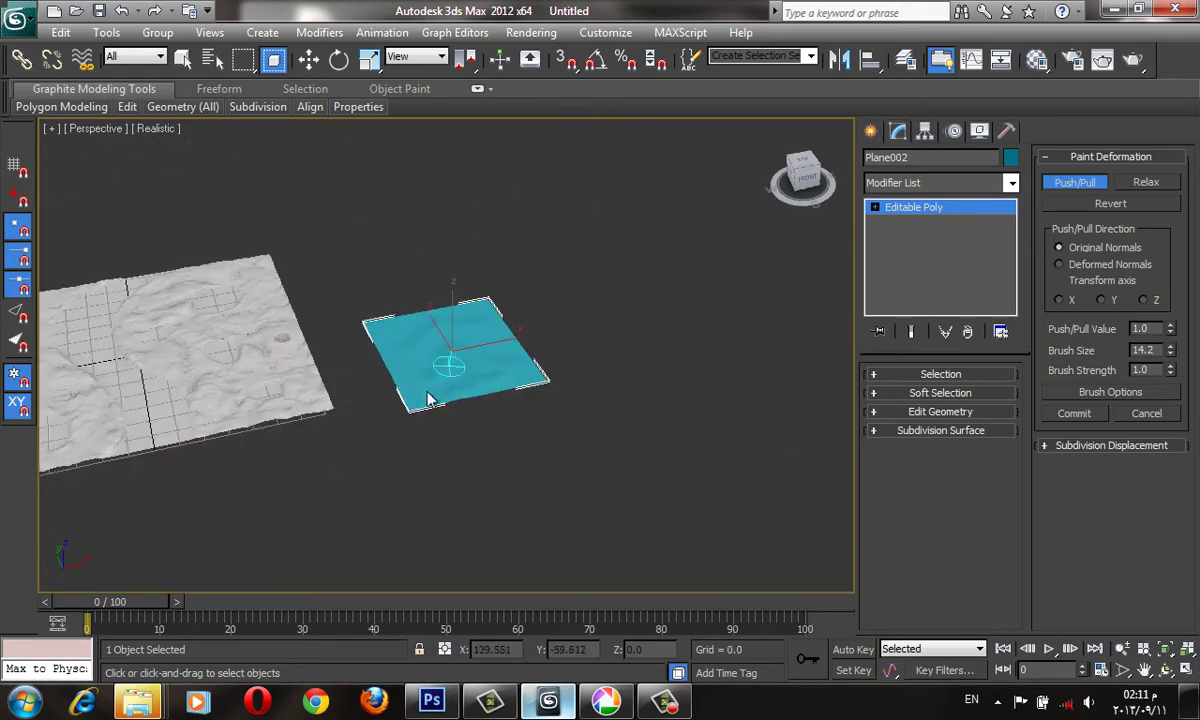
scroll(509, 375, "up", 2)
middle_click_drag(509, 375, 403, 374)
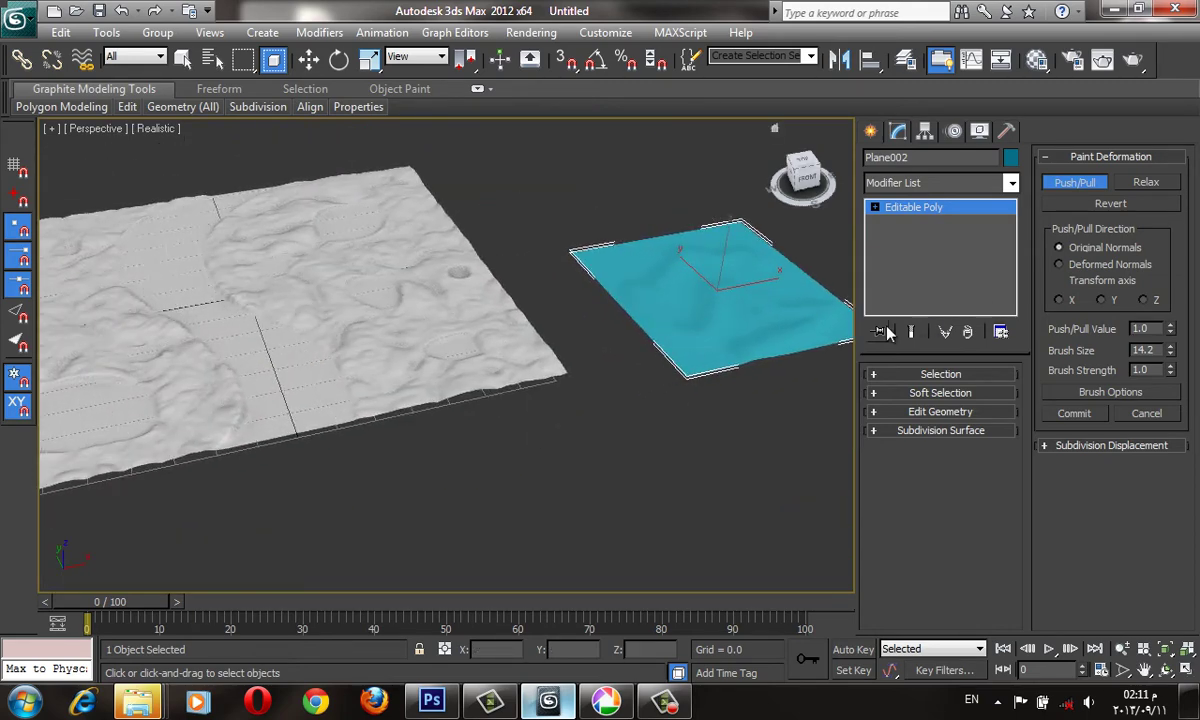
- Reduce the brush size to 4.26 and paint curved ridges across the cyan plane
scroll(707, 238, "up", 2)
middle_click_drag(707, 238, 503, 309)
scroll(455, 283, "up", 2)
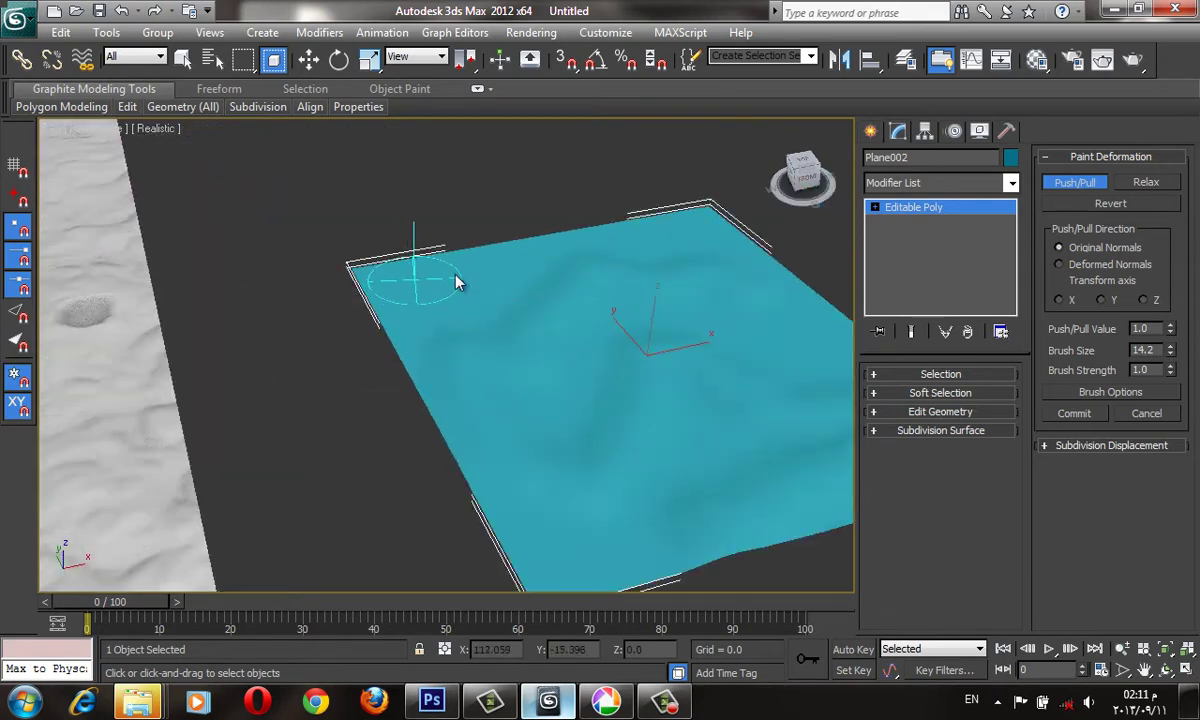
key("z")
scroll(640, 395, "down", 2)
key("F4")
key("F4")
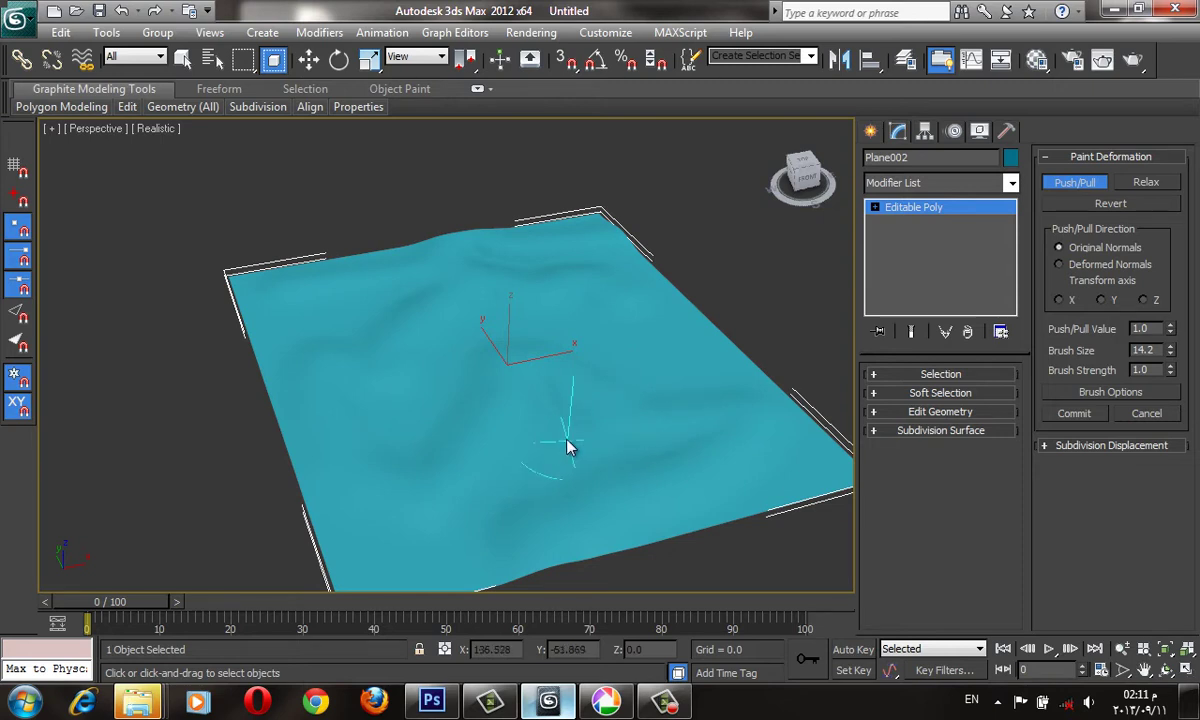
middle_click_drag(571, 445, 554, 437)
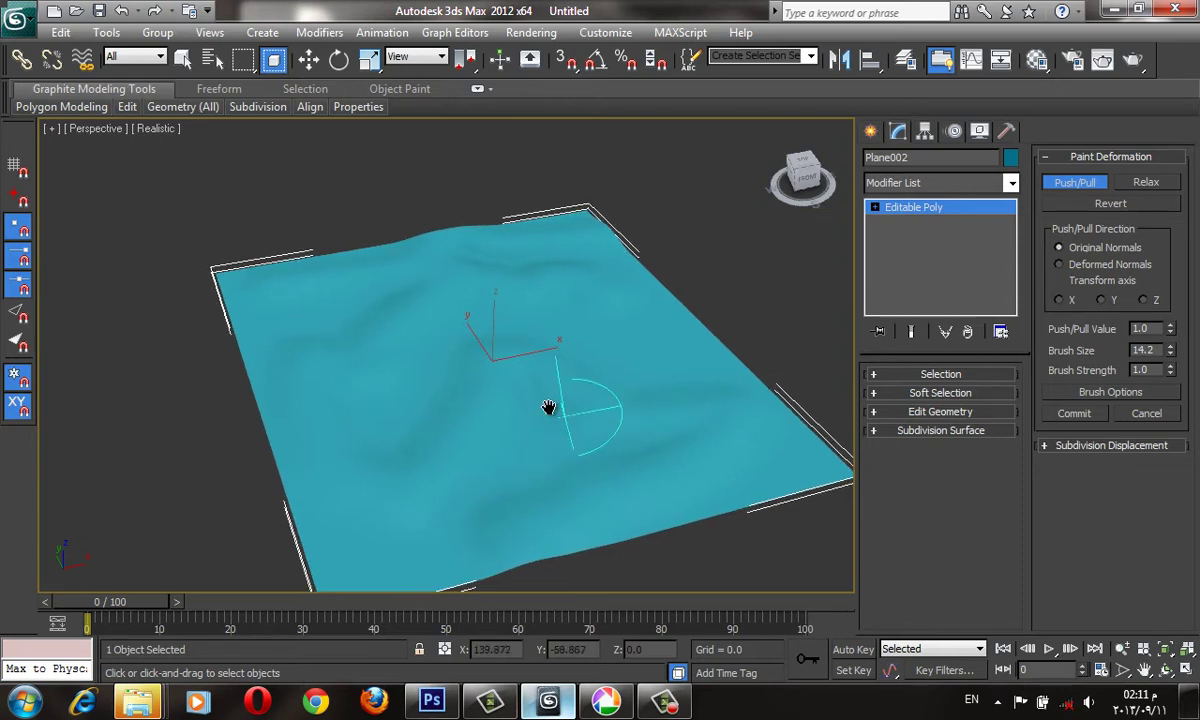
scroll(549, 410, "up", 3)
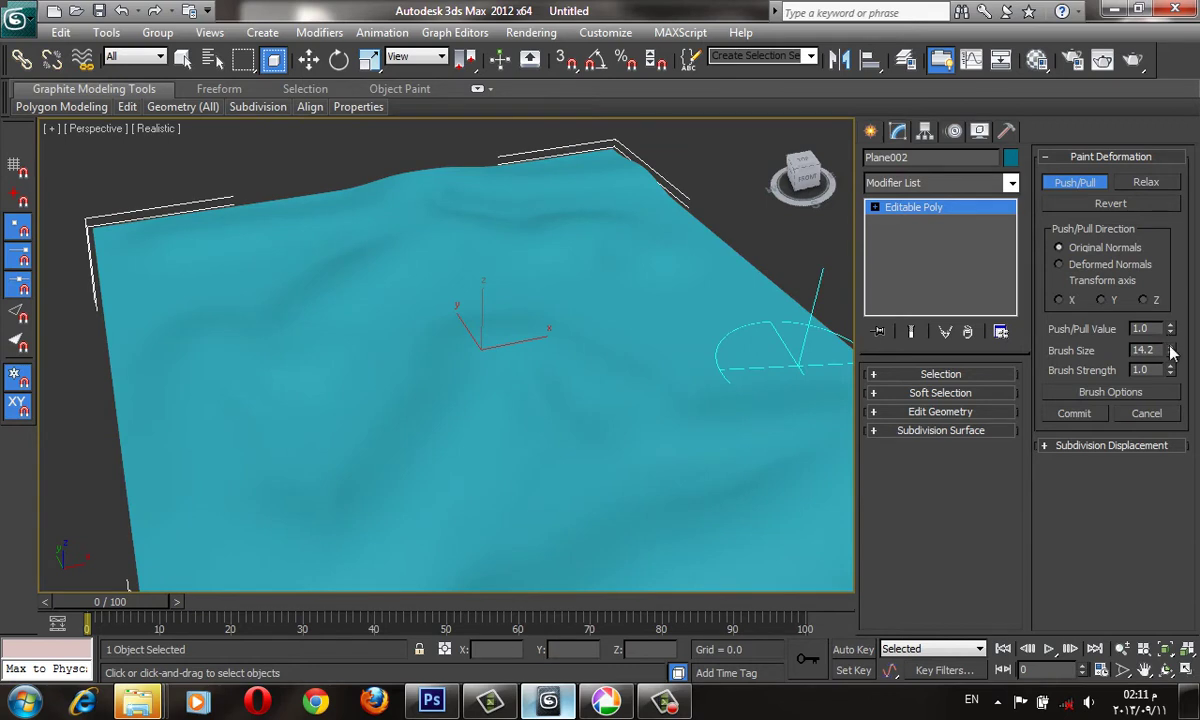
left_click_drag(1171, 352, 1171, 395)
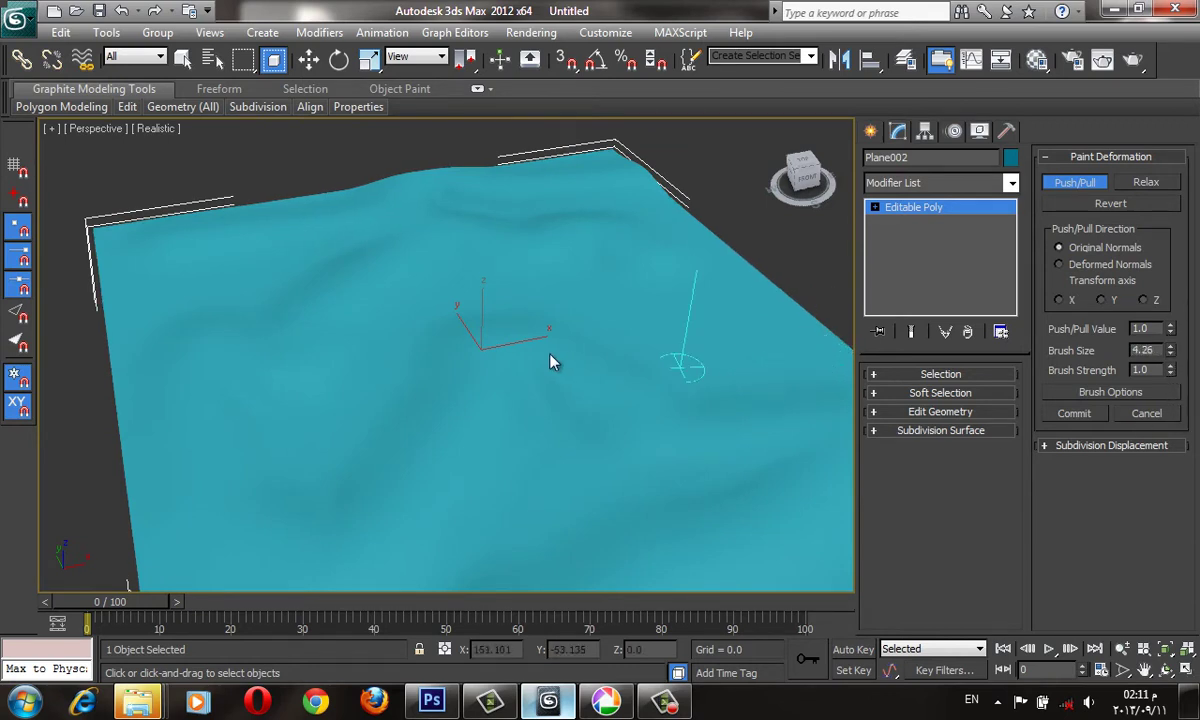
mouse_move(550, 362)
left_mouse_down()
mouse_move(415, 420)
mouse_move(414, 174)
mouse_move(396, 479)
mouse_move(755, 428)
left_mouse_up()
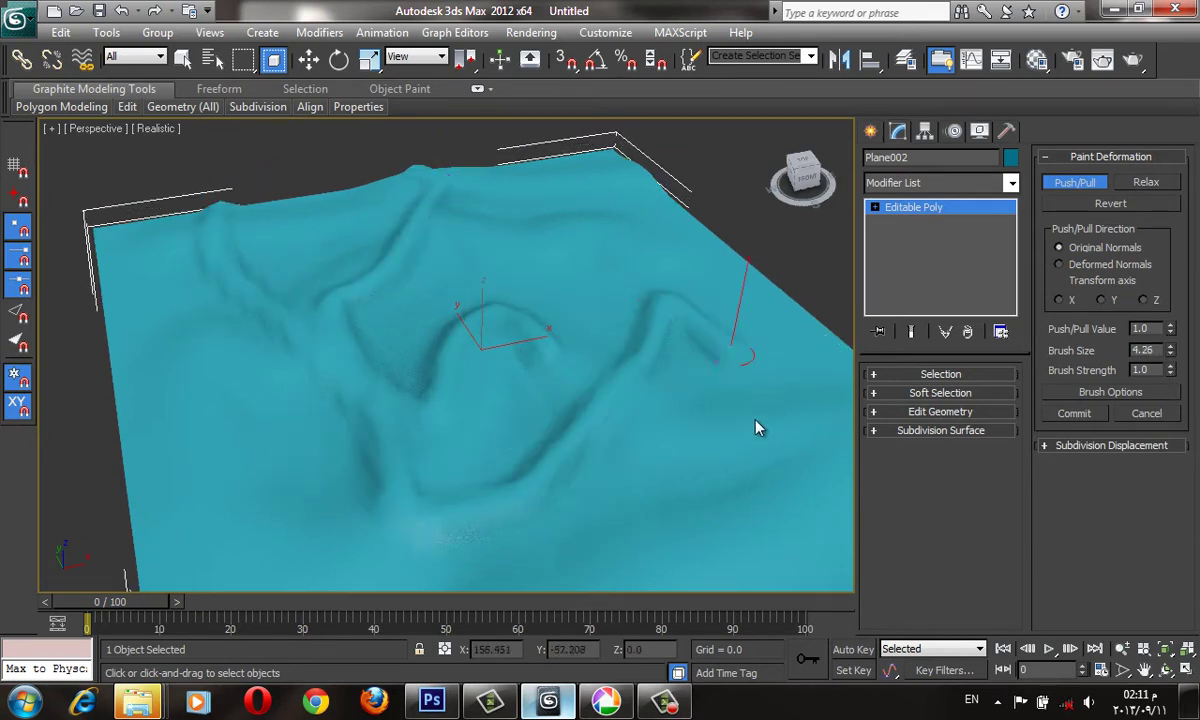
- Exit Push/Pull and add a MeshSmooth modifier to Plane002
key("w")
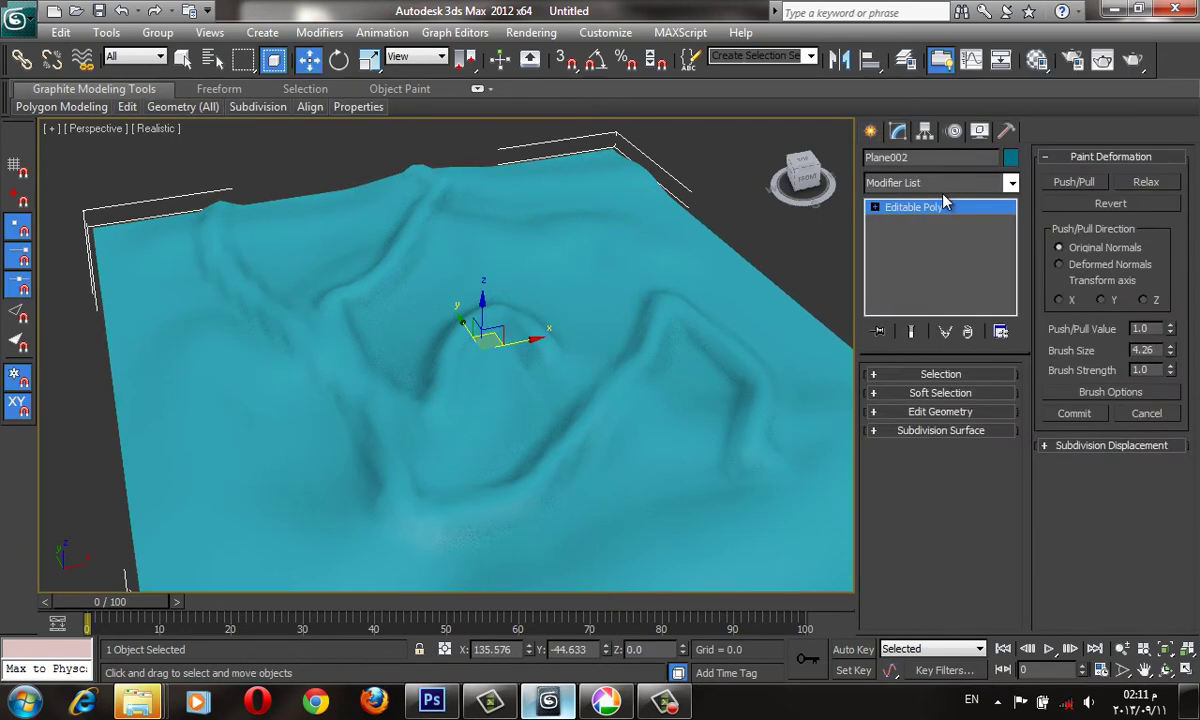
left_click(948, 185)
key("m")
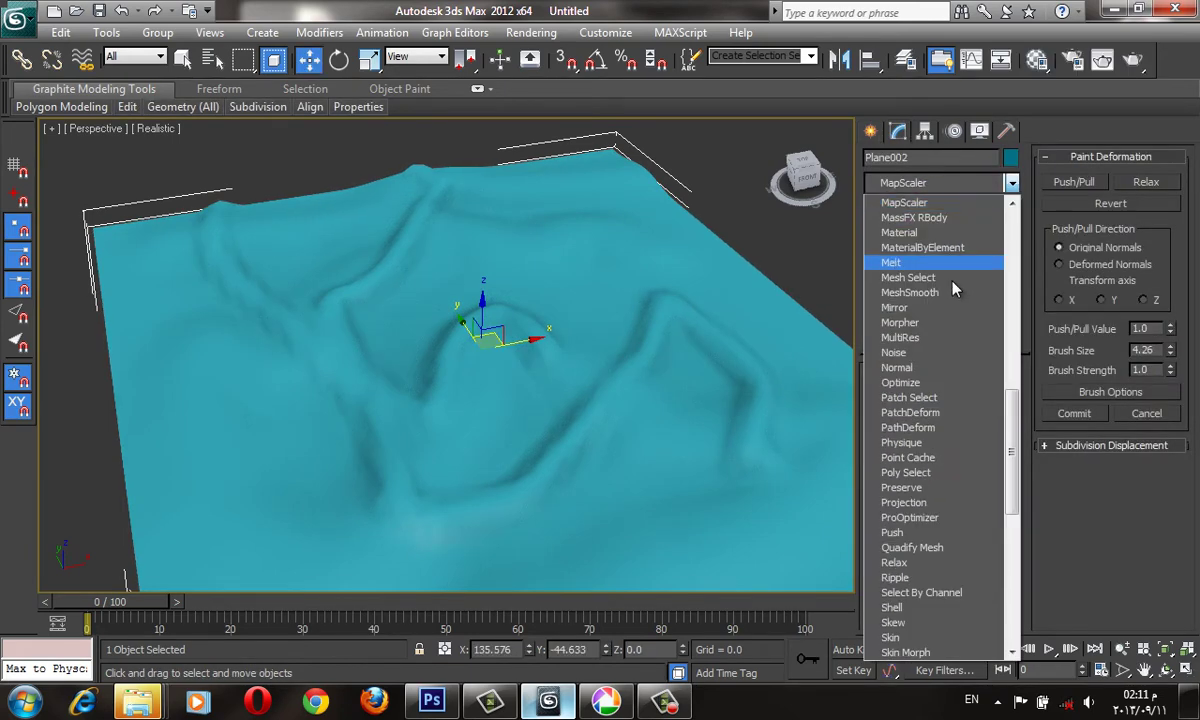
left_click(953, 293)
scroll(548, 303, "down", 5)
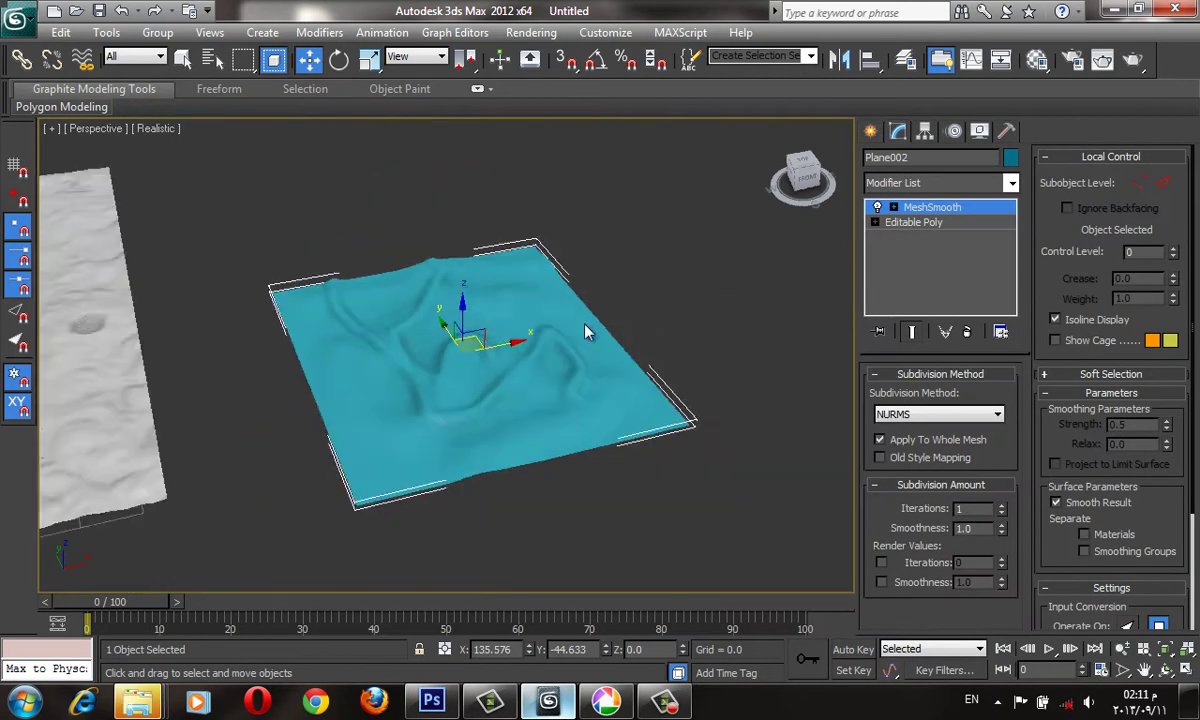
- Orbit and zoom around the smoothed plane to inspect its softened ridges beside the terrain
mouse_move(485, 380)
middle_mouse_down("alt")
mouse_move(584, 343)
mouse_move(533, 407)
mouse_move(592, 427)
mouse_move(584, 410)
mouse_move(622, 332)
middle_mouse_up("alt")
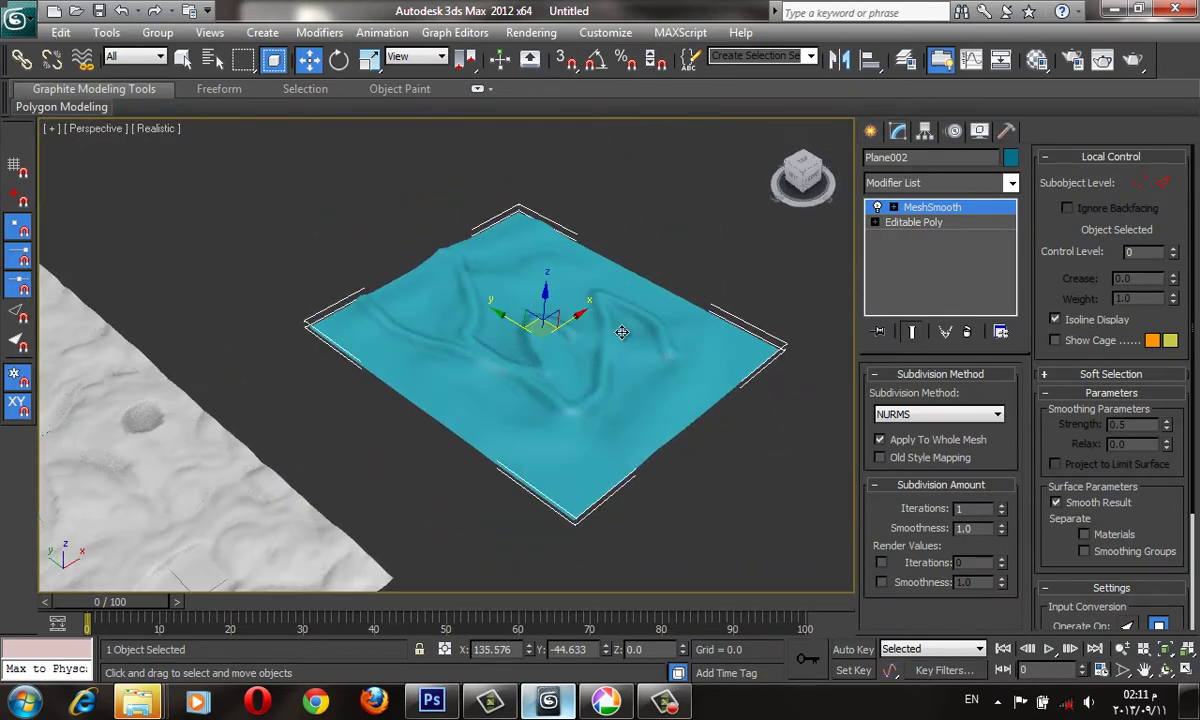
scroll(620, 327, "up", 3)
scroll(640, 360, "down", 2)
scroll(648, 375, "down", 1)
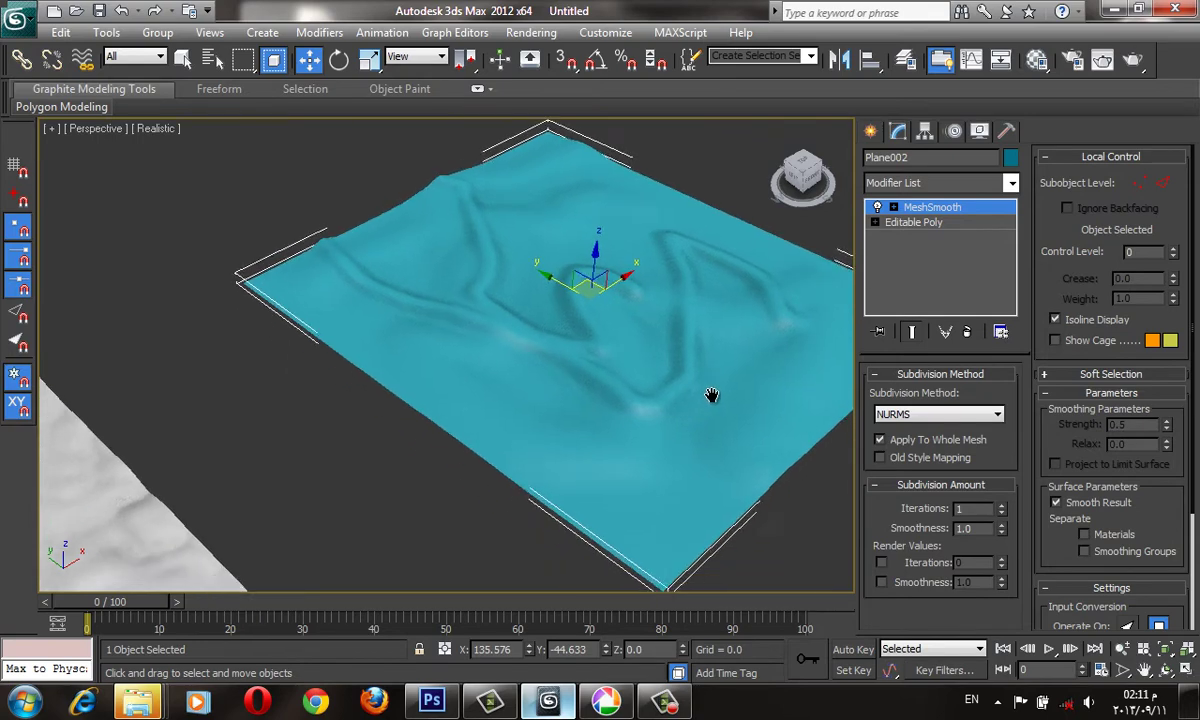
scroll(710, 396, "down", 1)
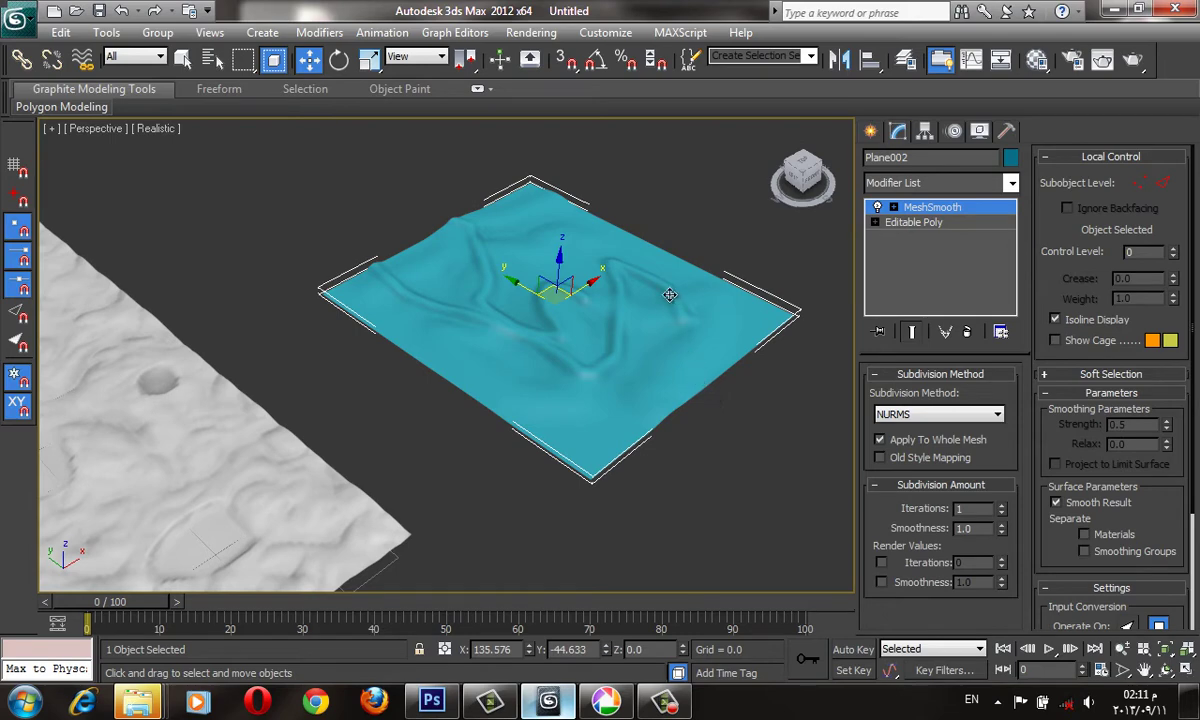
mouse_move(629, 277)
middle_mouse_down()
mouse_move(611, 295)
mouse_move(527, 316)
middle_mouse_up()
scroll(605, 293, "up", 4)
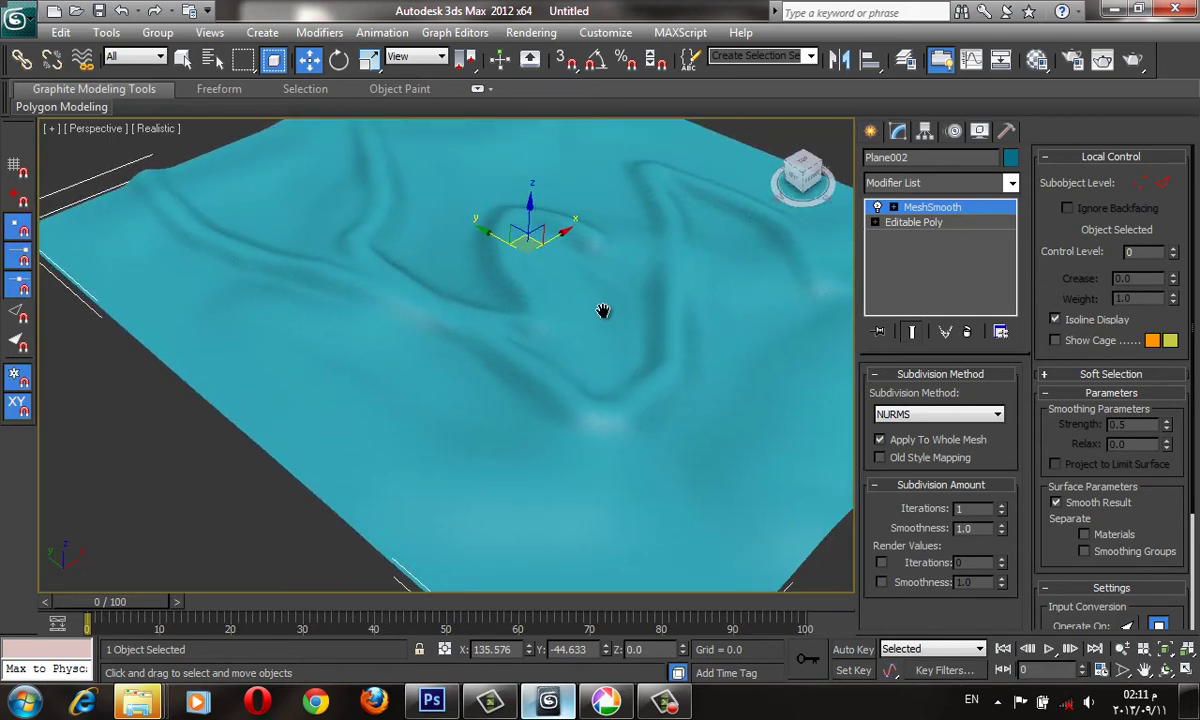
middle_click_drag(603, 313, 700, 300, "alt")
middle_click_drag(848, 293, 740, 394, "alt")
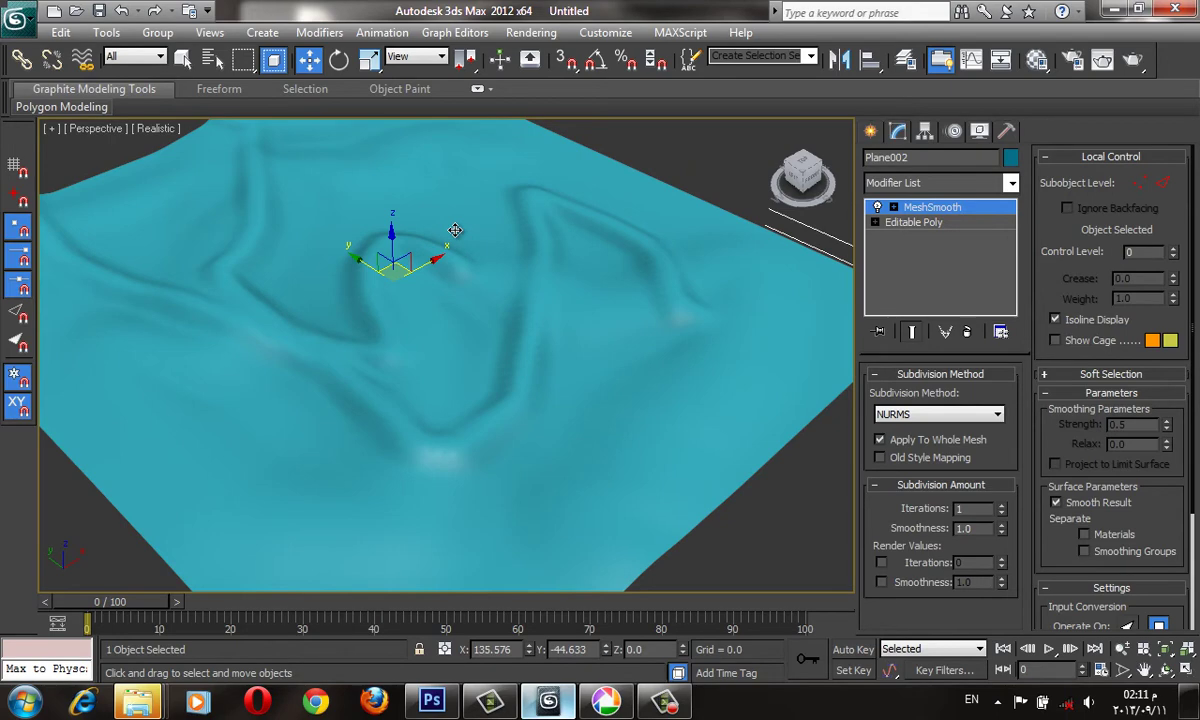
scroll(470, 250, "down", 3)
scroll(490, 270, "down", 2)
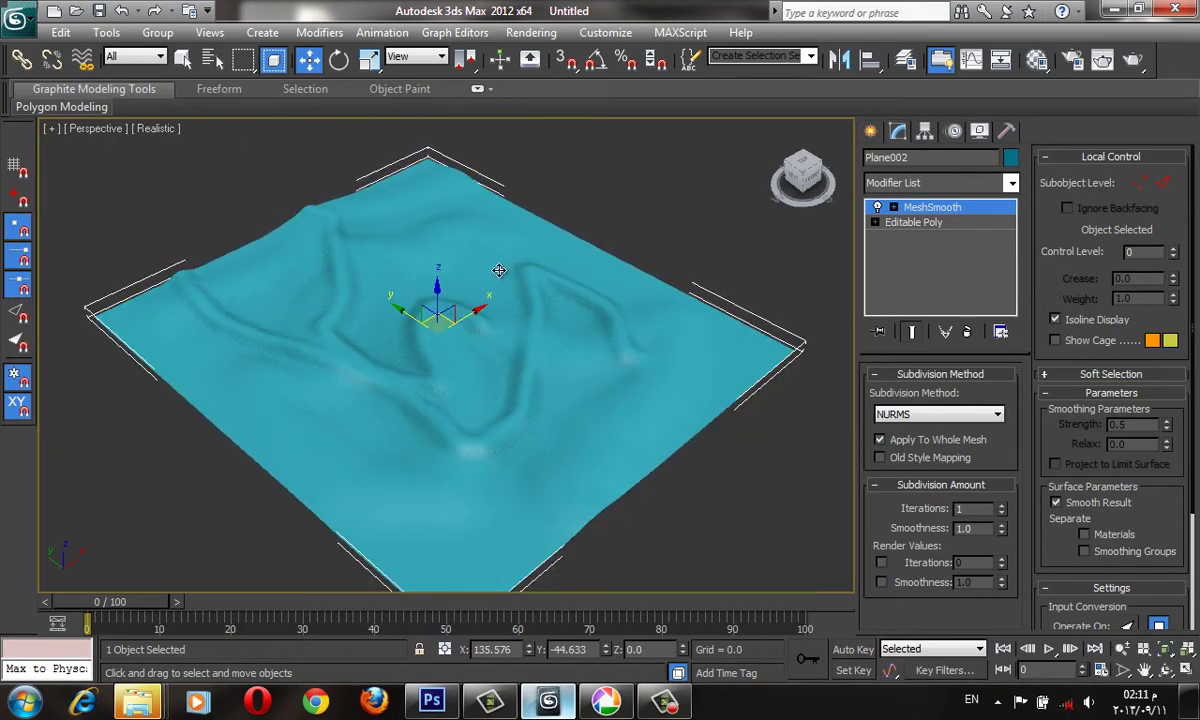
scroll(495, 275, "down", 3)
scroll(430, 290, "down", 3)
middle_click_drag(362, 300, 572, 262)
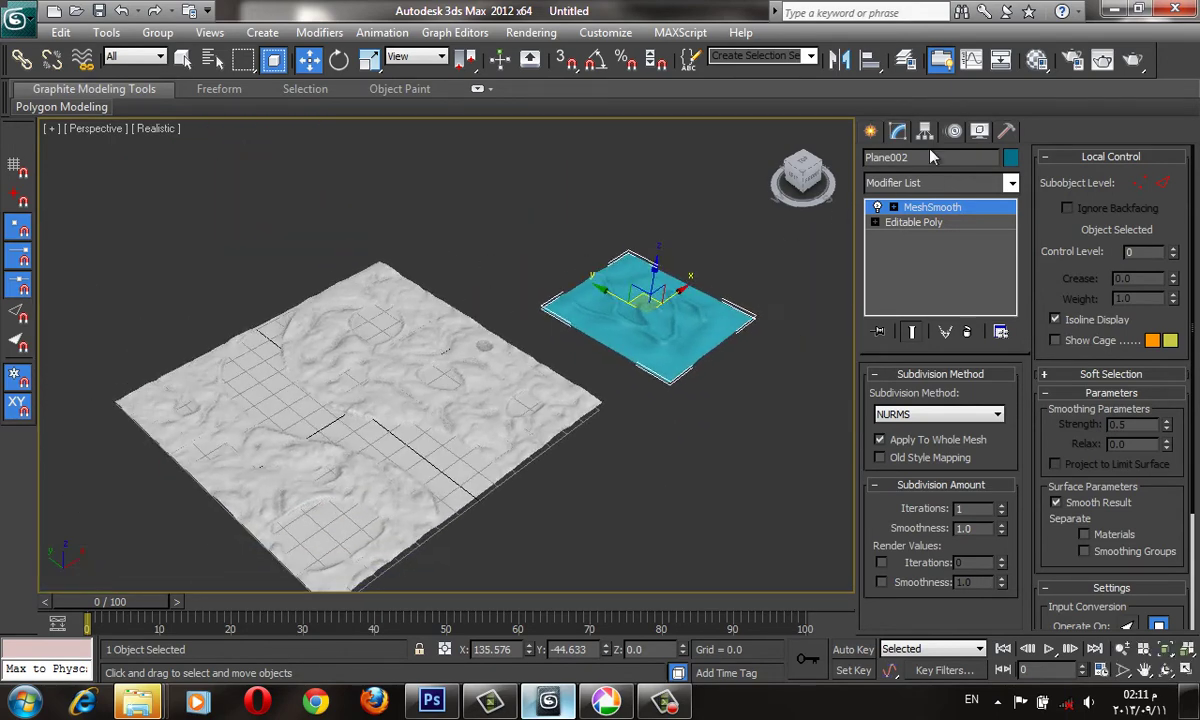
- Delete the sculpted cyan plane and select the terrain plane Plane001
left_click(871, 131)
key("Delete")
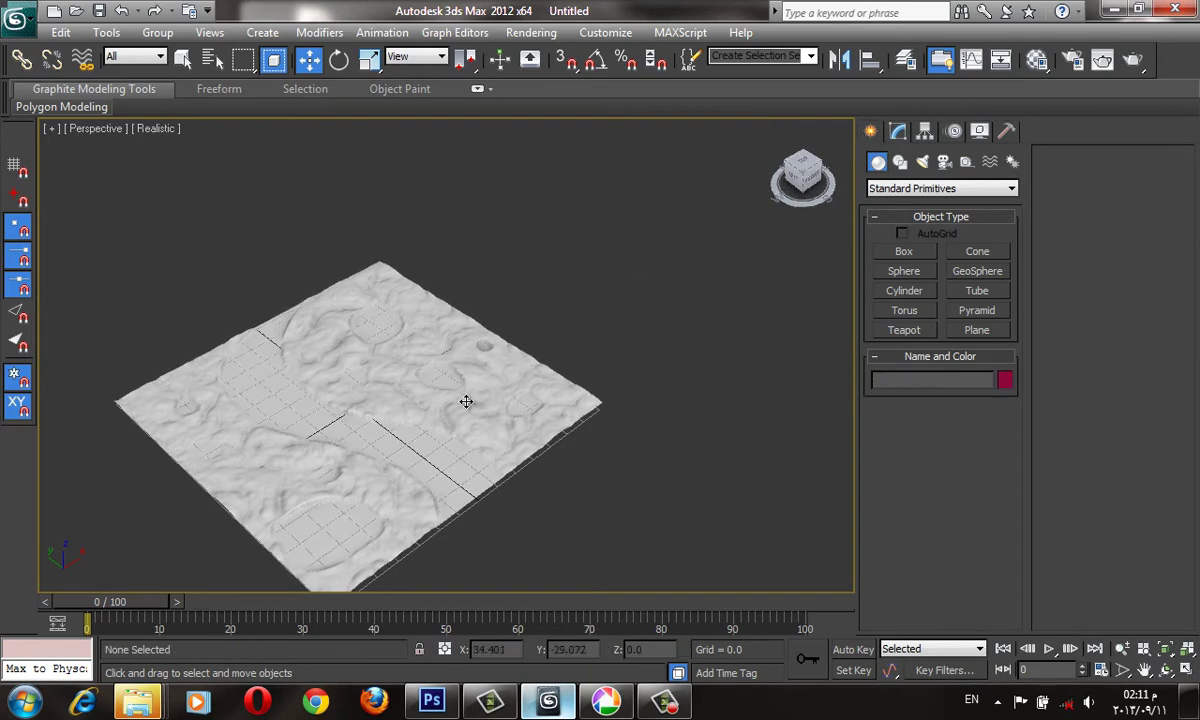
left_click(469, 402)
- Orbit and zoom in low over the displaced terrain to inspect its surface
middle_click_drag(471, 412, 469, 423, "alt")
scroll(430, 390, "up", 5)
middle_click_drag(397, 363, 648, 455, "alt")
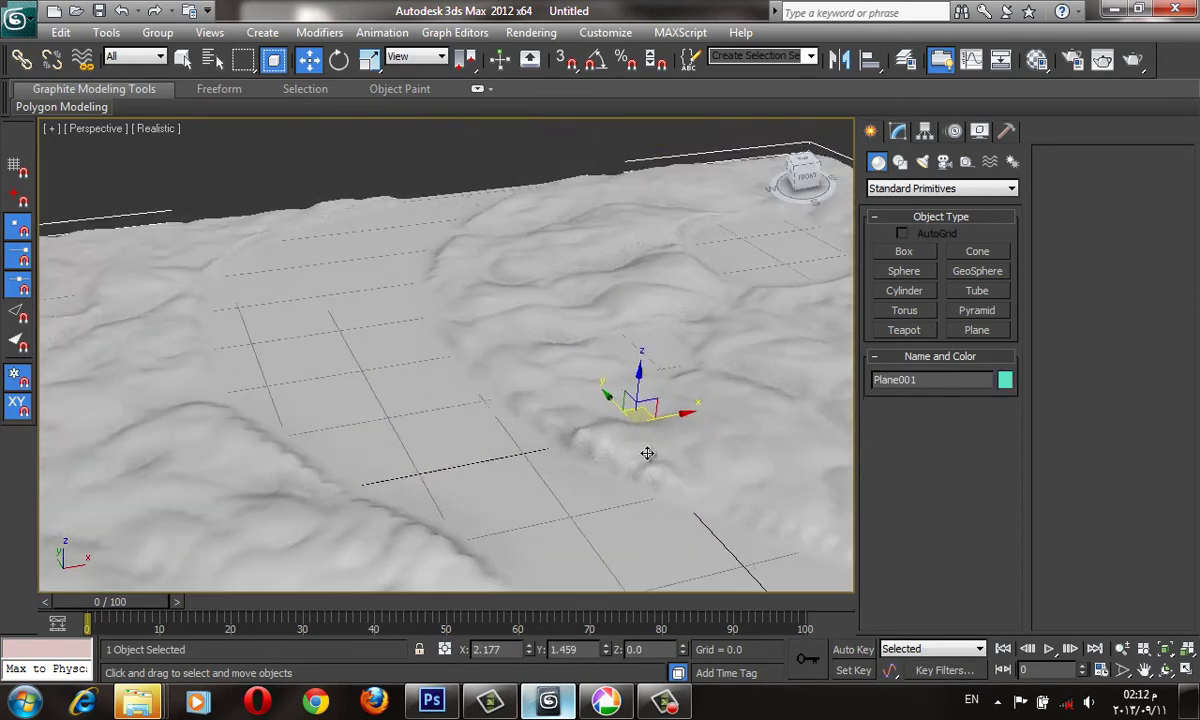
scroll(595, 503, "down", 4)
scroll(580, 480, "up", 4)
scroll(590, 477, "down", 3)
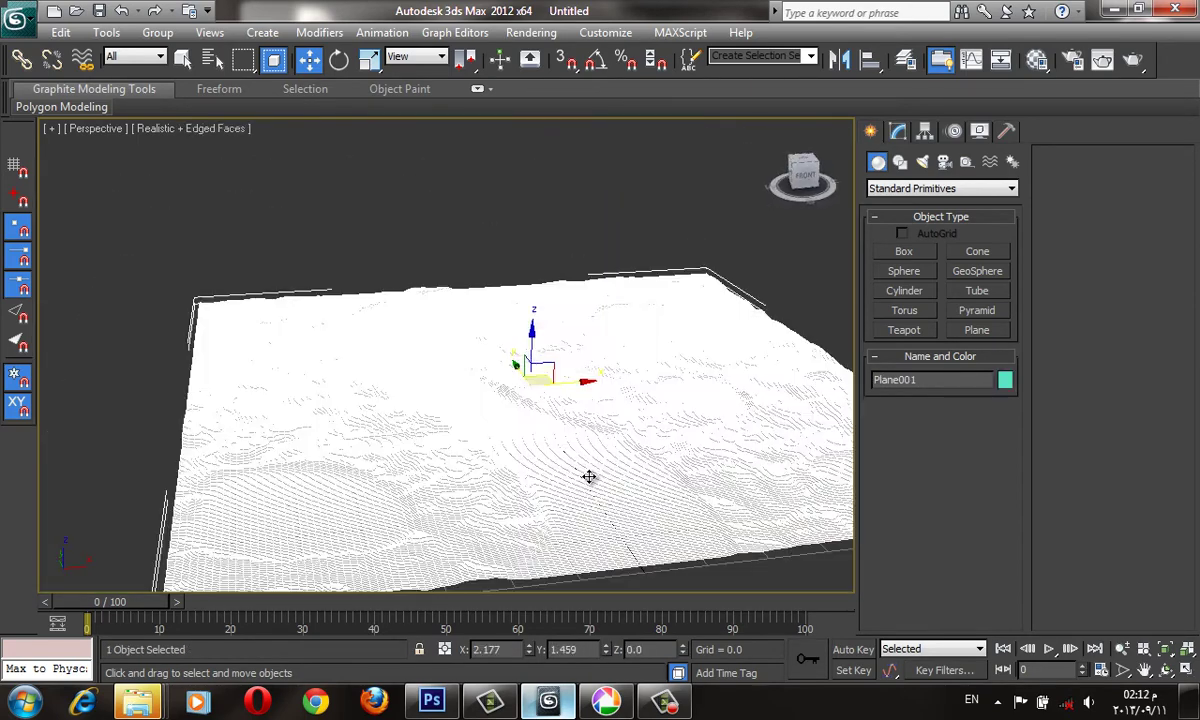
scroll(590, 477, "down", 2)
scroll(590, 477, "up", 5)
middle_click_drag(590, 477, 470, 355)
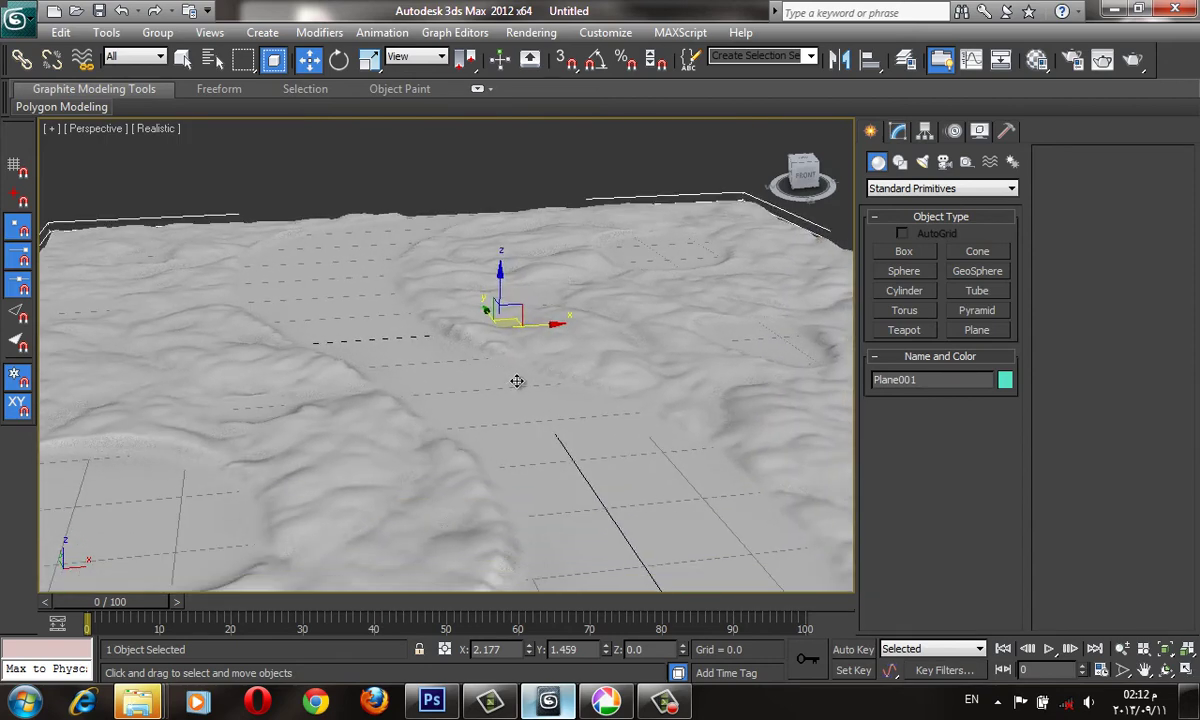